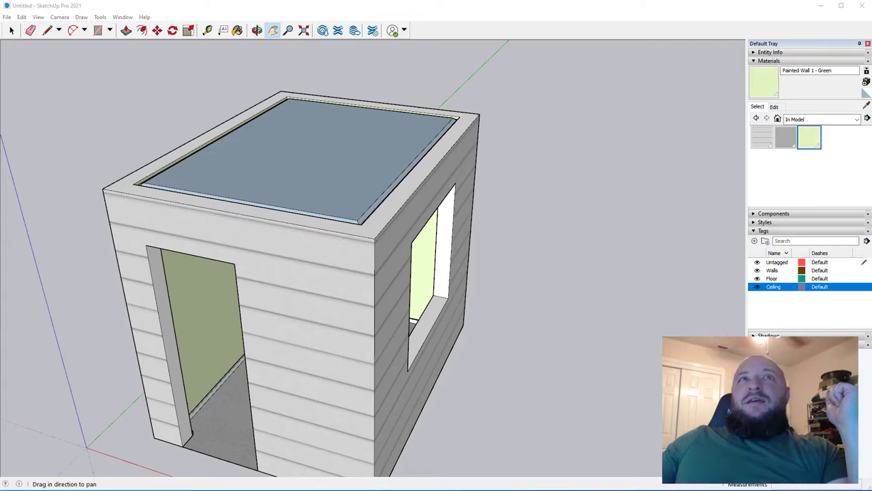
pyautogui.moveTo(286, 280); pyautogui.dragTo(152, 368, button='middle')
pyautogui.moveTo(151, 368); pyautogui.dragTo(211, 240)
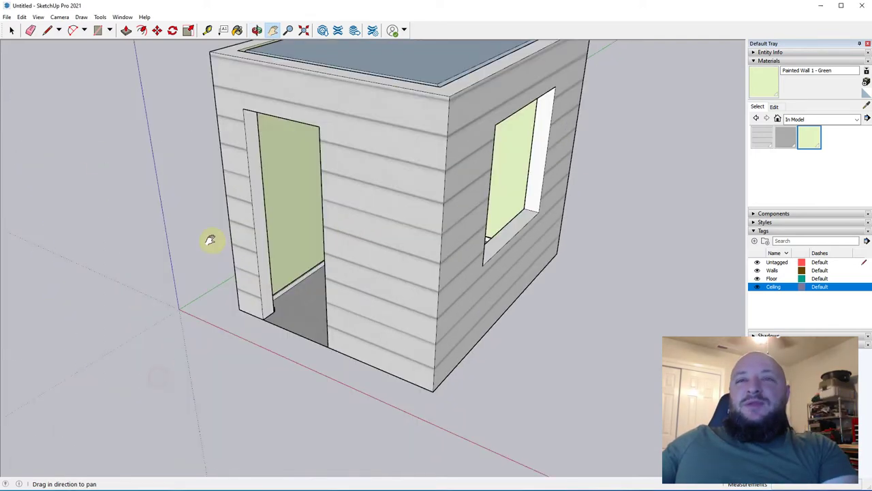
pyautogui.moveTo(224, 286); pyautogui.dragTo(293, 316, button='middle')
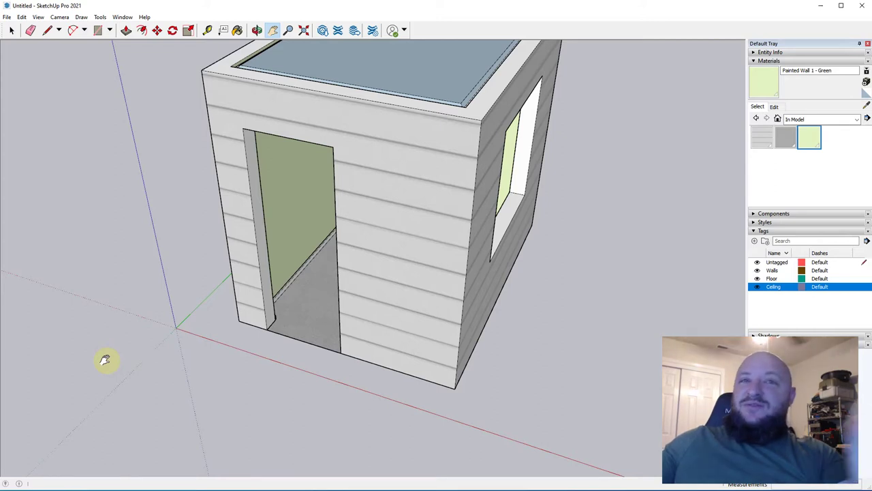
pyautogui.moveTo(221, 287); pyautogui.dragTo(252, 276, button='middle')
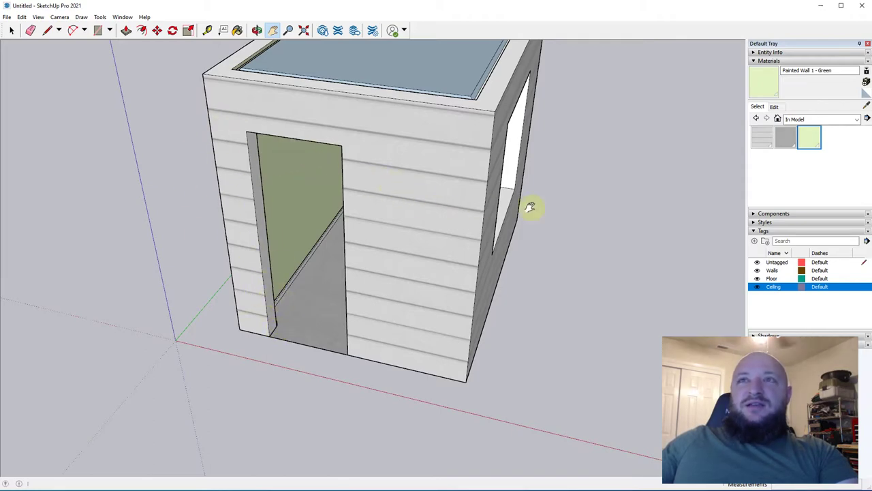
# - Draw a rectangle over the door opening in the front wall, from its upper corner to the opposite lower corner
pyautogui.moveTo(529, 209); pyautogui.dragTo(236, 276, button='middle')
pyautogui.moveTo(227, 360); pyautogui.dragTo(233, 362, button='middle')
pyautogui.moveTo(238, 352); pyautogui.dragTo(267, 308)
pyautogui.moveTo(266, 309); pyautogui.dragTo(263, 276, button='middle')
pyautogui.keyDown('shift'); pyautogui.moveTo(274, 246); pyautogui.dragTo(272, 306, button='middle'); pyautogui.keyUp('shift')
pyautogui.press('r')
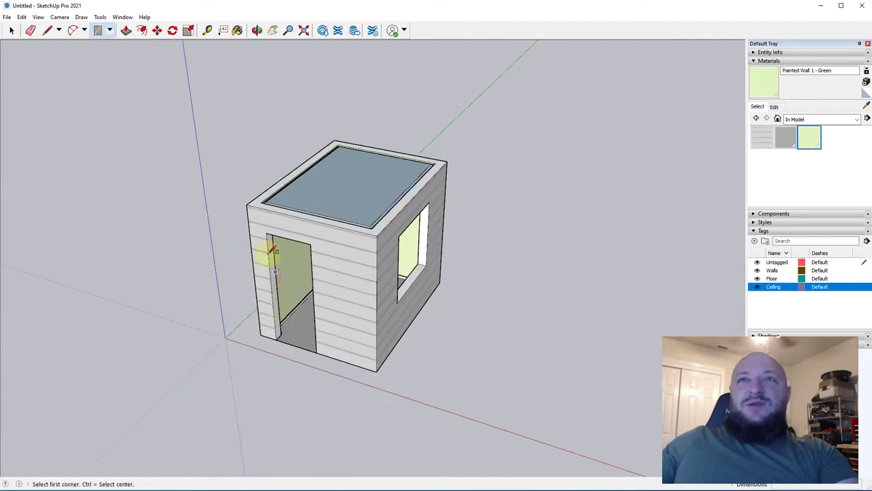
pyautogui.click(266, 234)
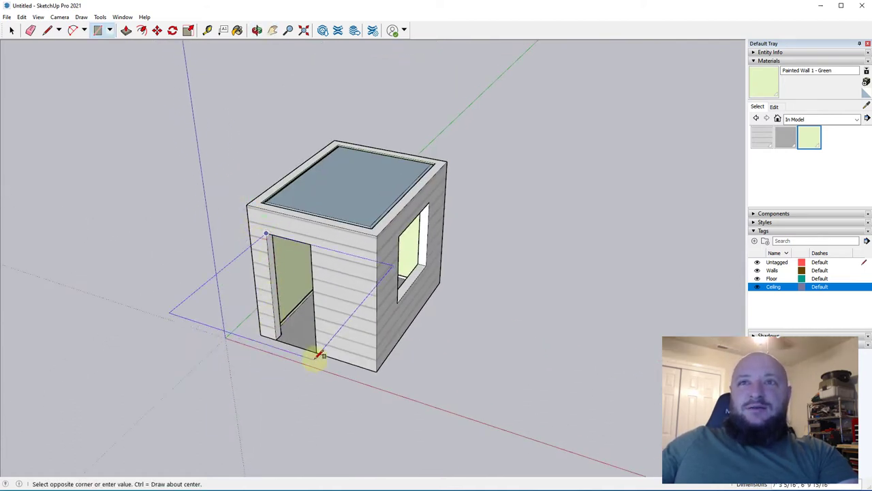
pyautogui.click(317, 350)
pyautogui.press('space')
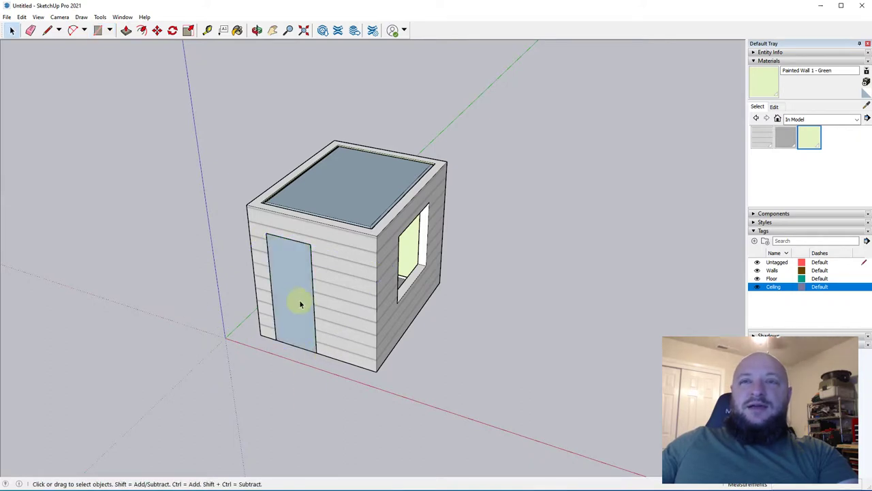
# - Move the door-sized rectangle face with its edges straight out in front of the wall by about 6 feet
pyautogui.click(292, 302)
pyautogui.moveTo(260, 409); pyautogui.dragTo(240, 409, button='middle')
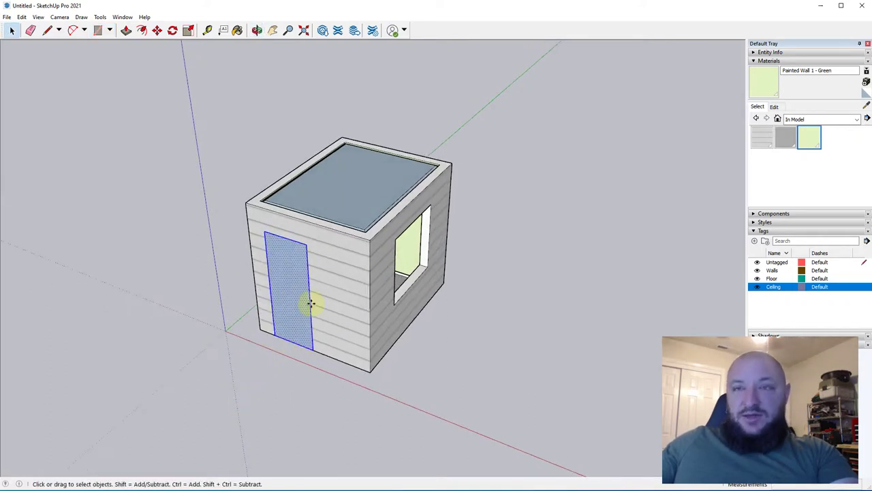
pyautogui.press('m')
pyautogui.click(290, 296)
pyautogui.click(215, 356)
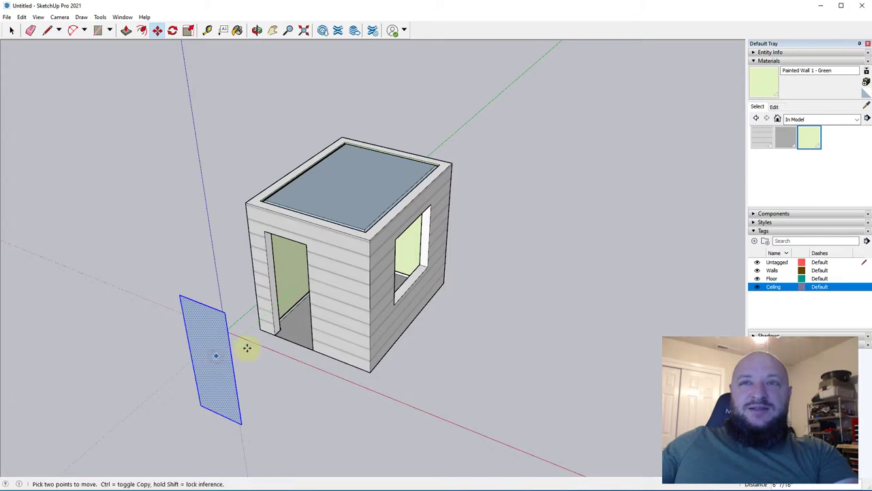
pyautogui.moveTo(221, 409); pyautogui.dragTo(224, 414, button='middle')
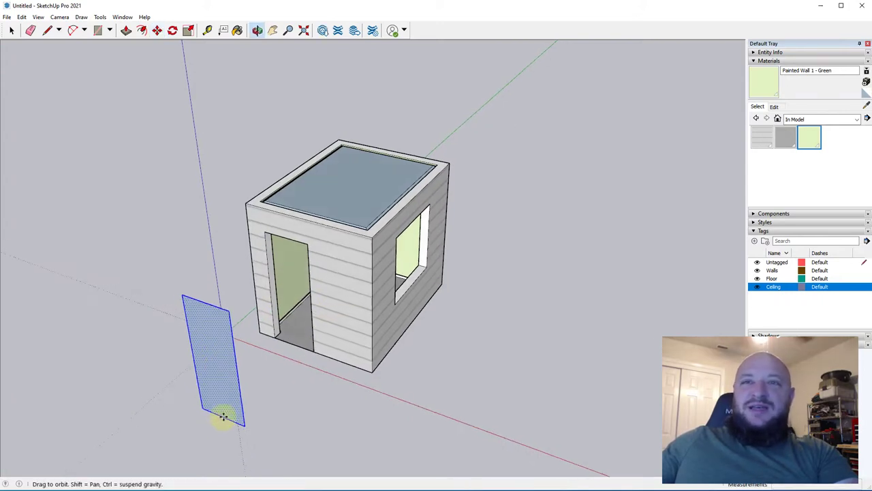
pyautogui.press('space')
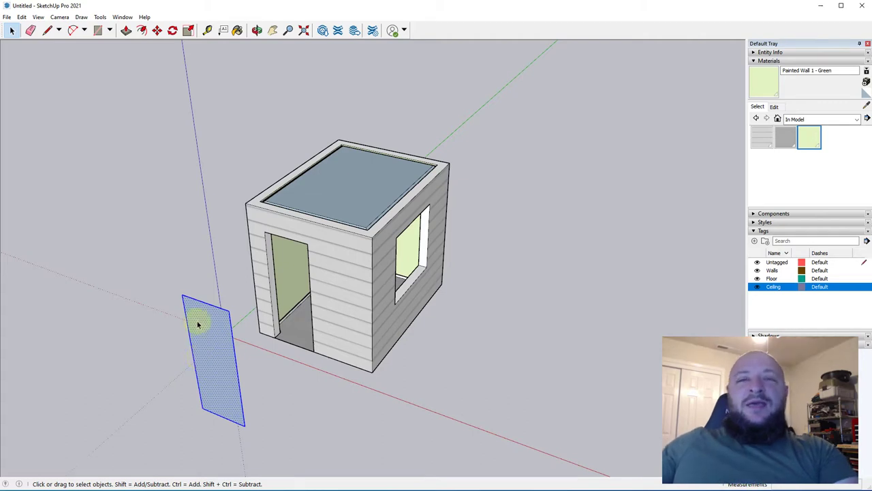
# - Erase the bottom edge of the moved rectangle to leave only the two sides and top as a path
pyautogui.keyDown('shift'); pyautogui.moveTo(214, 403); pyautogui.dragTo(308, 348, button='middle'); pyautogui.keyUp('shift')
pyautogui.press('e')
pyautogui.click(305, 343)
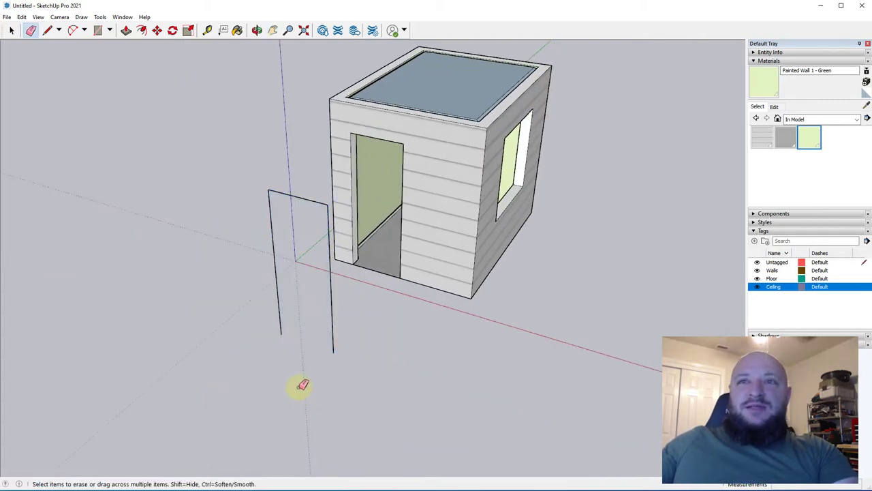
pyautogui.press('space')
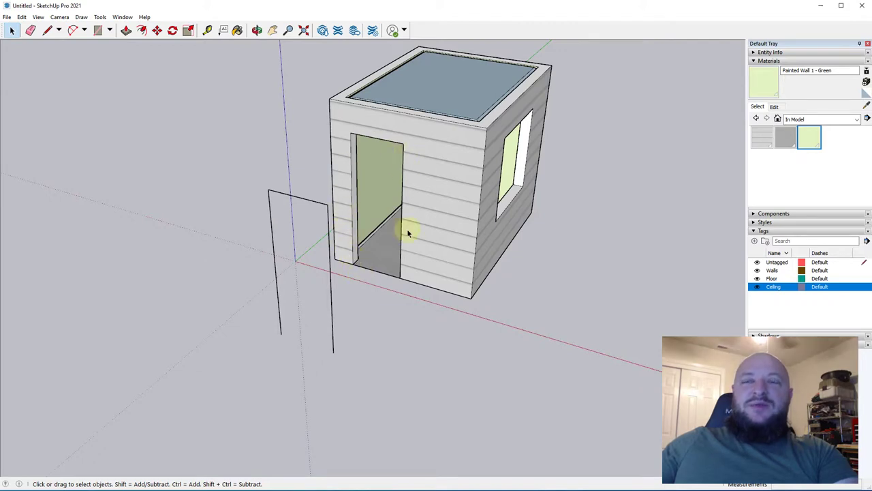
# - From the lower end of the path's left side, draw the casing profile's inner depth line and a 2" line along the red axis
pyautogui.scroll(4, 306, 401)
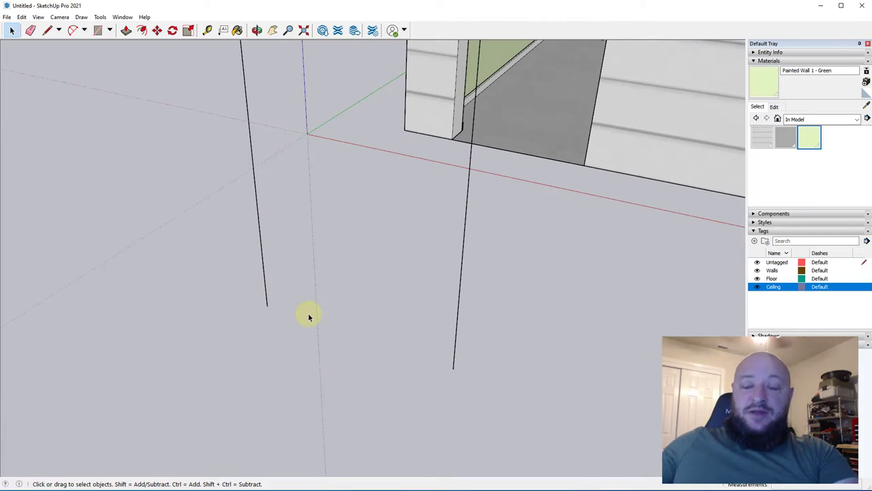
pyautogui.scroll(5, 290, 316)
pyautogui.press('l')
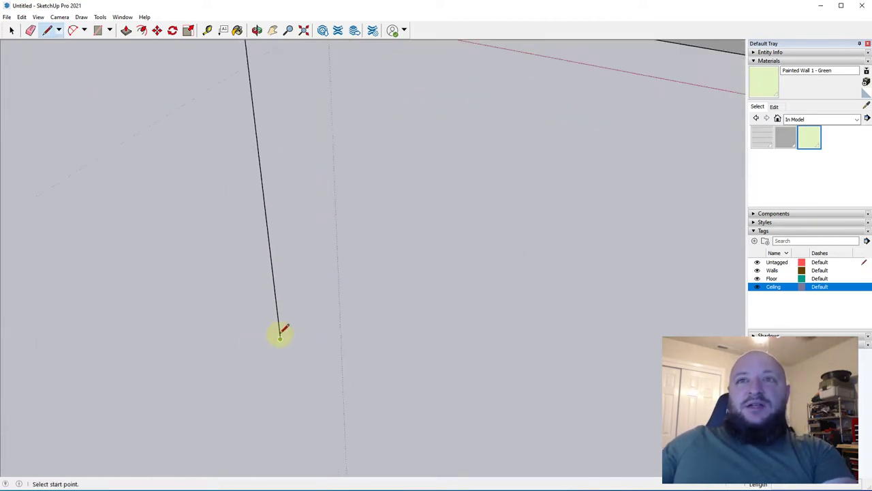
pyautogui.click(280, 335)
pyautogui.scroll(-3, 294, 312)
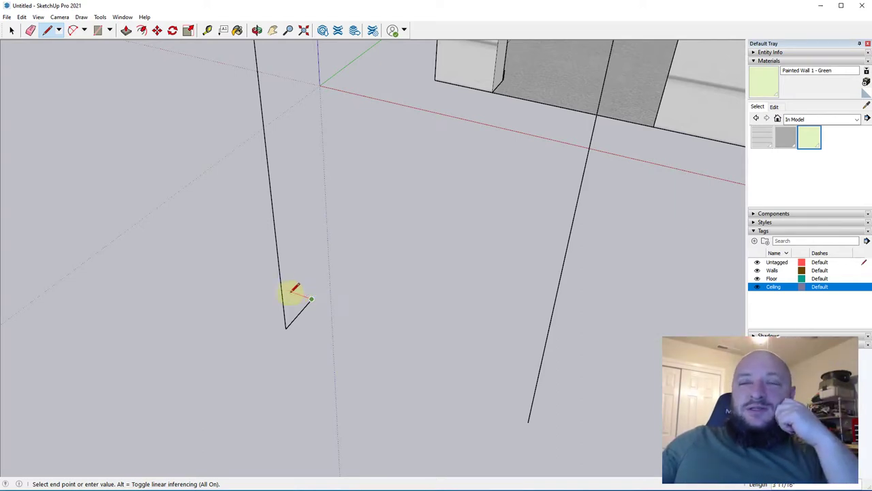
pyautogui.scroll(3, 317, 299)
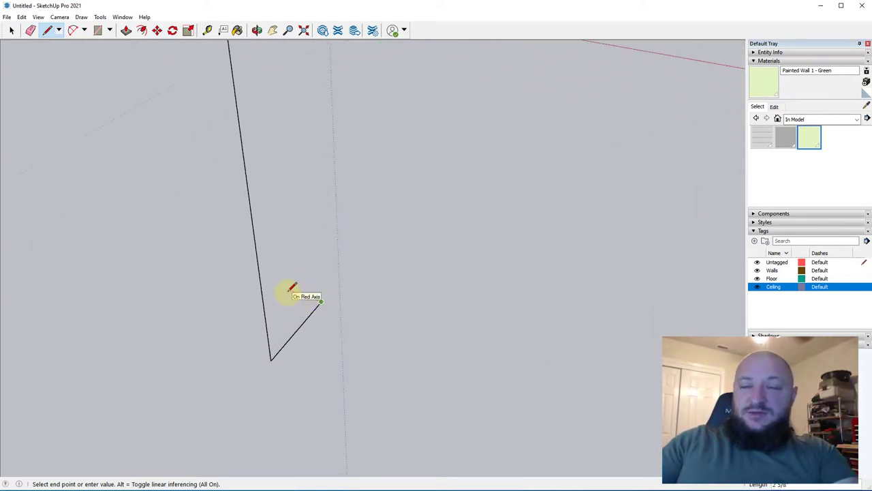
pyautogui.write('2')
pyautogui.press('Return')
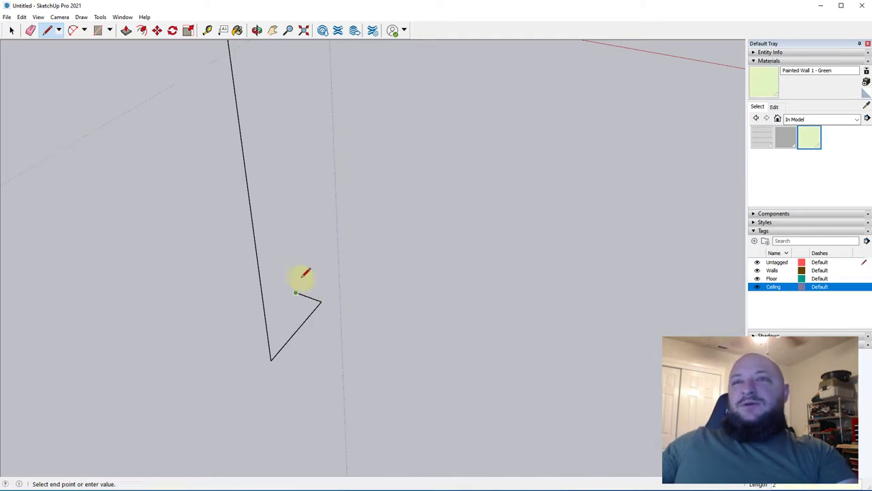
# - Continue the profile with a 0.5" end line along the green axis and a 2.5" outer line along the red axis
pyautogui.scroll(3, 299, 276)
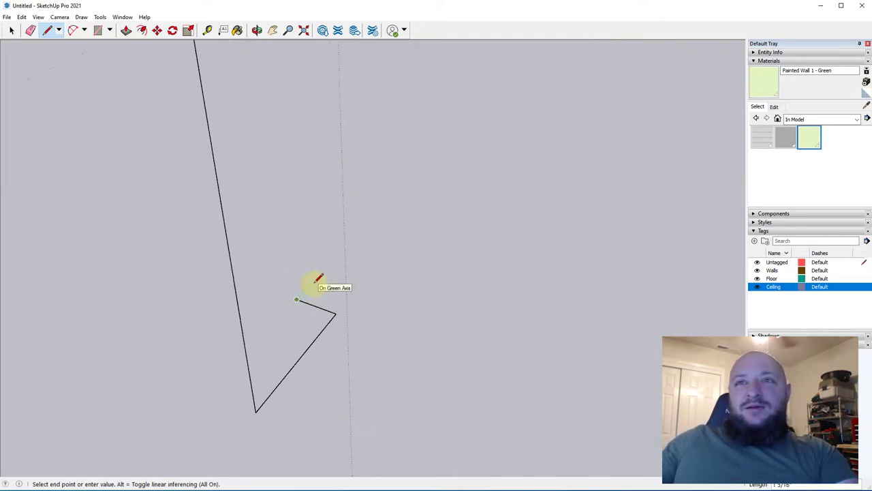
pyautogui.write('5')
pyautogui.press('Return')
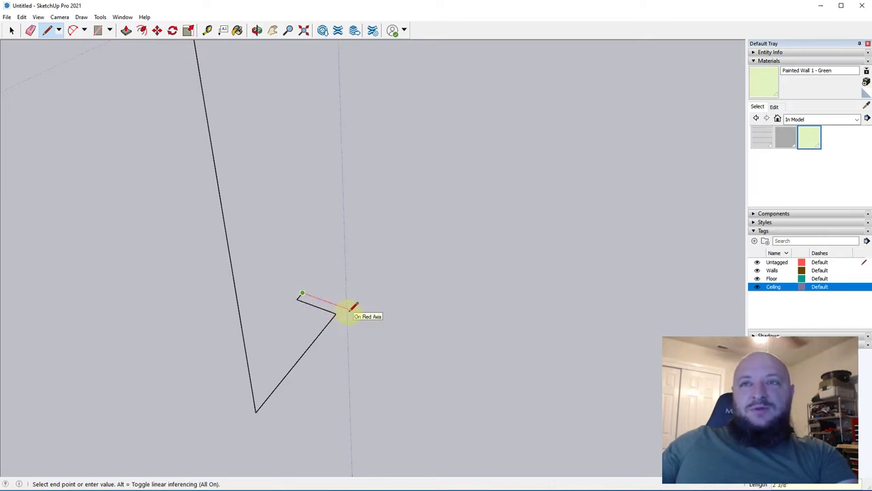
pyautogui.write('2.5')
pyautogui.press('Return')
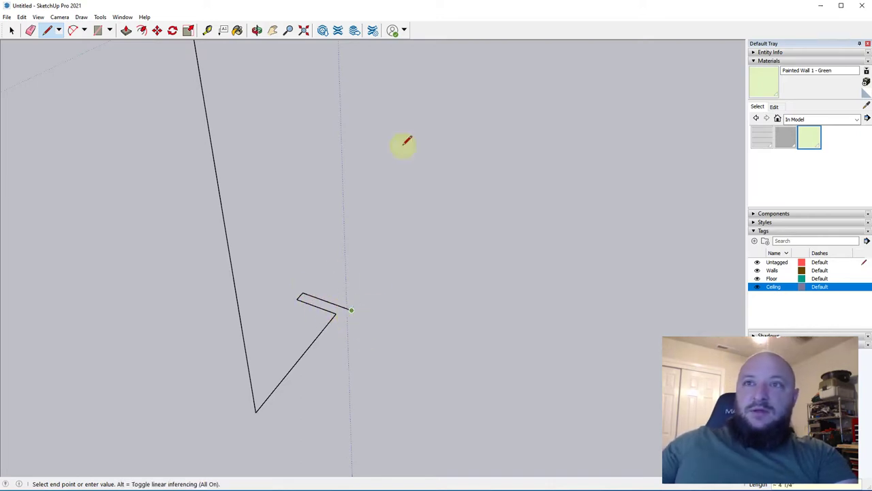
# - Draw the profile's long outer edge and a matching second leg, closing the U-shape at the path's lower end
pyautogui.click(260, 426)
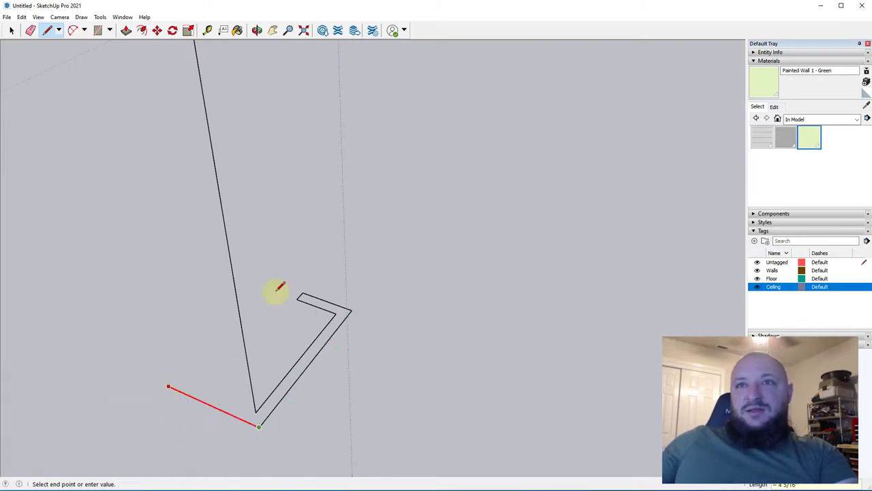
pyautogui.click(297, 297)
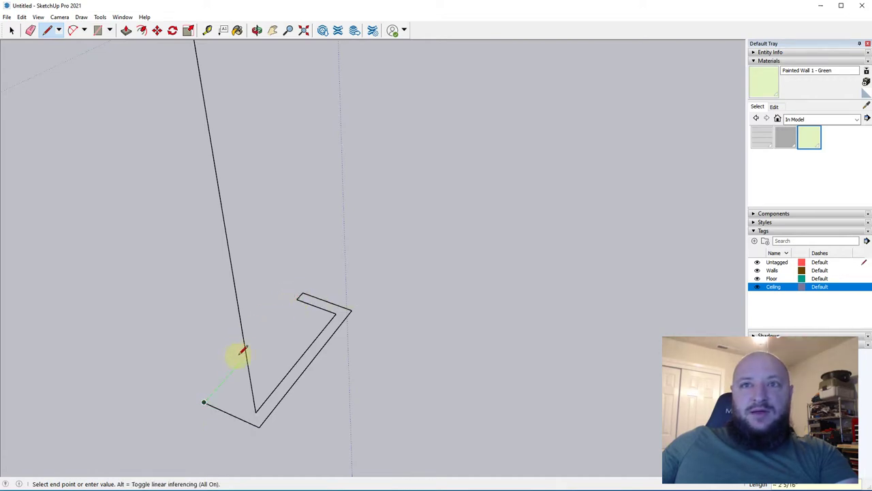
pyautogui.click(212, 395)
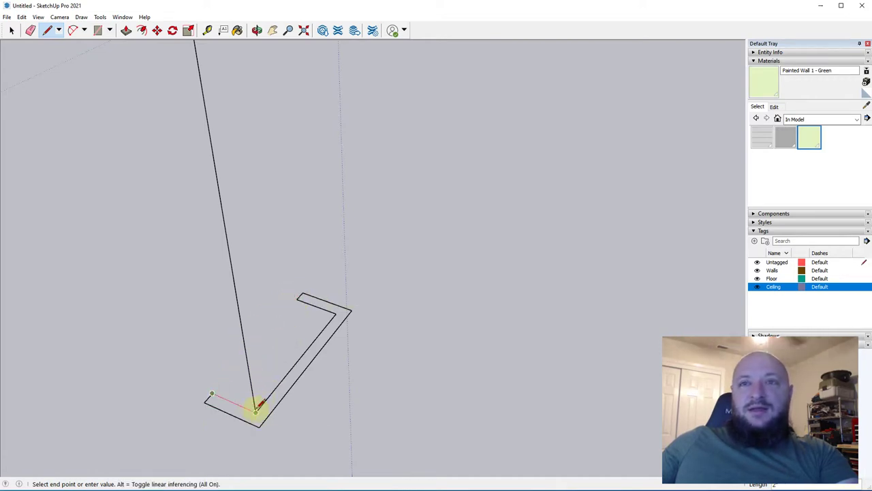
pyautogui.click(256, 412)
pyautogui.press('space')
pyautogui.scroll(-2, 299, 416)
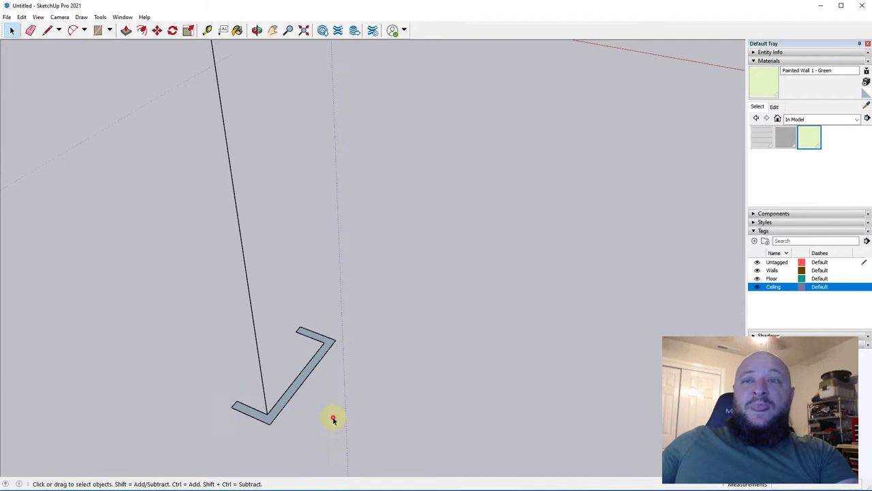
# - Add a rectangle about 15/16" by 7/16" on the profile's long outer edge and erase the dividing line to merge it
pyautogui.click(264, 410)
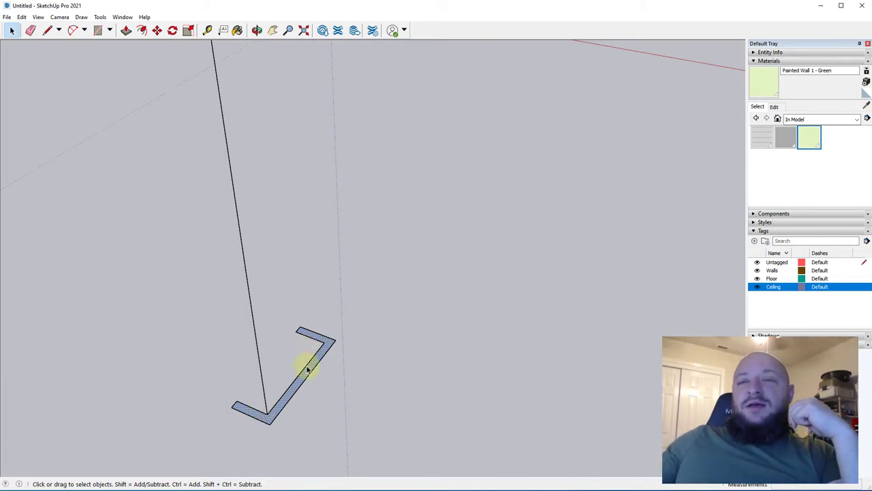
pyautogui.scroll(3, 307, 369)
pyautogui.moveTo(300, 391)
pyautogui.mouseDown(button='middle')
pyautogui.moveTo(316, 426)
pyautogui.moveTo(261, 333)
pyautogui.moveTo(287, 381)
pyautogui.mouseUp(button='middle')
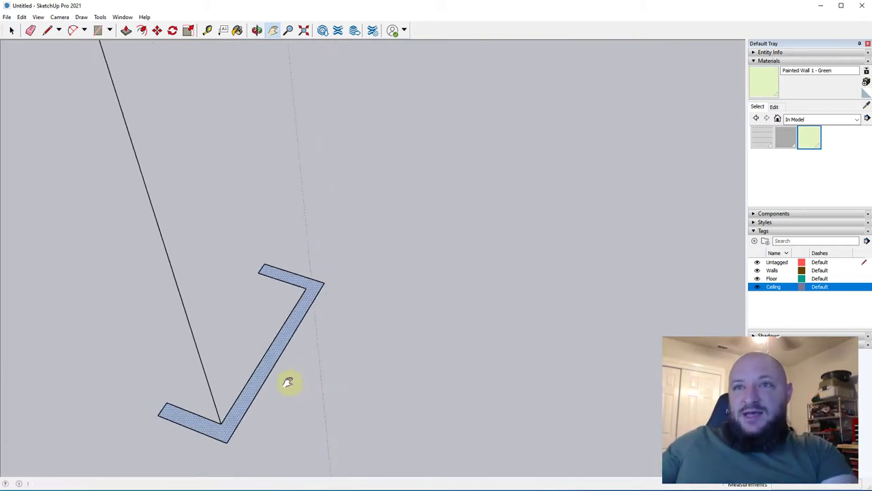
pyautogui.scroll(2, 276, 382)
pyautogui.press('r')
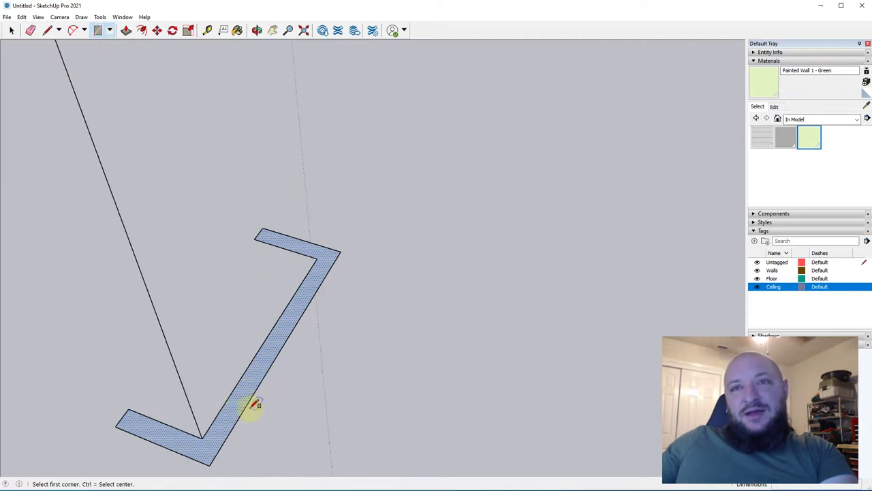
pyautogui.click(244, 409)
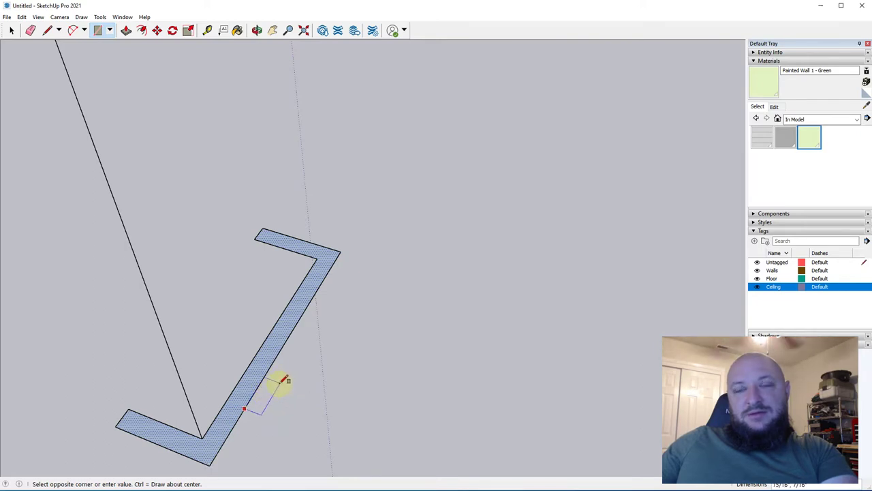
pyautogui.click(280, 383)
pyautogui.press('e')
pyautogui.click(257, 389)
pyautogui.press('space')
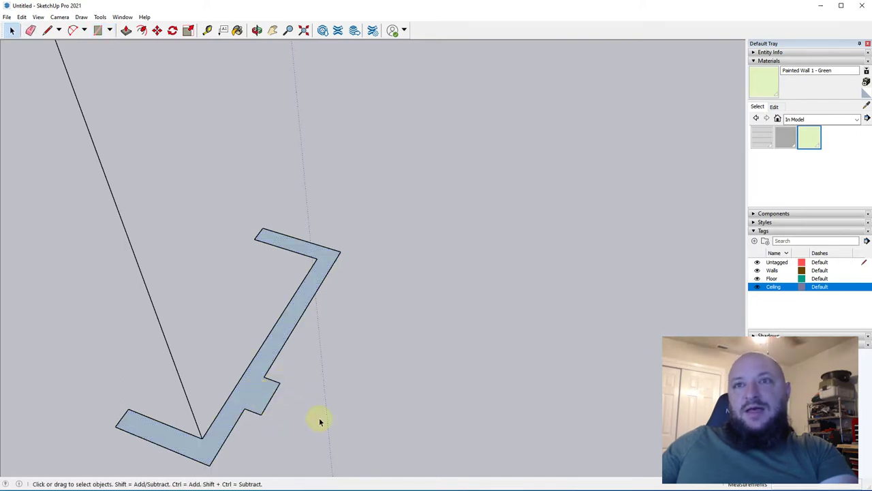
# - Draw a narrow rectangle against the outer side of the profile's far leg as raised trim detail
pyautogui.scroll(-4, 325, 432)
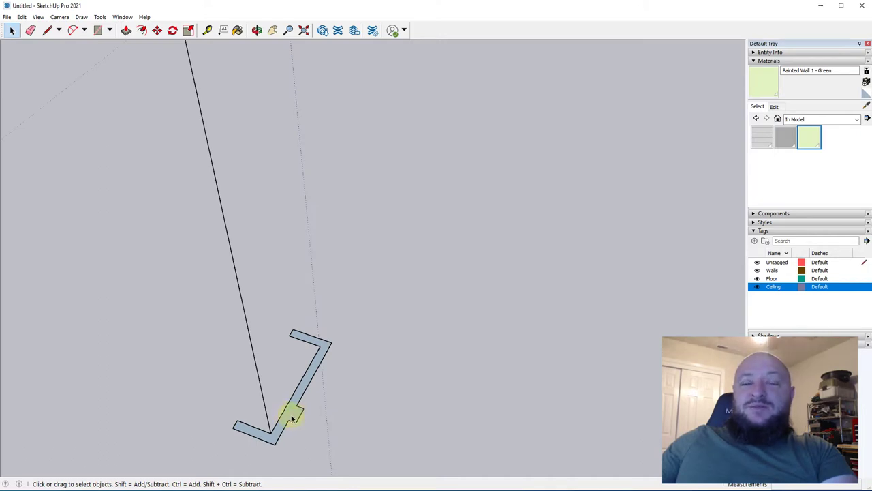
pyautogui.moveTo(307, 366); pyautogui.dragTo(216, 325, button='middle')
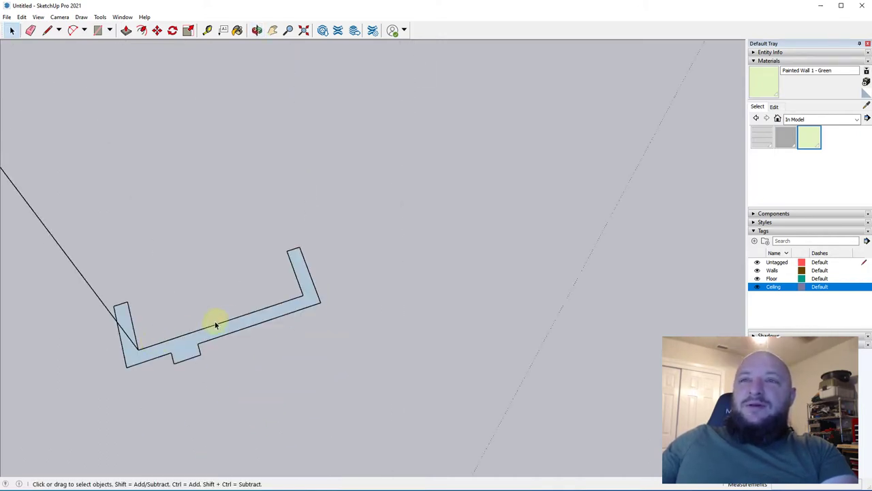
pyautogui.scroll(2, 287, 266)
pyautogui.press('r')
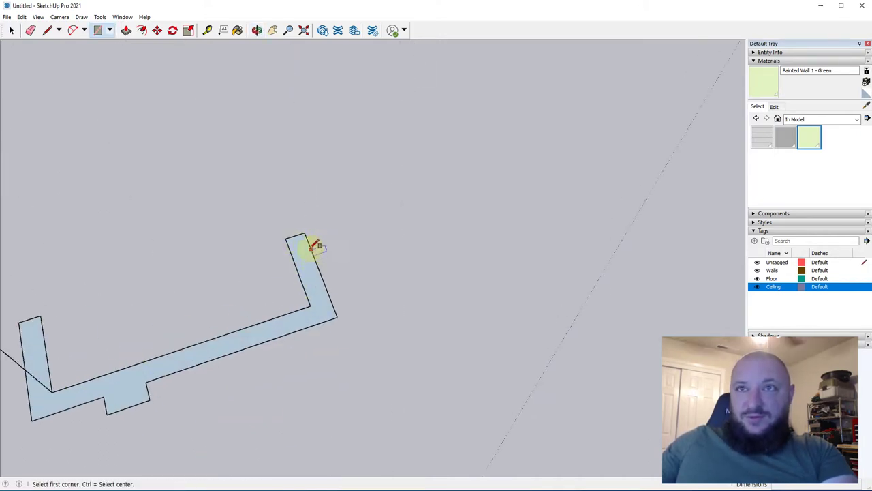
pyautogui.click(309, 244)
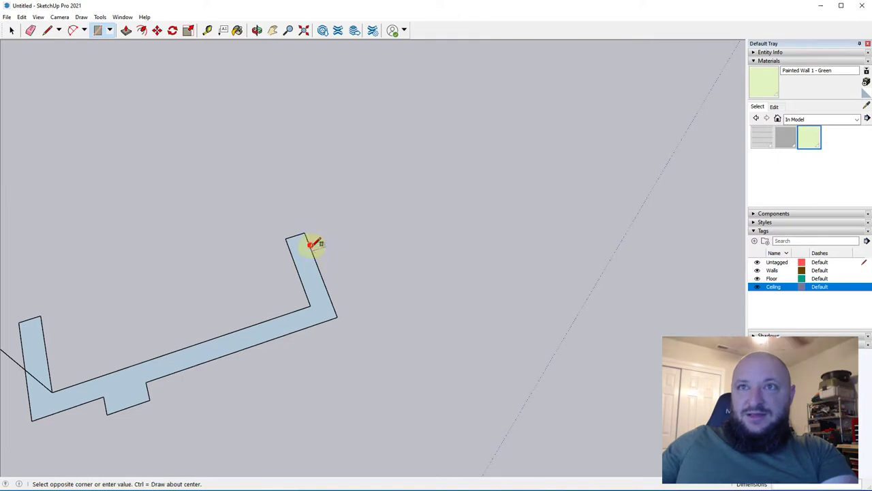
pyautogui.click(337, 279)
pyautogui.scroll(2, 340, 293)
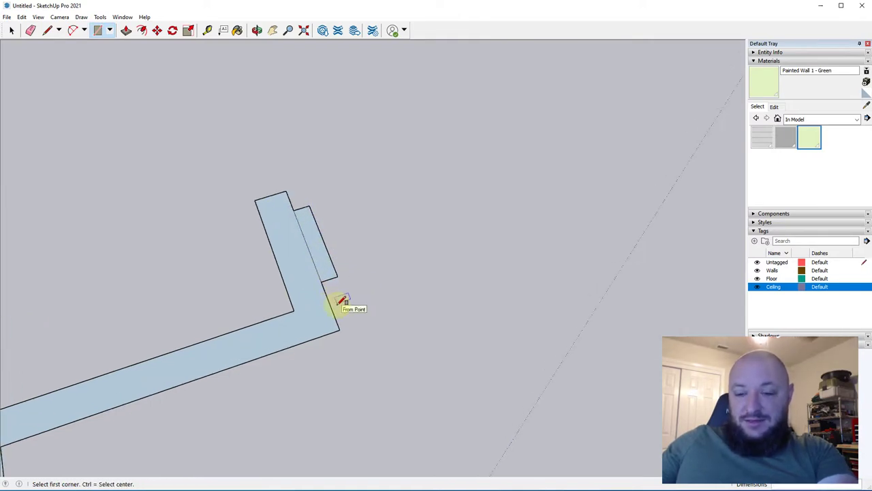
# - Draw sloped lines joining both ends of the narrow raised rectangle to the profile leg, and erase the leftover inner edges
pyautogui.press('l')
pyautogui.click(337, 277)
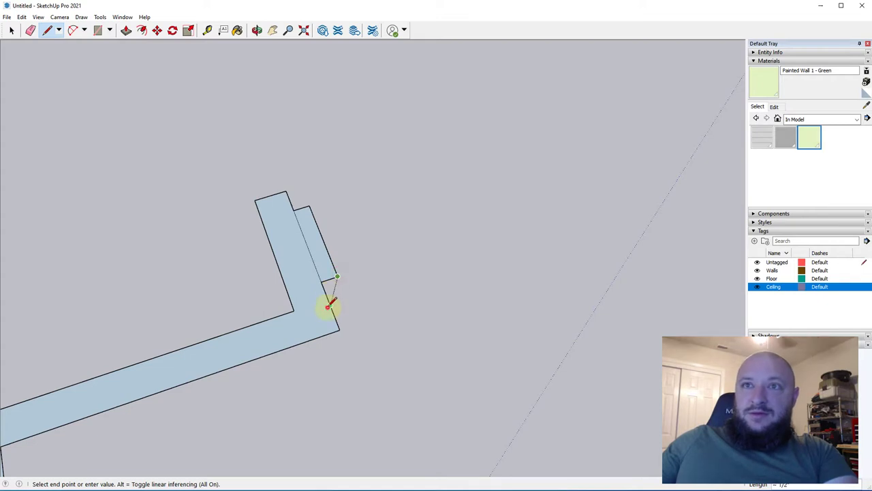
pyautogui.click(330, 304)
pyautogui.click(289, 198)
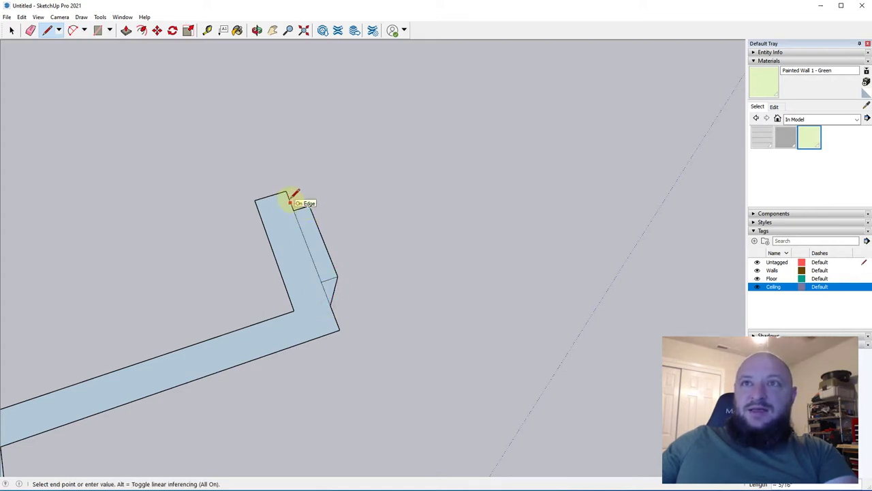
pyautogui.press('e')
pyautogui.moveTo(295, 205)
pyautogui.mouseDown()
pyautogui.moveTo(311, 253)
pyautogui.moveTo(347, 298)
pyautogui.mouseUp()
pyautogui.press('space')
# - Draw a rectangle about 13/16" by 1/4" inward from the outer edge of the leg's raised trim
pyautogui.scroll(-3, 439, 337)
pyautogui.moveTo(398, 336); pyautogui.dragTo(481, 353, button='middle')
pyautogui.scroll(-5, 396, 340)
pyautogui.scroll(7, 373, 303)
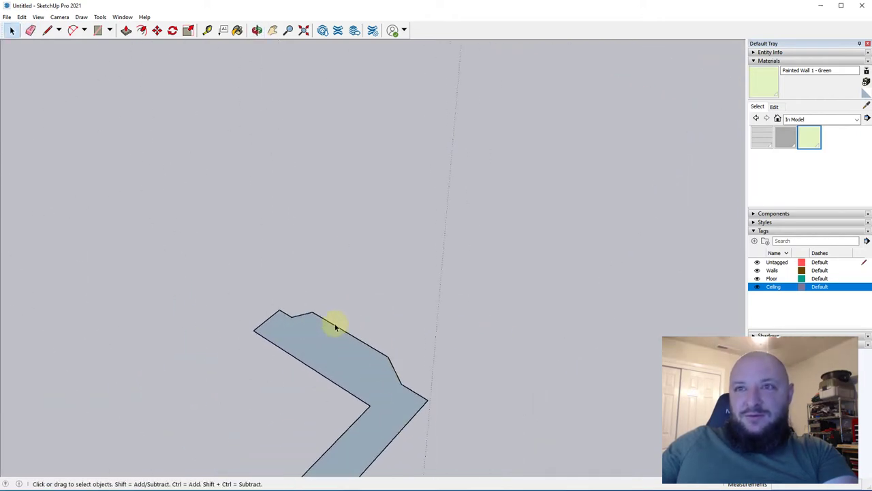
pyautogui.press('r')
pyautogui.click(330, 321)
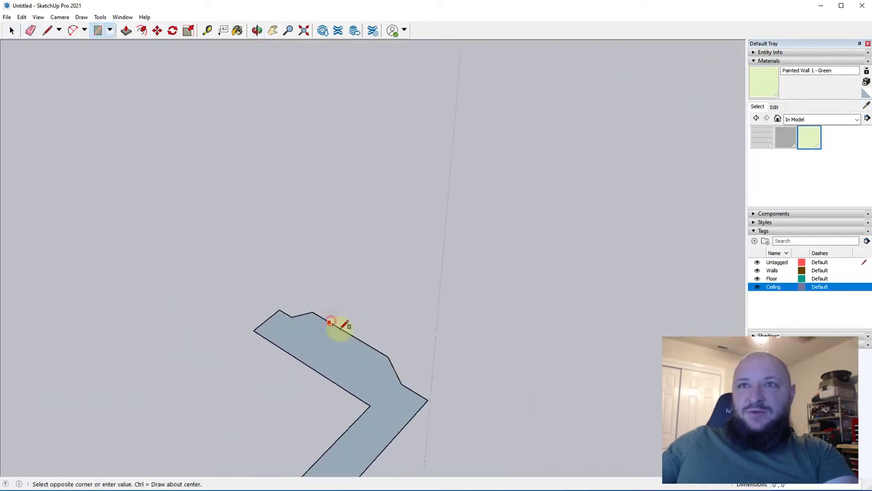
pyautogui.click(374, 352)
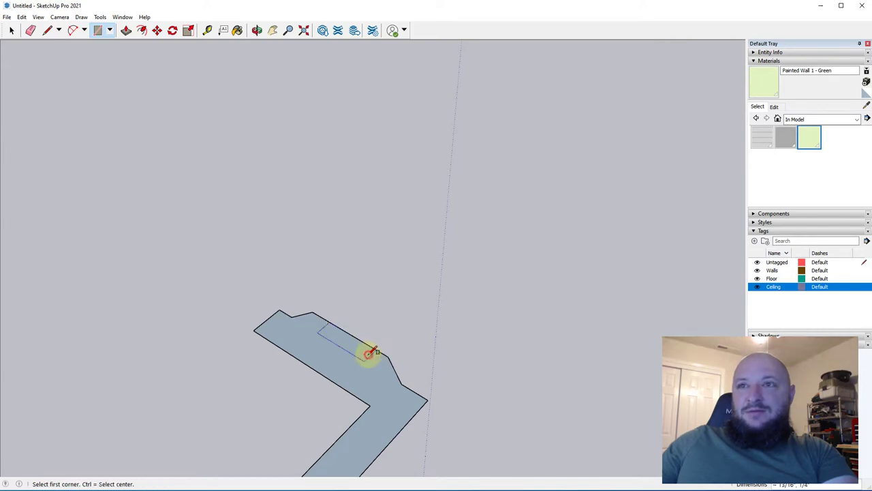
# - Draw lines across the small rectangle and erase the surplus edges to form a groove in the raised trim
pyautogui.press('l')
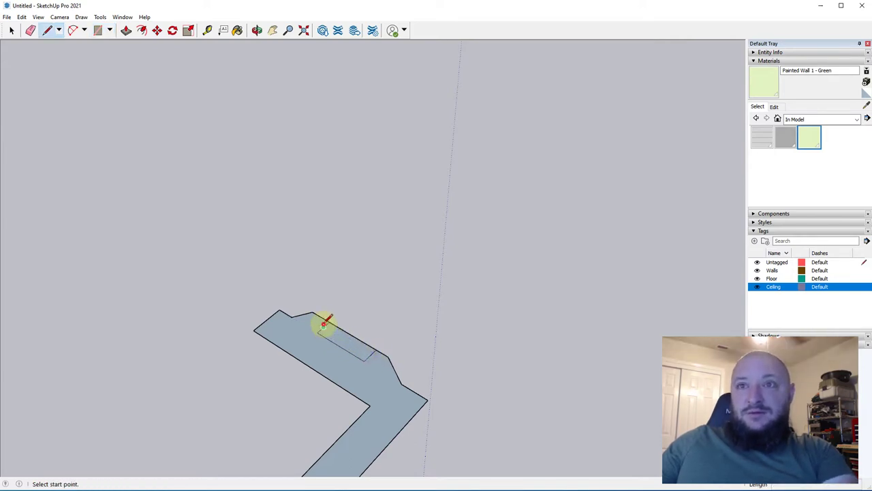
pyautogui.click(324, 327)
pyautogui.click(372, 354)
pyautogui.scroll(2, 374, 352)
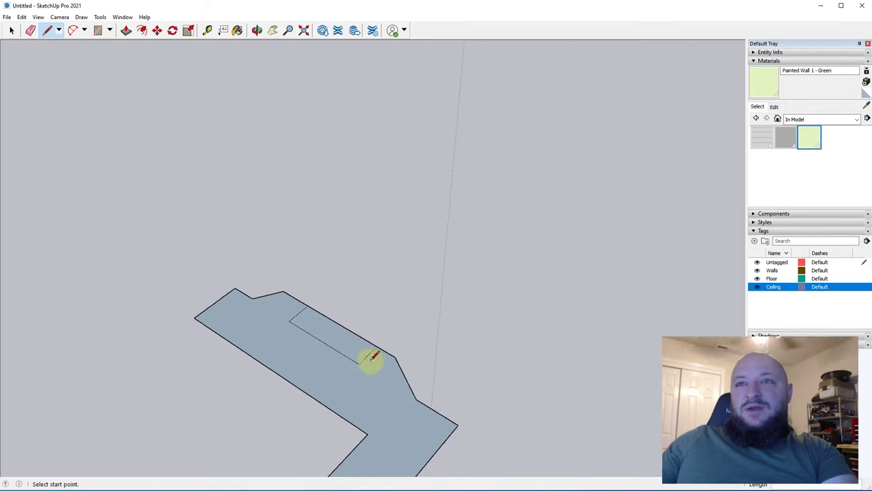
pyautogui.click(366, 354)
pyautogui.click(303, 314)
pyautogui.press('e')
pyautogui.moveTo(304, 314)
pyautogui.mouseDown()
pyautogui.moveTo(295, 319)
pyautogui.moveTo(345, 352)
pyautogui.moveTo(361, 317)
pyautogui.mouseUp()
pyautogui.press('space')
# - Extrude the casing profile with Follow Me up the first side, across the head and down to the end of the door-opening path
pyautogui.scroll(-12, 361, 319)
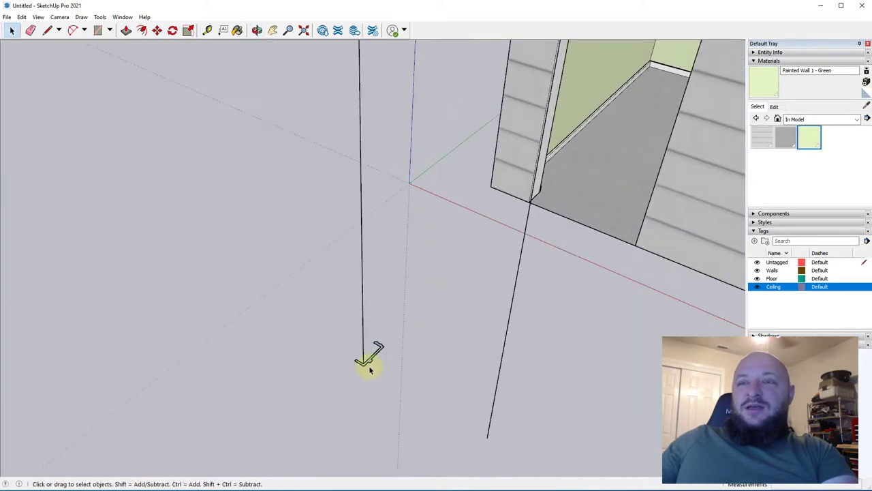
pyautogui.scroll(2, 372, 358)
pyautogui.scroll(2, 368, 359)
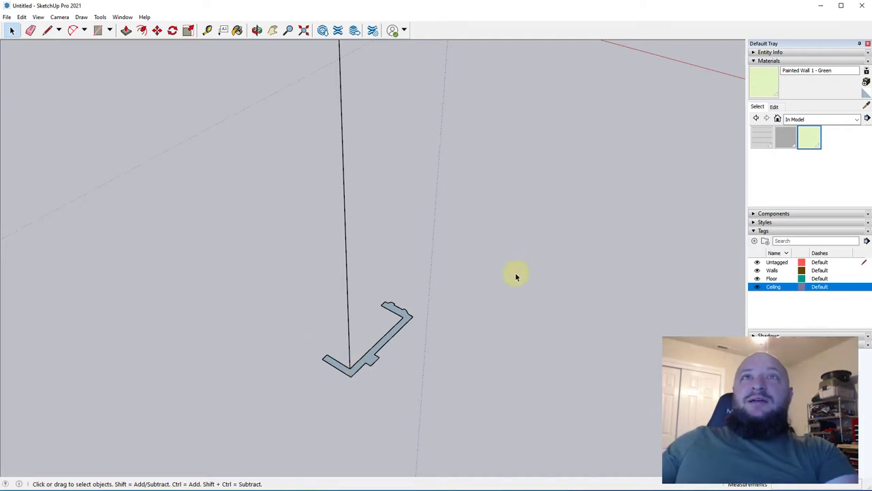
pyautogui.scroll(-6, 371, 345)
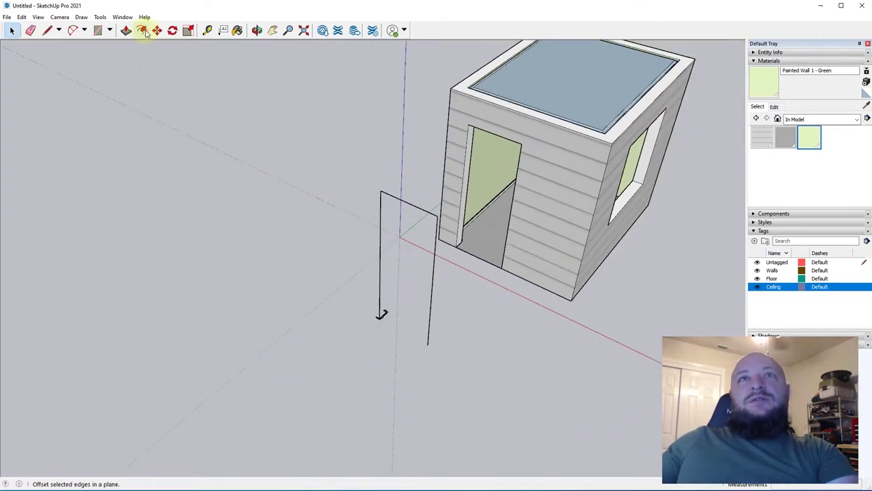
pyautogui.click(100, 17)
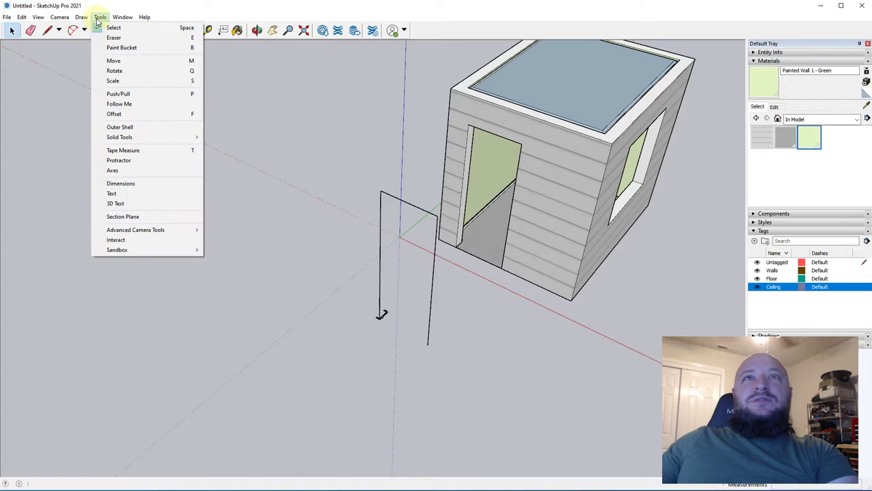
pyautogui.click(152, 105)
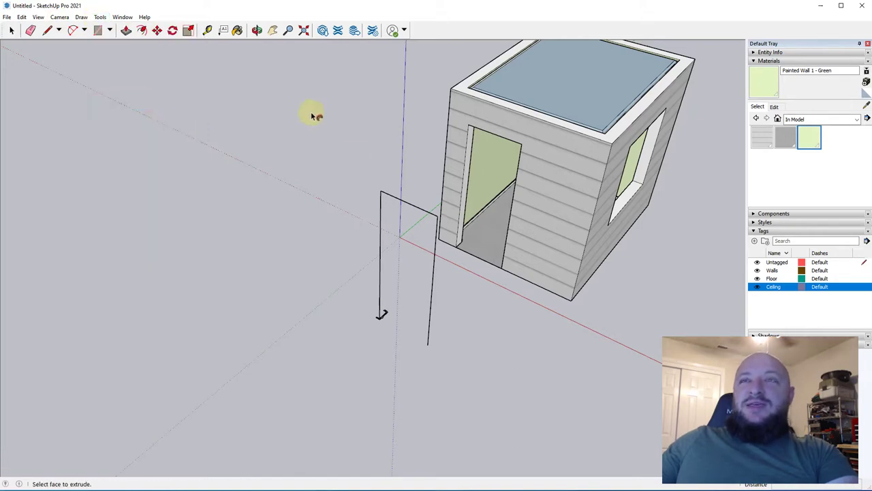
pyautogui.scroll(5, 343, 238)
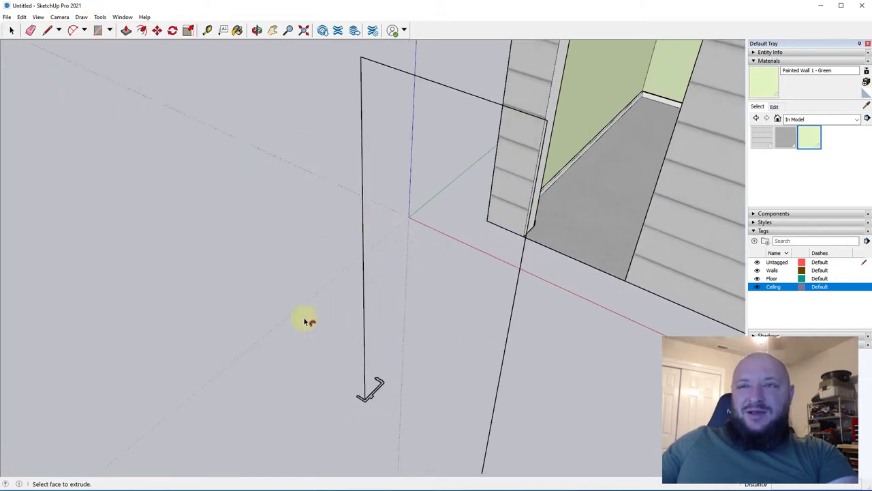
pyautogui.scroll(4, 214, 380)
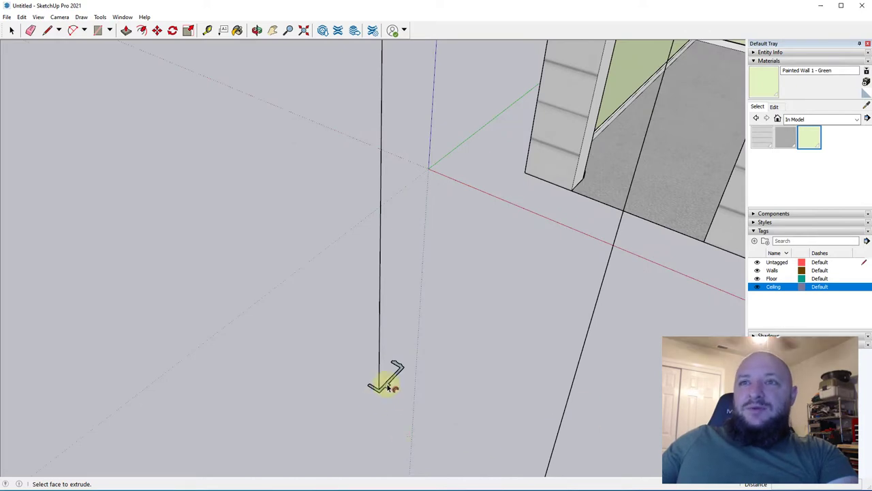
pyautogui.scroll(2, 393, 402)
pyautogui.scroll(-6, 385, 409)
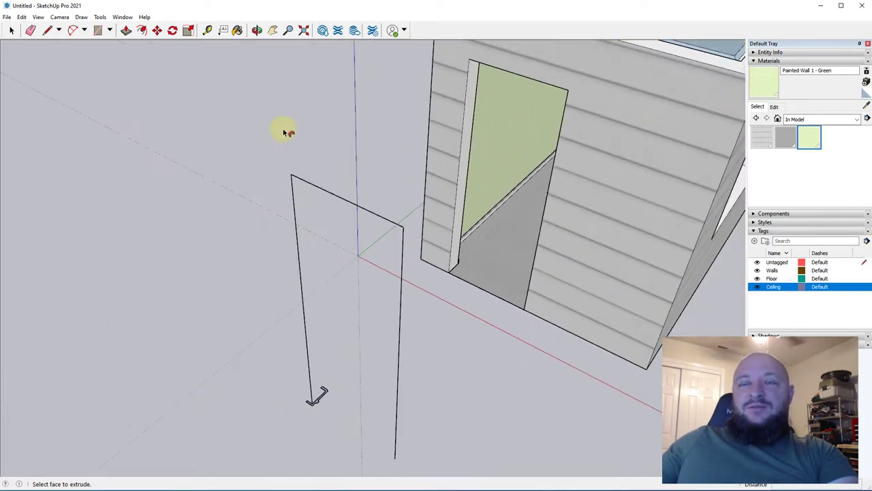
pyautogui.moveTo(300, 198); pyautogui.dragTo(293, 178, button='middle')
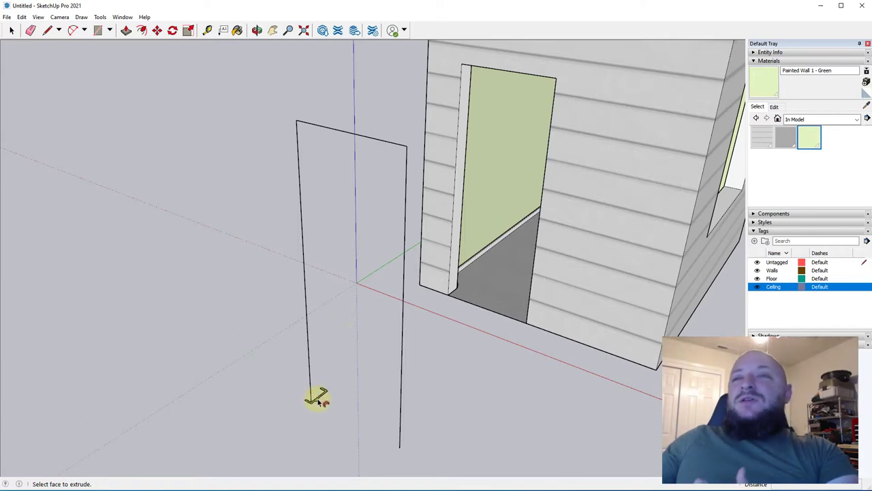
pyautogui.moveTo(317, 390); pyautogui.dragTo(440, 392)
pyautogui.moveTo(399, 452); pyautogui.dragTo(400, 451)
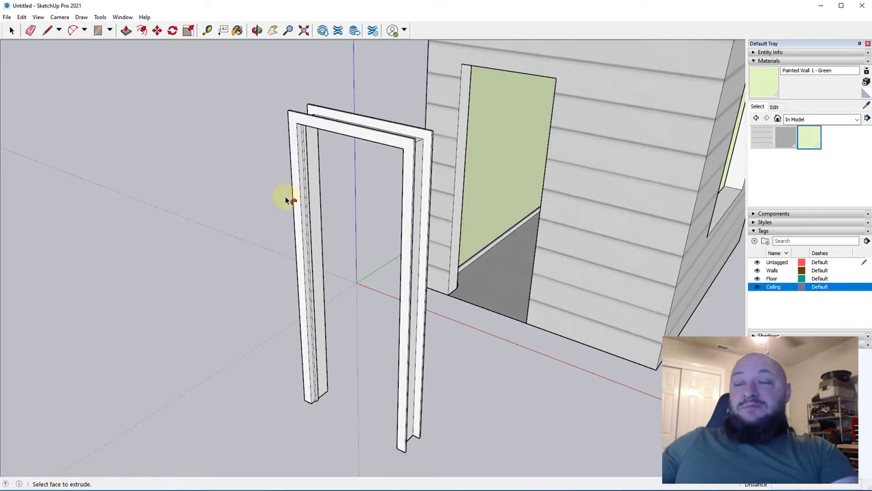
# - Select all connected geometry of the extruded door frame and make it a group
pyautogui.press('space')
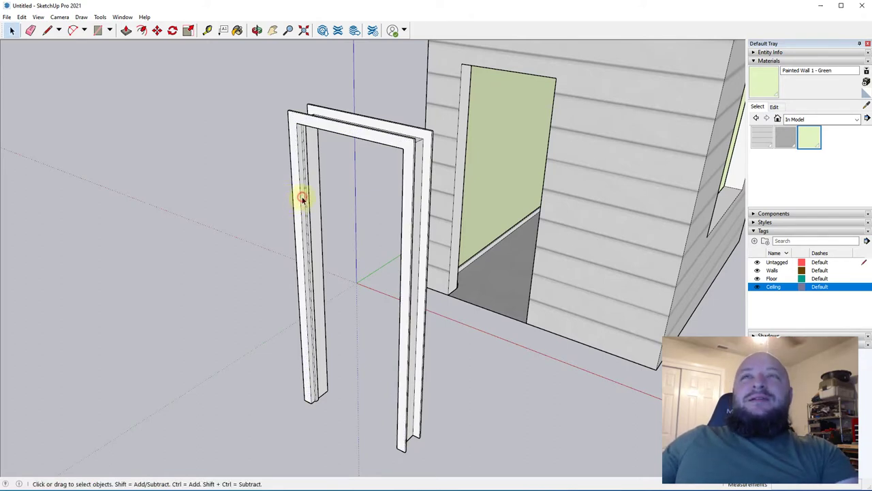
pyautogui.tripleClick(303, 199)
pyautogui.rightClick(304, 198)
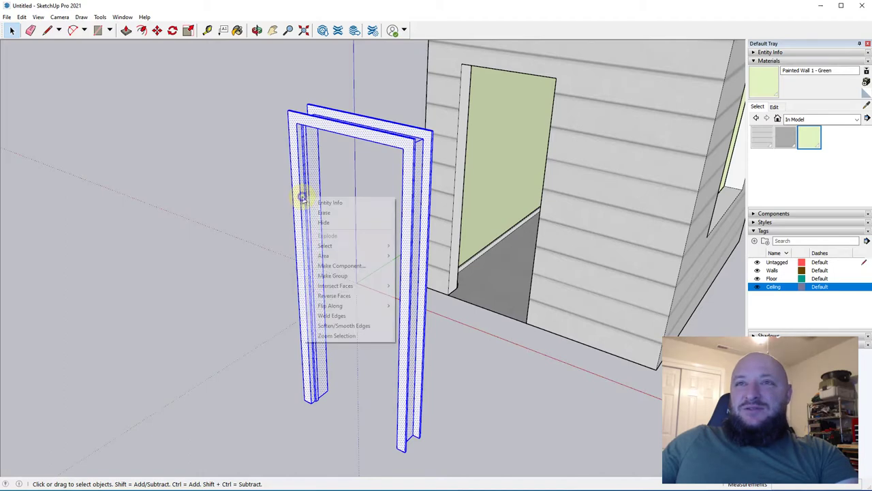
pyautogui.click(334, 275)
pyautogui.click(273, 406)
# - Draw a door-panel rectangle about 2' 5" by 6' 7" inside the frame, from its upper inner corner to the opposite foot against the stop
pyautogui.moveTo(273, 406); pyautogui.dragTo(161, 334, button='middle')
pyautogui.moveTo(243, 242); pyautogui.dragTo(436, 213, button='middle')
pyautogui.keyDown('shift'); pyautogui.moveTo(436, 213); pyautogui.dragTo(267, 323, button='middle'); pyautogui.keyUp('shift')
pyautogui.moveTo(317, 288); pyautogui.dragTo(361, 267, button='middle')
pyautogui.scroll(3, 319, 73)
pyautogui.scroll(3, 317, 73)
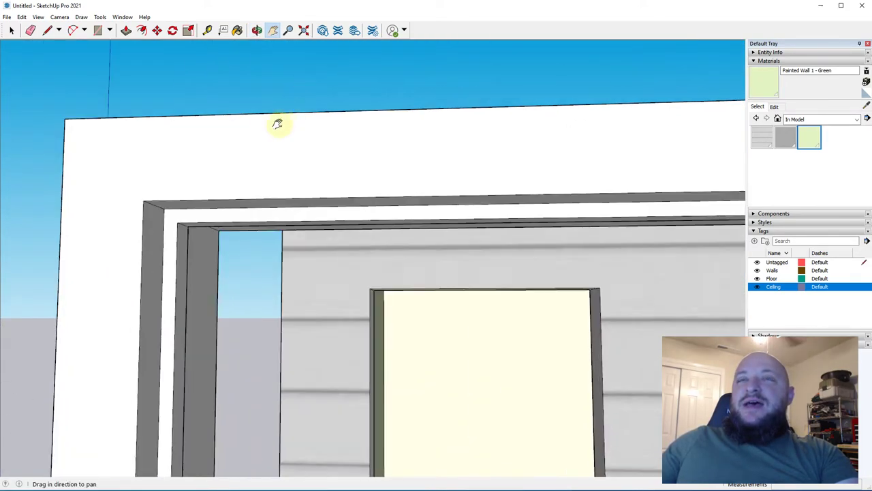
pyautogui.keyDown('shift'); pyautogui.moveTo(279, 123); pyautogui.dragTo(139, 138, button='middle'); pyautogui.keyUp('shift')
pyautogui.press('r')
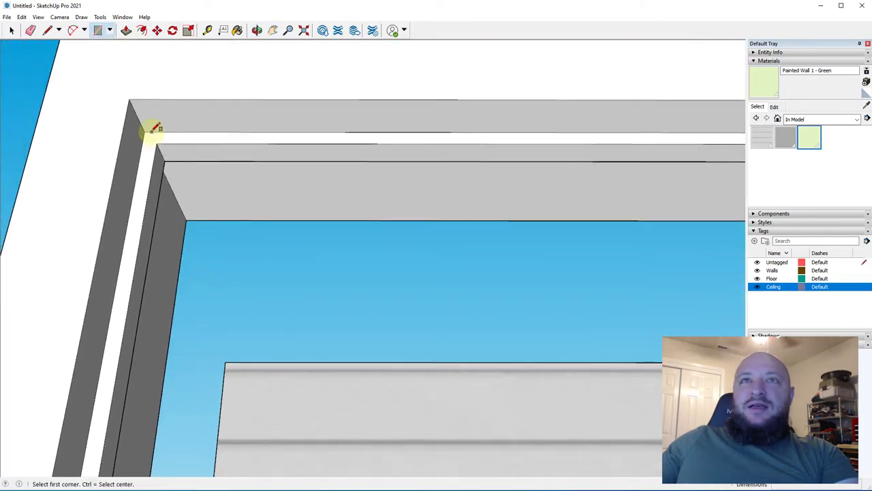
pyautogui.click(149, 131)
pyautogui.scroll(-8, 113, 97)
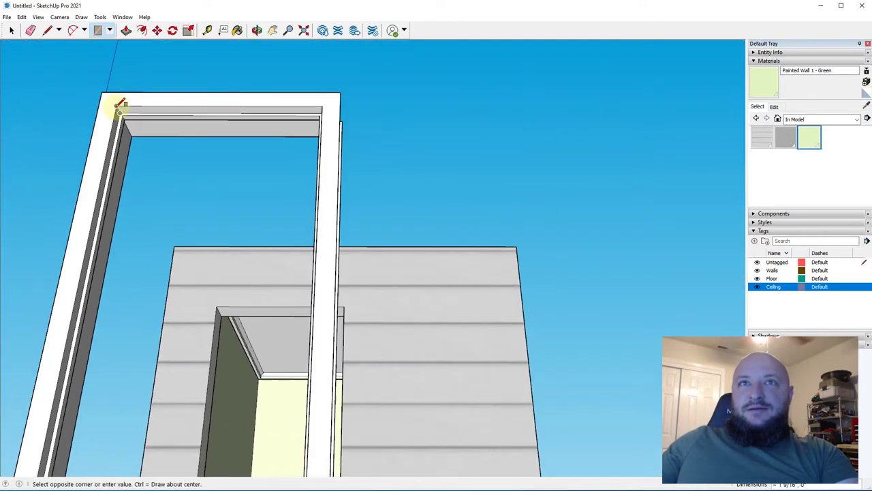
pyautogui.moveTo(163, 209); pyautogui.dragTo(308, 336, button='middle')
pyautogui.scroll(3, 295, 443)
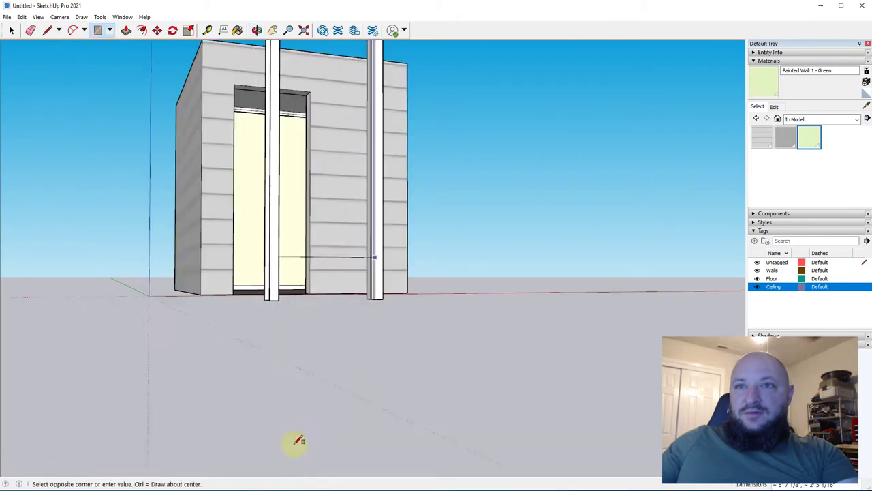
pyautogui.scroll(2, 389, 295)
pyautogui.scroll(3, 388, 298)
pyautogui.scroll(2, 340, 311)
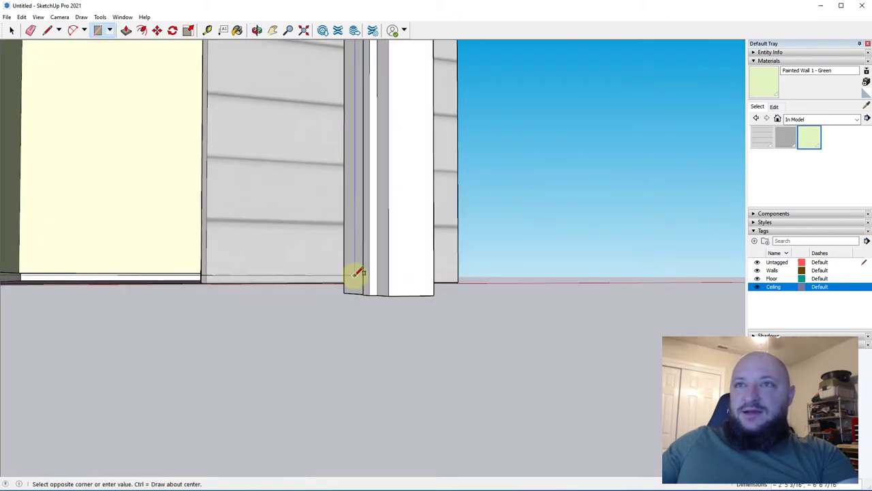
pyautogui.moveTo(354, 276); pyautogui.dragTo(373, 295, button='middle')
pyautogui.scroll(2, 373, 296)
pyautogui.scroll(1, 385, 300)
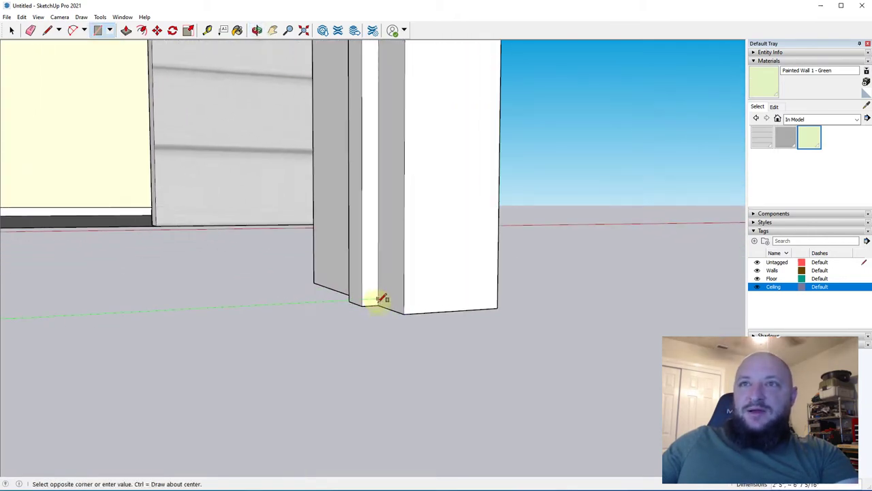
pyautogui.scroll(-8, 379, 302)
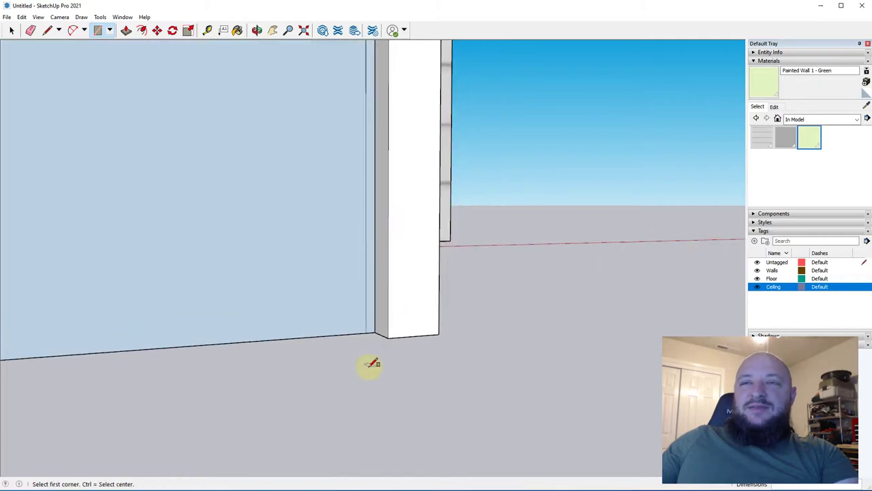
# - Offset the door face's outline slightly inward to leave a narrow gap between the door and its frame
pyautogui.keyDown('shift'); pyautogui.moveTo(283, 203); pyautogui.dragTo(252, 327, button='middle'); pyautogui.keyUp('shift')
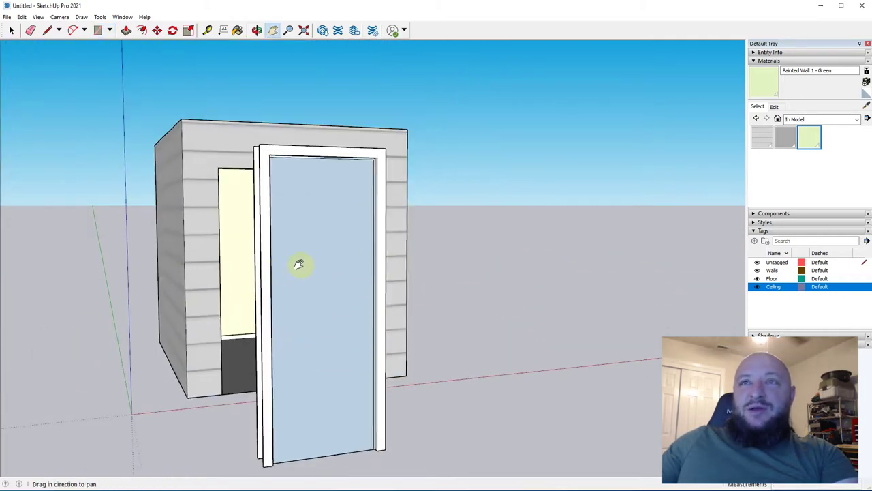
pyautogui.moveTo(299, 265); pyautogui.dragTo(225, 293, button='middle')
pyautogui.scroll(6, 212, 211)
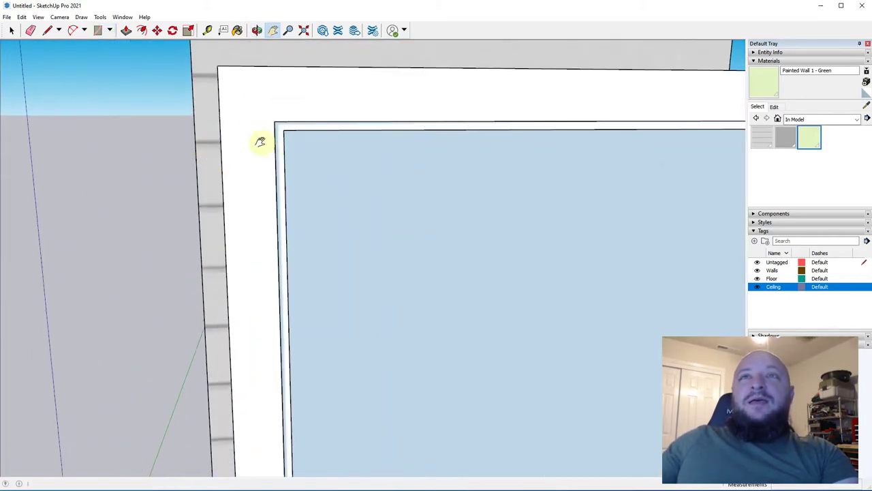
pyautogui.scroll(2, 260, 141)
pyautogui.press('f')
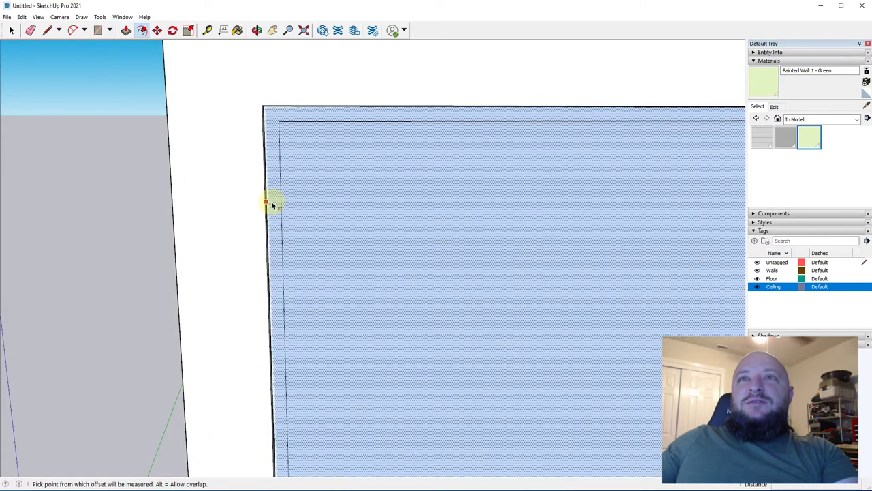
pyautogui.click(274, 204)
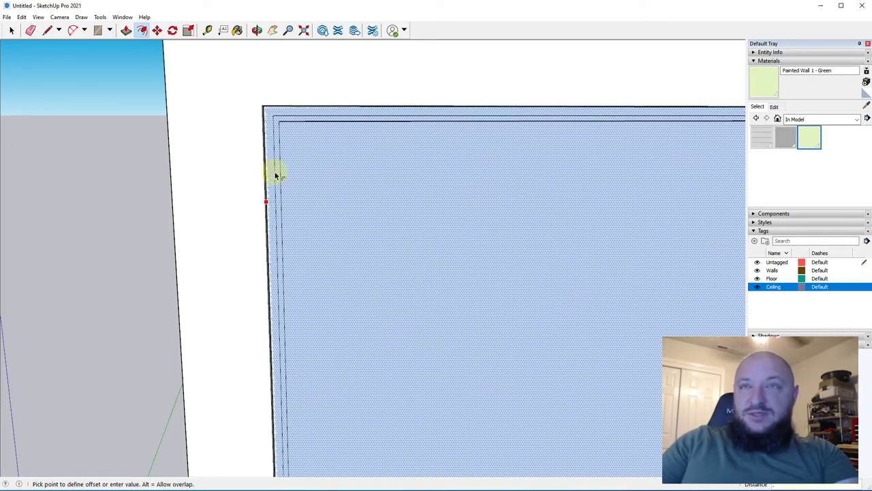
pyautogui.click(276, 176)
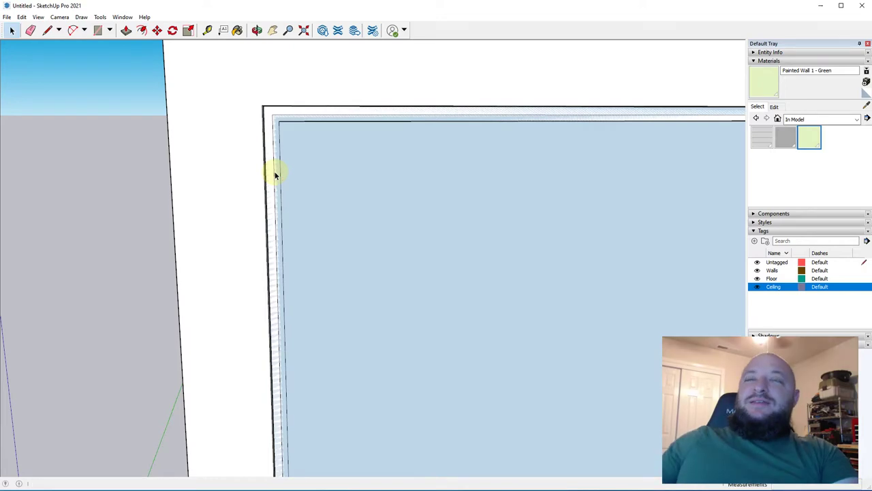
pyautogui.press('space')
# - Replace the original door rectangle with its inset face by copying the face, undoing the original geometry and pasting the copy in place
pyautogui.scroll(-6, 252, 170)
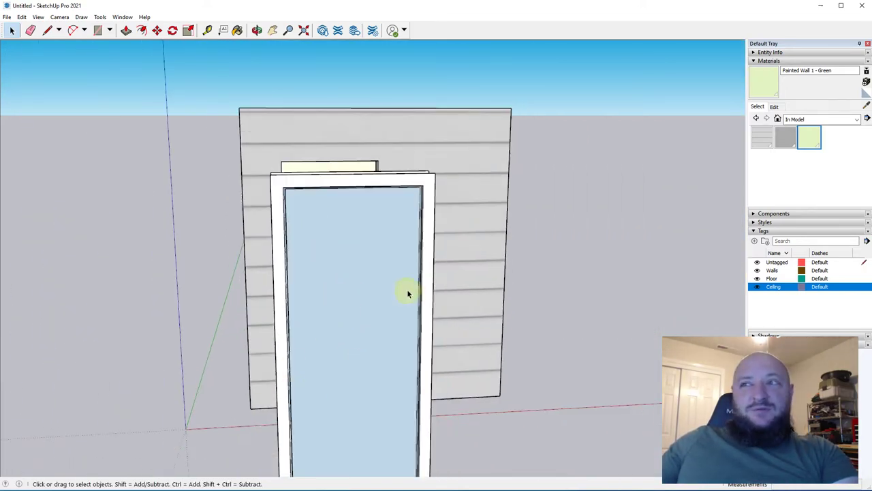
pyautogui.moveTo(407, 293); pyautogui.dragTo(368, 302, button='middle')
pyautogui.moveTo(278, 295); pyautogui.dragTo(304, 253, button='middle')
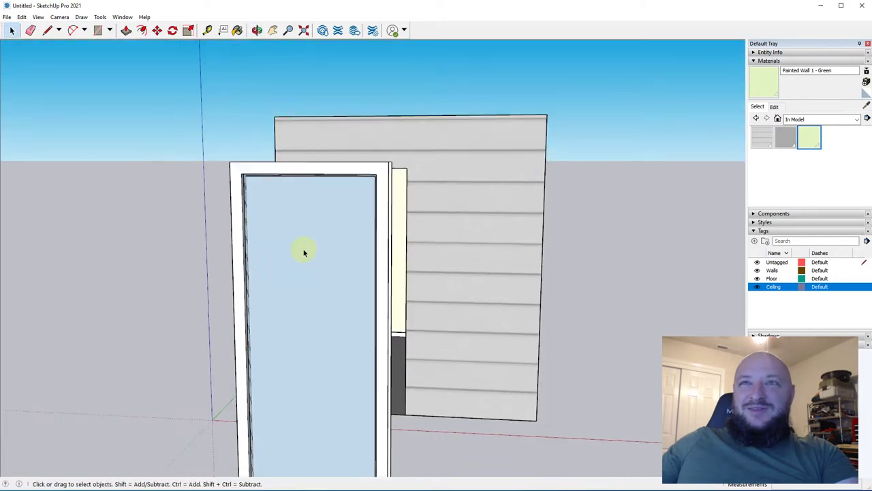
pyautogui.click(304, 259)
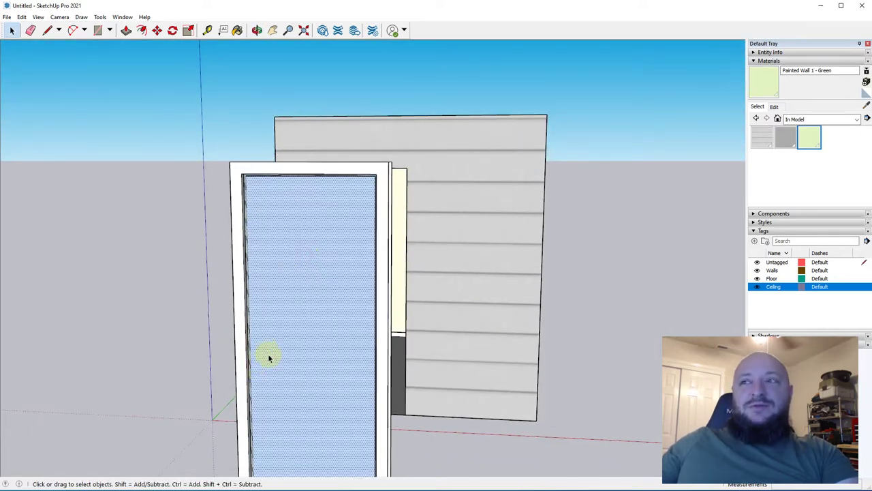
pyautogui.click(22, 17)
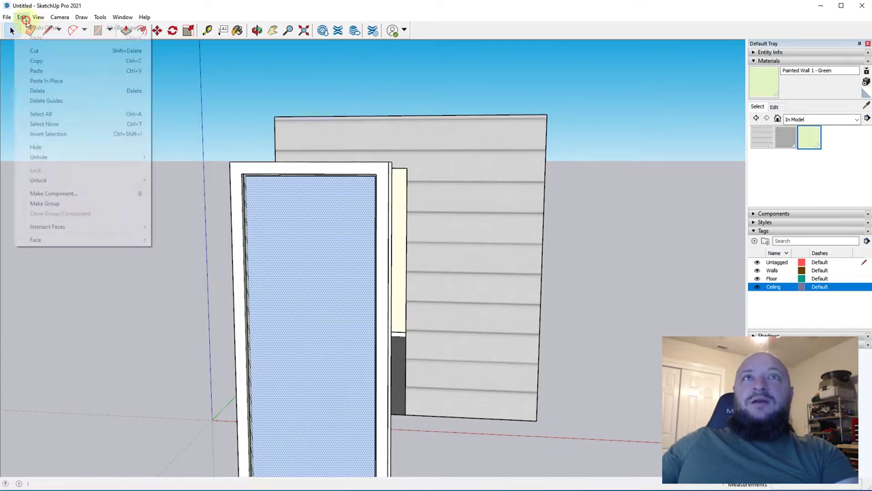
pyautogui.click(63, 63)
pyautogui.moveTo(359, 297); pyautogui.dragTo(286, 226, button='middle')
pyautogui.hotkey('ctrl', 'z')
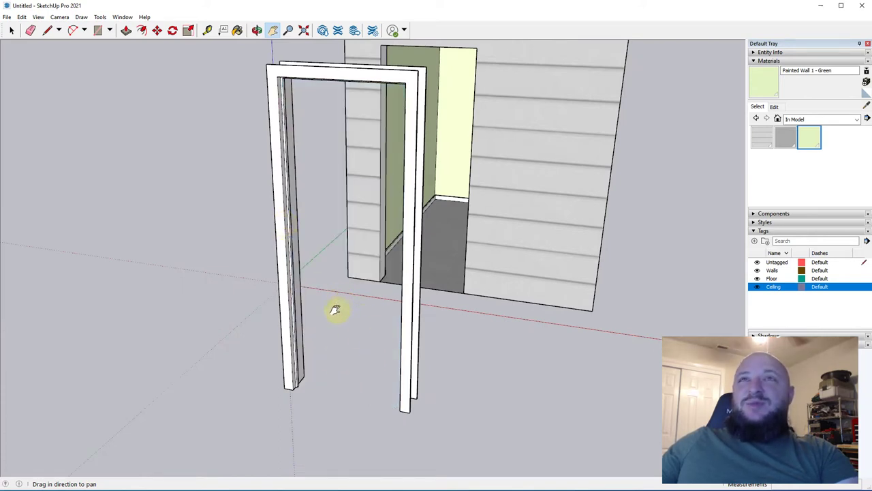
pyautogui.click(22, 17)
pyautogui.click(60, 78)
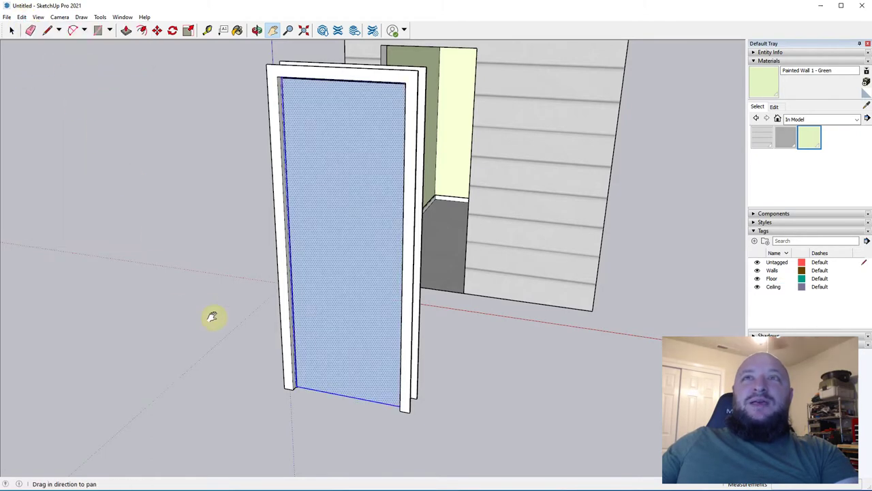
# - Examine the gap between the inset door face and the frame along both sides and the head
pyautogui.scroll(6, 313, 382)
pyautogui.moveTo(253, 331); pyautogui.dragTo(302, 311, button='middle')
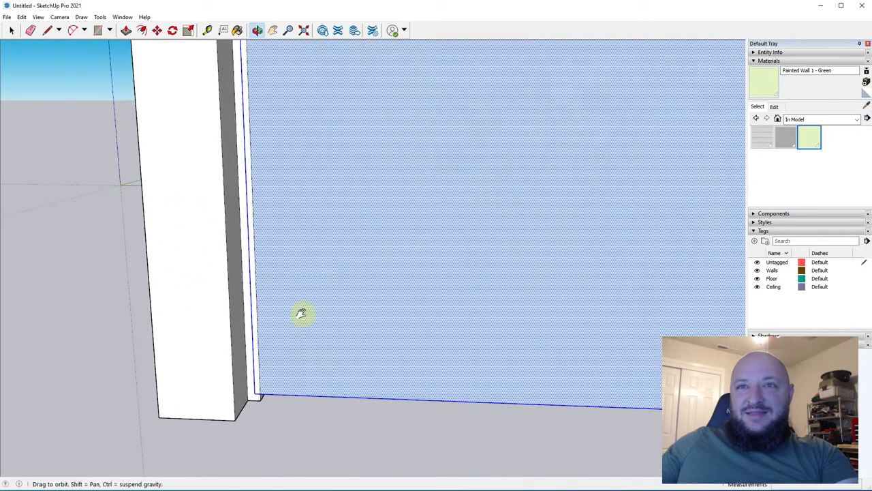
pyautogui.scroll(-4, 252, 405)
pyautogui.keyDown('shift'); pyautogui.moveTo(269, 168); pyautogui.dragTo(259, 437, button='middle'); pyautogui.keyUp('shift')
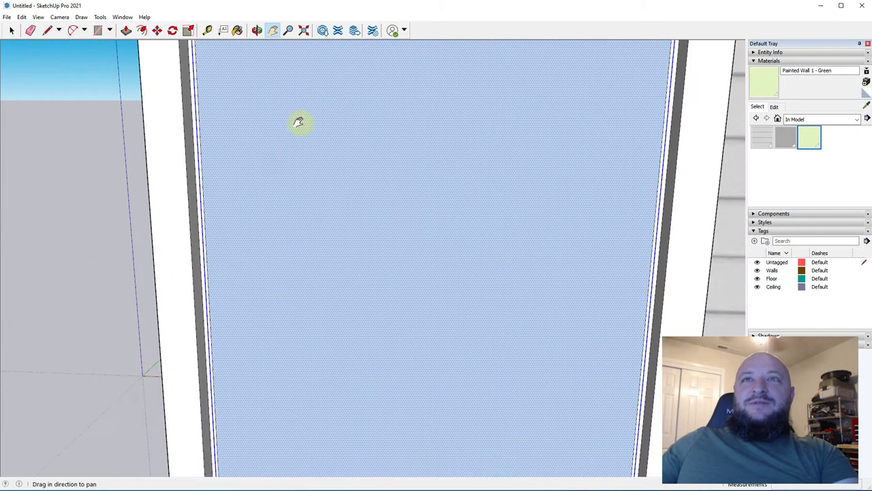
pyautogui.keyDown('shift'); pyautogui.moveTo(297, 122); pyautogui.dragTo(202, 330, button='middle'); pyautogui.keyUp('shift')
pyautogui.scroll(-8, 487, 117)
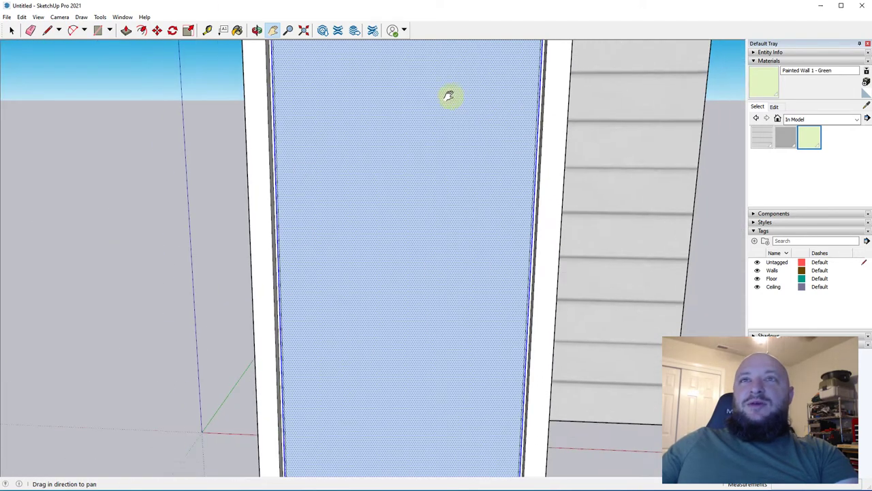
pyautogui.scroll(3, 409, 285)
pyautogui.moveTo(380, 290); pyautogui.dragTo(204, 235, button='middle')
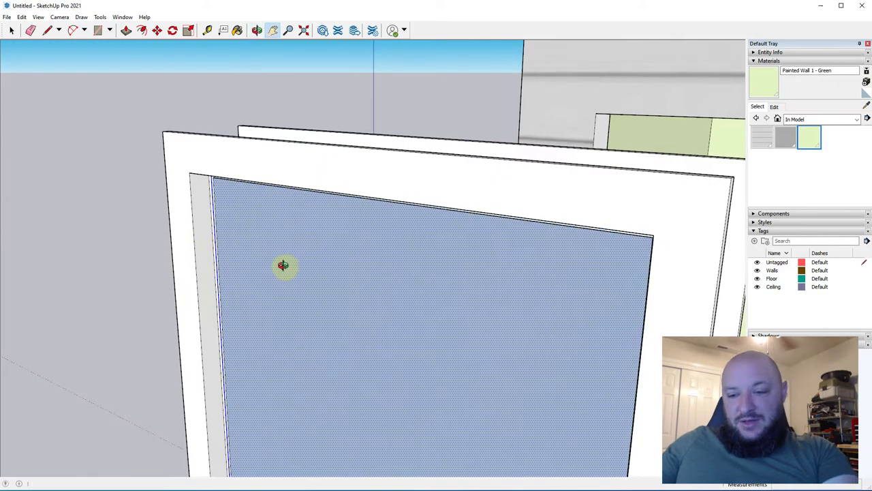
# - Push/Pull the door face outward until it is flush with the front of the frame
pyautogui.scroll(-2, 290, 263)
pyautogui.press('p')
pyautogui.click(318, 277)
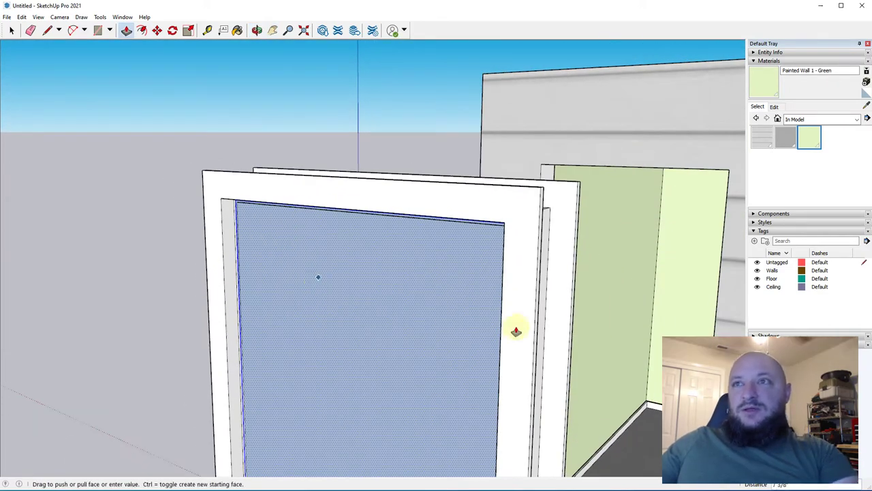
pyautogui.moveTo(533, 224); pyautogui.dragTo(531, 201)
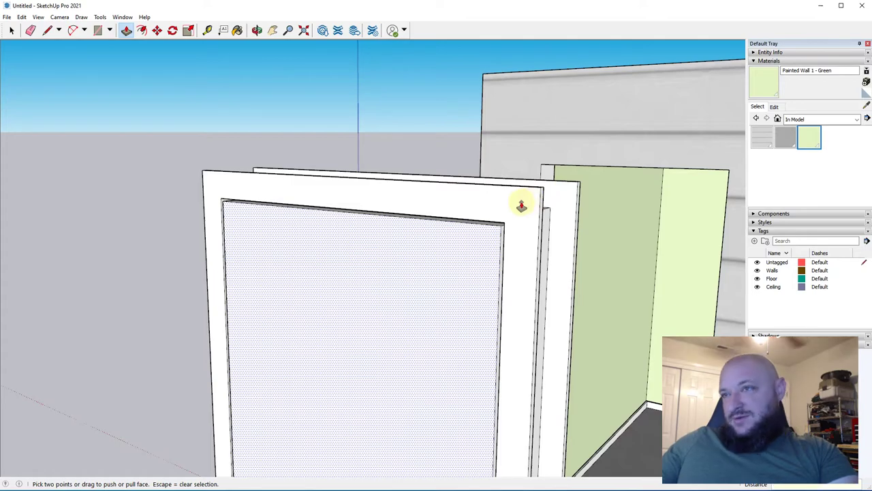
# - Select all connected geometry of the thickened door panel and make it a group
pyautogui.moveTo(521, 206); pyautogui.dragTo(334, 292, button='middle')
pyautogui.scroll(-2, 292, 204)
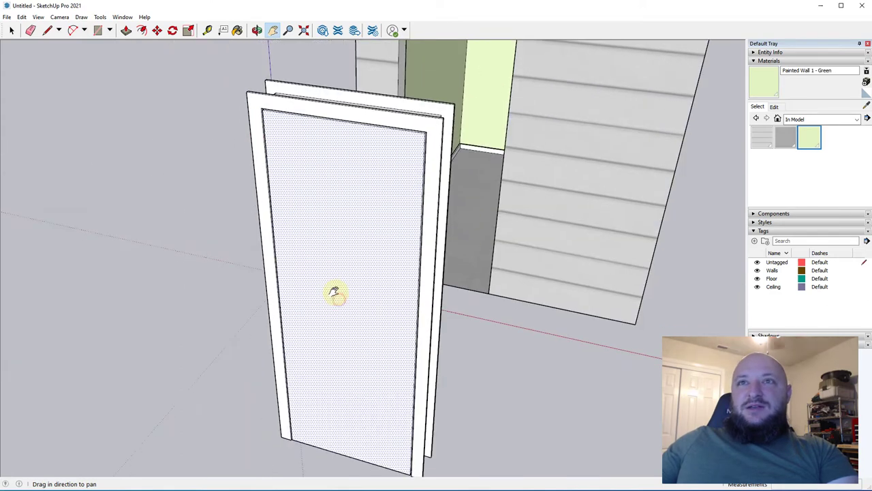
pyautogui.click(349, 199)
pyautogui.scroll(3, 349, 200)
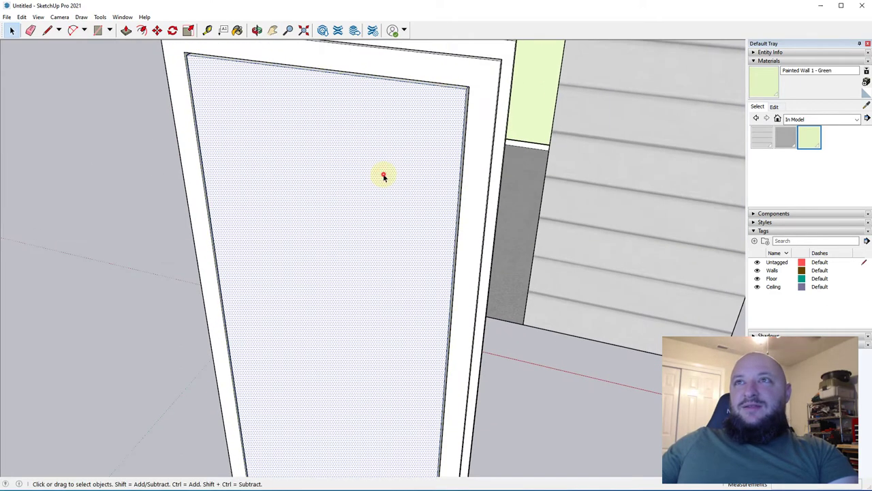
pyautogui.rightClick(382, 176)
pyautogui.click(423, 253)
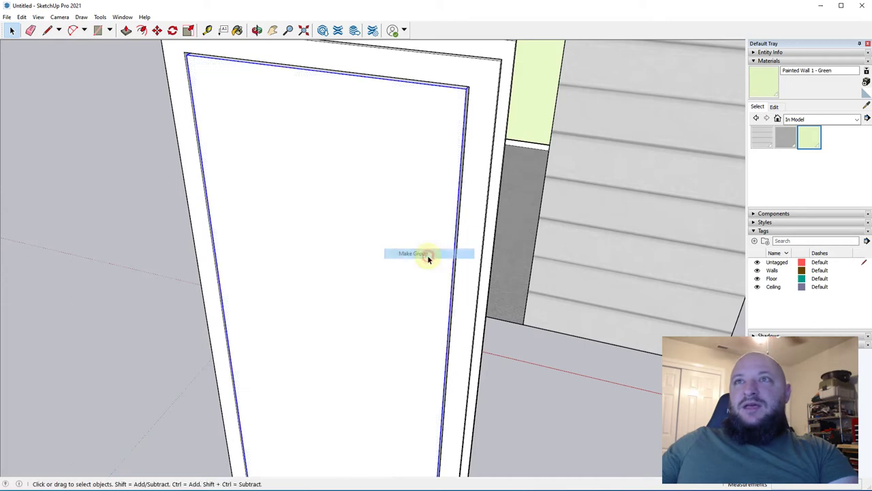
# - Move the door group about 11 15/16" straight out of the frame along the green axis
pyautogui.moveTo(368, 240); pyautogui.dragTo(315, 146, button='middle')
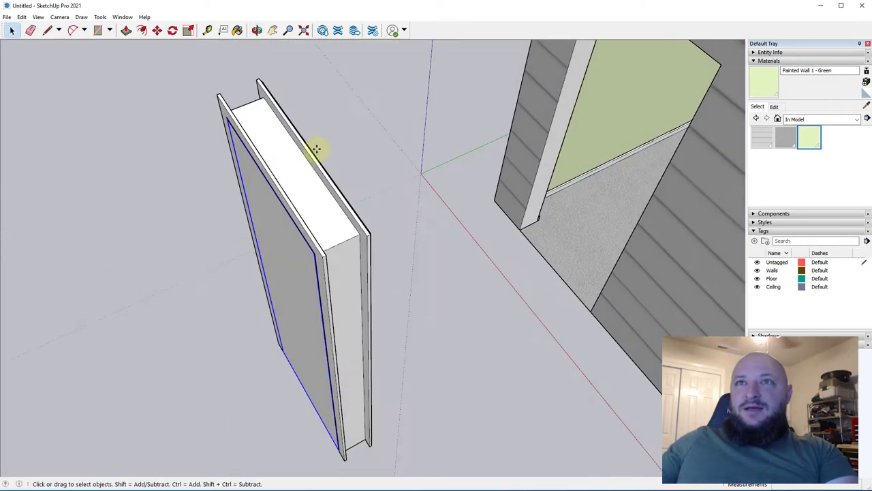
pyautogui.press('m')
pyautogui.click(264, 222)
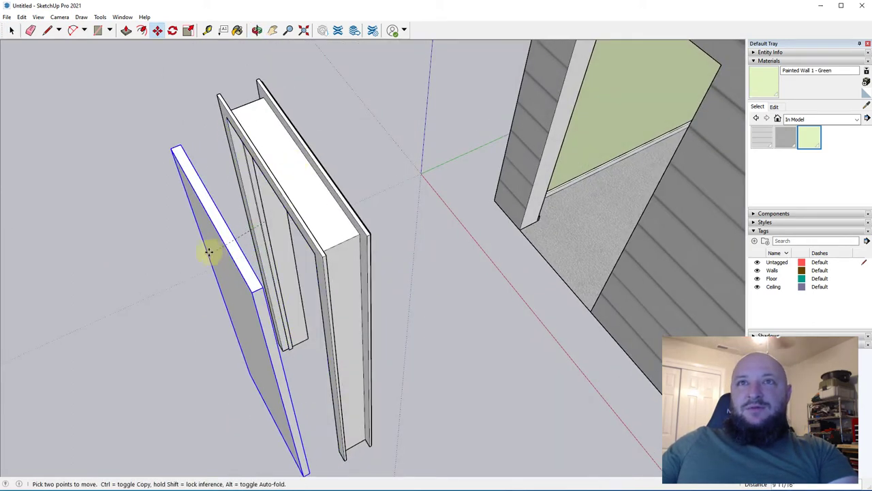
pyautogui.click(193, 250)
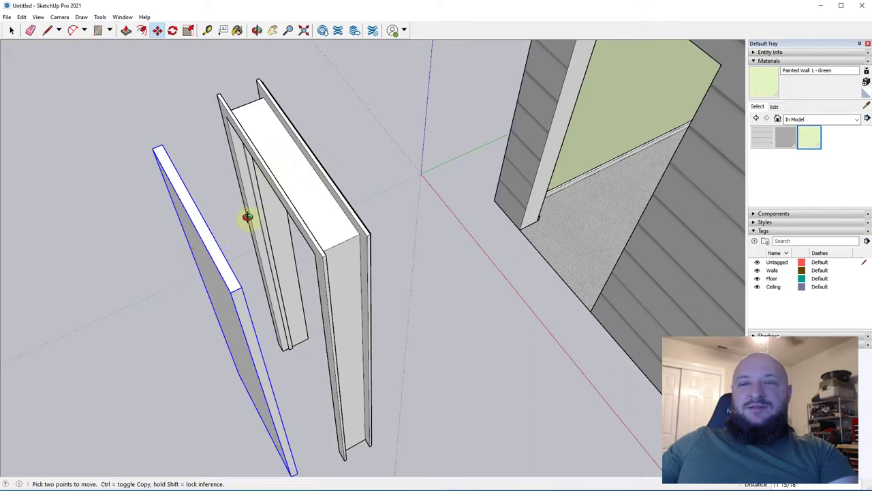
pyautogui.moveTo(248, 216); pyautogui.dragTo(230, 252, button='middle')
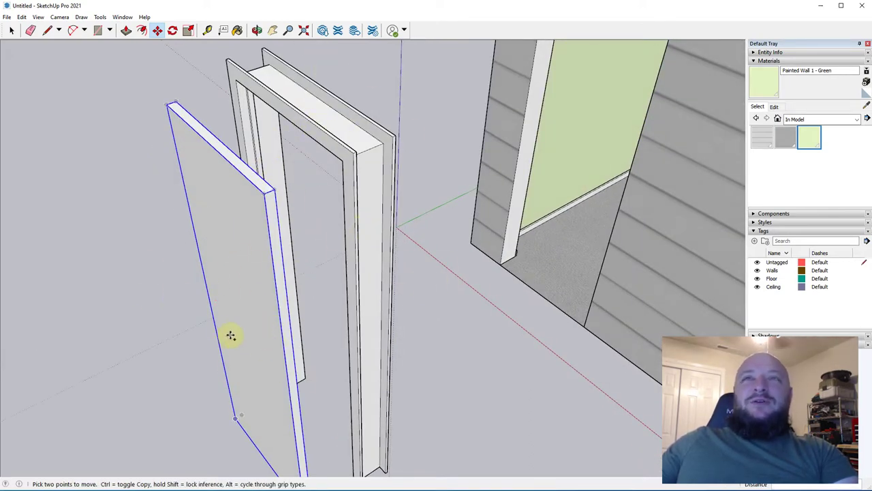
# - Examine the door's lower edge and side gaps against the frame's feet from the front, side and back
pyautogui.moveTo(230, 335); pyautogui.dragTo(366, 226, button='middle')
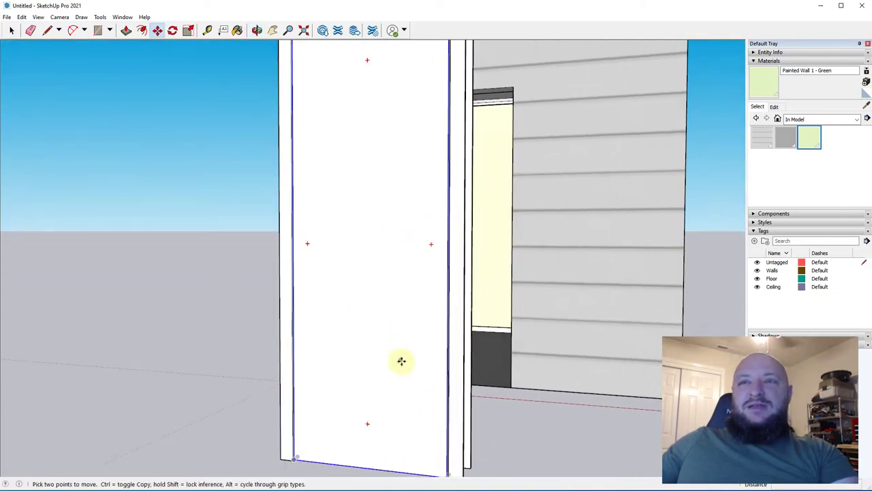
pyautogui.scroll(1, 423, 250)
pyautogui.scroll(-3, 366, 427)
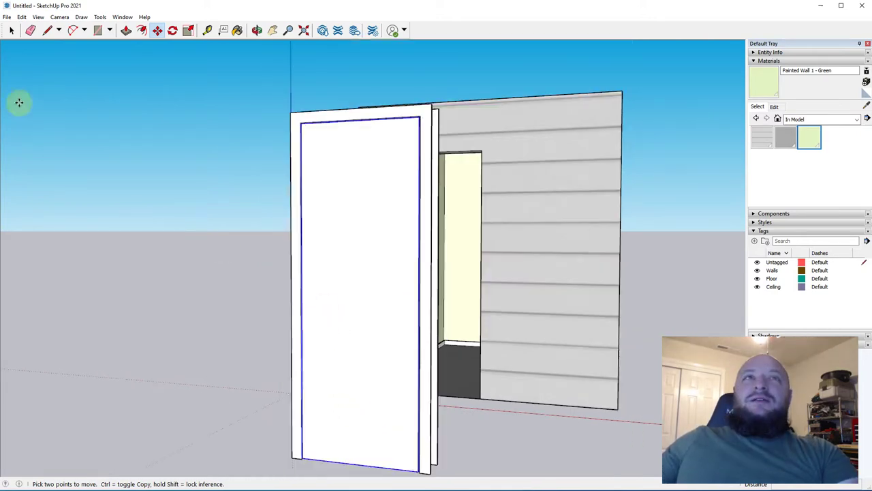
pyautogui.moveTo(389, 391); pyautogui.dragTo(334, 314, button='middle')
pyautogui.scroll(8, 389, 400)
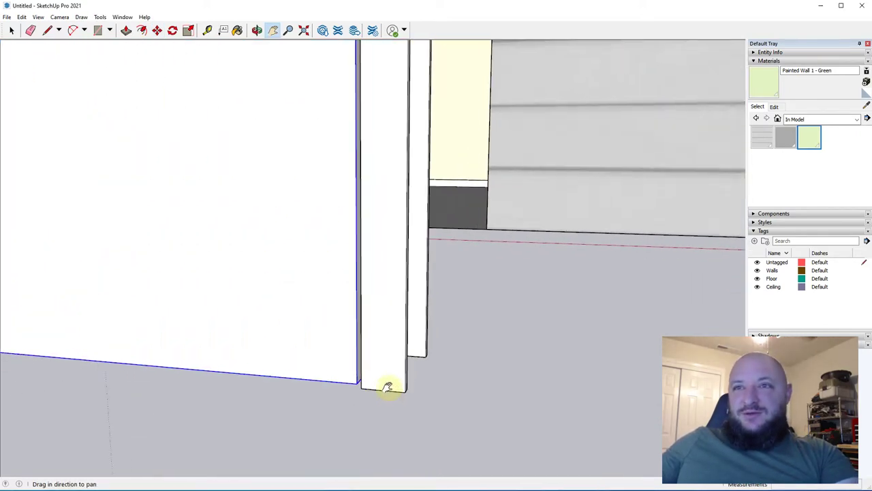
pyautogui.press('t')
pyautogui.scroll(-3, 389, 393)
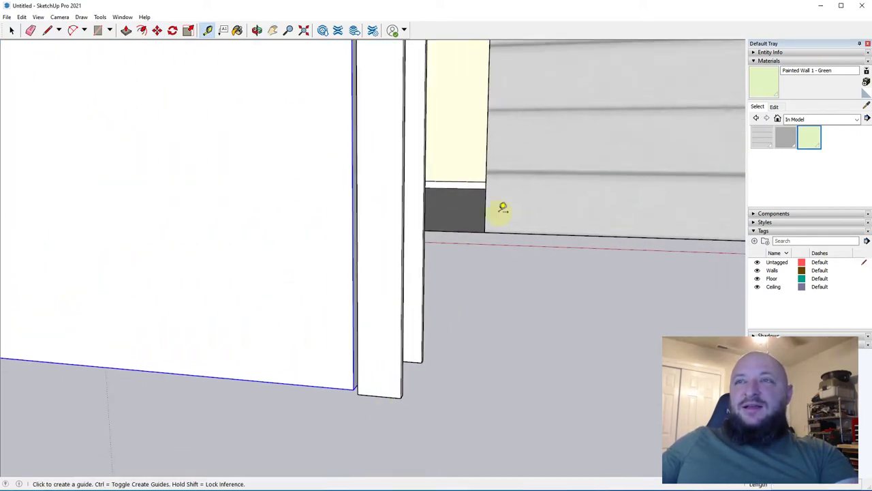
pyautogui.scroll(-4, 502, 210)
pyautogui.moveTo(417, 240); pyautogui.dragTo(167, 379, button='middle')
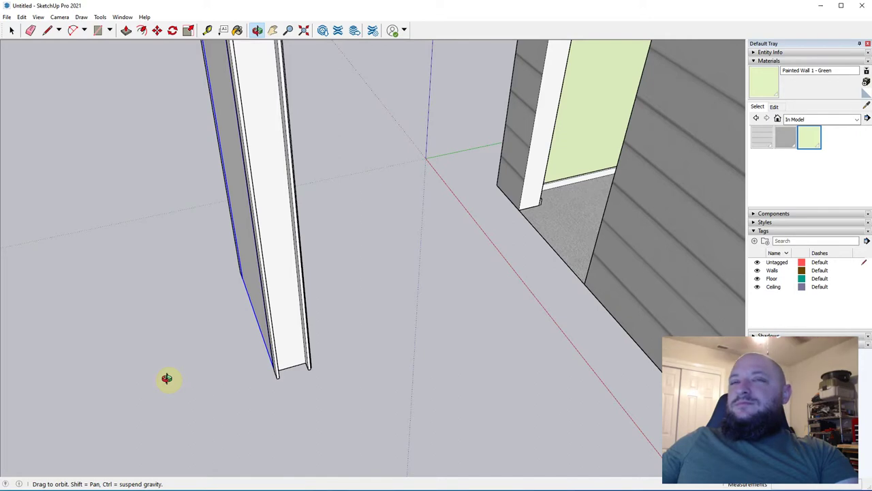
pyautogui.moveTo(209, 404); pyautogui.dragTo(504, 399, button='middle')
pyautogui.scroll(4, 293, 375)
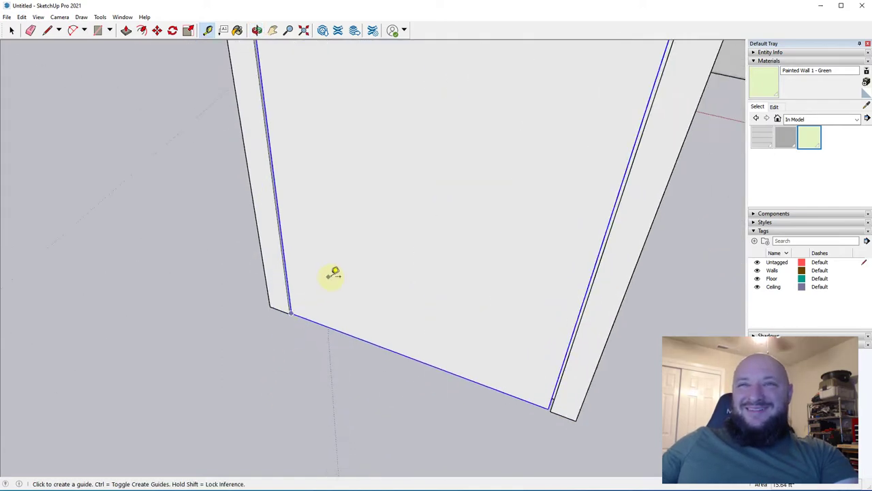
pyautogui.moveTo(252, 286); pyautogui.dragTo(152, 290, button='middle')
pyautogui.moveTo(151, 291); pyautogui.dragTo(312, 267)
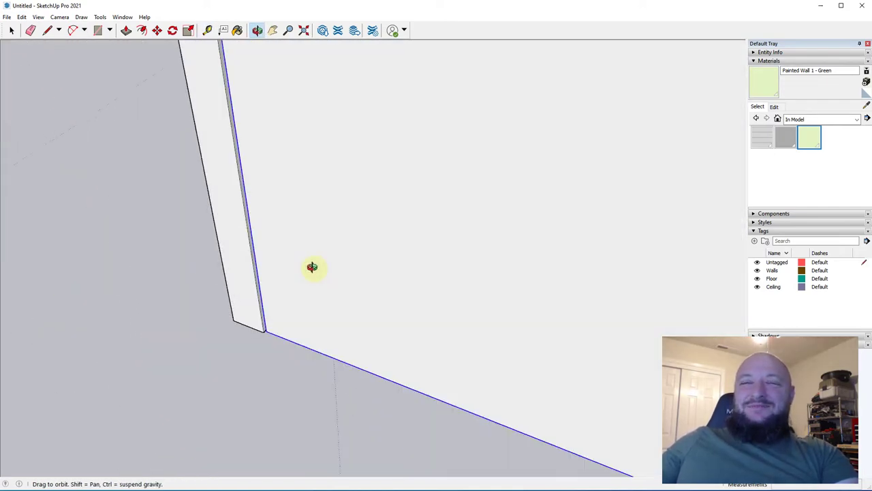
pyautogui.press('t')
pyautogui.moveTo(211, 317); pyautogui.dragTo(146, 302, button='middle')
pyautogui.scroll(-3, 160, 301)
pyautogui.scroll(-4, 316, 276)
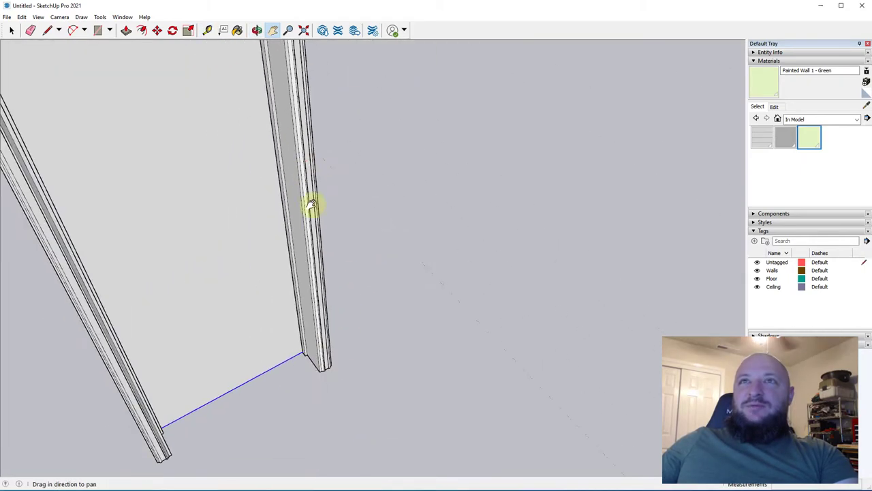
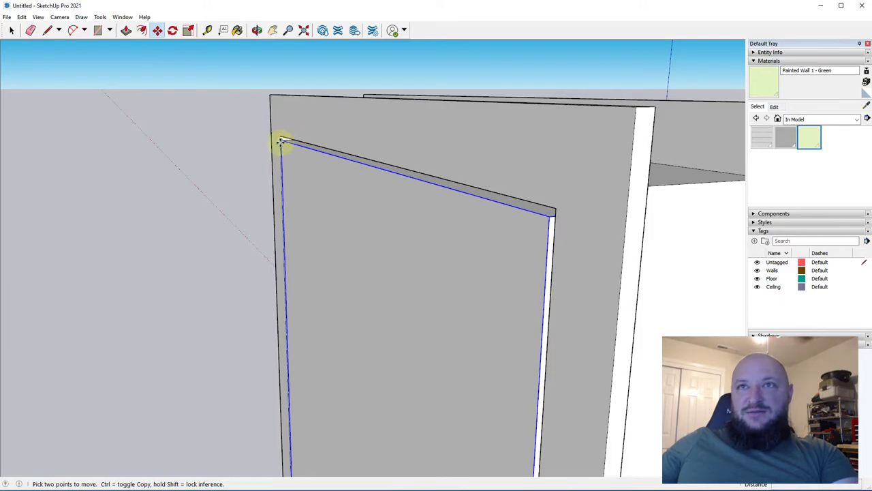
# - Move the door group about 2 1/2" deeper into the frame along the green axis and turn off the back-edge display
pyautogui.moveTo(284, 141); pyautogui.dragTo(633, 6, button='middle')
pyautogui.scroll(5, 588, 140)
pyautogui.scroll(-5, 606, 144)
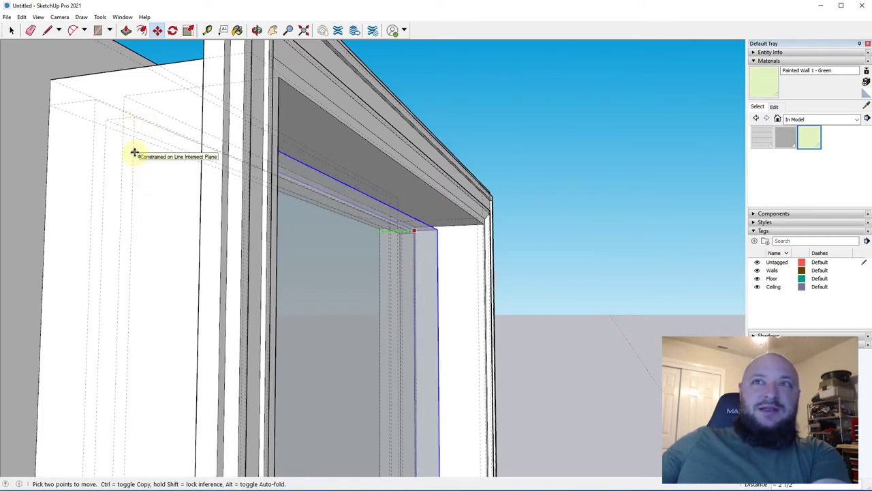
pyautogui.click(135, 152)
pyautogui.moveTo(651, 223); pyautogui.dragTo(491, 269, button='middle')
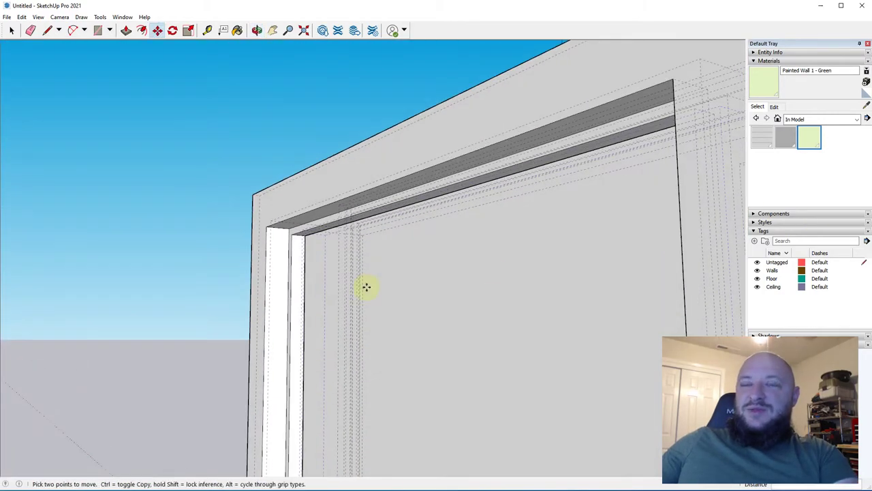
pyautogui.moveTo(358, 254); pyautogui.dragTo(473, 402, button='middle')
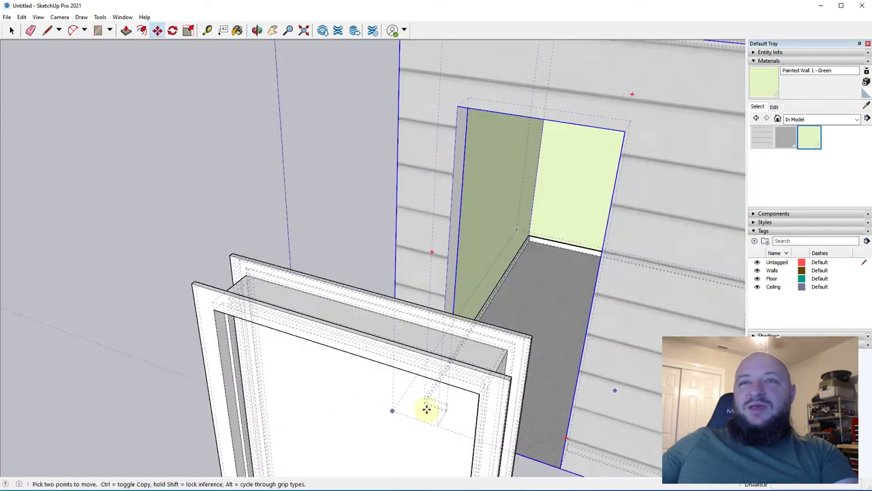
pyautogui.press('k')
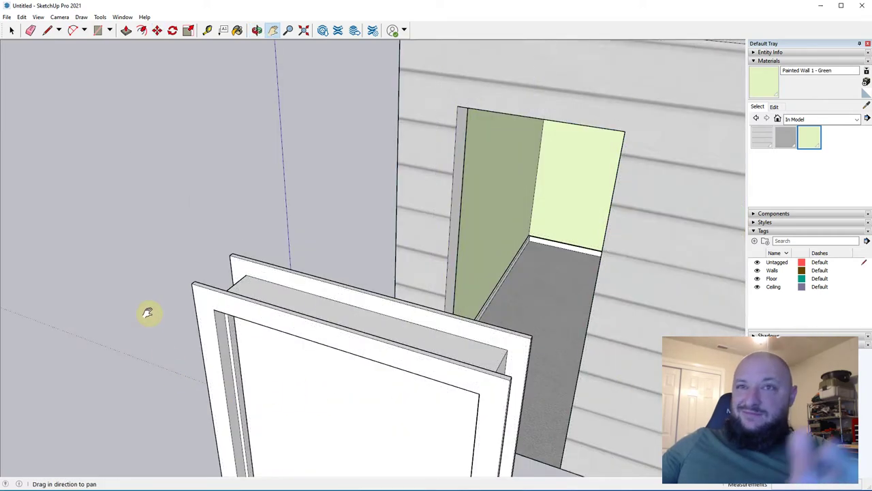
pyautogui.moveTo(195, 374); pyautogui.dragTo(173, 158)
pyautogui.moveTo(248, 389); pyautogui.dragTo(219, 54)
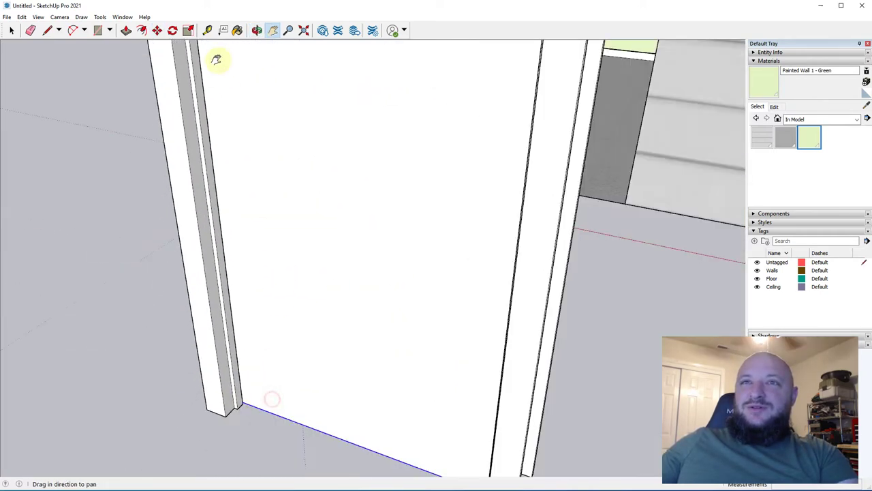
pyautogui.scroll(-2, 298, 229)
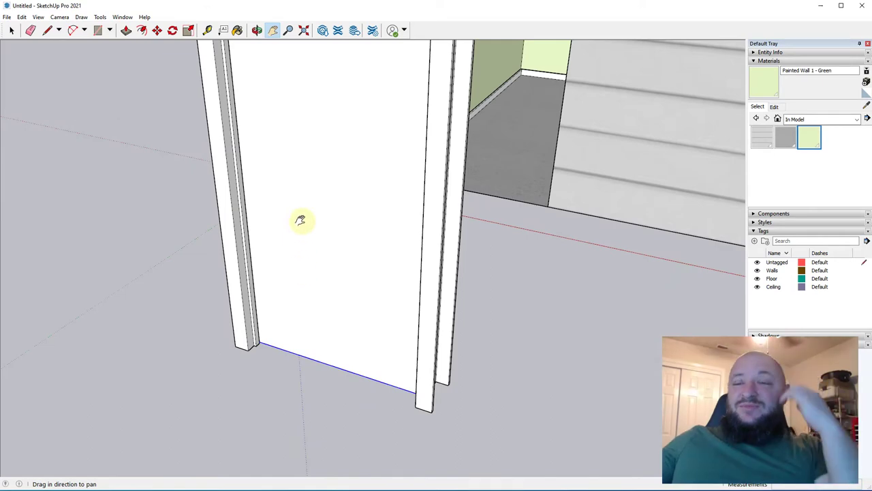
pyautogui.scroll(-3, 272, 301)
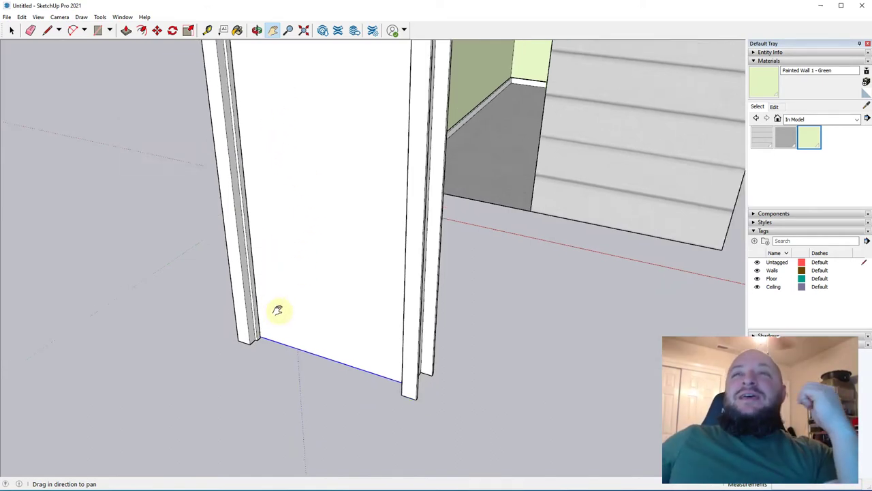
# - Place a horizontal guide about 3' above the door panel's bottom edge
pyautogui.scroll(3, 296, 242)
pyautogui.moveTo(409, 208); pyautogui.dragTo(389, 141, button='middle')
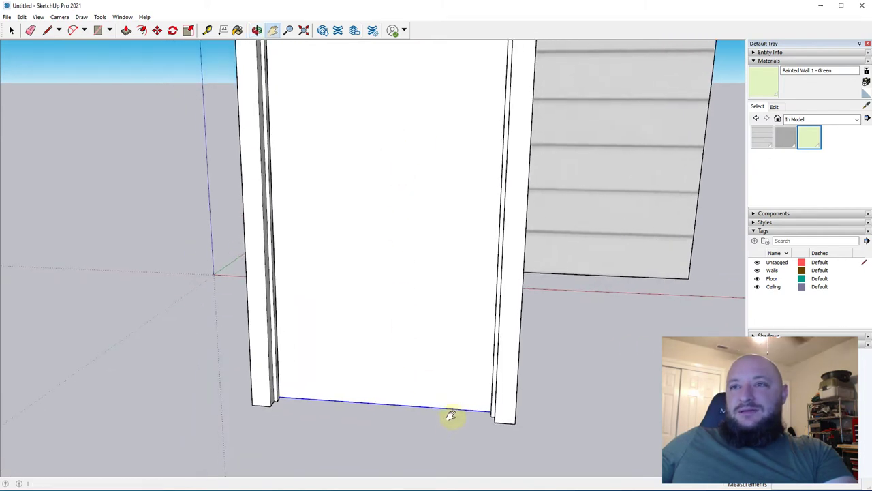
pyautogui.press('t')
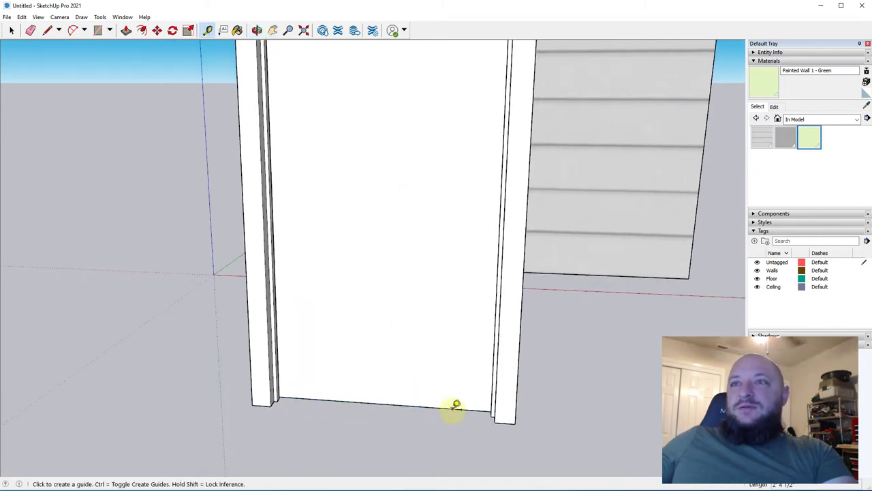
pyautogui.click(455, 407)
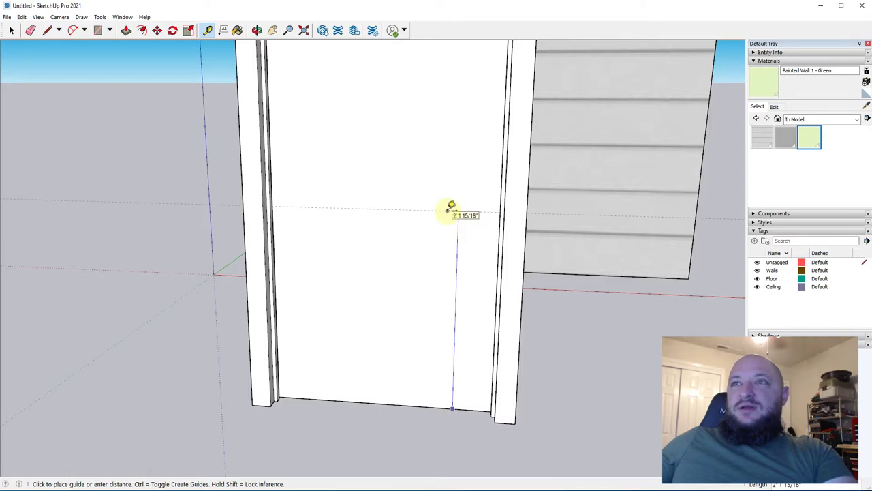
pyautogui.press('Return')
pyautogui.press('h')
pyautogui.scroll(-4, 434, 242)
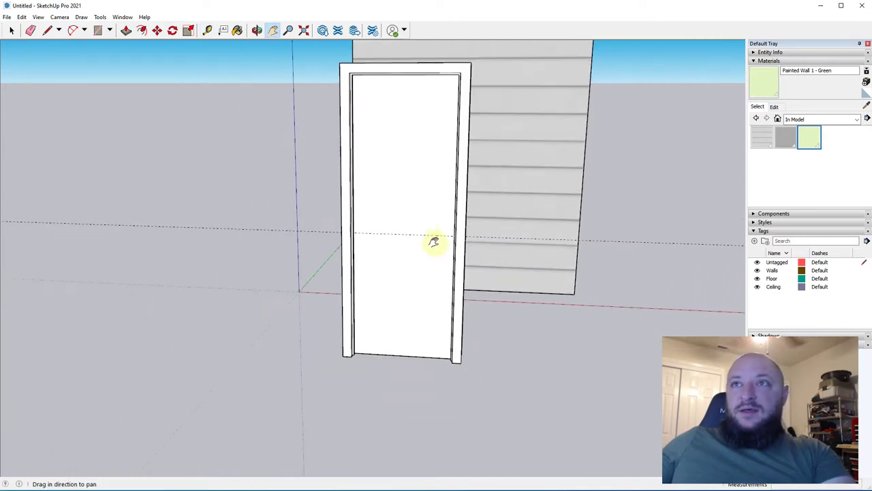
# - Place a second horizontal guide 2" above the first one and erase the lower guide
pyautogui.scroll(8, 445, 228)
pyautogui.moveTo(496, 220); pyautogui.dragTo(563, 198, button='middle')
pyautogui.press('t')
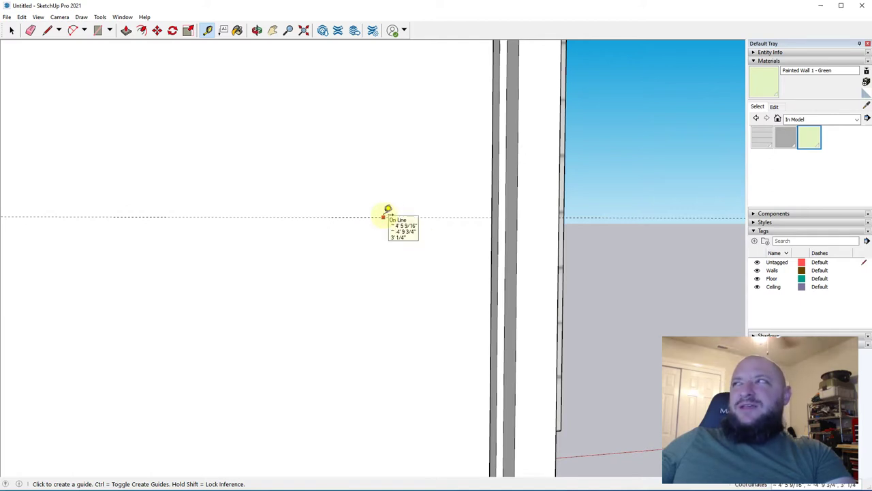
pyautogui.click(384, 216)
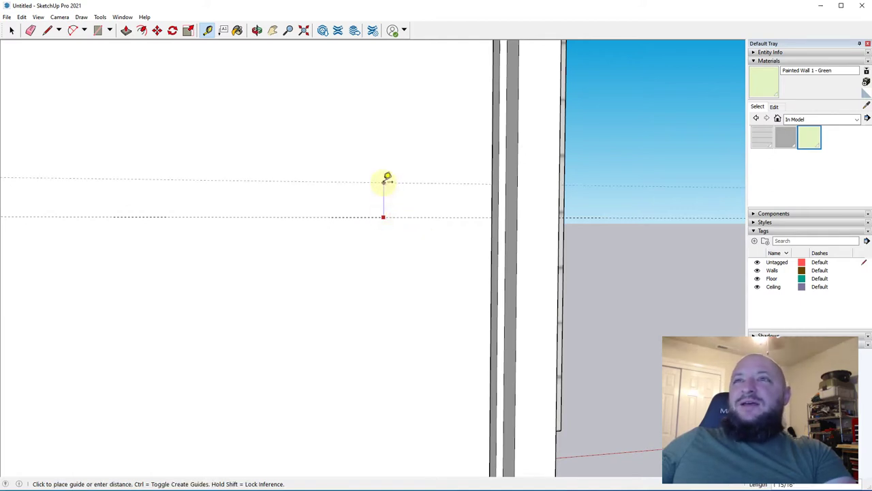
pyautogui.click(385, 178)
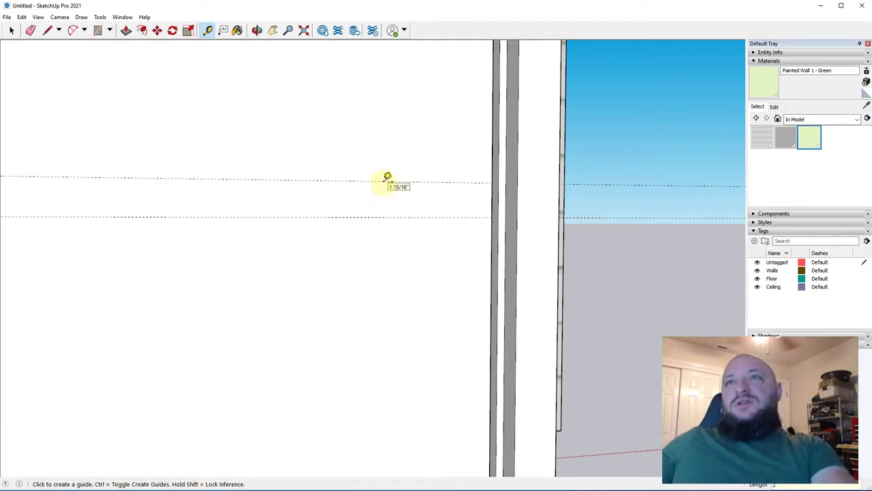
pyautogui.press('e')
pyautogui.scroll(1, 416, 211)
pyautogui.click(414, 215)
# - Place a vertical guide 4" in from the door panel's right edge, crossing the horizontal guide
pyautogui.moveTo(411, 234)
pyautogui.mouseDown(button='middle')
pyautogui.moveTo(529, 228)
pyautogui.moveTo(505, 205)
pyautogui.mouseUp(button='middle')
pyautogui.press('t')
pyautogui.click(503, 188)
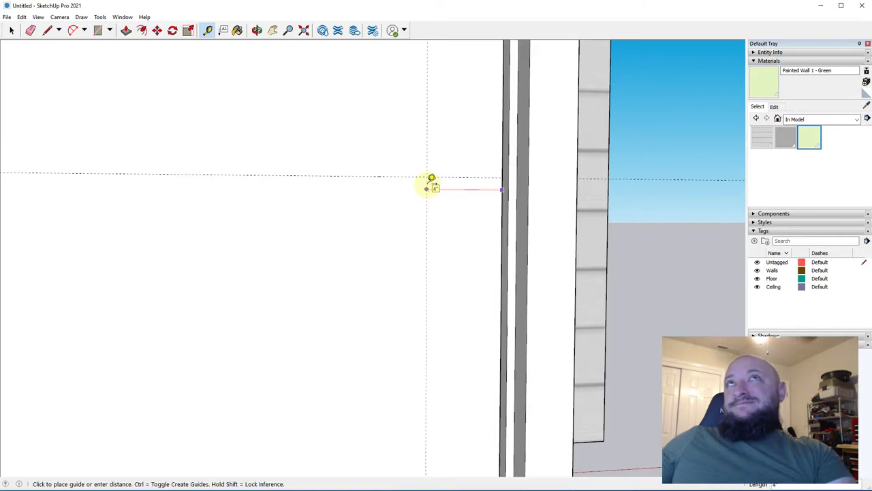
pyautogui.click(429, 184)
# - Draw a 2" by 4" upright rectangle on the door face, with its upper right corner at the guide intersection
pyautogui.moveTo(432, 179); pyautogui.dragTo(407, 167, button='middle')
pyautogui.scroll(2, 430, 170)
pyautogui.scroll(-6, 416, 189)
pyautogui.scroll(3, 377, 222)
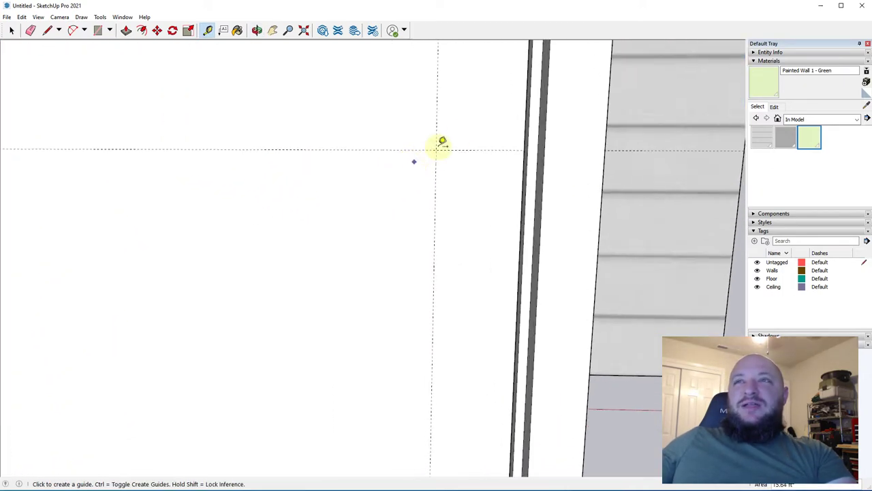
pyautogui.press('r')
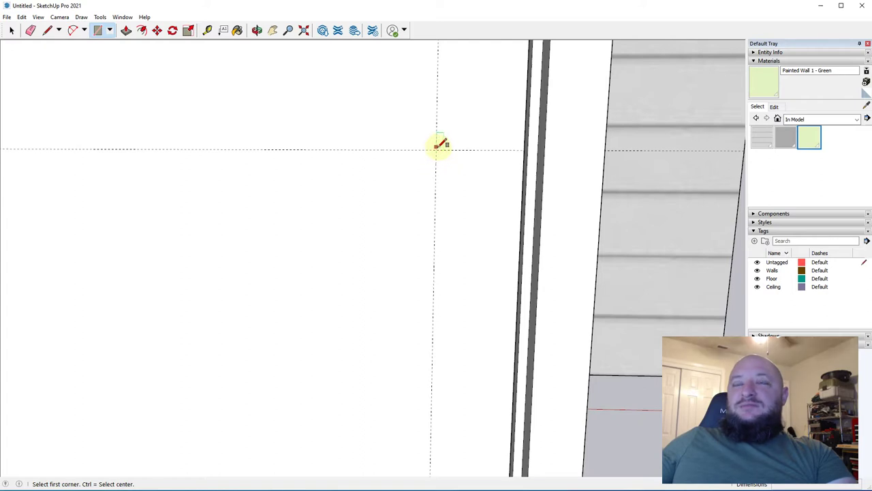
pyautogui.click(437, 149)
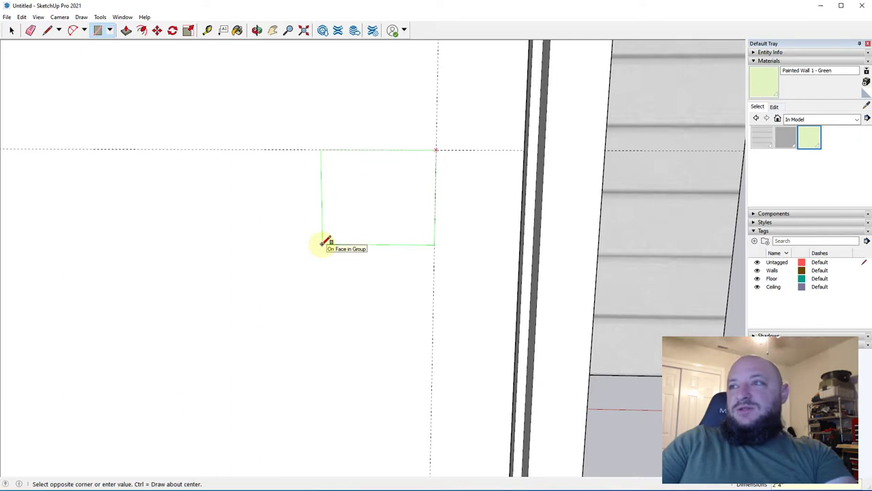
pyautogui.write("4'")
pyautogui.press('Return')
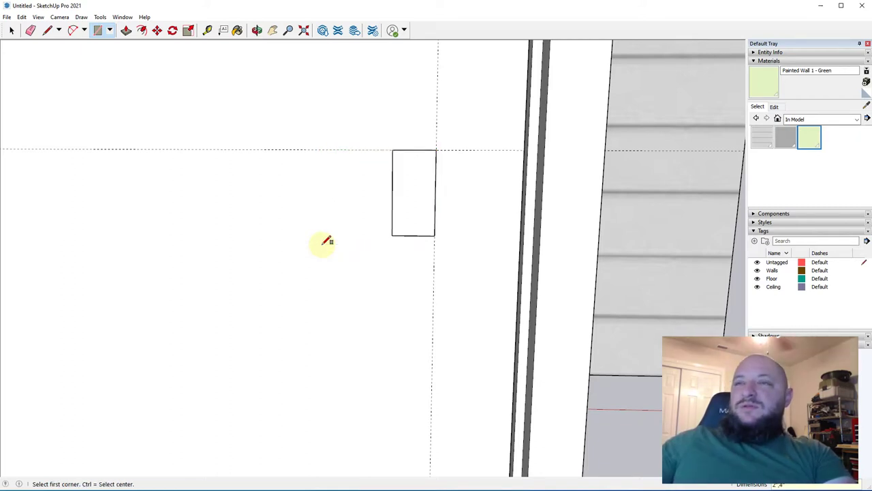
# - Select the lock plate rectangle's face together with its edges, ready for moving
pyautogui.press('m')
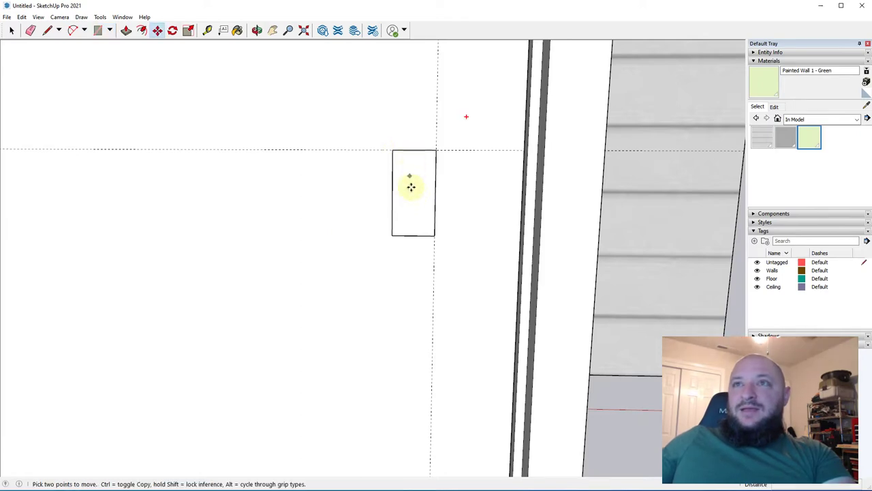
pyautogui.press('space')
pyautogui.doubleClick(411, 186)
pyautogui.click(407, 142)
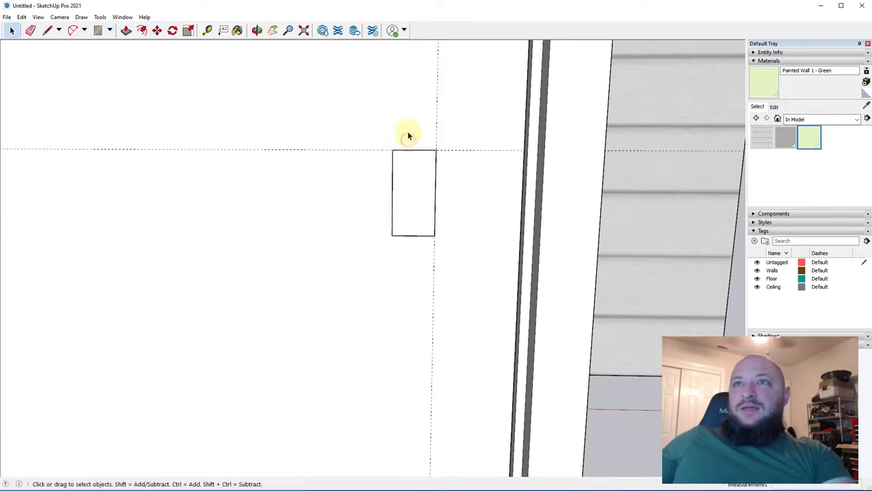
pyautogui.scroll(-6, 335, 133)
pyautogui.scroll(3, 341, 135)
pyautogui.scroll(4, 300, 174)
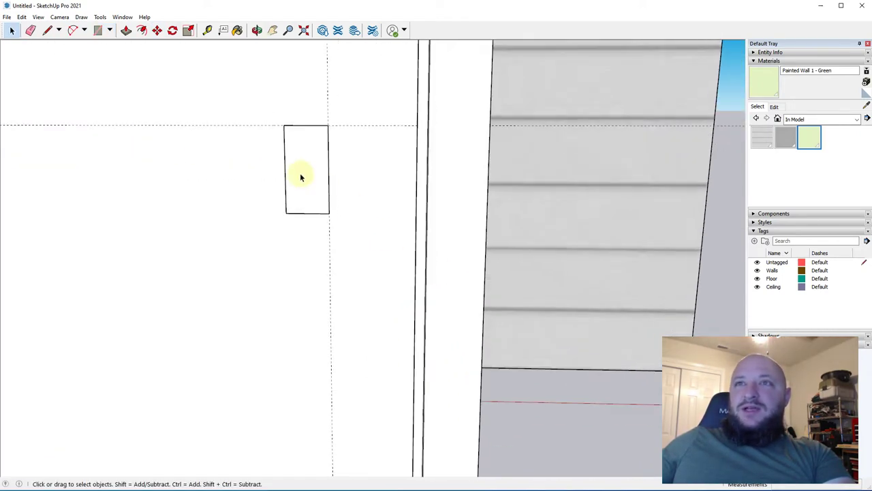
pyautogui.click(293, 160)
pyautogui.scroll(-3, 330, 170)
pyautogui.doubleClick(326, 169)
pyautogui.press('m')
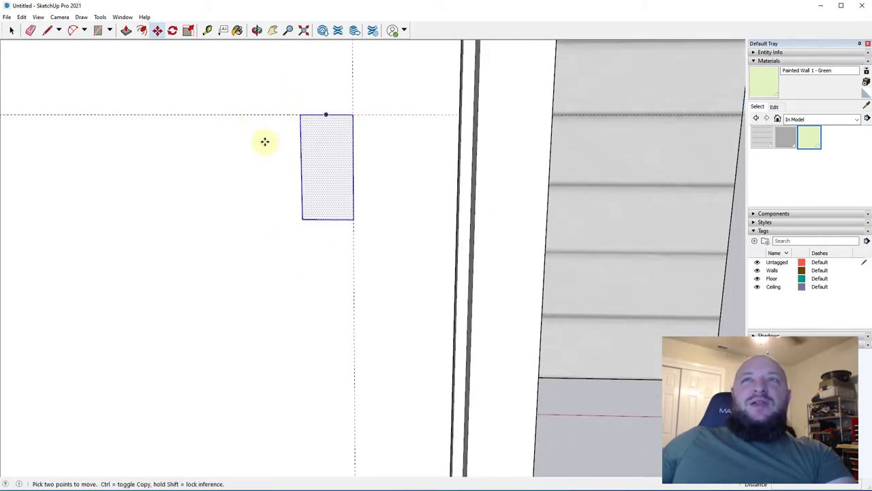
pyautogui.click(327, 141)
pyautogui.moveTo(362, 283); pyautogui.dragTo(487, 292, button='middle')
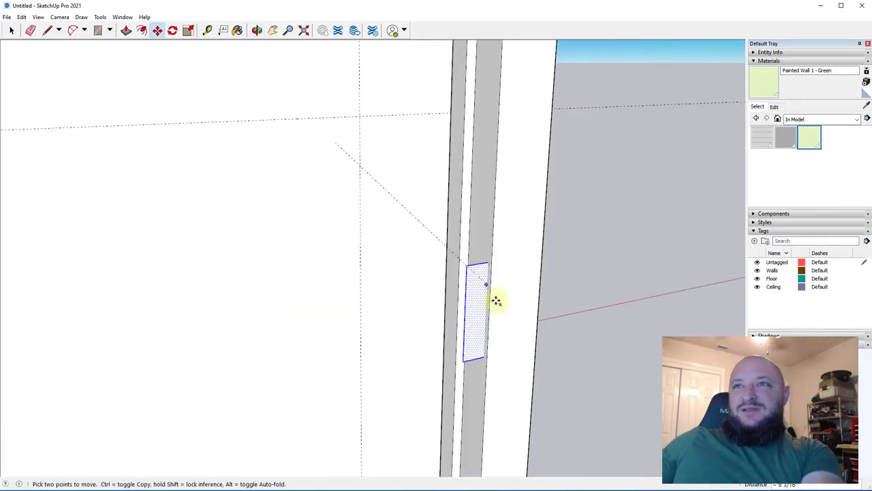
pyautogui.click(359, 184)
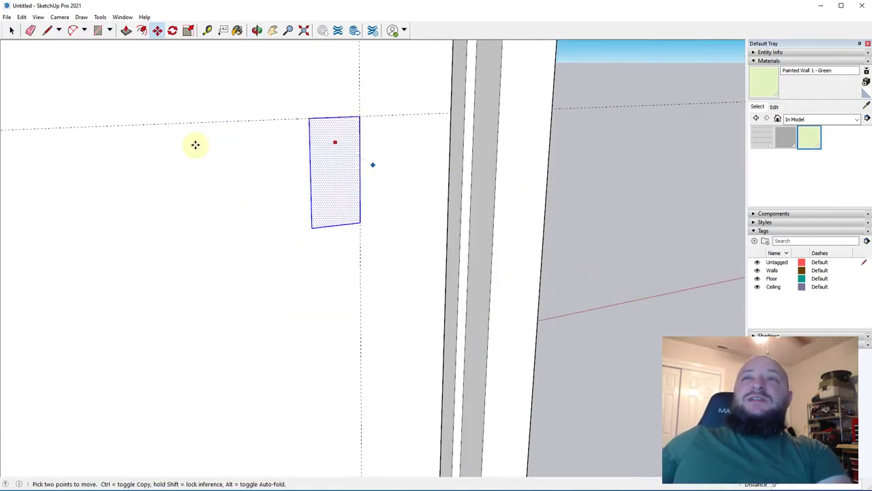
# - Move the rectangle 1" sideways so the midpoint of its top edge lies on the vertical guide
pyautogui.moveTo(326, 163); pyautogui.dragTo(187, 152, button='middle')
pyautogui.scroll(2, 366, 84)
pyautogui.scroll(2, 306, 129)
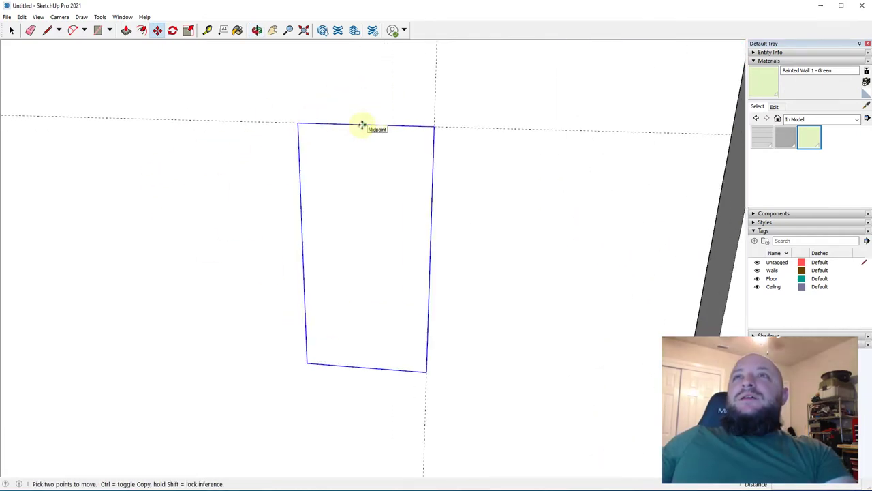
pyautogui.click(364, 125)
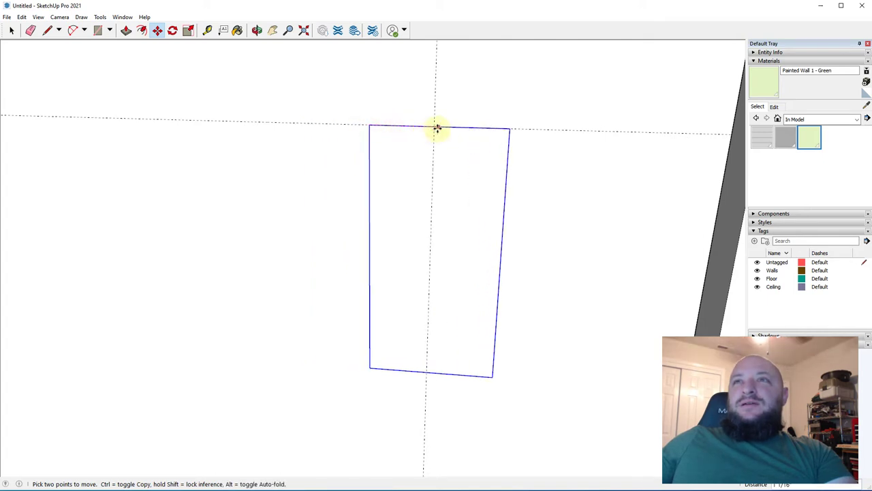
pyautogui.click(433, 125)
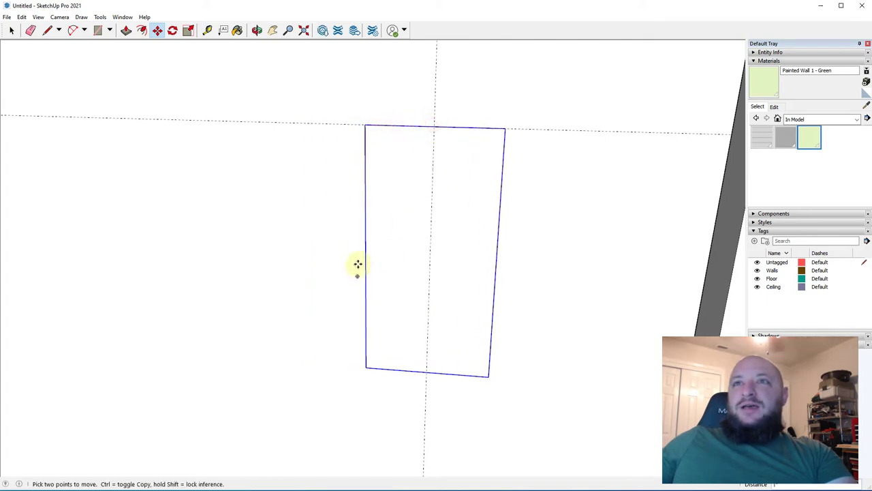
# - Move the rectangle up 2" so the midpoint of its left edge meets the horizontal guide
pyautogui.click(364, 250)
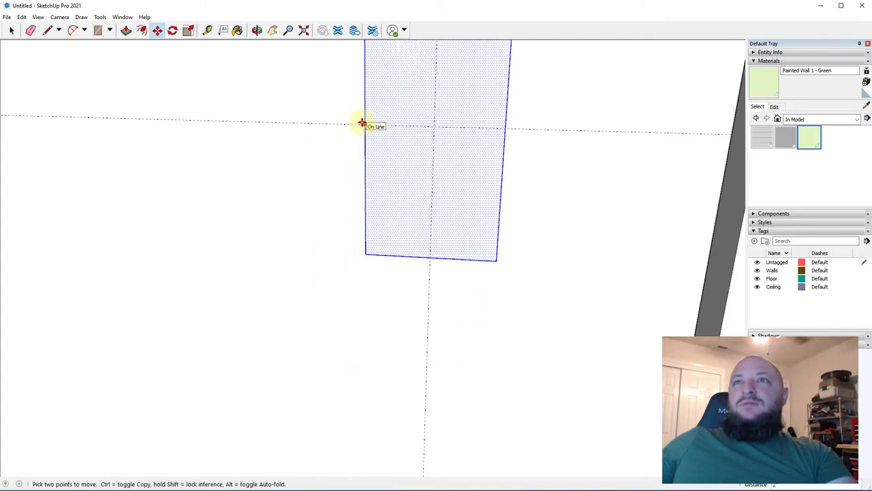
pyautogui.scroll(-4, 356, 218)
pyautogui.moveTo(390, 205); pyautogui.dragTo(314, 268, button='middle')
pyautogui.scroll(-4, 331, 232)
pyautogui.moveTo(335, 231); pyautogui.dragTo(413, 140, button='middle')
pyautogui.scroll(3, 391, 141)
pyautogui.scroll(1, 390, 141)
# - Move the rectangle 2" toward the door's right edge and 1" back, aligning its left edge with the vertical guide
pyautogui.click(377, 141)
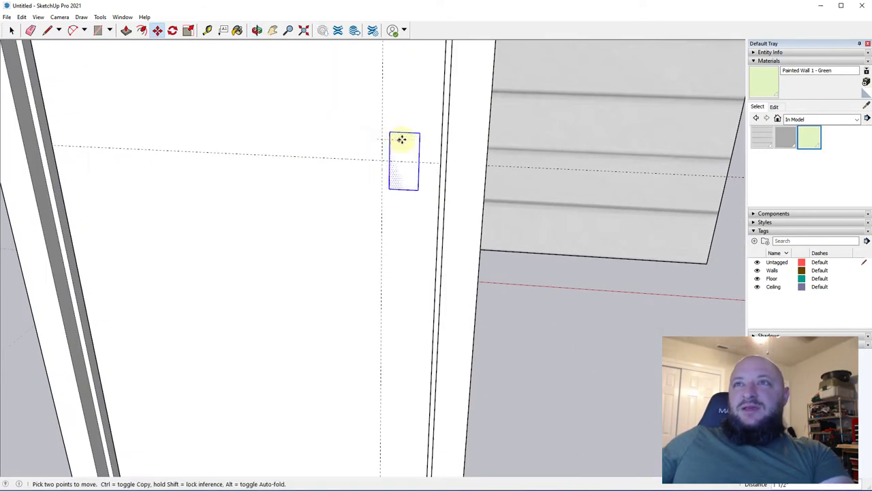
pyautogui.write('2')
pyautogui.press('Return')
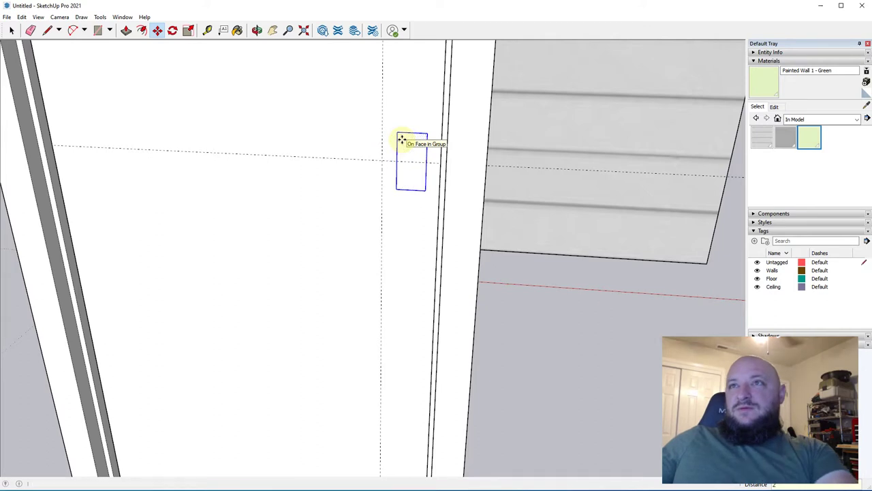
pyautogui.click(414, 149)
pyautogui.write('1')
pyautogui.press('Return')
# - Extrude the rectangle 1/8" out from the door face to form the lock plate
pyautogui.scroll(5, 411, 168)
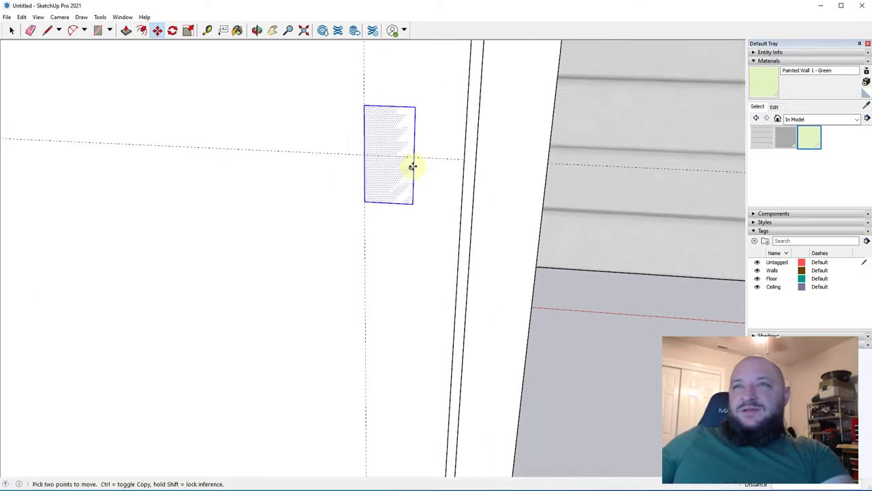
pyautogui.moveTo(384, 190); pyautogui.dragTo(378, 222, button='middle')
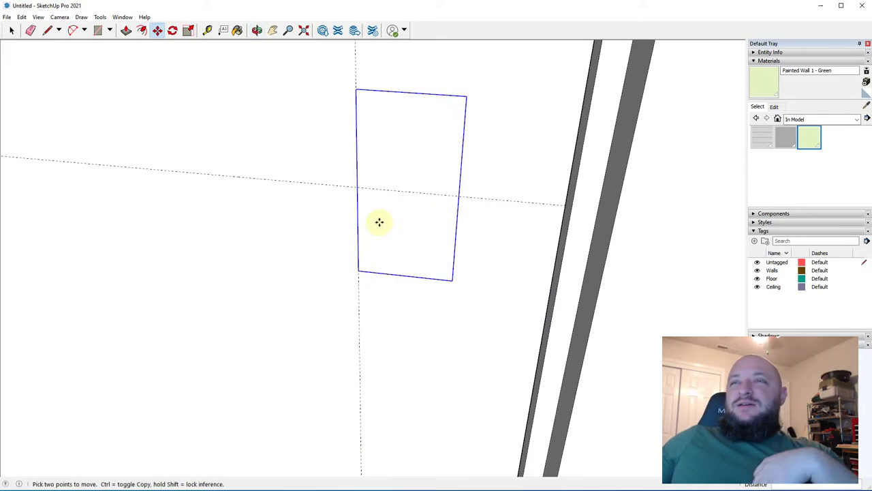
pyautogui.press('p')
pyautogui.click(405, 141)
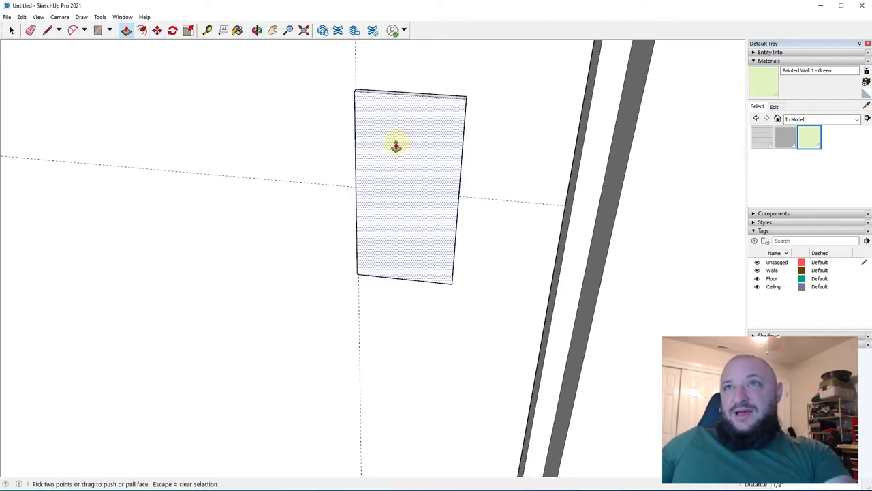
# - Try a square about 1 1/8" by 1 1/8" on the upper part of the plate's face and undo it
pyautogui.moveTo(314, 159); pyautogui.dragTo(366, 137, button='middle')
pyautogui.scroll(2, 366, 136)
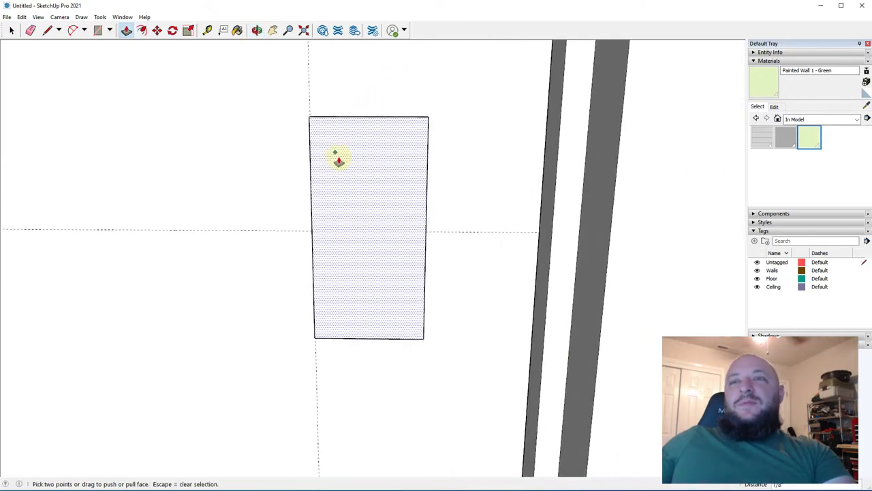
pyautogui.press('r')
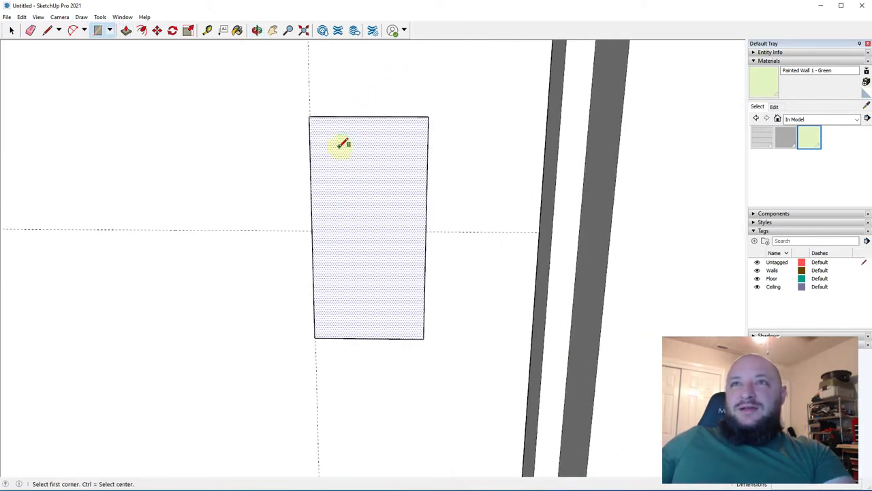
pyautogui.click(338, 148)
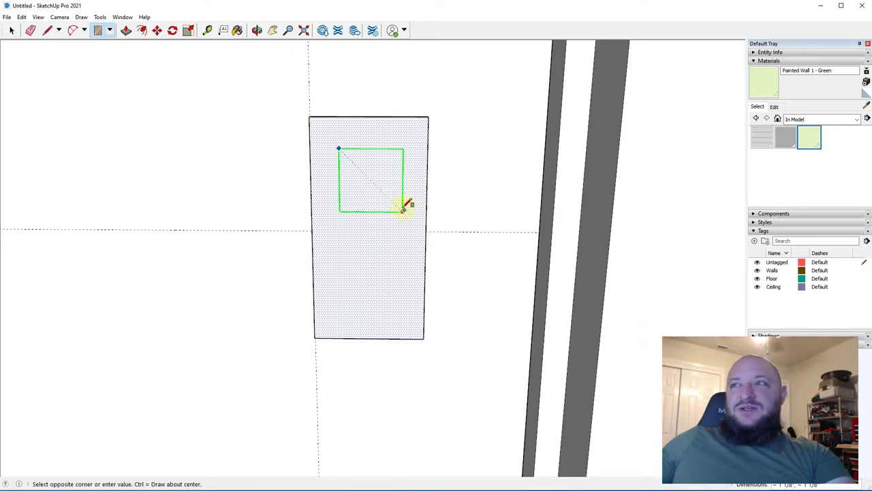
pyautogui.click(401, 209)
pyautogui.moveTo(370, 189)
pyautogui.mouseDown(button='middle')
pyautogui.moveTo(411, 201)
pyautogui.moveTo(440, 189)
pyautogui.moveTo(360, 182)
pyautogui.mouseUp(button='middle')
pyautogui.press('p')
pyautogui.press('space')
pyautogui.click(354, 184)
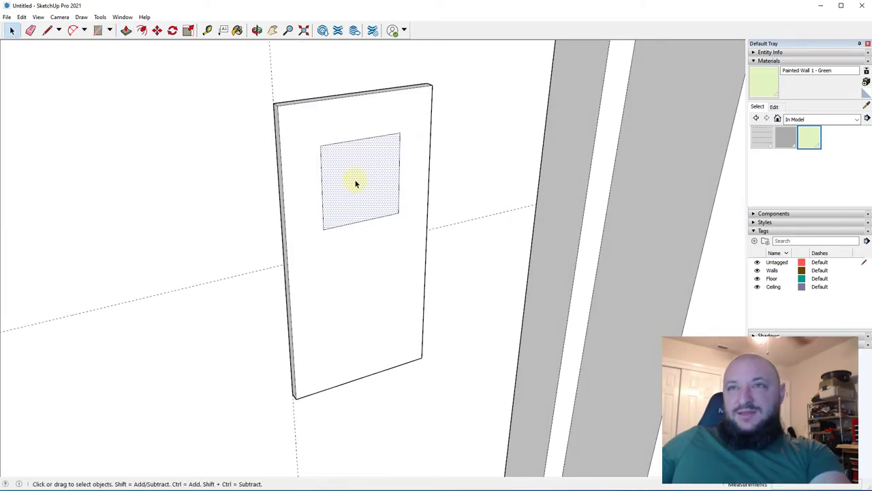
pyautogui.hotkey('ctrl', 'z')
# - Place a vertical guide down the middle of the plate, through the midpoint of its top edge
pyautogui.press('c')
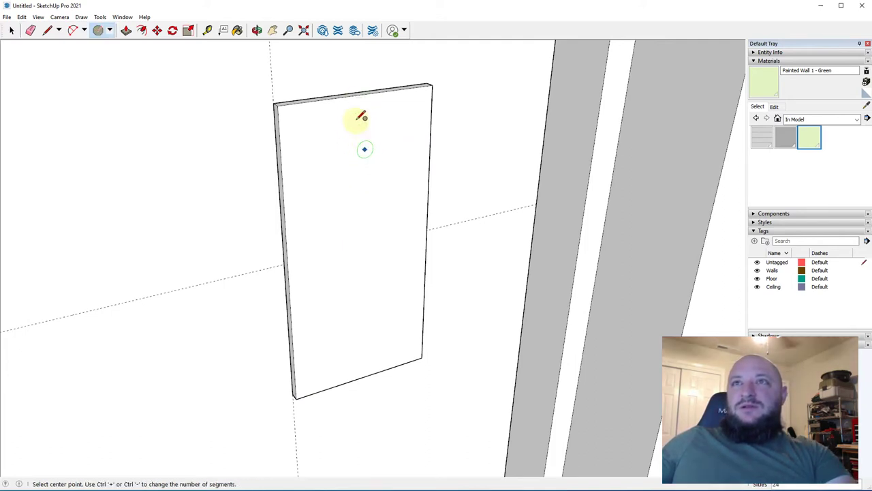
pyautogui.press('t')
pyautogui.click(280, 147)
pyautogui.click(359, 92)
# - Draw a circle of about 9/16" radius on the plate's upper center line and a smaller circle below it
pyautogui.press('c')
pyautogui.click(360, 183)
pyautogui.click(360, 139)
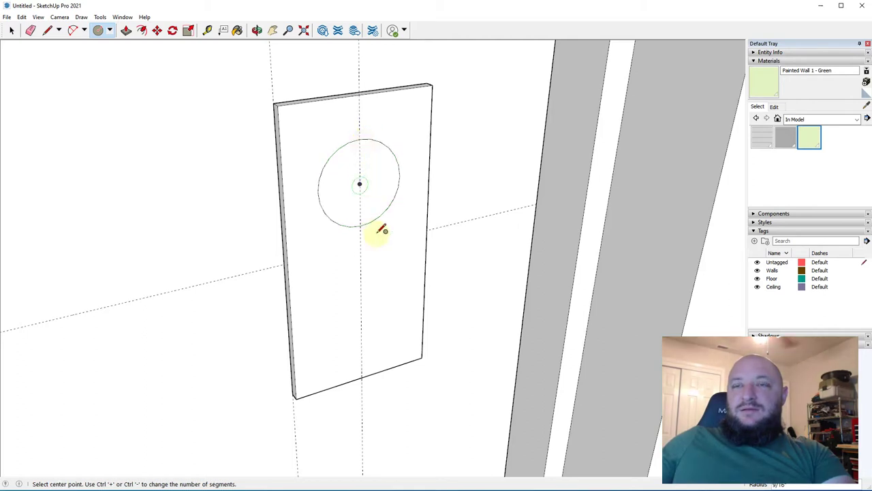
pyautogui.click(362, 306)
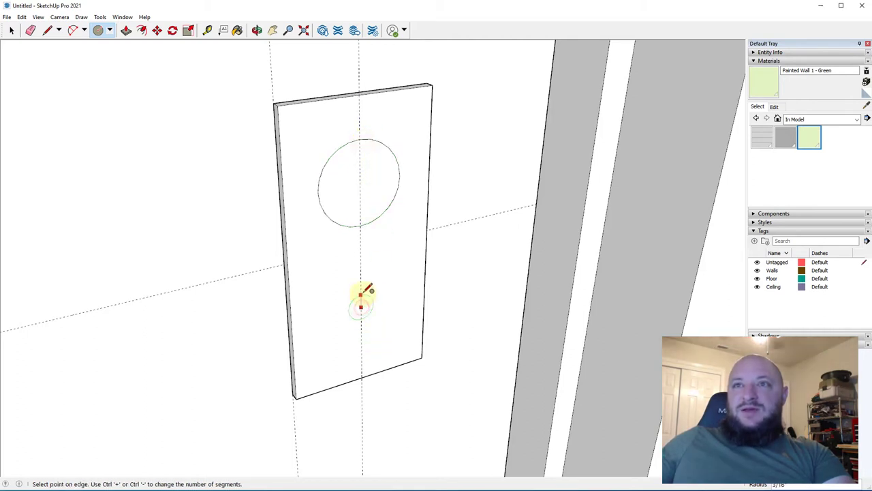
pyautogui.click(361, 276)
# - Extrude the lower circle outward from the lock plate and the upper circle 1/4" outward to form two round discs
pyautogui.press('p')
pyautogui.click(368, 306)
pyautogui.click(377, 308)
pyautogui.click(372, 176)
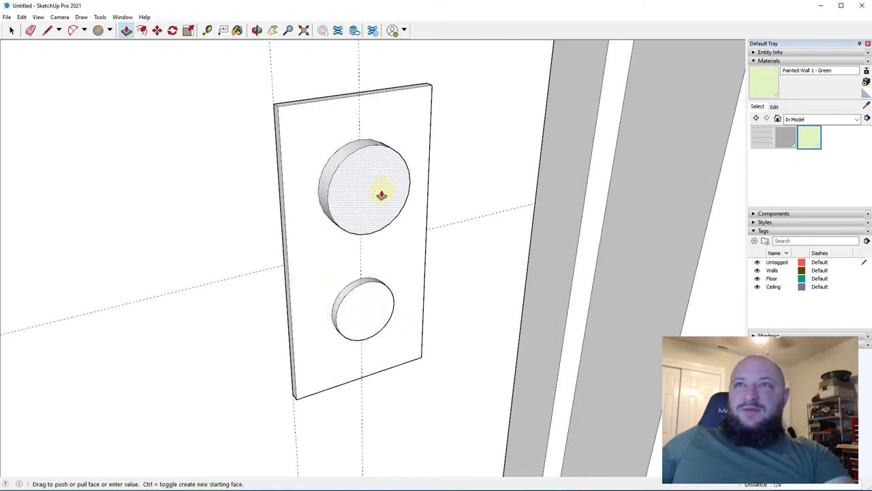
pyautogui.click(380, 197)
# - Draw a rectangle about 1 1/16" by 5/16" across the middle of the upper disc's face
pyautogui.moveTo(355, 193); pyautogui.dragTo(307, 161, button='middle')
pyautogui.press('r')
pyautogui.click(325, 177)
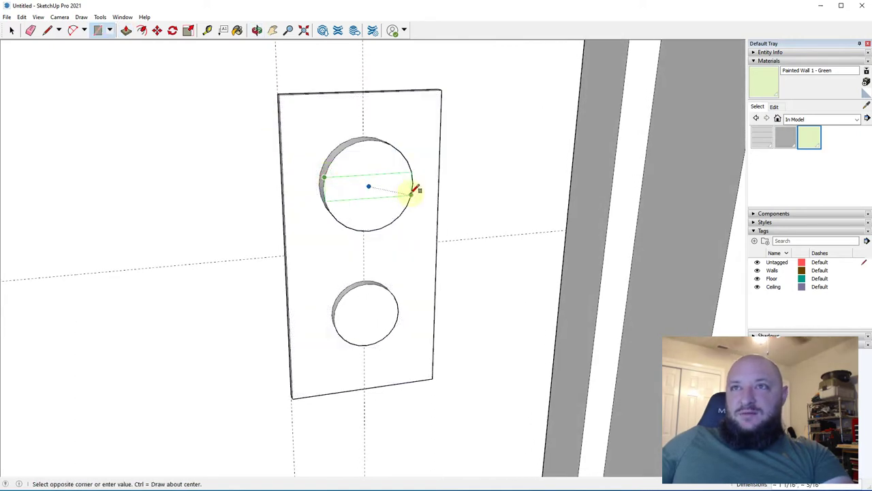
pyautogui.click(413, 194)
# - Extrude the rectangle about 1" out from the upper disc to form the handle's stub
pyautogui.moveTo(413, 195); pyautogui.dragTo(512, 161, button='middle')
pyautogui.press('p')
pyautogui.click(371, 194)
pyautogui.click(412, 209)
pyautogui.moveTo(441, 195); pyautogui.dragTo(428, 208, button='middle')
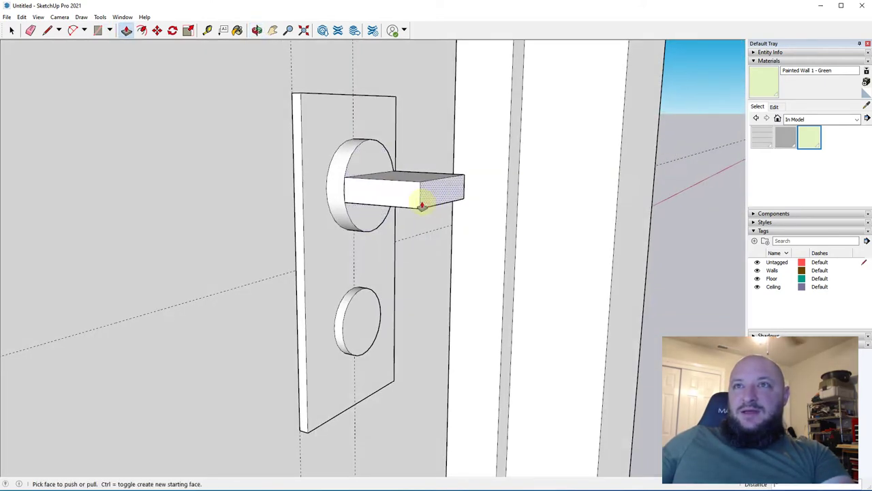
# - Offset the stub's hinge-facing side face inward about 1/16" and shift the inset's disc-side edge toward the stub's free end
pyautogui.press('f')
pyautogui.click(390, 185)
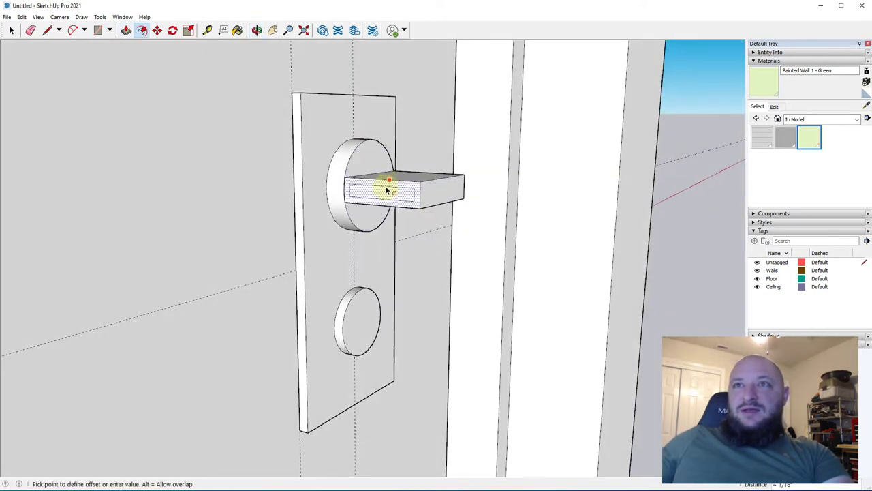
pyautogui.click(388, 189)
pyautogui.scroll(3, 333, 192)
pyautogui.press('space')
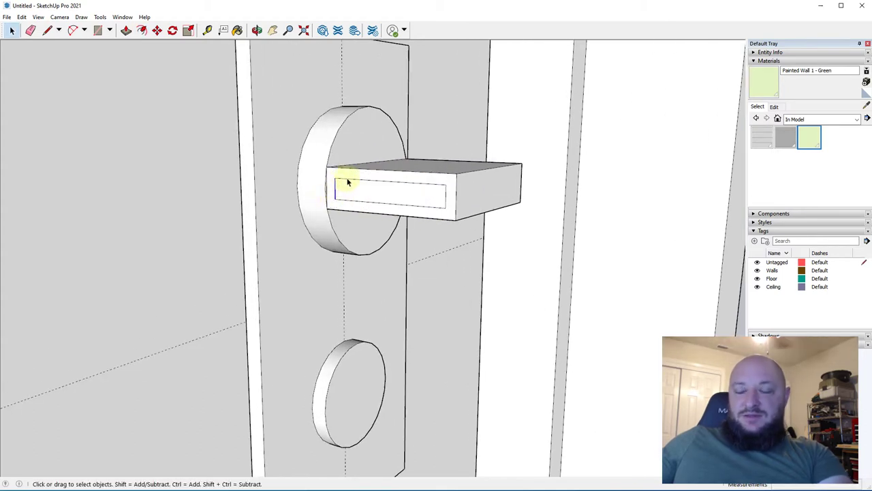
pyautogui.press('m')
pyautogui.click(335, 180)
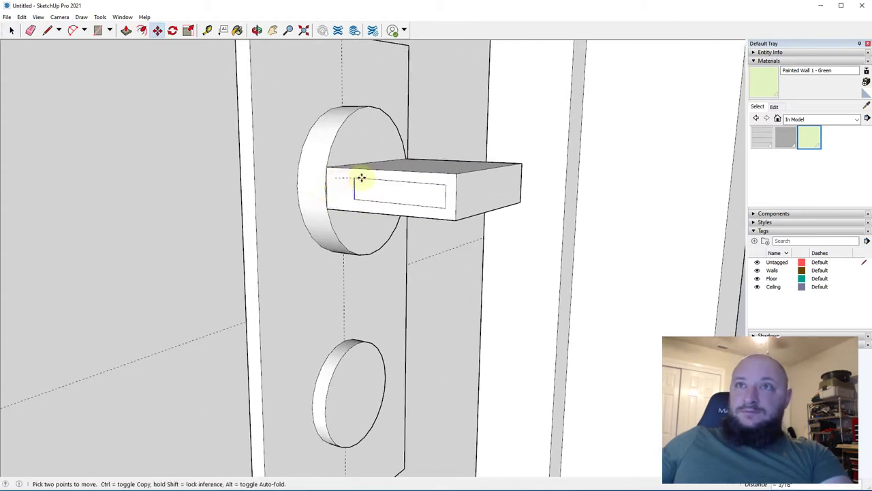
pyautogui.click(395, 186)
# - Extrude the inset rectangle sideways across the door toward the hinge side to form the lever arm
pyautogui.moveTo(395, 189); pyautogui.dragTo(414, 224, button='middle')
pyautogui.press('p')
pyautogui.click(398, 232)
pyautogui.scroll(-3, 241, 293)
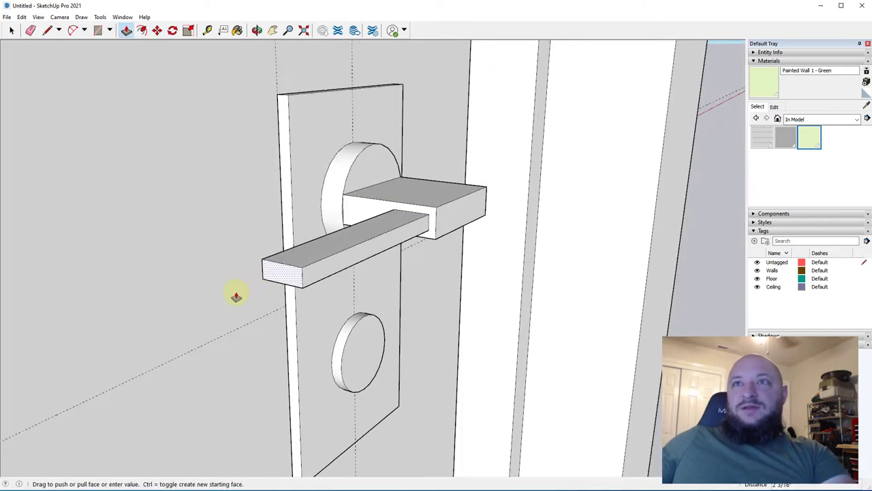
pyautogui.click(193, 304)
# - Pull the lever arm's underside and outer face flush with the matching faces of the stub
pyautogui.moveTo(194, 302); pyautogui.dragTo(259, 86, button='middle')
pyautogui.moveTo(265, 263); pyautogui.dragTo(338, 220, button='middle')
pyautogui.scroll(2, 333, 253)
pyautogui.press('p')
pyautogui.click(338, 221)
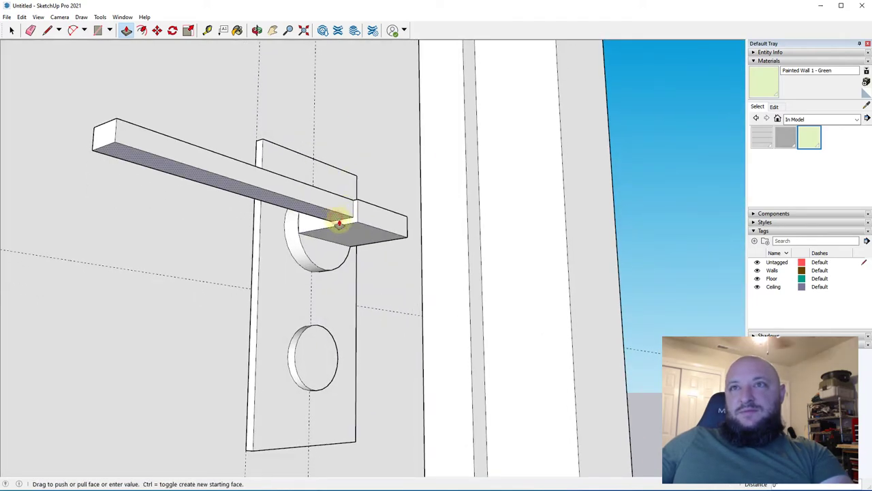
pyautogui.click(348, 233)
pyautogui.click(350, 213)
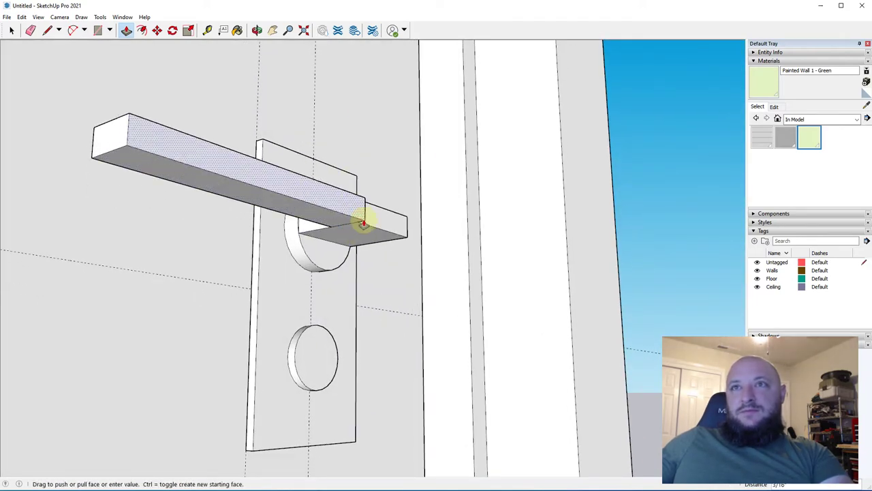
pyautogui.press('Escape')
# - Erase the leftover seam lines where the lever arm meets the stub
pyautogui.press('e')
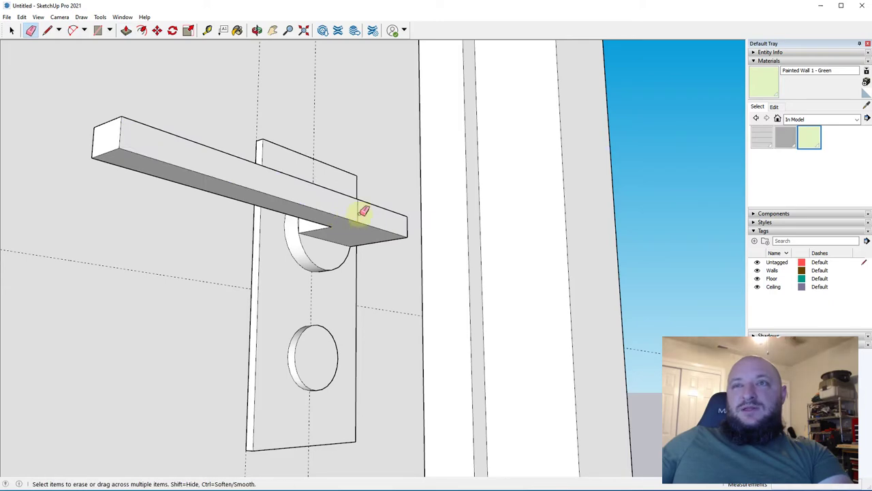
pyautogui.moveTo(356, 208)
pyautogui.mouseDown(button='middle')
pyautogui.moveTo(371, 330)
pyautogui.moveTo(66, 298)
pyautogui.moveTo(68, 82)
pyautogui.mouseUp(button='middle')
pyautogui.click(345, 256)
pyautogui.scroll(-5, 385, 297)
pyautogui.moveTo(371, 331); pyautogui.dragTo(389, 350, button='middle')
pyautogui.scroll(5, 399, 296)
pyautogui.moveTo(400, 296); pyautogui.dragTo(561, 272, button='middle')
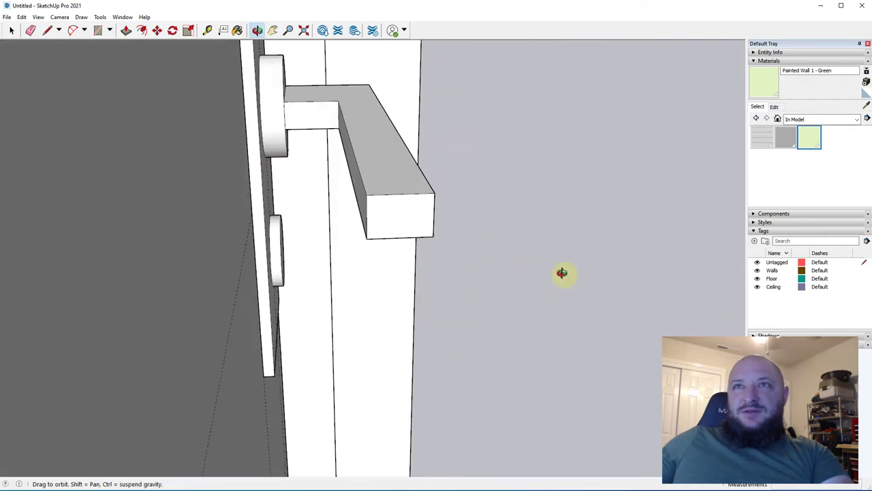
# - Select the lever arm's end and outer faces and move them 1" along the green axis, away from the door
pyautogui.press('space')
pyautogui.moveTo(364, 189); pyautogui.dragTo(211, 205, button='middle')
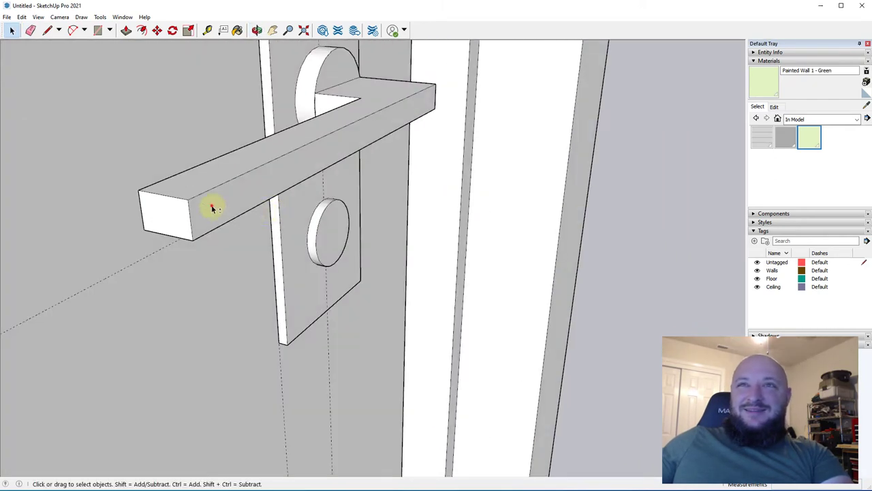
pyautogui.click(164, 218)
pyautogui.moveTo(294, 207); pyautogui.dragTo(331, 132, button='middle')
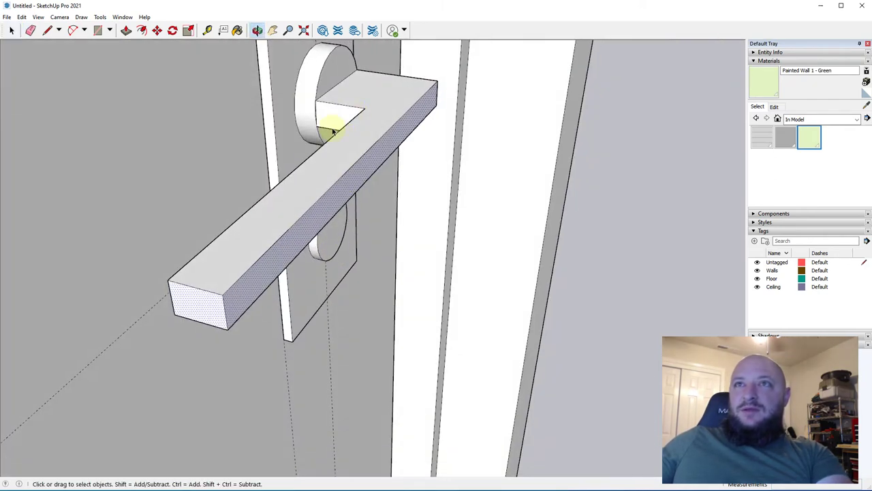
pyautogui.press('m')
pyautogui.click(360, 106)
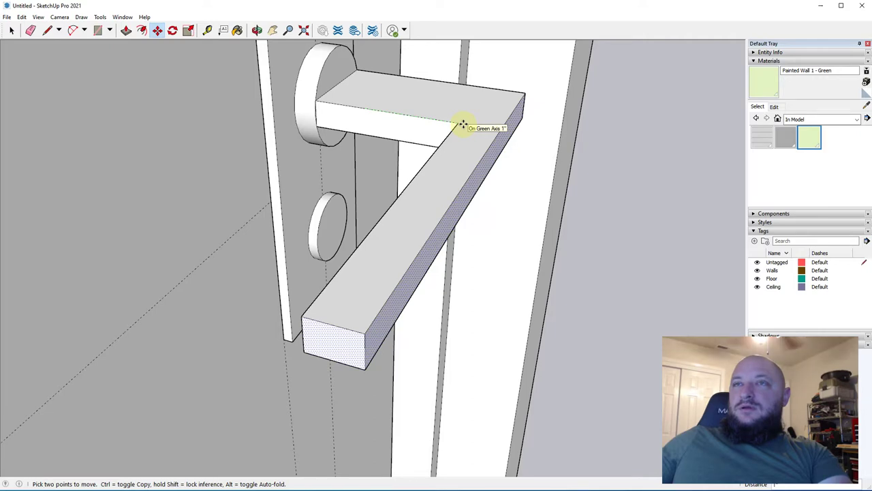
pyautogui.click(463, 124)
# - Erase the guide lines crossing the door, undoing the accidental deletion of the building's floor
pyautogui.scroll(-3, 466, 141)
pyautogui.moveTo(467, 163); pyautogui.dragTo(234, 374, button='middle')
pyautogui.scroll(-6, 200, 287)
pyautogui.scroll(-3, 234, 376)
pyautogui.press('space')
pyautogui.moveTo(265, 293); pyautogui.dragTo(239, 246, button='middle')
pyautogui.keyDown('shift'); pyautogui.moveTo(239, 246); pyautogui.dragTo(242, 239, button='middle'); pyautogui.keyUp('shift')
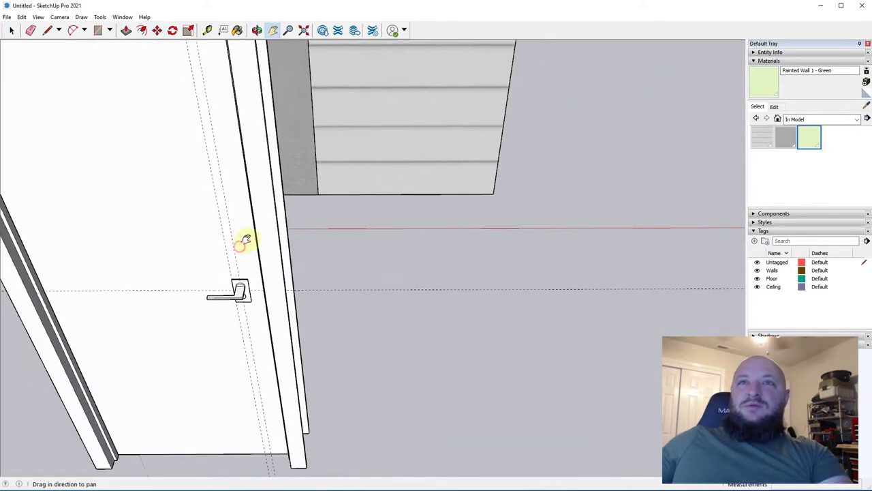
pyautogui.moveTo(177, 290); pyautogui.dragTo(411, 204)
pyautogui.scroll(-2, 402, 206)
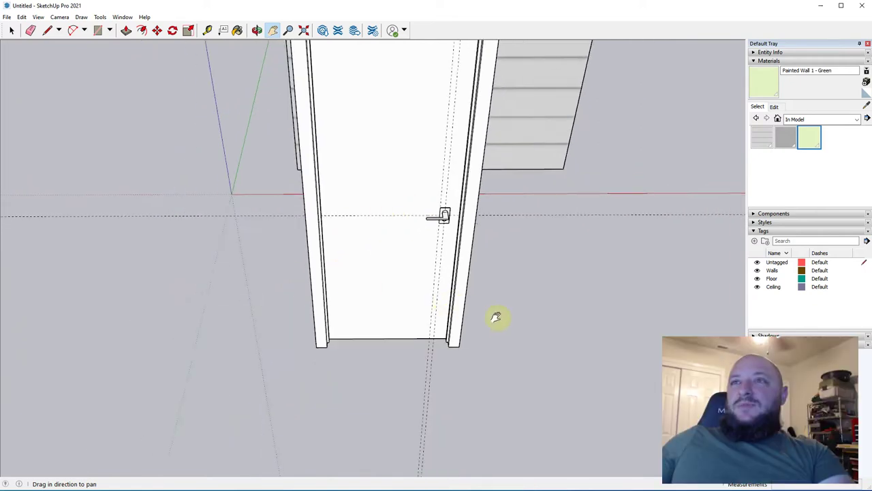
pyautogui.moveTo(497, 317); pyautogui.dragTo(312, 296, button='middle')
pyautogui.press('space')
pyautogui.press('e')
pyautogui.moveTo(515, 246); pyautogui.dragTo(516, 246)
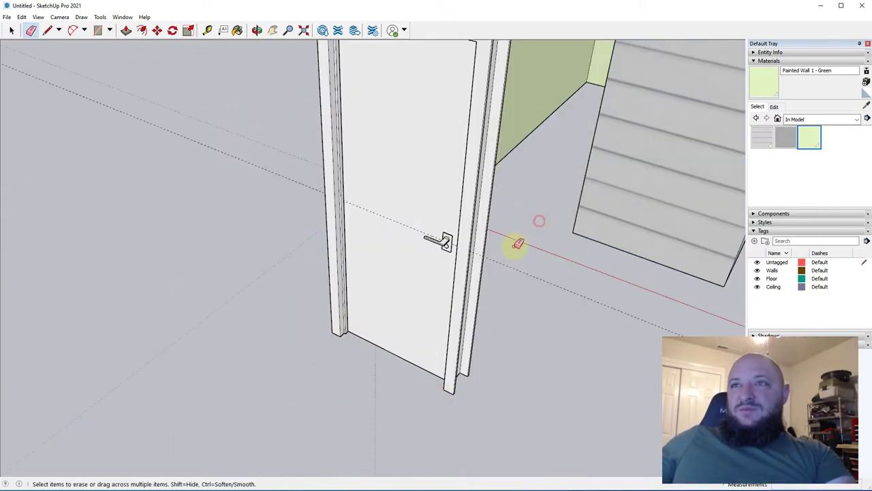
pyautogui.hotkey('ctrl', 'z')
pyautogui.moveTo(526, 300); pyautogui.dragTo(511, 239)
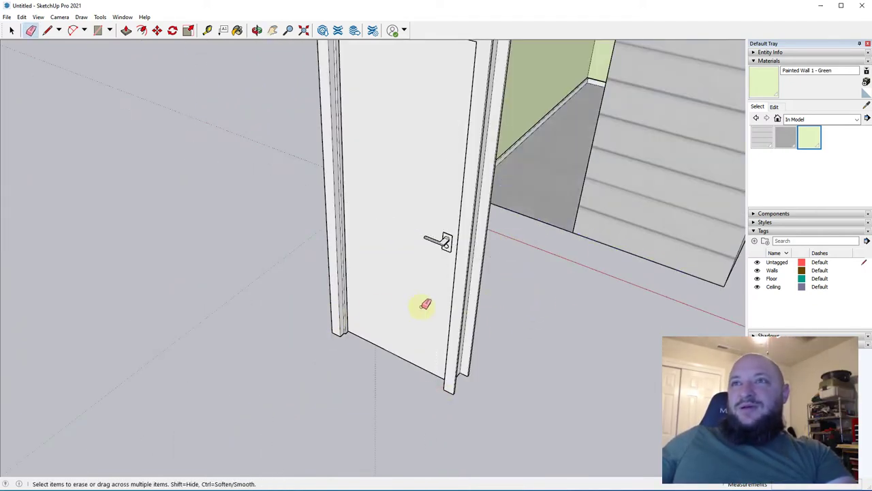
# - Select all of the connected lock plate and lever geometry and make it a group
pyautogui.moveTo(446, 306); pyautogui.dragTo(462, 253, button='middle')
pyautogui.press('space')
pyautogui.scroll(2, 432, 228)
pyautogui.scroll(2, 487, 231)
pyautogui.click(488, 236)
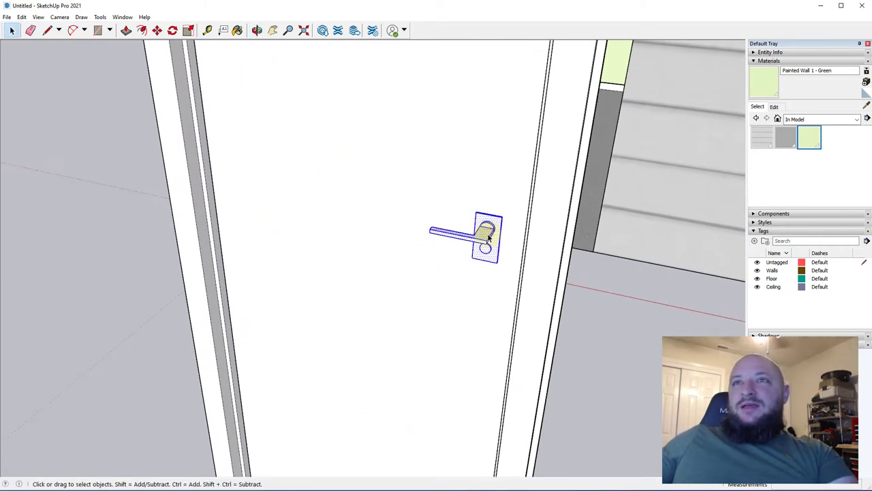
pyautogui.rightClick(488, 236)
pyautogui.click(521, 314)
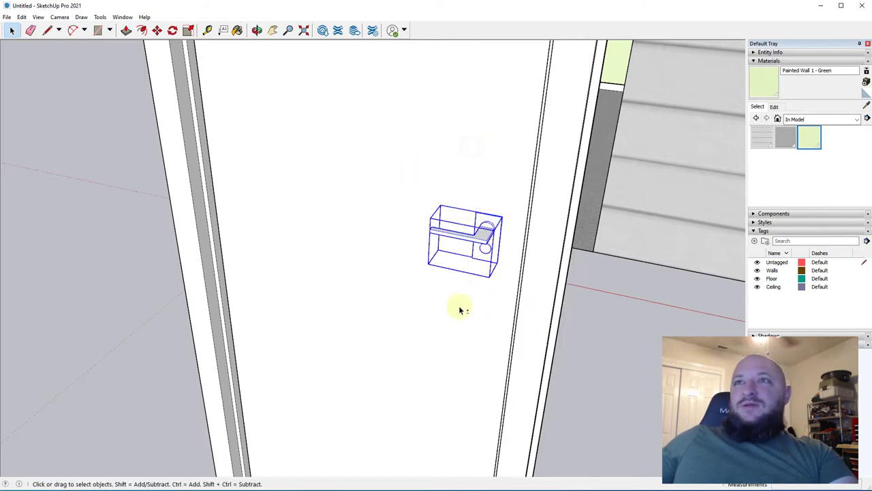
# - Try deleting the handle group and undo the deletion
pyautogui.click(473, 273)
pyautogui.click(473, 244)
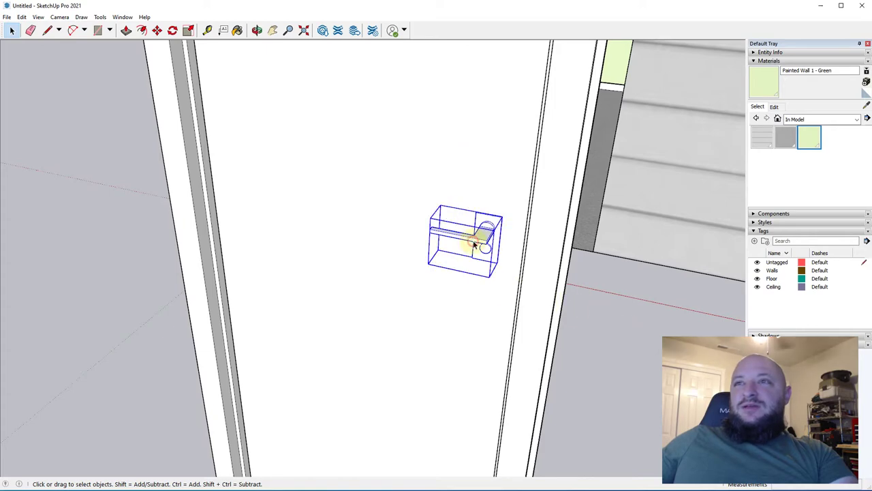
pyautogui.press('Delete')
pyautogui.hotkey('ctrl', 'z')
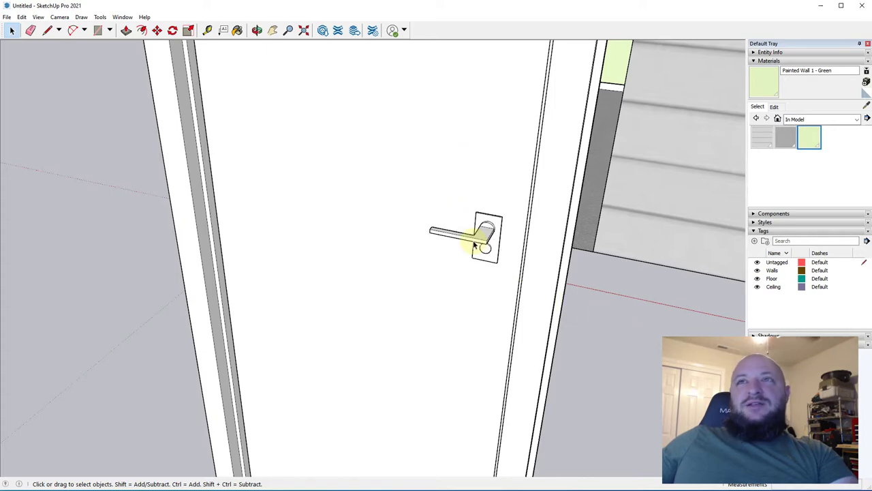
# - Select the handle group together with the door panel and combine them into one group
pyautogui.scroll(-5, 450, 238)
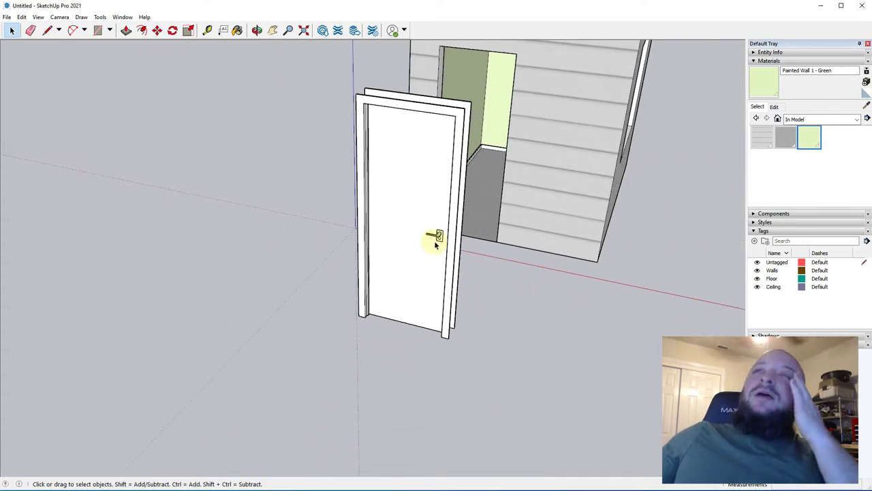
pyautogui.click(437, 235)
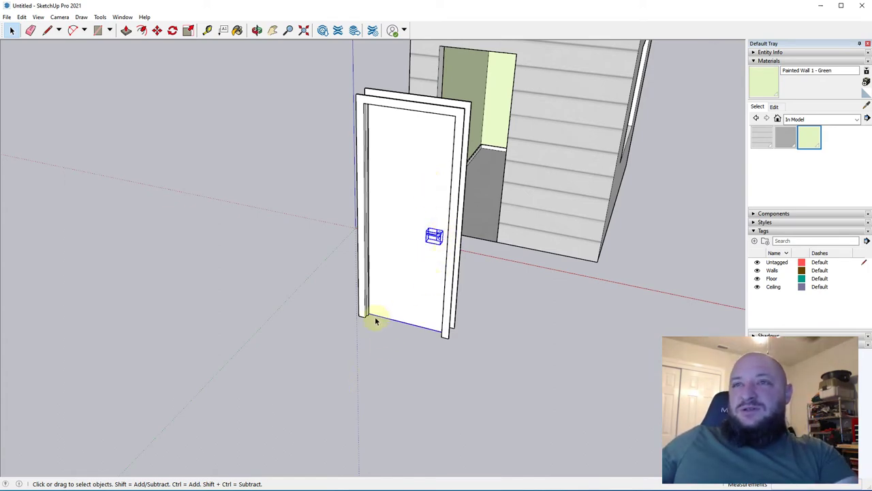
pyautogui.moveTo(214, 389); pyautogui.dragTo(410, 299, button='middle')
pyautogui.scroll(4, 410, 299)
pyautogui.rightClick(394, 241)
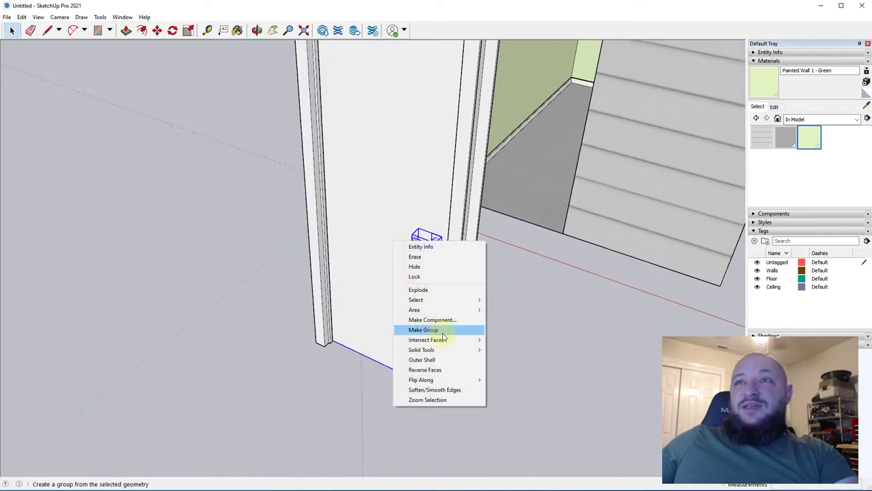
pyautogui.click(425, 330)
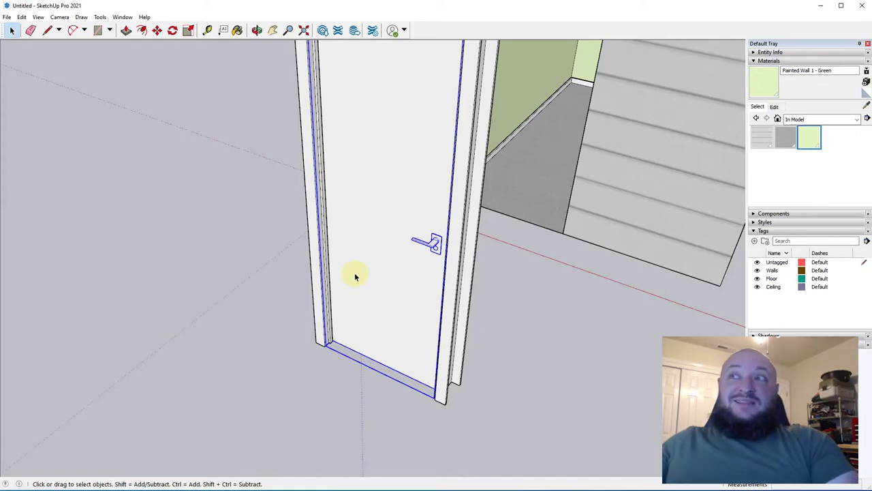
# - Try swinging the door group open by rotating it about its hinge-side top corner
pyautogui.moveTo(394, 277); pyautogui.dragTo(399, 360, button='middle')
pyautogui.press('q')
pyautogui.click(368, 248)
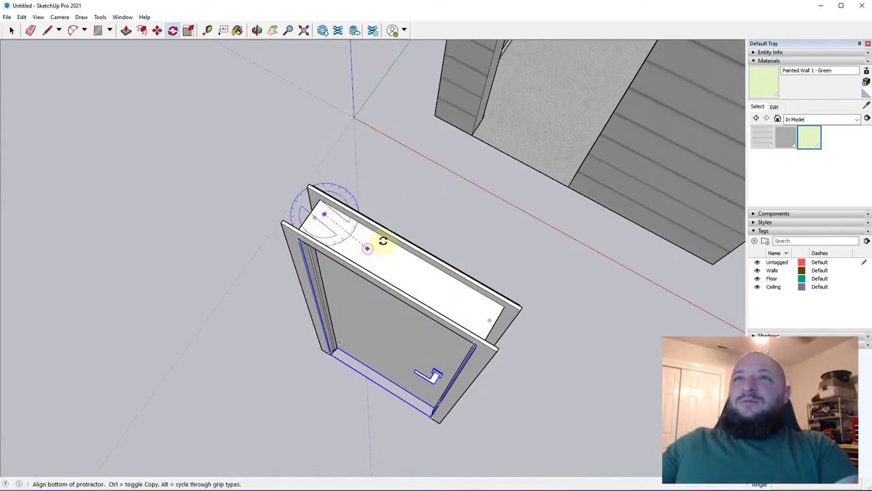
pyautogui.press('Escape')
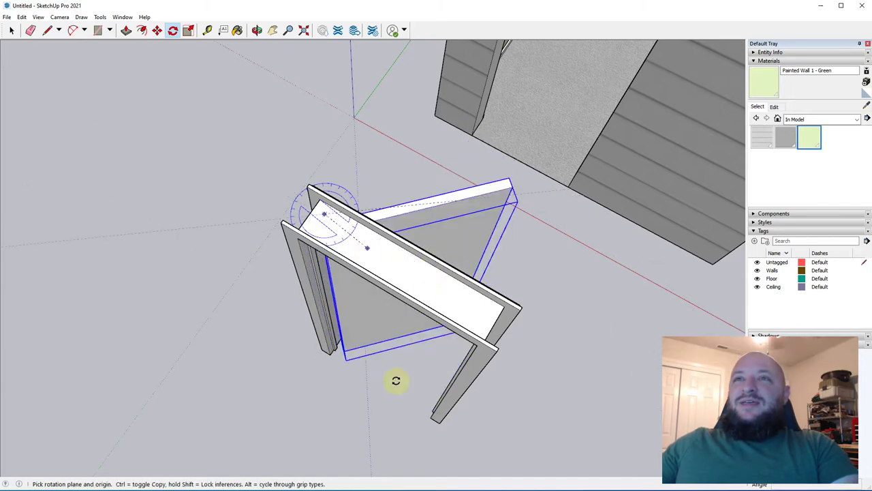
# - Open the door group for editing and place a vertical guide through the midpoint of the panel's bottom edge
pyautogui.moveTo(228, 307); pyautogui.dragTo(259, 126, button='middle')
pyautogui.press('space')
pyautogui.moveTo(392, 332); pyautogui.dragTo(394, 210, button='middle')
pyautogui.doubleClick(430, 258)
pyautogui.scroll(-1, 389, 161)
pyautogui.moveTo(390, 161); pyautogui.dragTo(402, 122, button='middle')
pyautogui.press('r')
pyautogui.scroll(2, 413, 317)
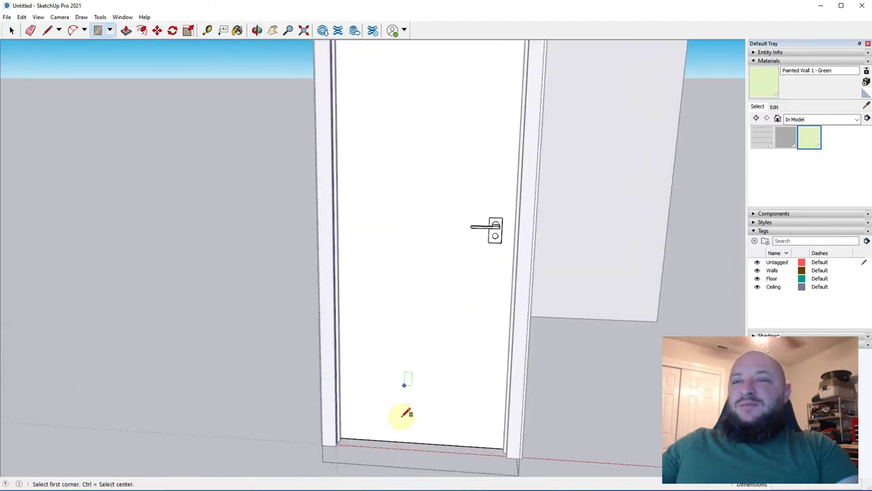
pyautogui.press('t')
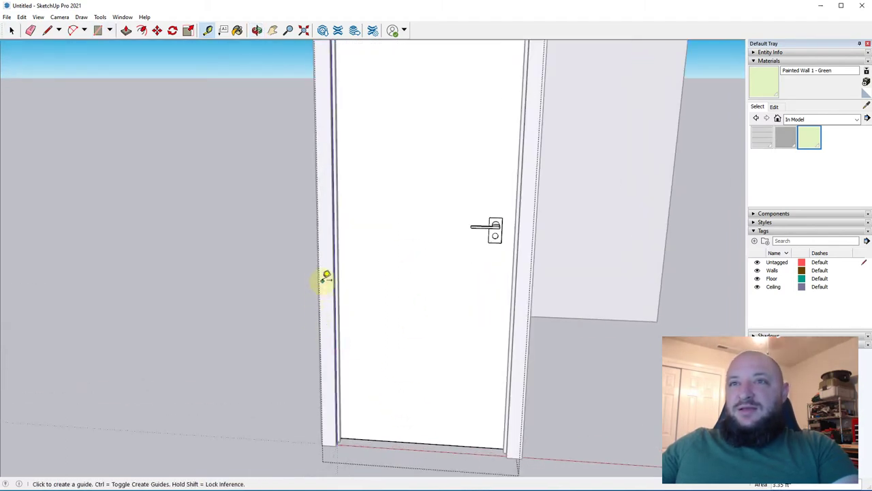
pyautogui.click(321, 274)
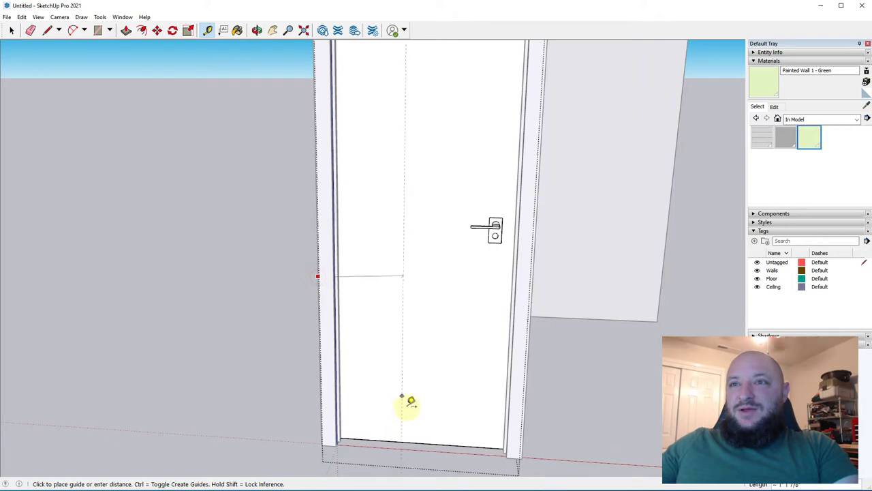
pyautogui.click(425, 440)
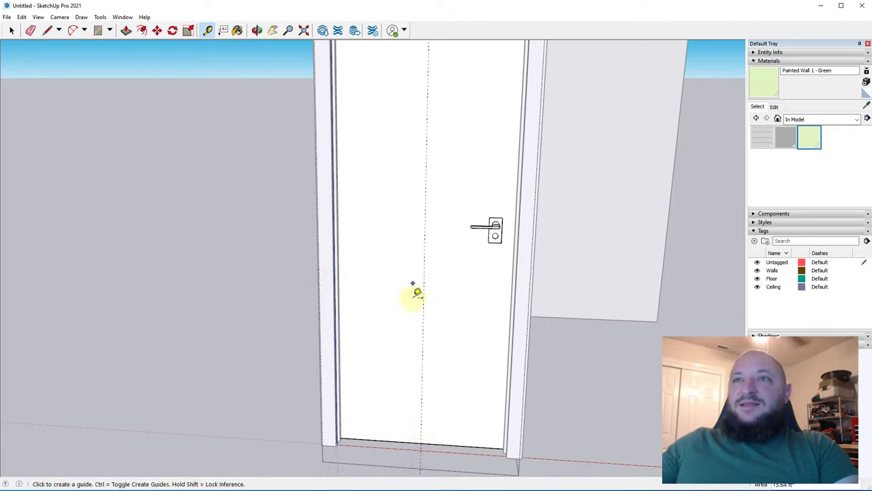
# - Place a horizontal guide about 1' 6" above the door panel's bottom edge
pyautogui.click(446, 448)
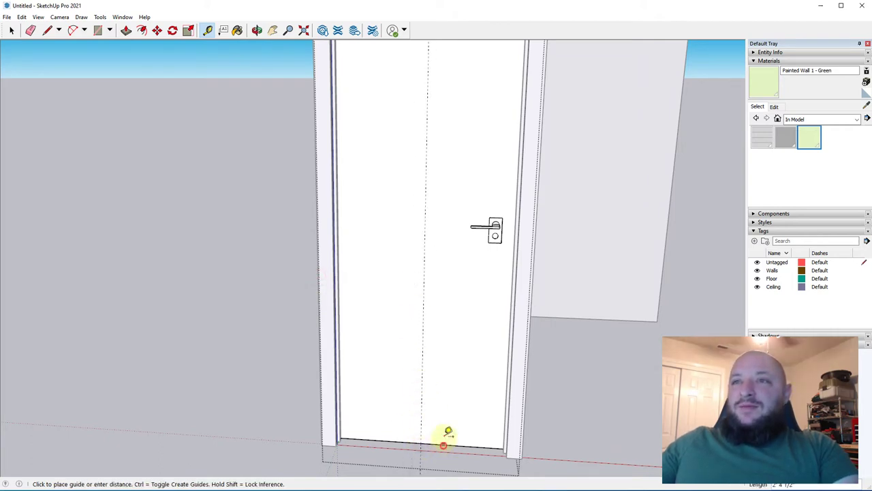
pyautogui.scroll(-2, 448, 106)
pyautogui.scroll(-1, 458, 310)
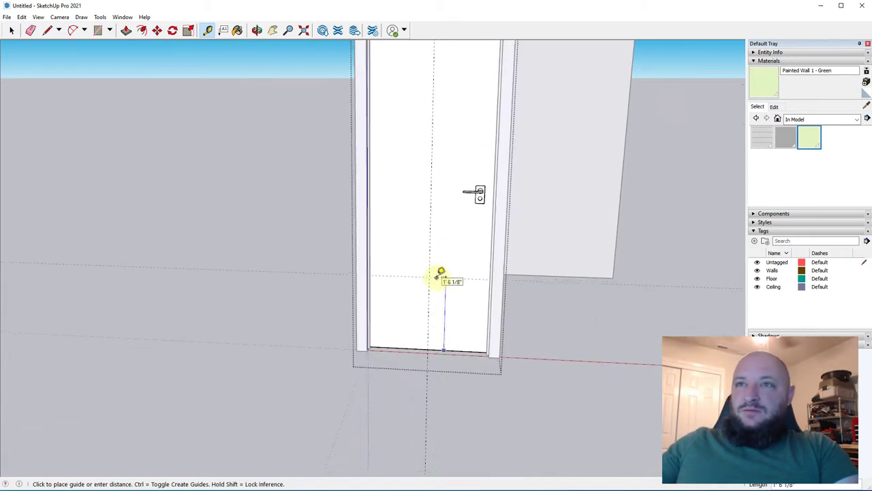
pyautogui.click(441, 274)
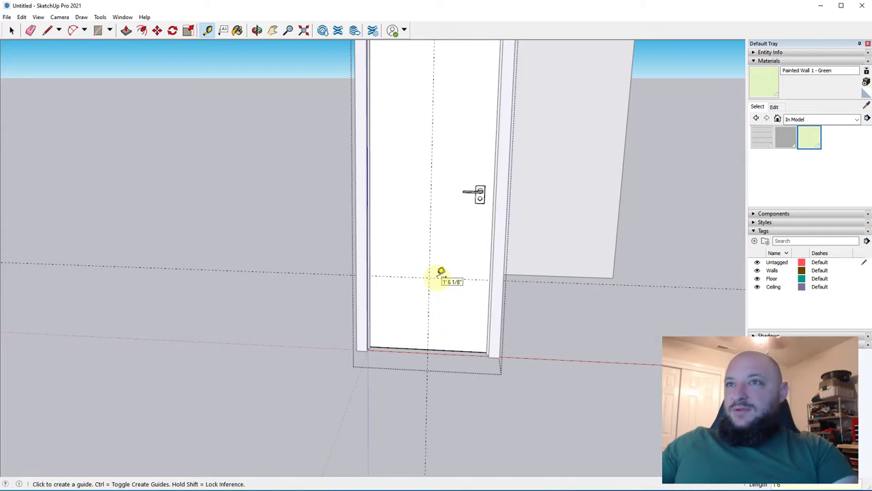
# - Place a second horizontal guide 8" above the existing horizontal guide on the door panel
pyautogui.click(455, 277)
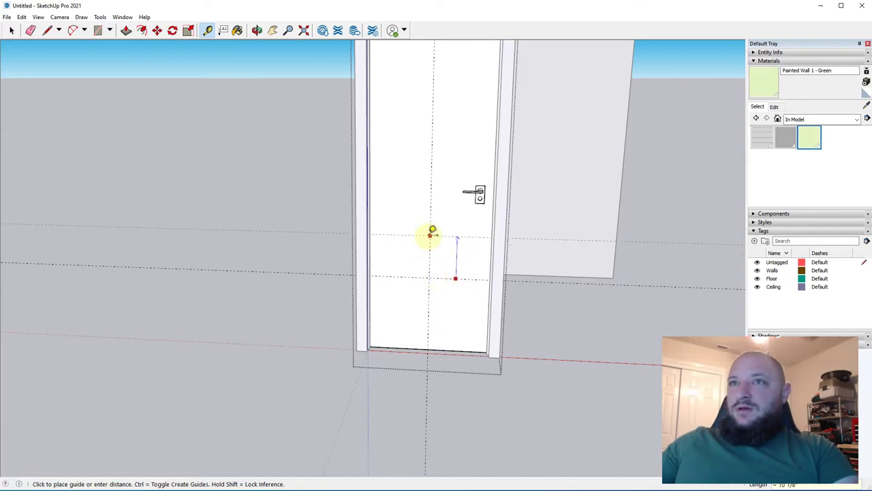
pyautogui.click(442, 231)
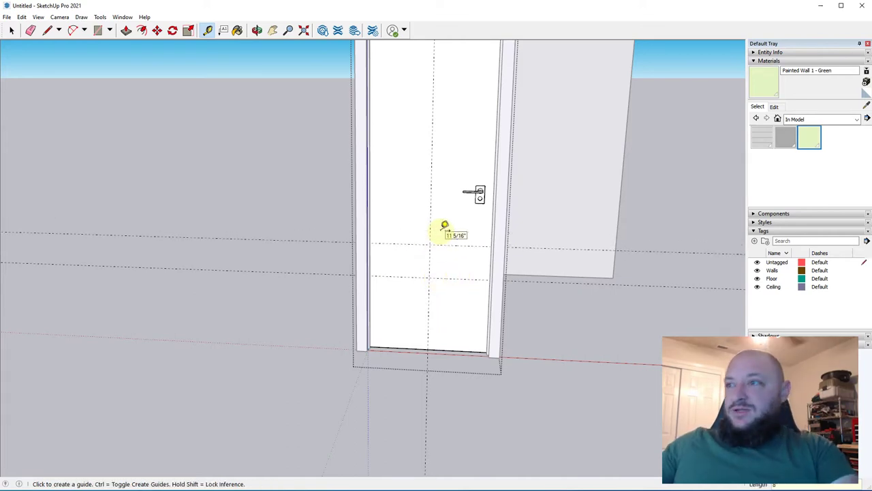
# - Try to repeat the horizontal guide up the door at 8" spacing with an x6 multiplier
pyautogui.scroll(2, 440, 232)
pyautogui.click(445, 251)
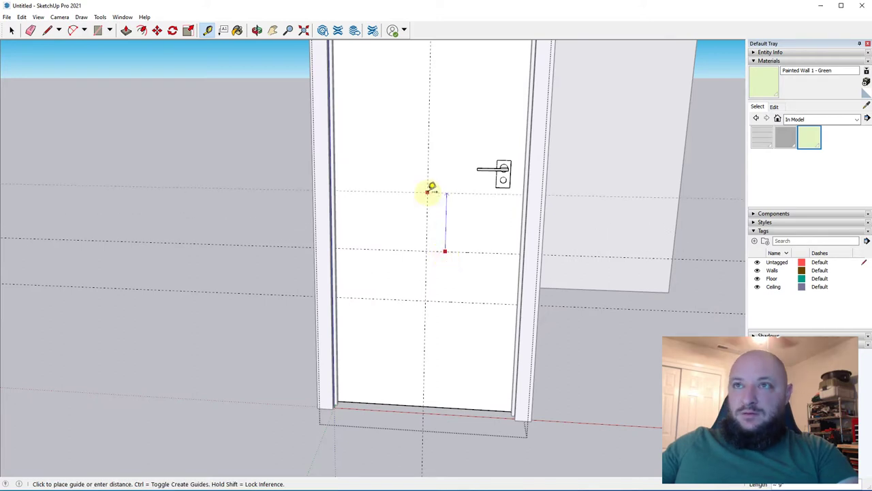
pyautogui.scroll(-2, 426, 217)
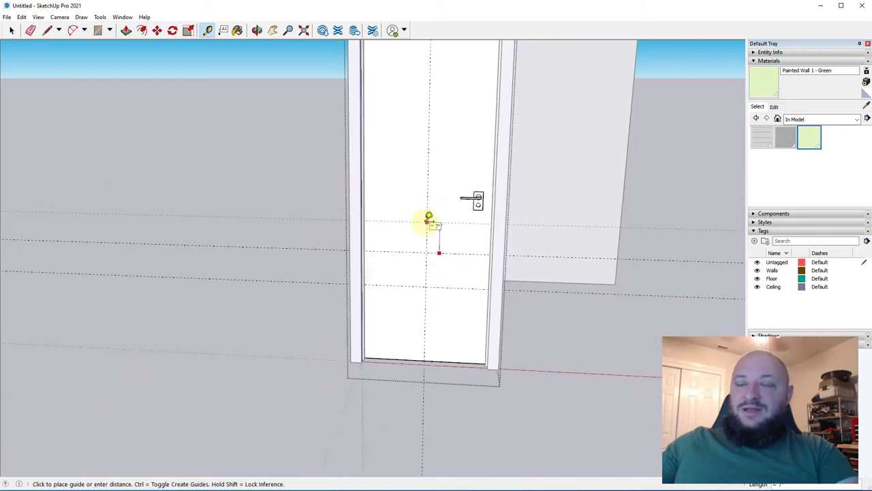
pyautogui.click(428, 218)
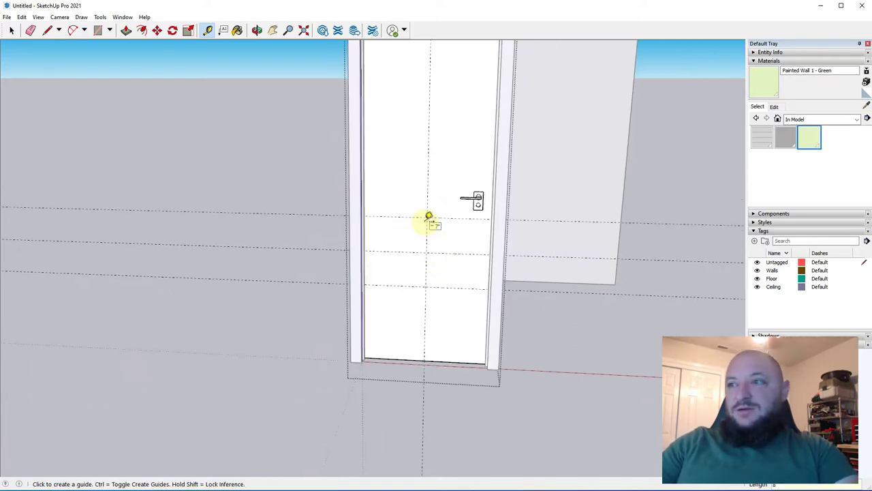
pyautogui.press('Return')
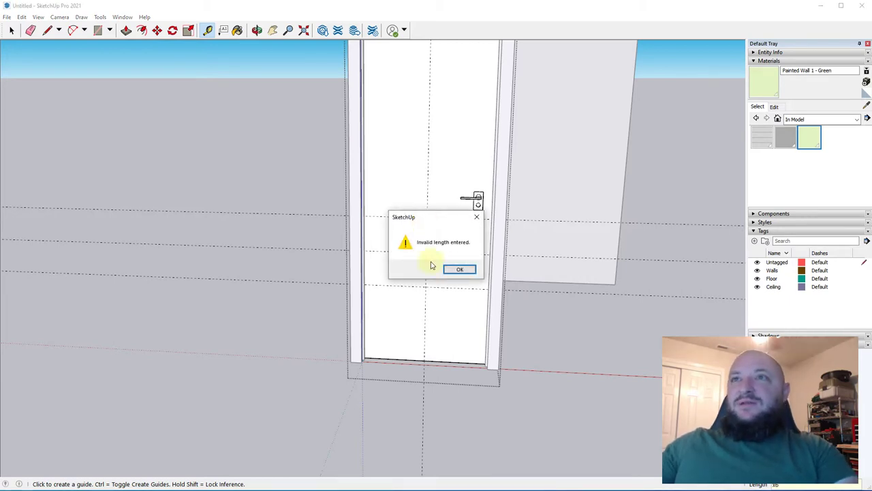
pyautogui.click(457, 271)
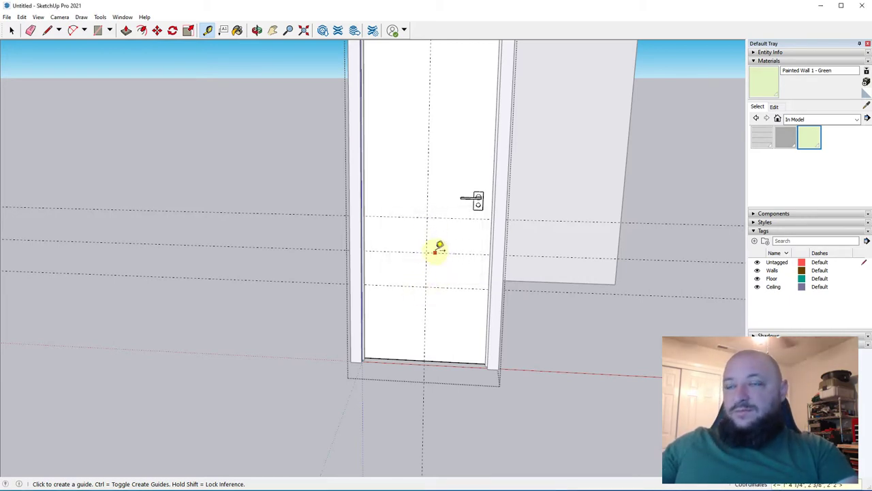
pyautogui.click(442, 253)
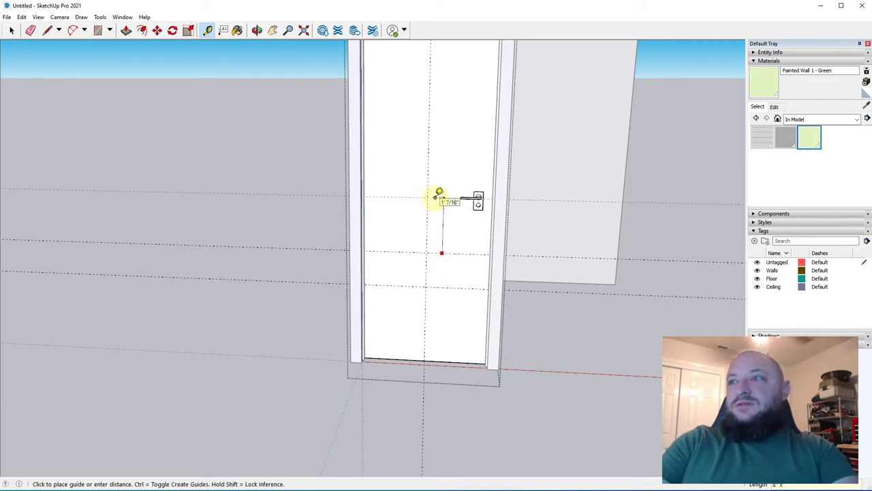
pyautogui.press('Return')
pyautogui.press('Return')
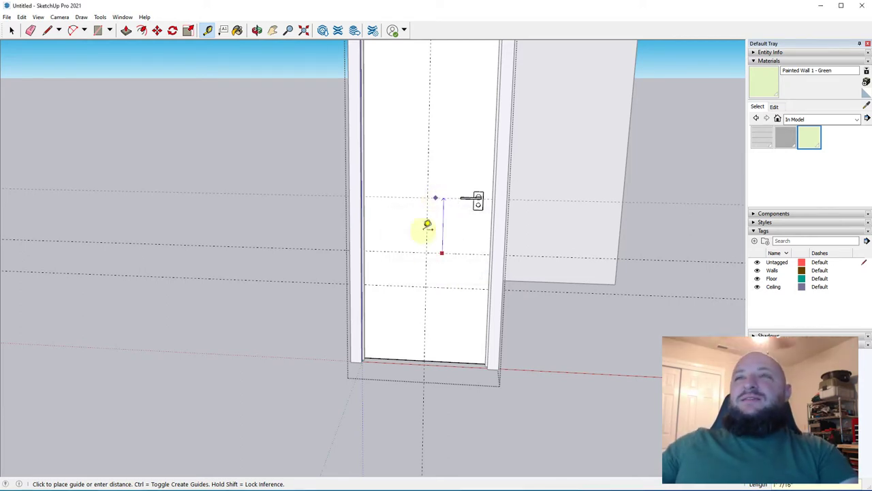
# - Place a vertical guide on each side of the door panel's center guide
pyautogui.scroll(2, 434, 258)
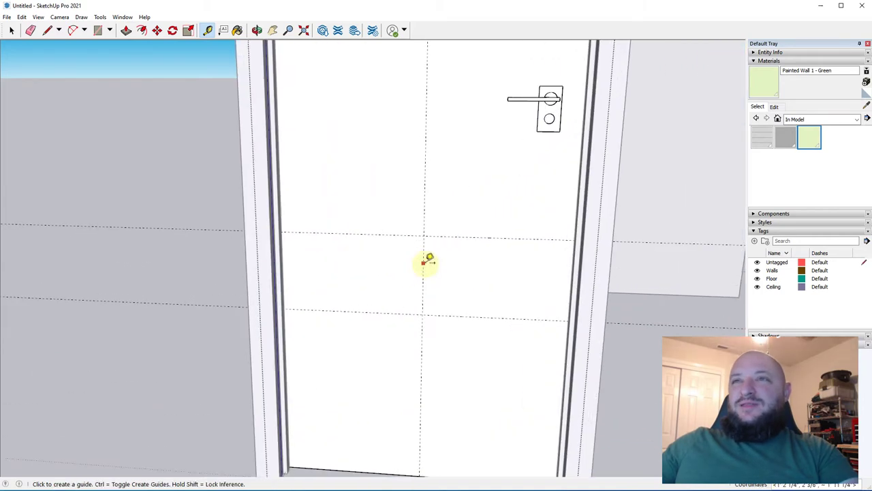
pyautogui.click(324, 233)
pyautogui.click(424, 259)
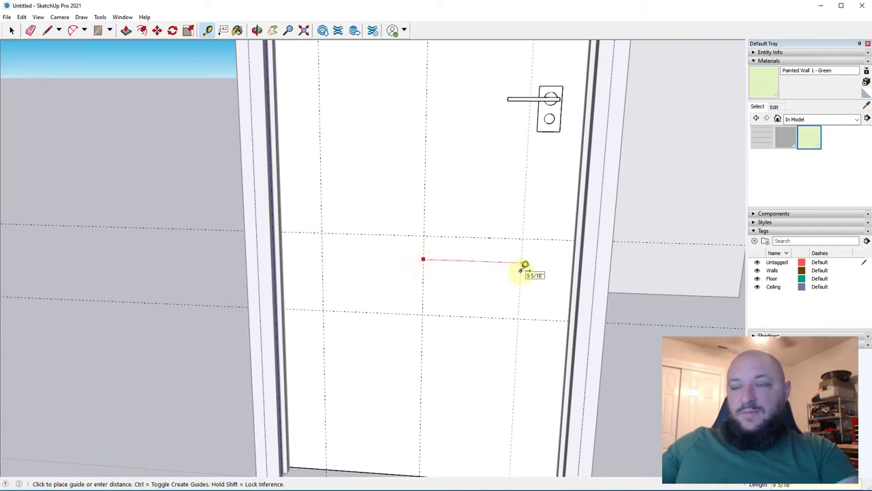
pyautogui.click(524, 268)
# - Draw a rectangle on the door panel between the two horizontal guides and the two outer vertical guides
pyautogui.press('r')
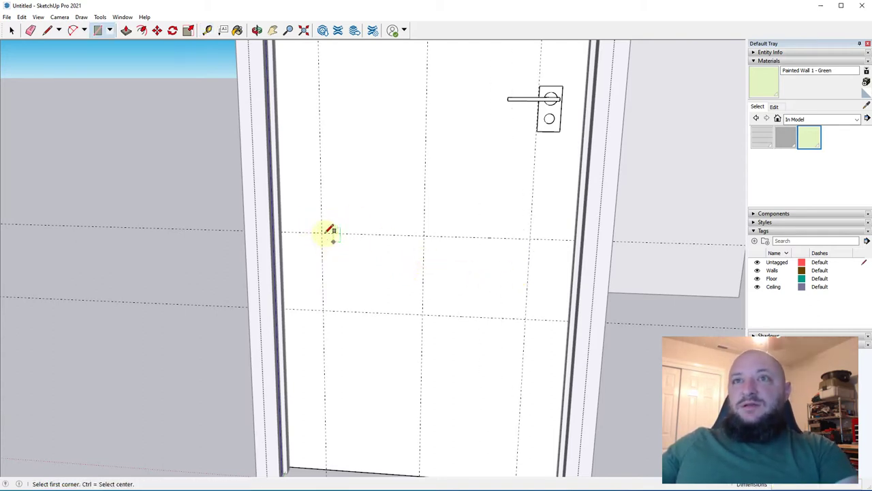
pyautogui.click(325, 231)
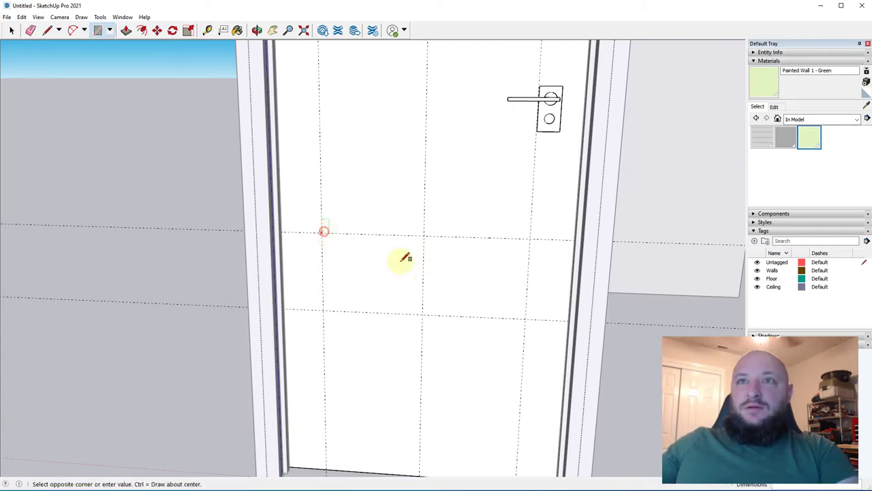
pyautogui.click(526, 318)
pyautogui.press('space')
# - Try to array the rectangle up the door at 16" spacing with an x3 multiplier
pyautogui.scroll(-3, 417, 295)
pyautogui.click(403, 287)
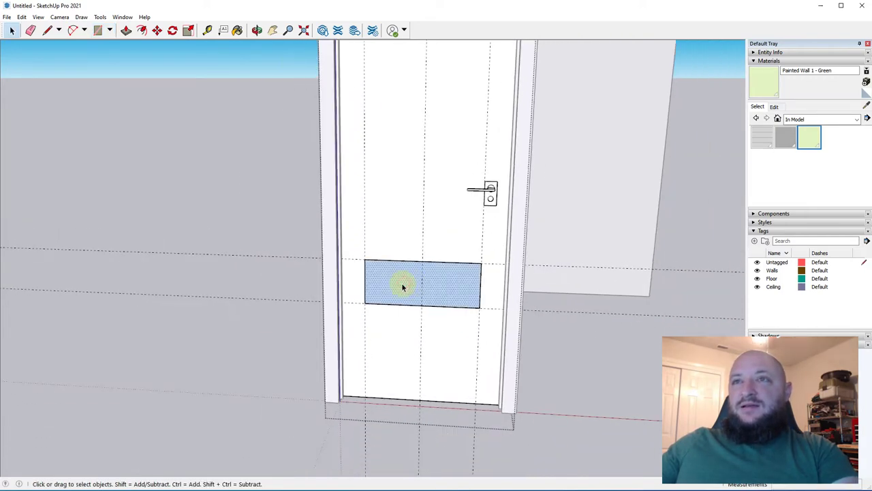
pyautogui.press('m')
pyautogui.click(394, 283)
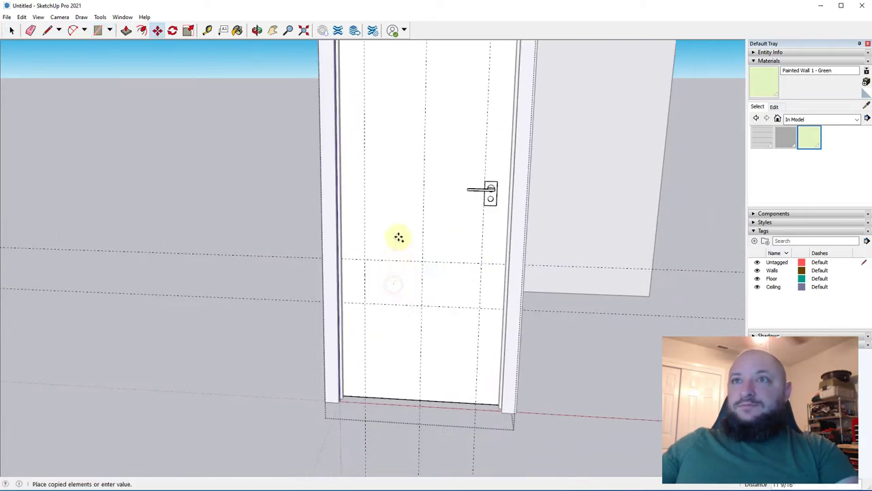
pyautogui.press('ctrl')
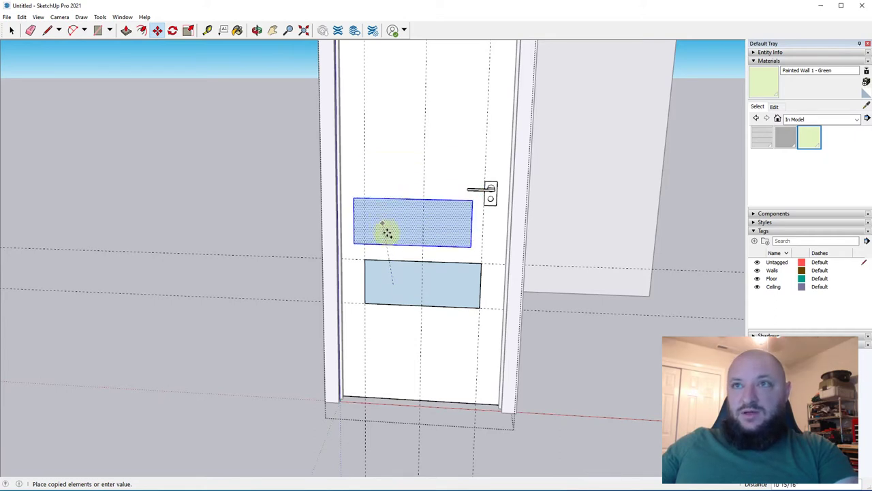
pyautogui.press('Escape')
pyautogui.click(364, 302)
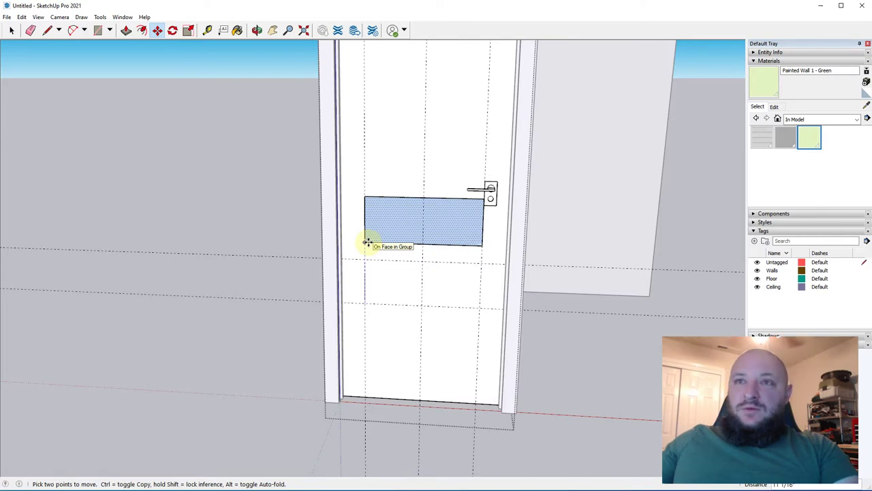
pyautogui.write('16')
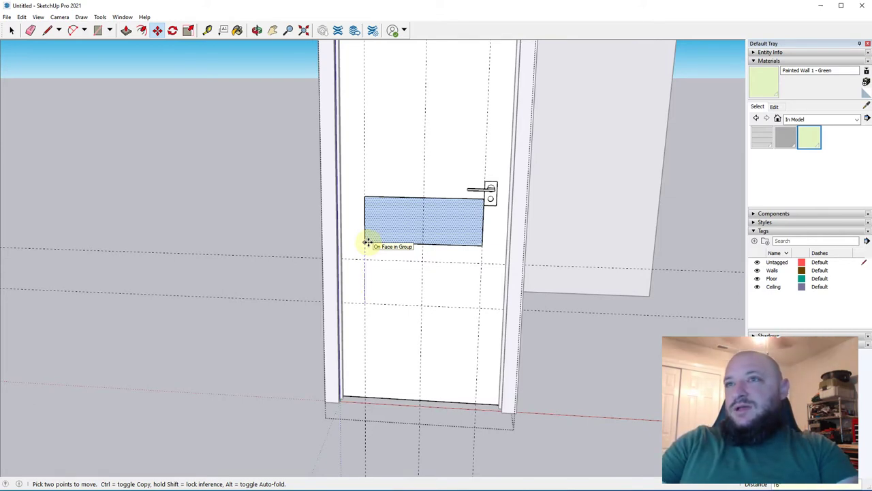
pyautogui.press('Return')
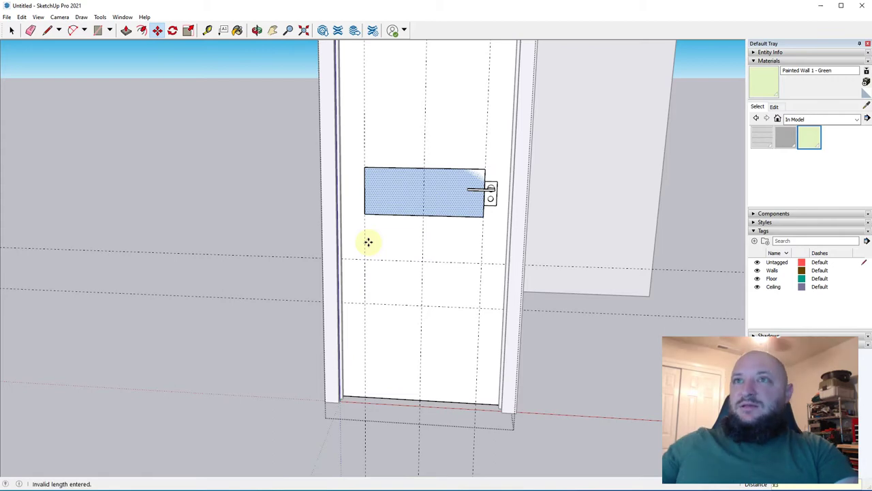
# - Try copying the moved rectangle 1' 4" upward, and undo back to the original rectangle between the guides
pyautogui.moveTo(693, 279); pyautogui.dragTo(341, 288, button='middle')
pyautogui.press('space')
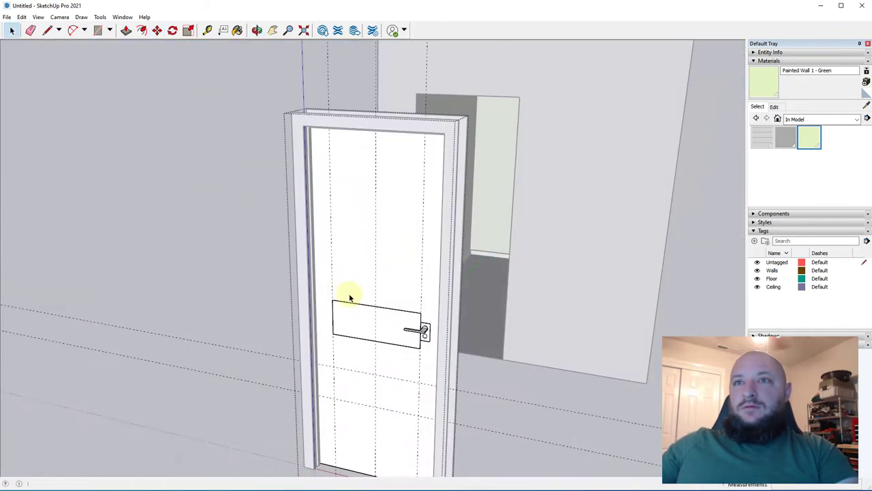
pyautogui.press('m')
pyautogui.click(333, 329)
pyautogui.press('ctrl')
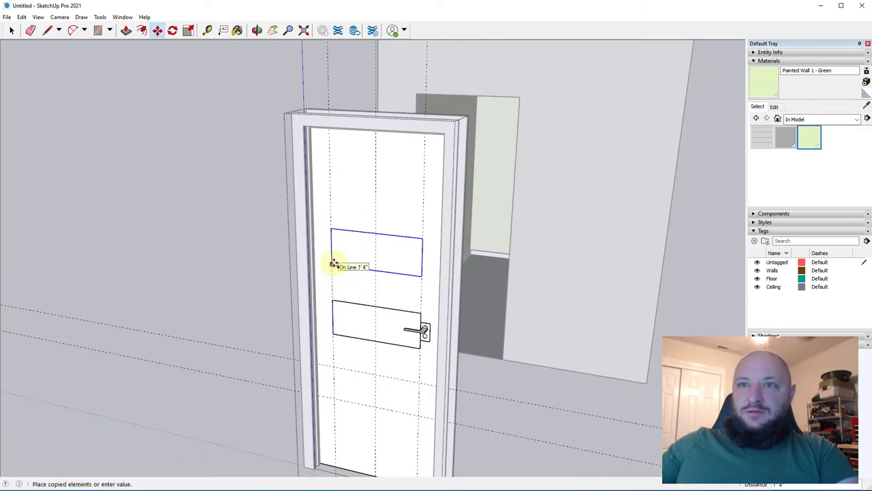
pyautogui.hotkey('ctrl', 'z')
pyautogui.hotkey('ctrl', 'z')
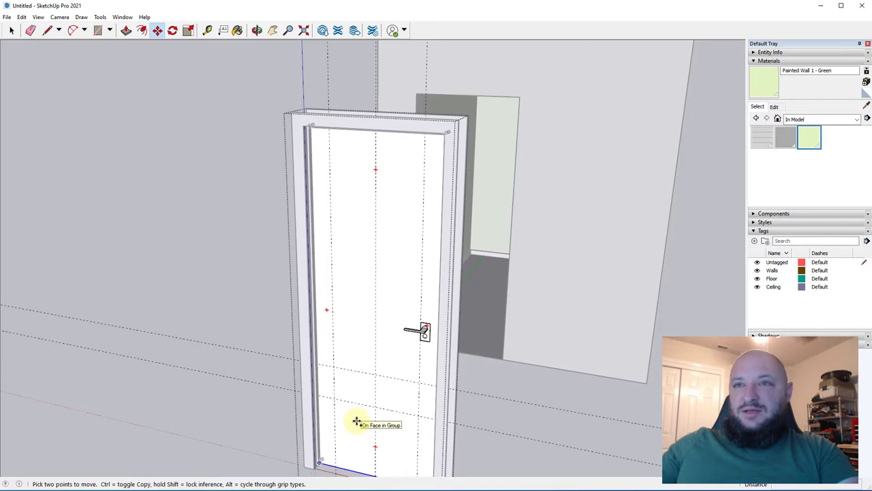
pyautogui.hotkey('ctrl', 'z')
# - Copy the rectangle 16" straight up the door from its lower corner and repeat the copy with an x3 multiplier
pyautogui.press('space')
pyautogui.press('m')
pyautogui.press('space')
pyautogui.click(345, 390)
pyautogui.press('m')
pyautogui.press('ctrl')
pyautogui.click(334, 398)
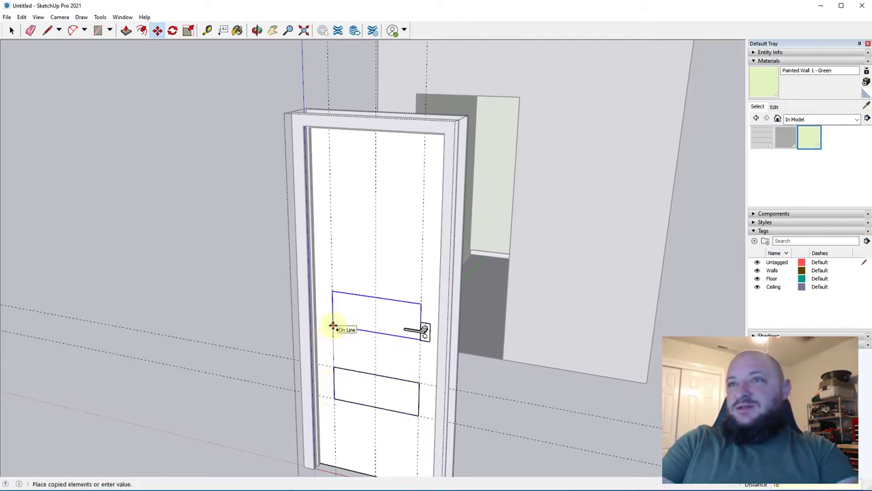
pyautogui.click(333, 326)
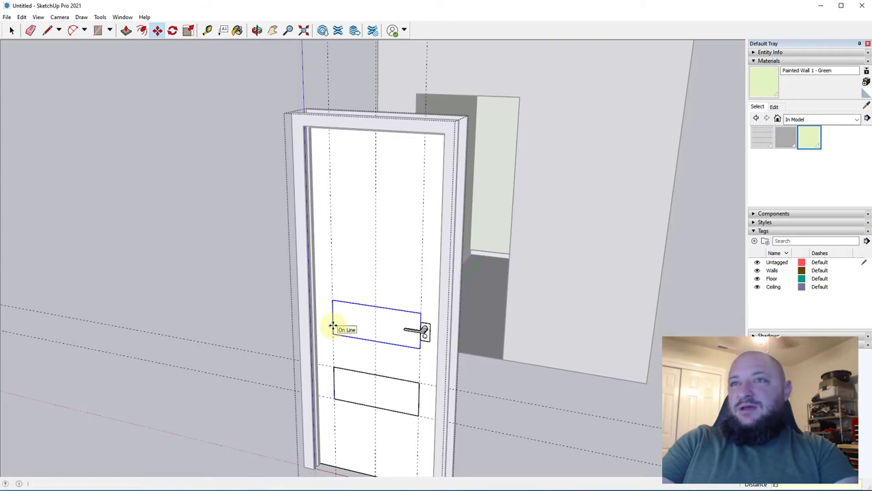
pyautogui.press('Return')
pyautogui.press('space')
# - Move the lever handle group 1" toward the door's latch-side edge, away from the rectangles
pyautogui.moveTo(378, 327); pyautogui.dragTo(434, 288, button='middle')
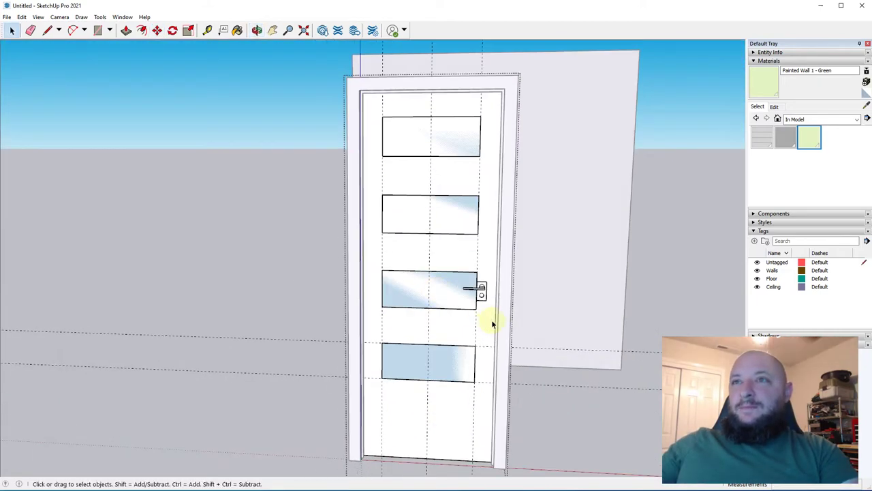
pyautogui.scroll(2, 489, 320)
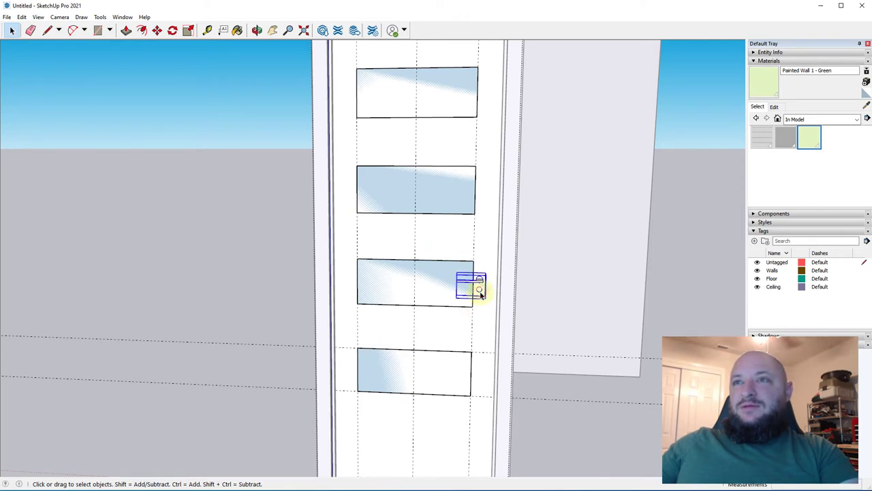
pyautogui.press('m')
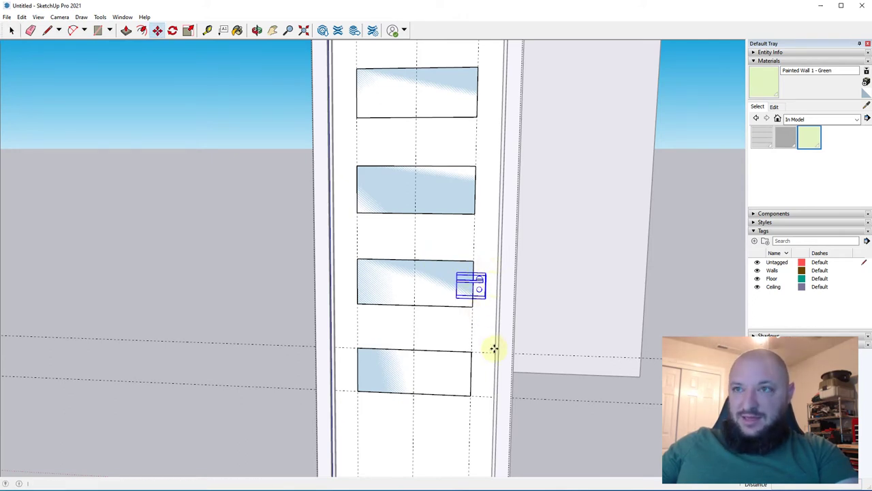
pyautogui.scroll(2, 436, 323)
pyautogui.click(420, 316)
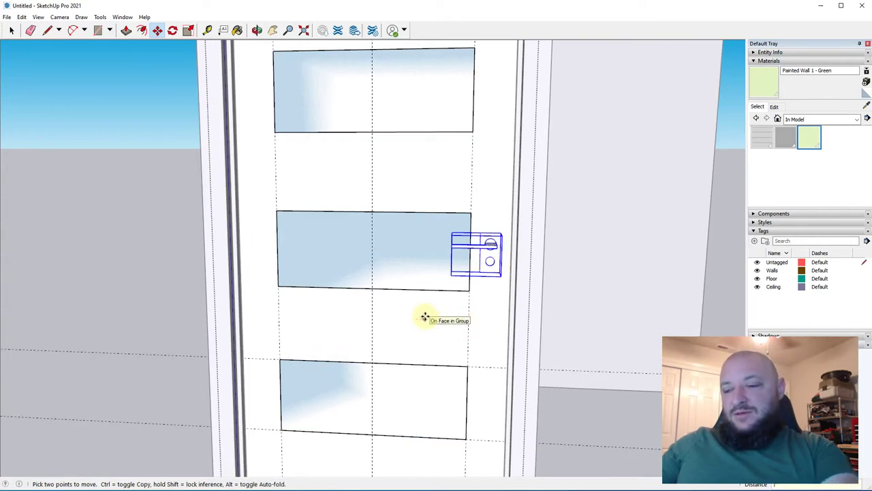
pyautogui.click(425, 317)
pyautogui.press('space')
# - Select all four rectangles on the door and cut them from the door group
pyautogui.moveTo(448, 290); pyautogui.dragTo(354, 389, button='middle')
pyautogui.scroll(-5, 269, 316)
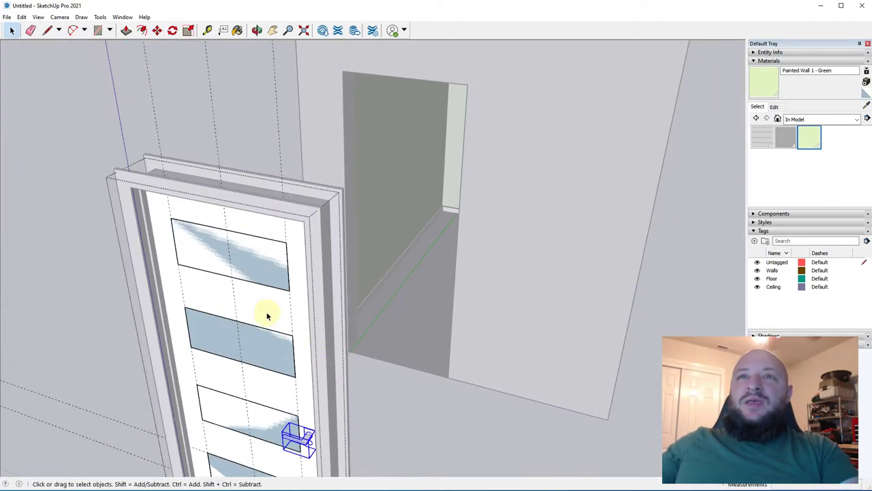
pyautogui.click(250, 286)
pyautogui.keyDown('shift'); pyautogui.click(253, 334); pyautogui.keyUp('shift')
pyautogui.keyDown('shift'); pyautogui.click(264, 388); pyautogui.keyUp('shift')
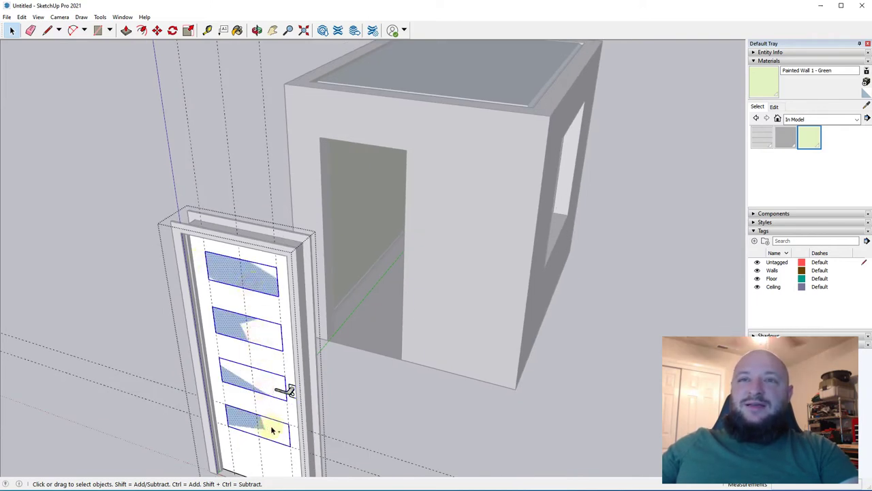
pyautogui.press('Delete')
# - Open the door panel's own group for editing, select its front face and paste the cut rectangles in place
pyautogui.moveTo(317, 384); pyautogui.dragTo(267, 239, button='middle')
pyautogui.press('Escape')
pyautogui.doubleClick(302, 208)
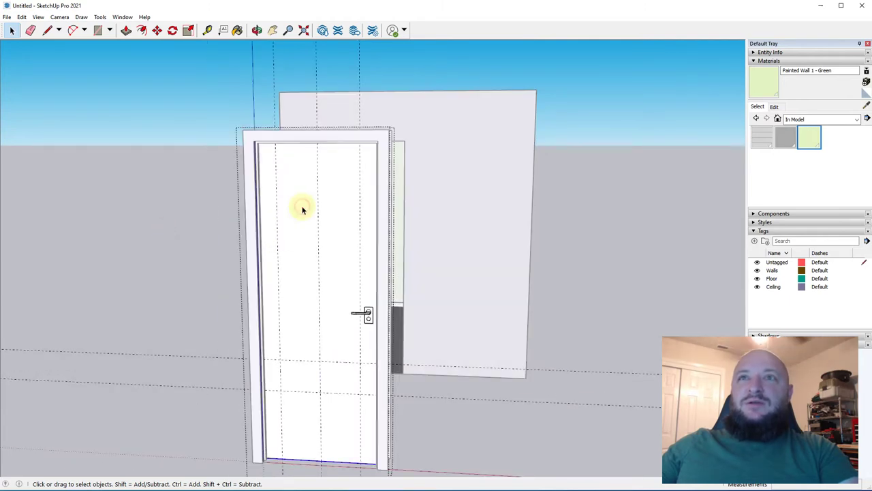
pyautogui.click(302, 209)
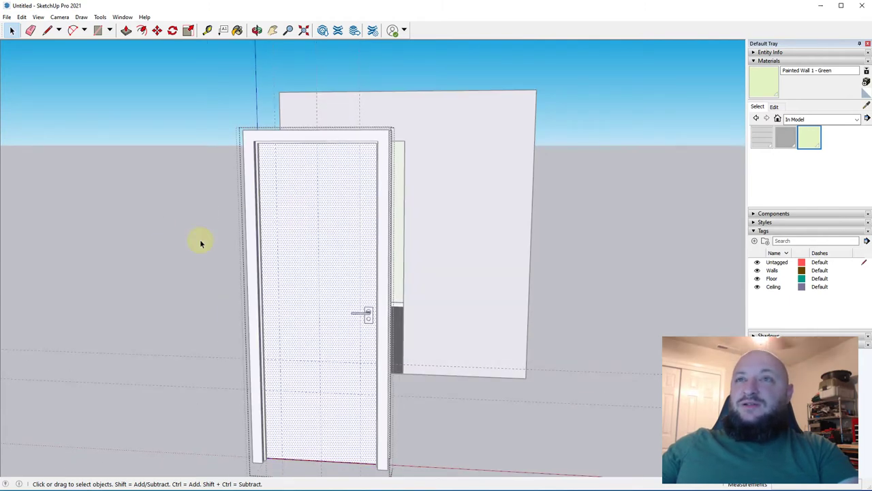
pyautogui.click(158, 266)
pyautogui.doubleClick(305, 263)
pyautogui.click(304, 261)
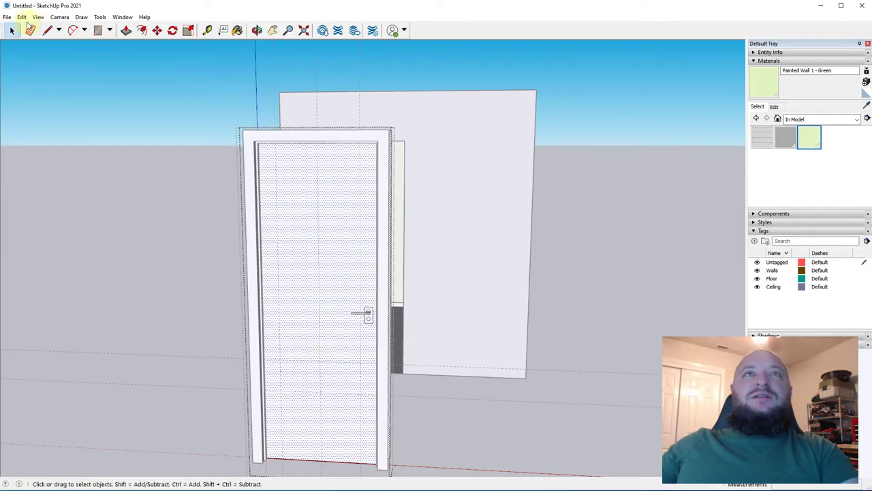
pyautogui.click(36, 17)
pyautogui.moveTo(23, 19)
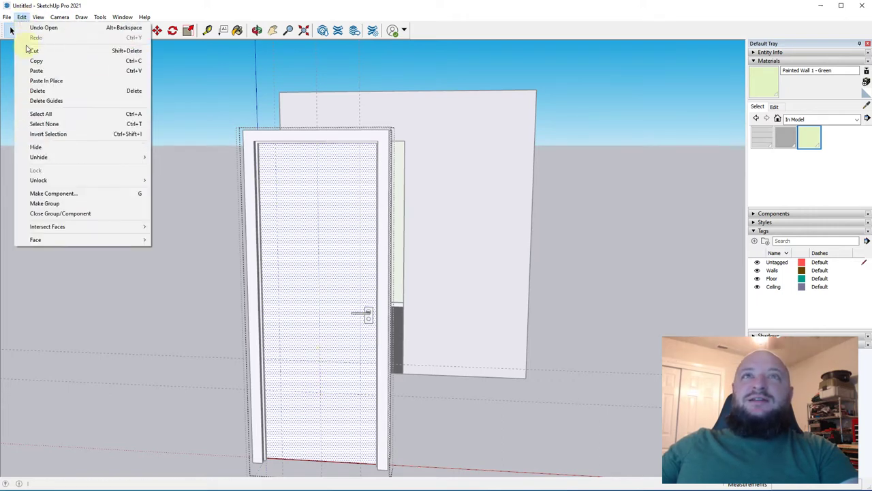
# - Push/Pull each of the four rectangles through the full thickness of the door panel to cut open windows
pyautogui.moveTo(88, 136); pyautogui.dragTo(298, 277, button='middle')
pyautogui.scroll(4, 297, 277)
pyautogui.press('p')
pyautogui.click(270, 197)
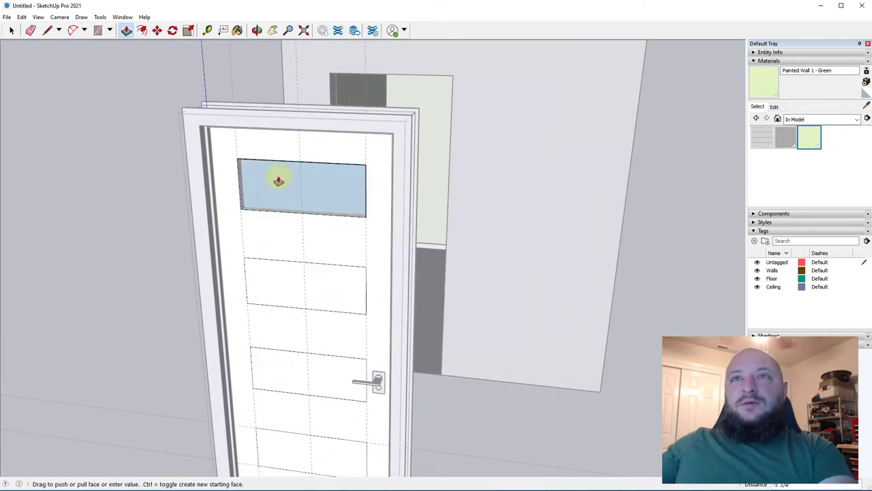
pyautogui.click(263, 179)
pyautogui.click(279, 276)
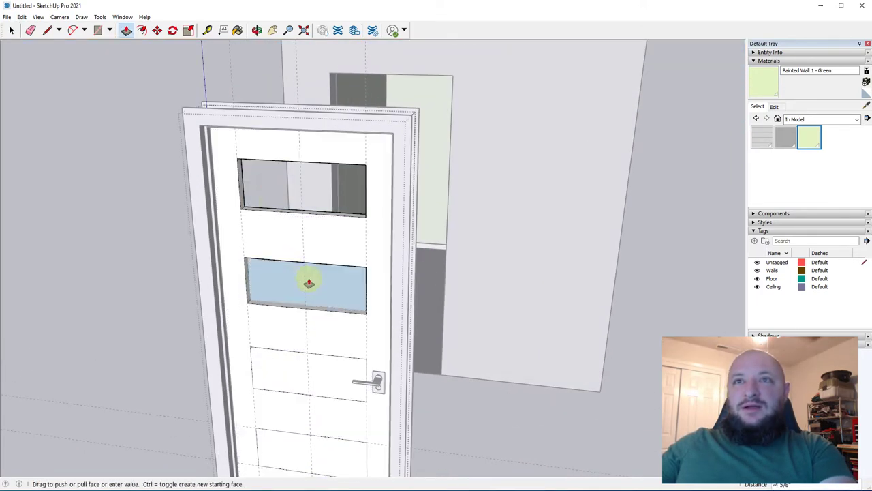
pyautogui.click(341, 287)
pyautogui.click(270, 372)
pyautogui.click(315, 385)
pyautogui.moveTo(311, 403); pyautogui.dragTo(277, 361, button='middle')
pyautogui.click(332, 410)
pyautogui.click(306, 433)
# - Erase the remaining vertical and horizontal guide lines around the door and exit the door groups
pyautogui.scroll(-4, 364, 381)
pyautogui.press('space')
pyautogui.press('e')
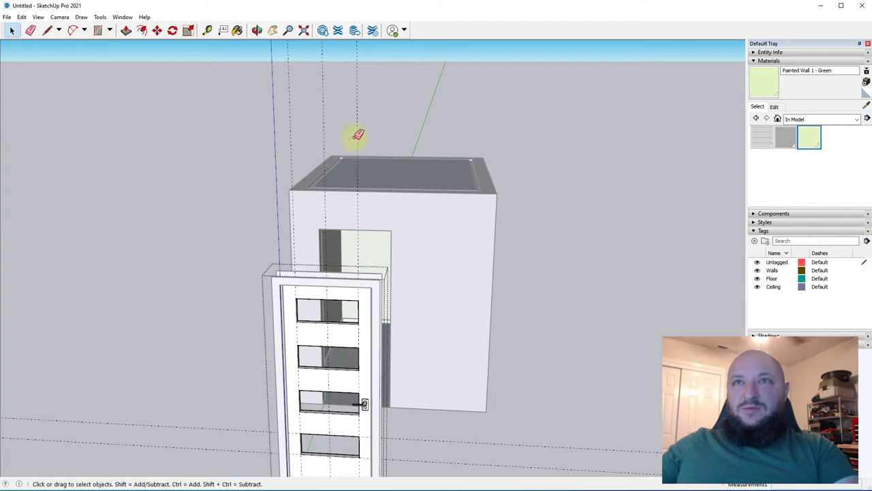
pyautogui.press('space')
pyautogui.moveTo(218, 270); pyautogui.dragTo(195, 286, button='middle')
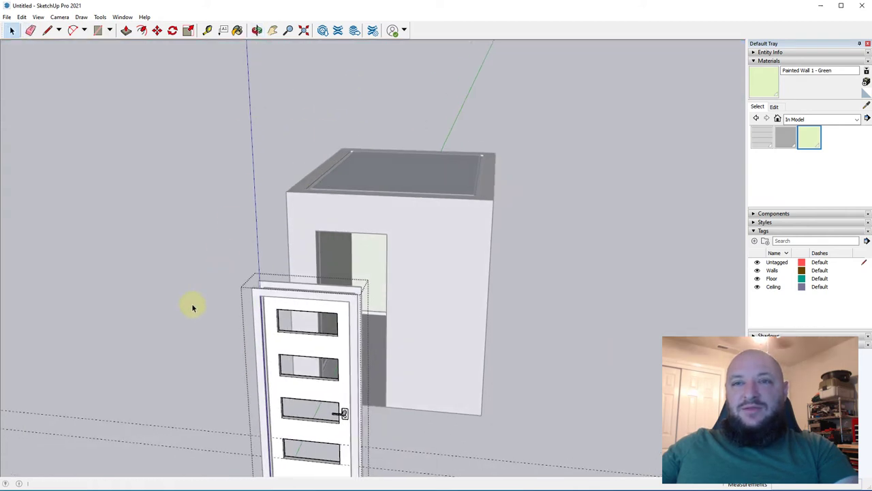
pyautogui.keyDown('shift'); pyautogui.moveTo(219, 405); pyautogui.dragTo(250, 230, button='middle'); pyautogui.keyUp('shift')
pyautogui.press('e')
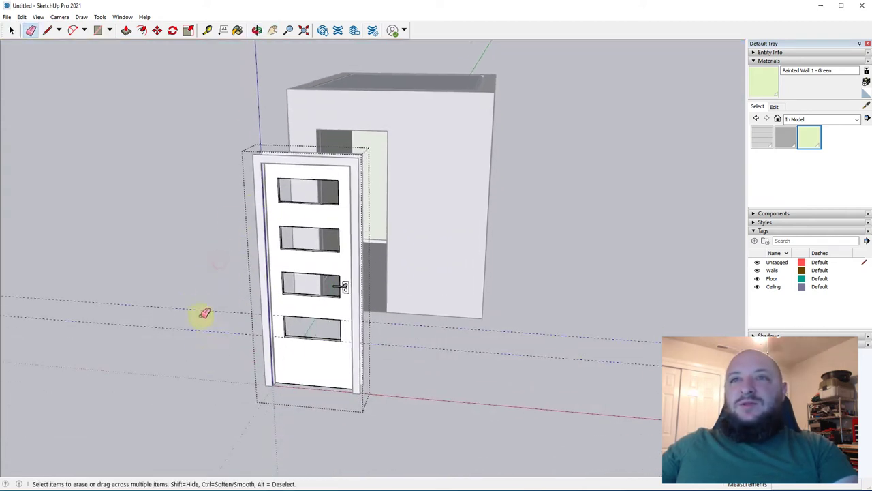
pyautogui.press('space')
pyautogui.moveTo(185, 375); pyautogui.dragTo(196, 368, button='middle')
pyautogui.moveTo(276, 369); pyautogui.dragTo(146, 417, button='middle')
pyautogui.scroll(2, 190, 244)
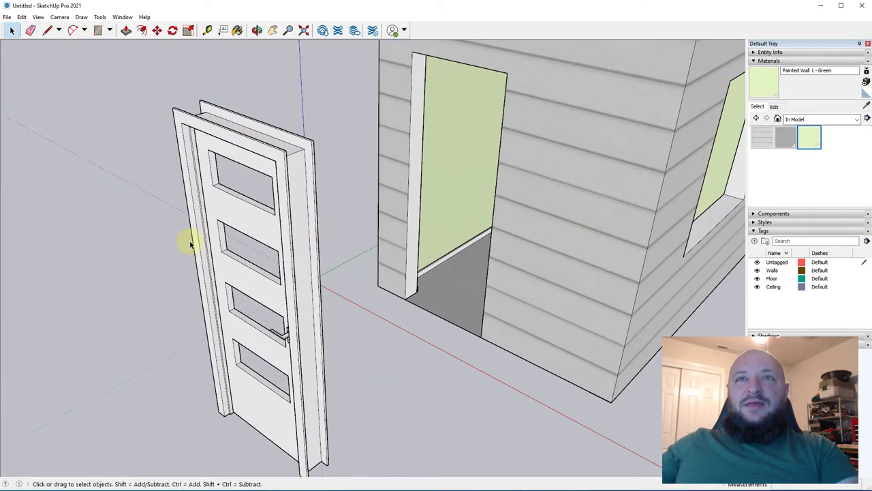
# - Examine the topmost opening in the door panel and its sill from up close
pyautogui.scroll(3, 240, 228)
pyautogui.moveTo(233, 273); pyautogui.dragTo(371, 296, button='middle')
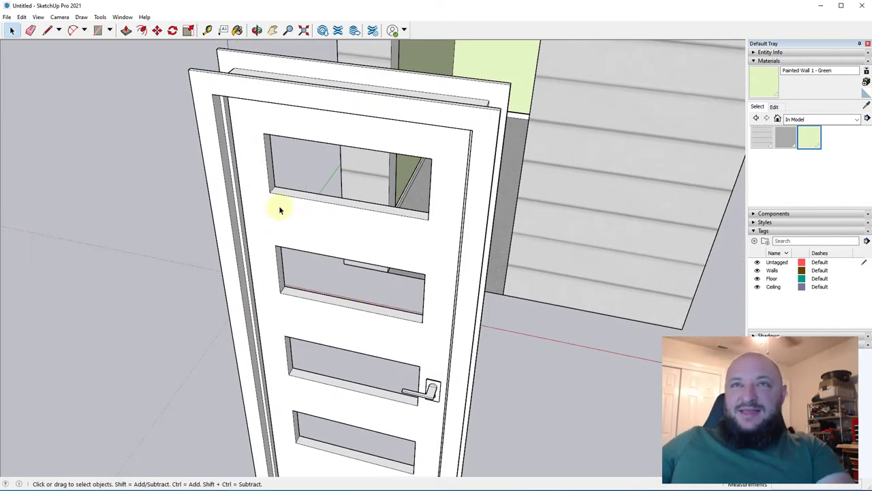
pyautogui.scroll(3, 265, 138)
pyautogui.scroll(-3, 223, 153)
pyautogui.scroll(2, 227, 159)
pyautogui.keyDown('shift'); pyautogui.moveTo(236, 188); pyautogui.dragTo(245, 173, button='middle'); pyautogui.keyUp('shift')
pyautogui.scroll(2, 244, 161)
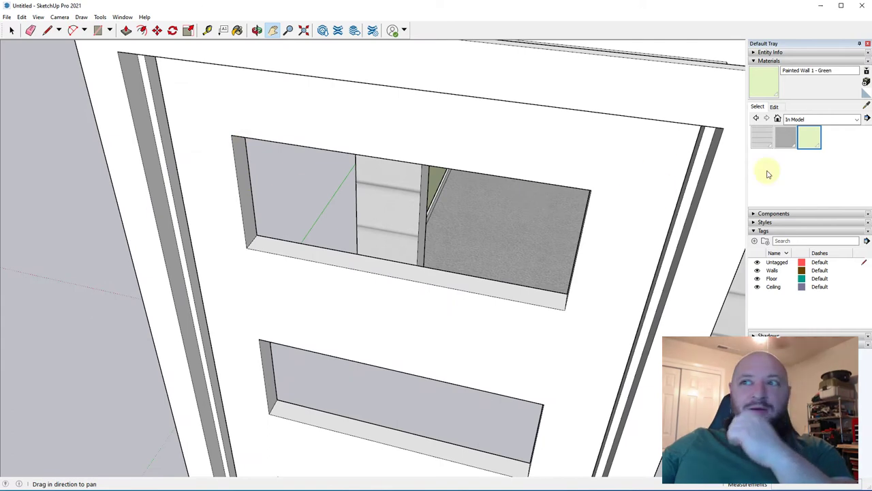
pyautogui.moveTo(261, 306); pyautogui.dragTo(317, 221, button='middle')
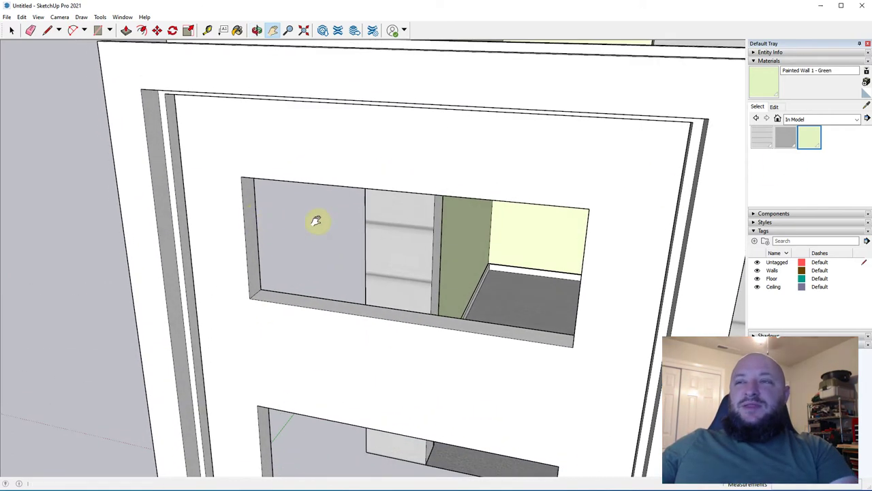
pyautogui.scroll(3, 195, 266)
pyautogui.moveTo(195, 266); pyautogui.dragTo(166, 267, button='middle')
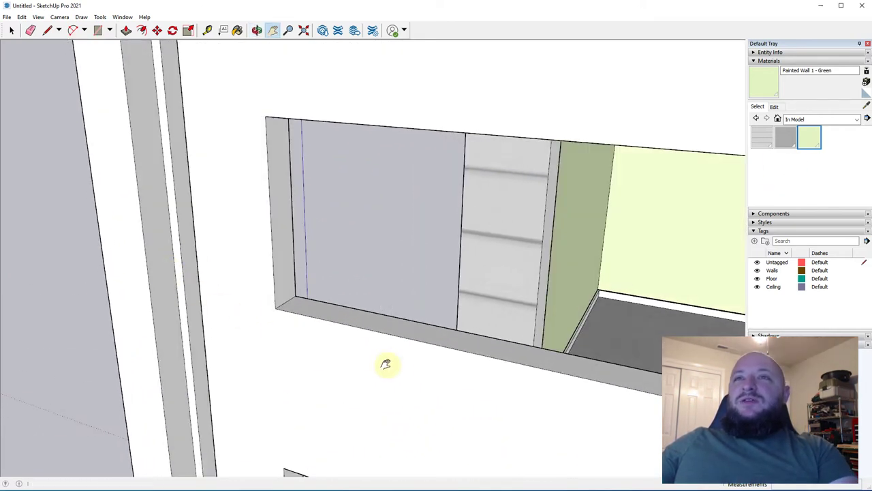
pyautogui.moveTo(355, 341); pyautogui.dragTo(249, 313)
pyautogui.keyDown('shift'); pyautogui.moveTo(250, 313); pyautogui.dragTo(233, 301, button='middle'); pyautogui.keyUp('shift')
pyautogui.doubleClick(362, 319)
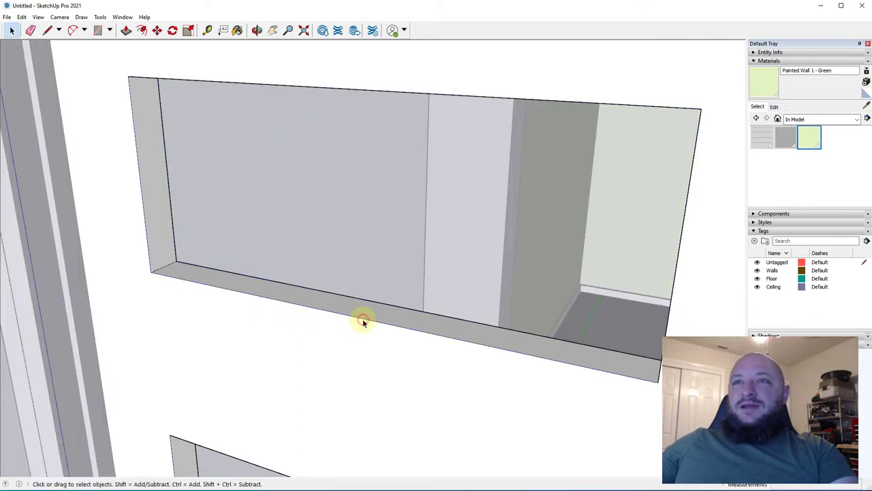
pyautogui.press('Escape')
# - Draw a line across the top opening's sill between the midpoints of its back and front bottom edges
pyautogui.click(209, 278)
pyautogui.scroll(-3, 239, 279)
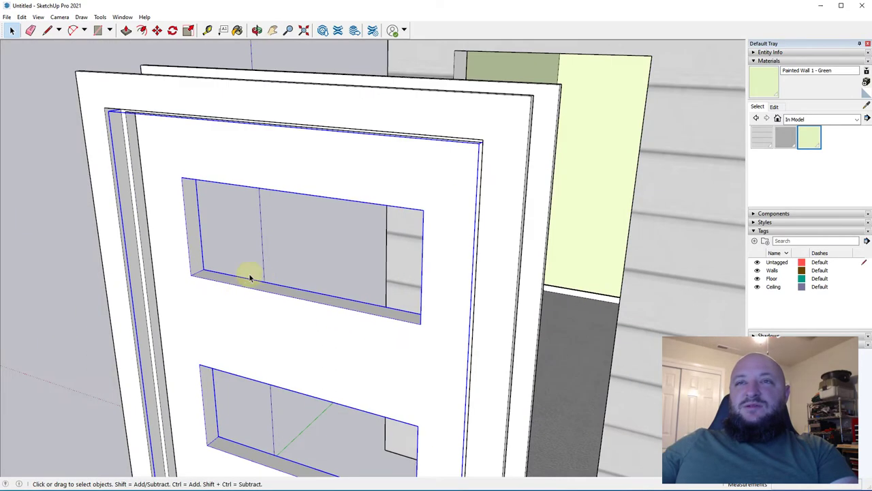
pyautogui.scroll(2, 289, 289)
pyautogui.scroll(2, 289, 292)
pyautogui.press('l')
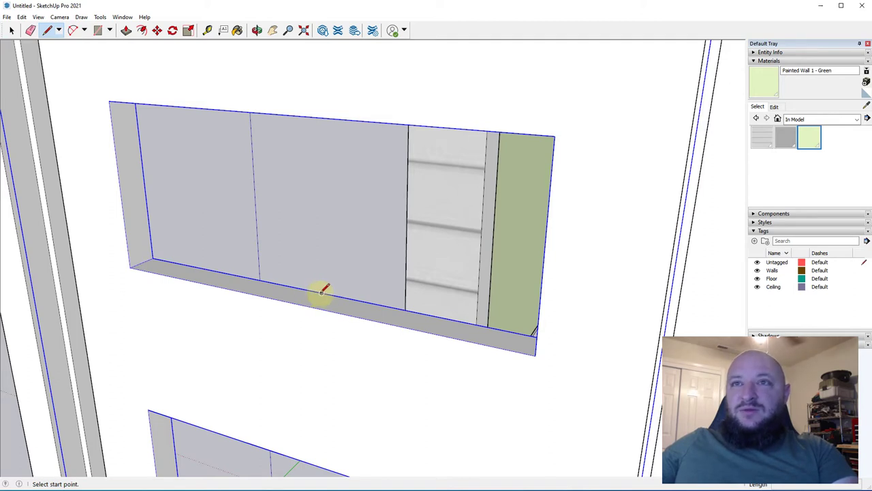
pyautogui.click(324, 291)
pyautogui.scroll(2, 324, 291)
pyautogui.click(293, 311)
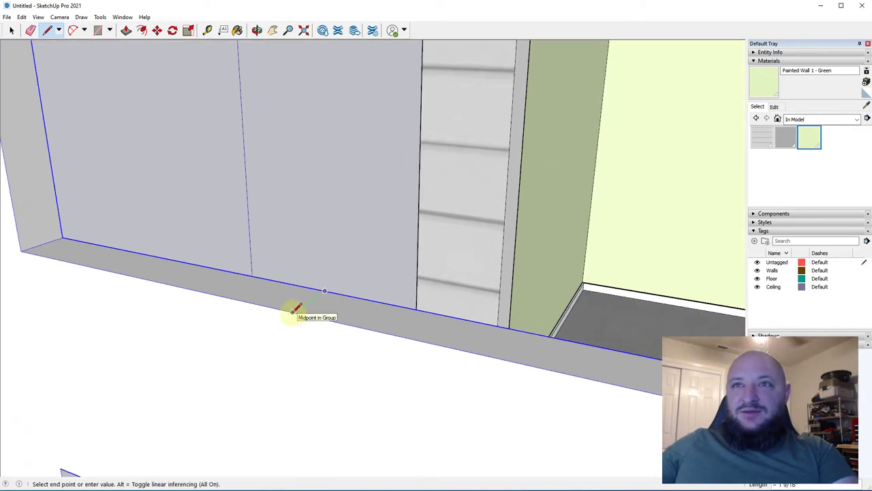
pyautogui.scroll(2, 305, 302)
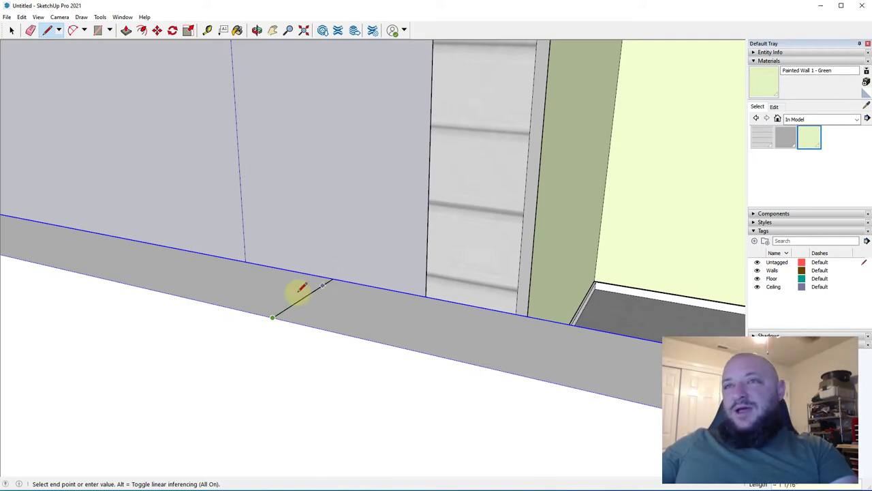
pyautogui.click(333, 278)
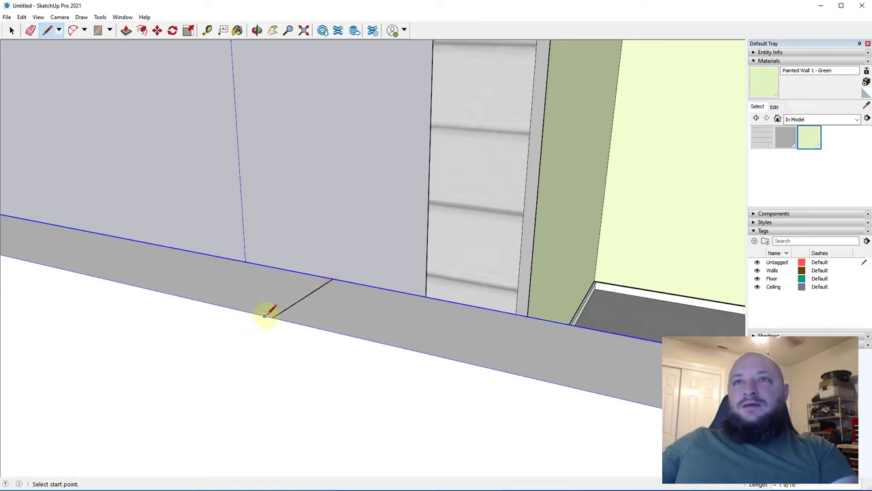
# - Draw a thin rectangle about 3/16" wide across the sill's depth, starting from the front end of the midline
pyautogui.press('r')
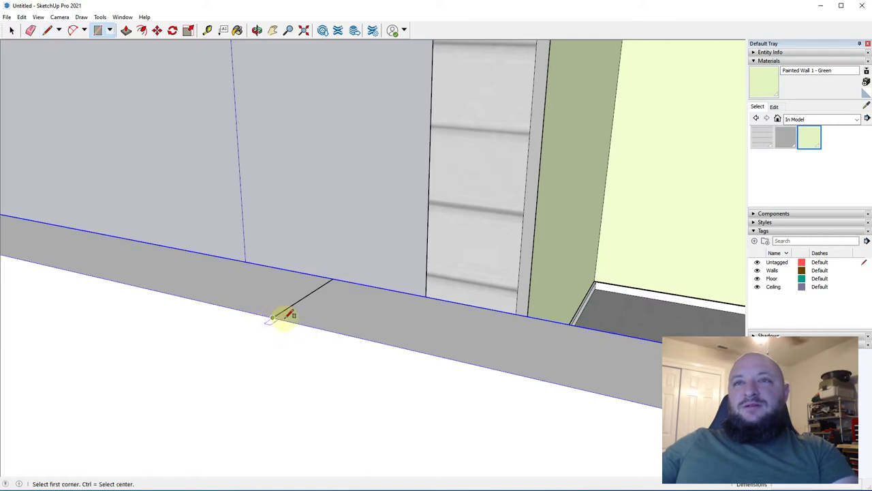
pyautogui.click(273, 317)
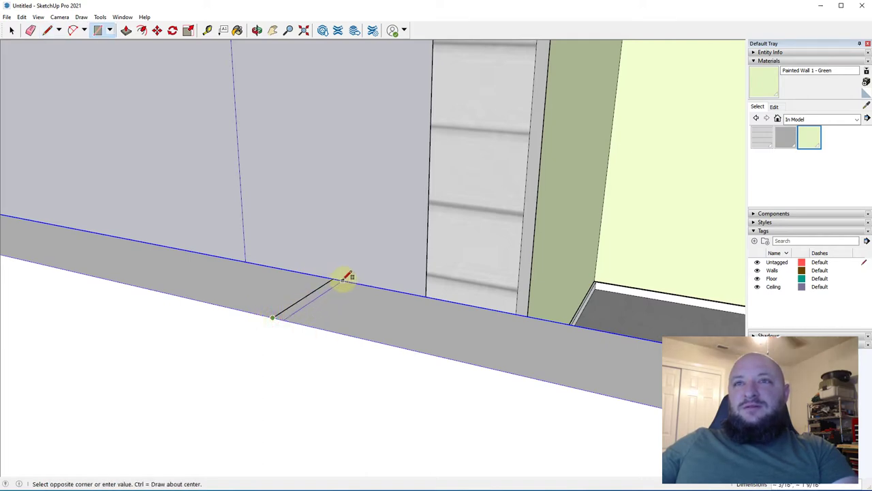
pyautogui.moveTo(355, 302); pyautogui.dragTo(326, 264, button='middle')
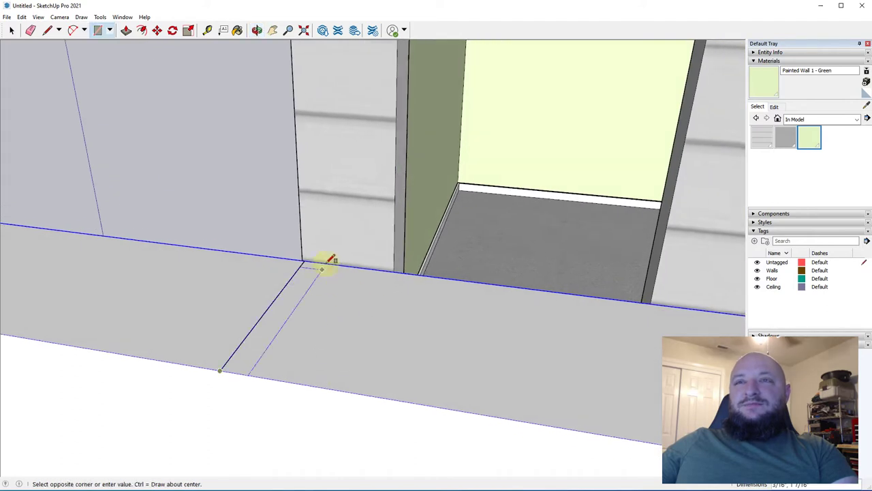
pyautogui.click(332, 261)
# - Scale the thin rectangle about its center along the sill's depth to about 0.86, insetting both ends
pyautogui.press('space')
pyautogui.click(295, 299)
pyautogui.press('s')
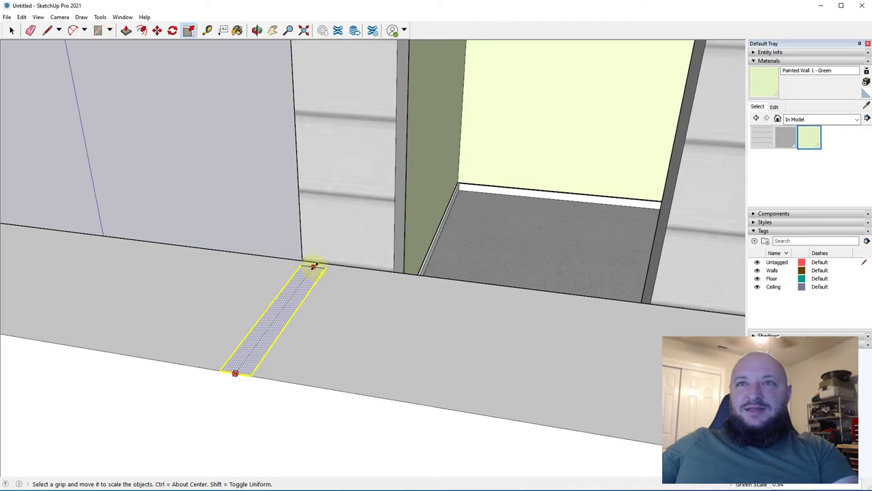
pyautogui.press('alt')
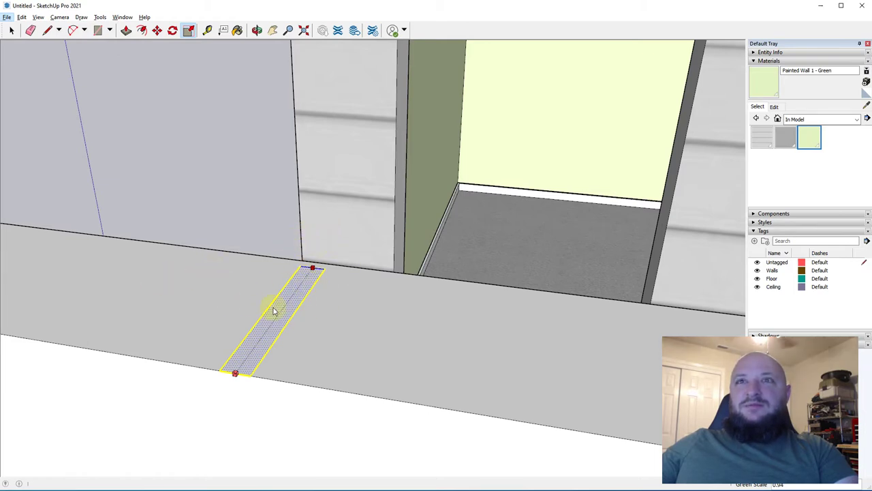
pyautogui.press('alt')
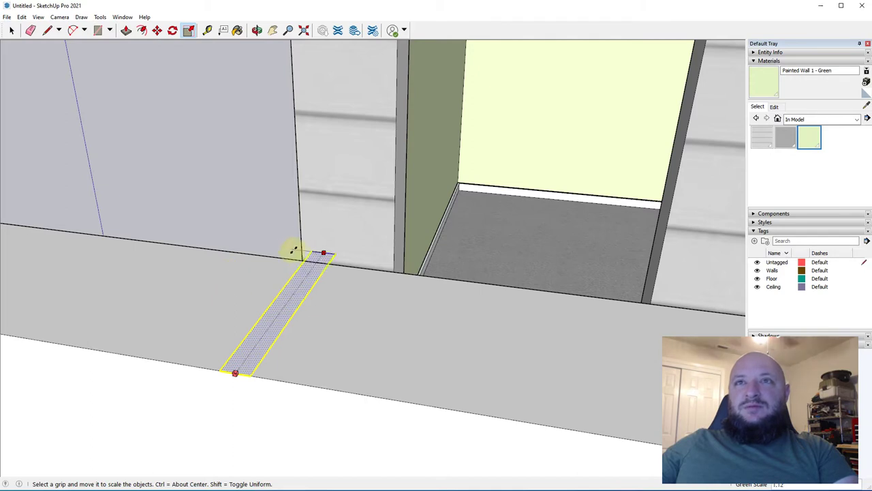
pyautogui.press('ctrl')
pyautogui.moveTo(310, 280); pyautogui.dragTo(315, 264)
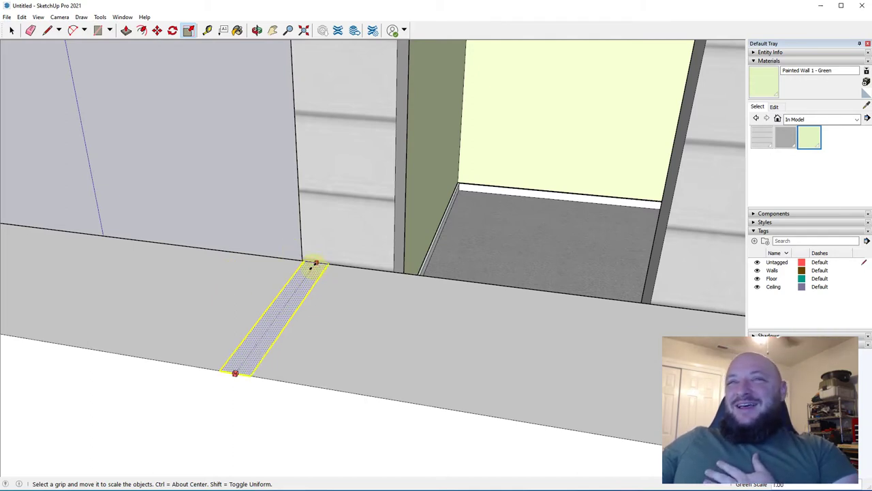
pyautogui.press('ctrl')
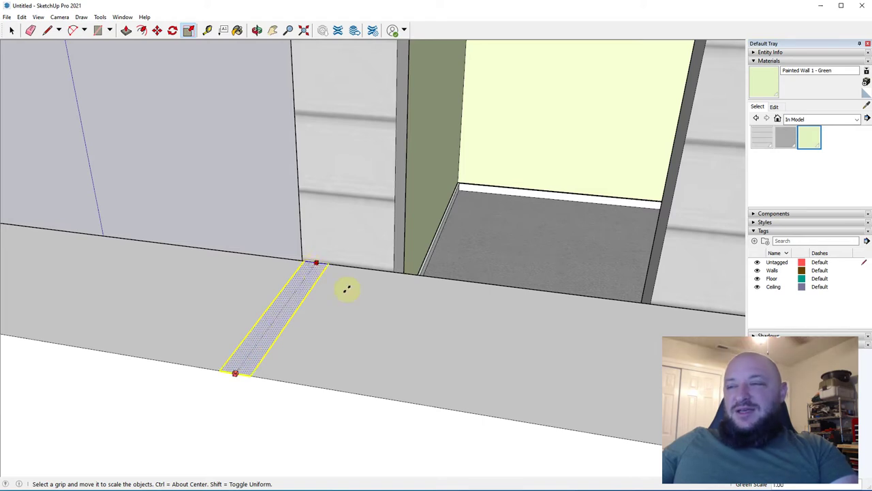
pyautogui.moveTo(531, 385); pyautogui.dragTo(316, 263)
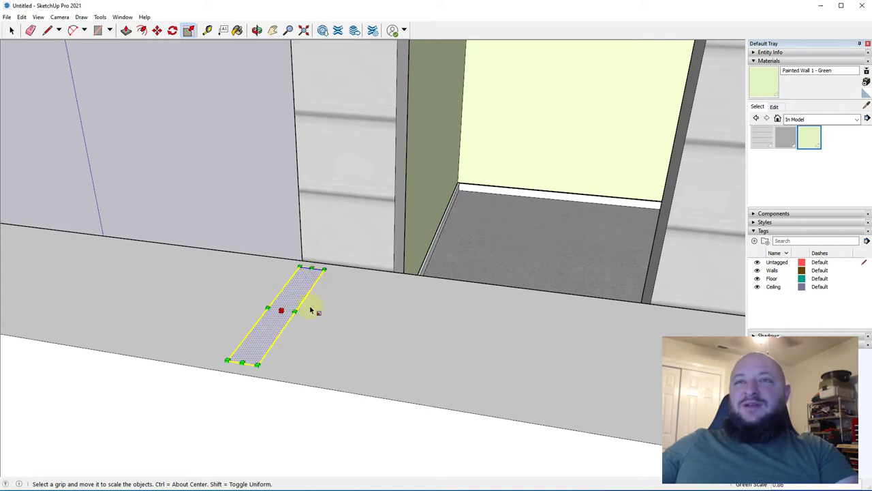
# - Rotate the thin rectangle 90° about its long edge so it stands upright on the sill
pyautogui.moveTo(291, 394); pyautogui.dragTo(335, 362, button='middle')
pyautogui.press('space')
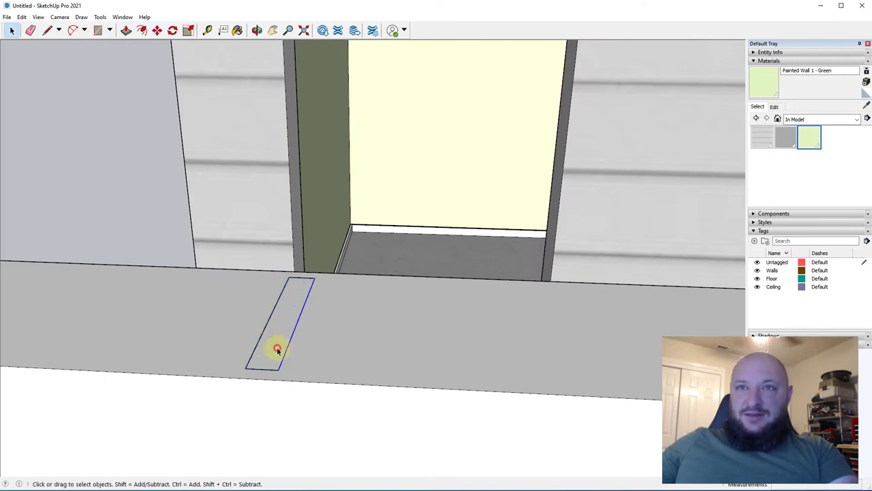
pyautogui.press('q')
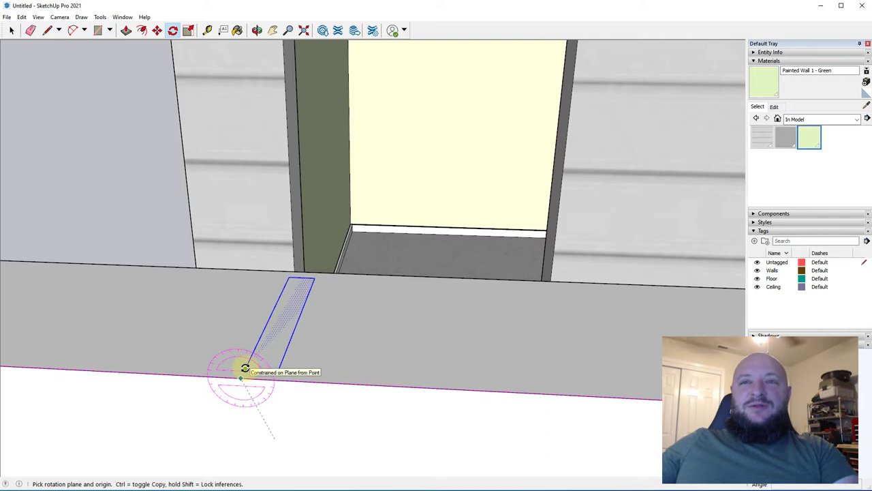
pyautogui.click(245, 368)
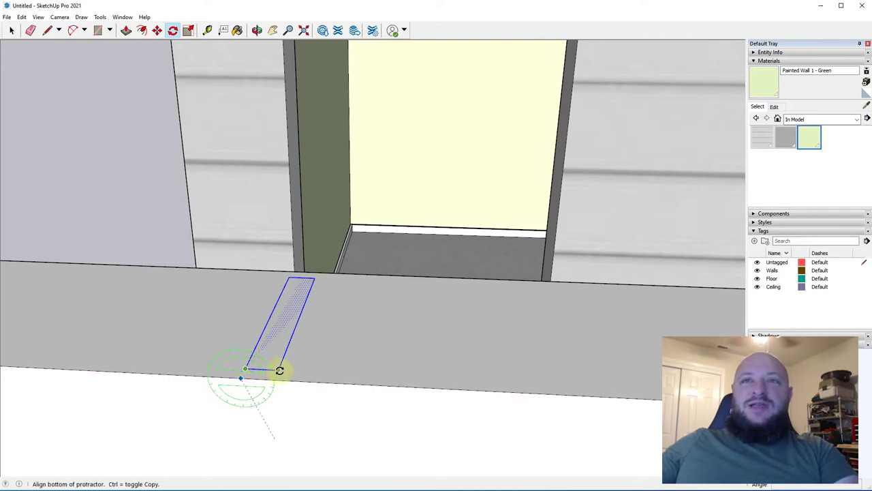
pyautogui.click(279, 371)
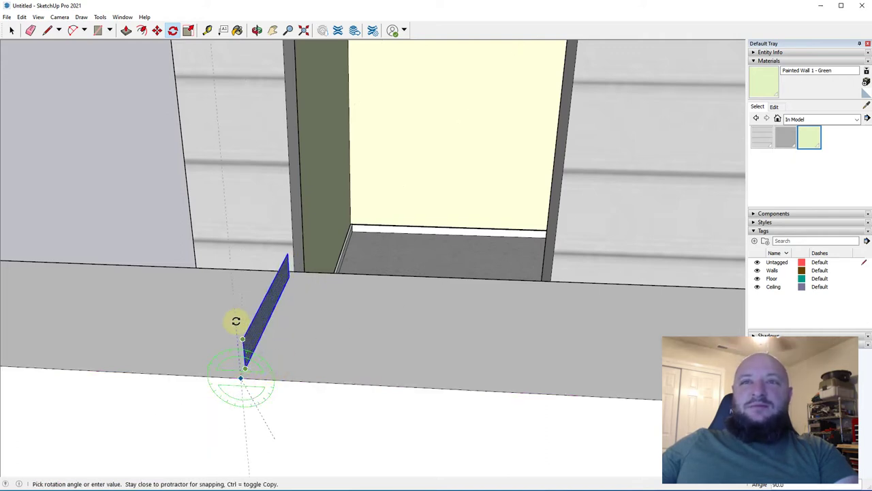
pyautogui.click(235, 321)
pyautogui.moveTo(235, 317); pyautogui.dragTo(120, 348, button='middle')
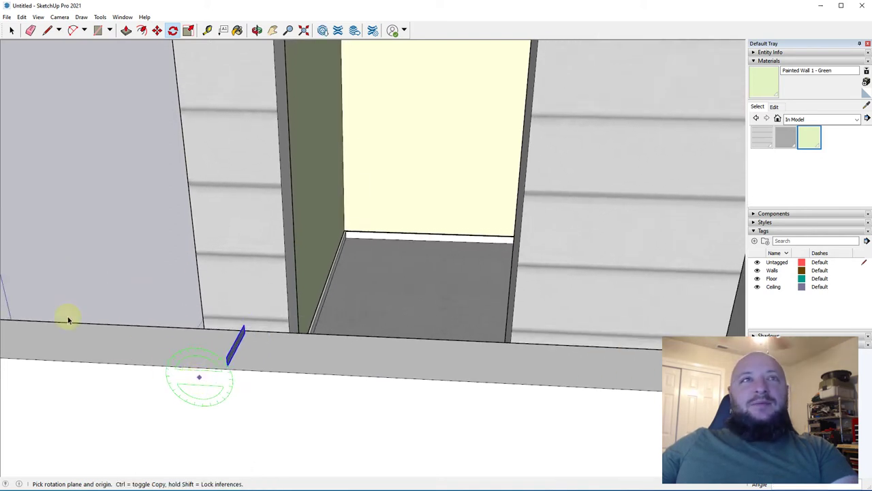
pyautogui.press('space')
pyautogui.click(141, 30)
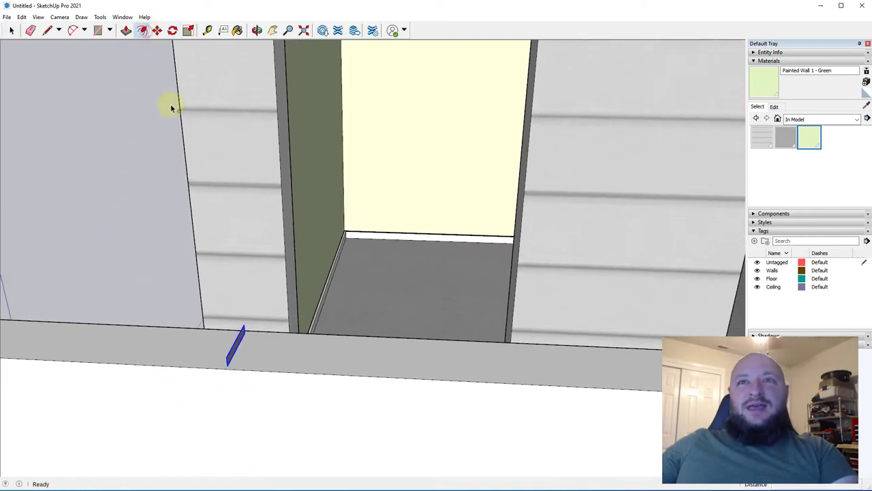
pyautogui.click(229, 359)
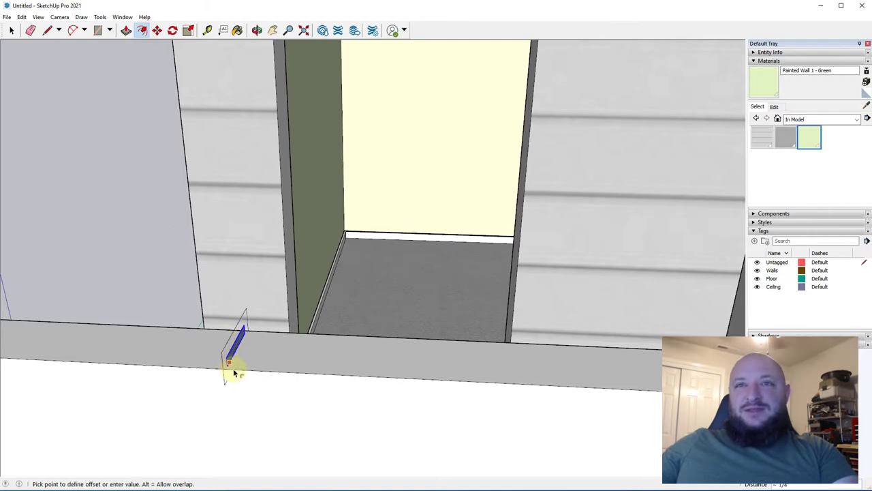
pyautogui.press('Escape')
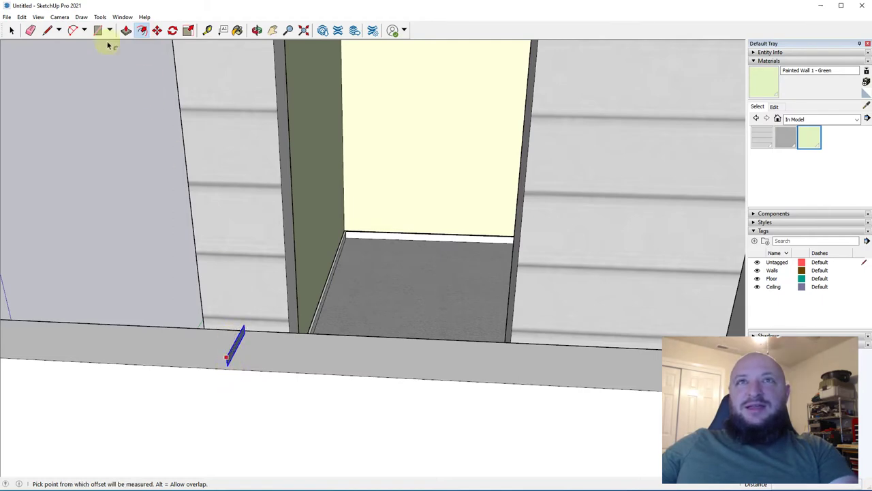
# - Try to extrude the upright thin rectangle on the top opening's sill with Follow Me
pyautogui.click(60, 17)
pyautogui.click(60, 17)
pyautogui.click(100, 17)
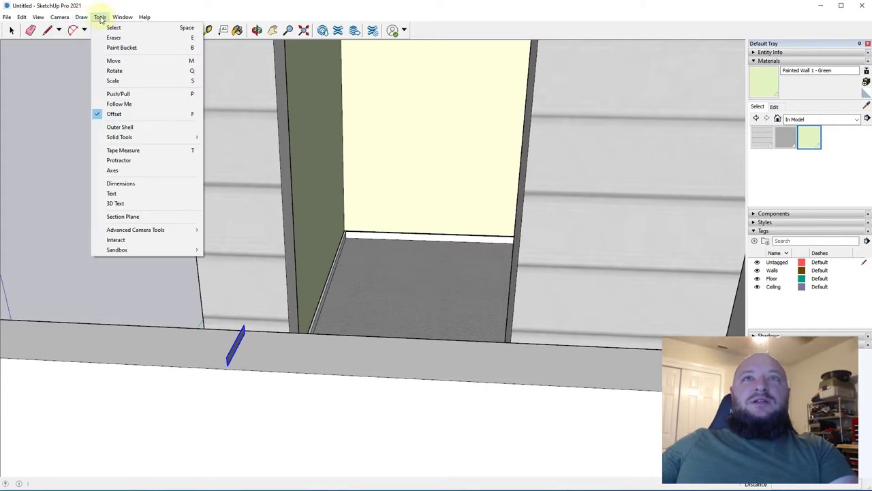
pyautogui.click(140, 104)
pyautogui.scroll(-5, 189, 306)
pyautogui.moveTo(214, 350); pyautogui.dragTo(190, 321, button='middle')
pyautogui.scroll(3, 192, 320)
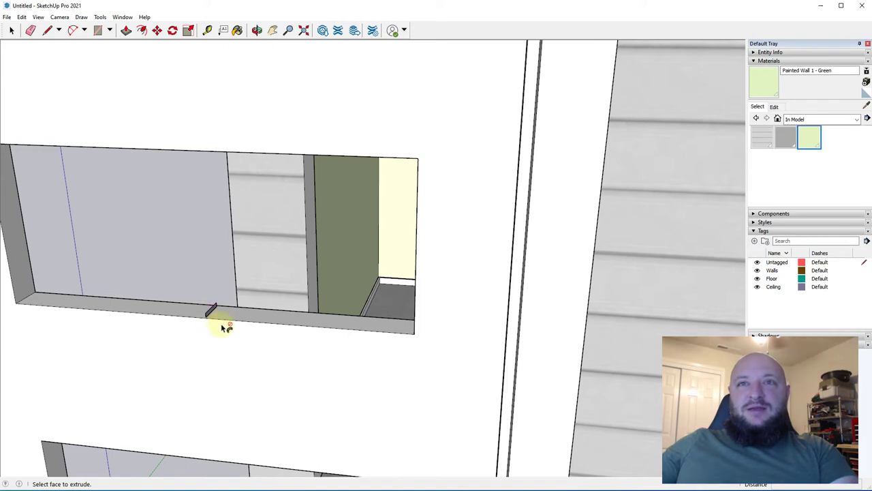
pyautogui.scroll(3, 216, 314)
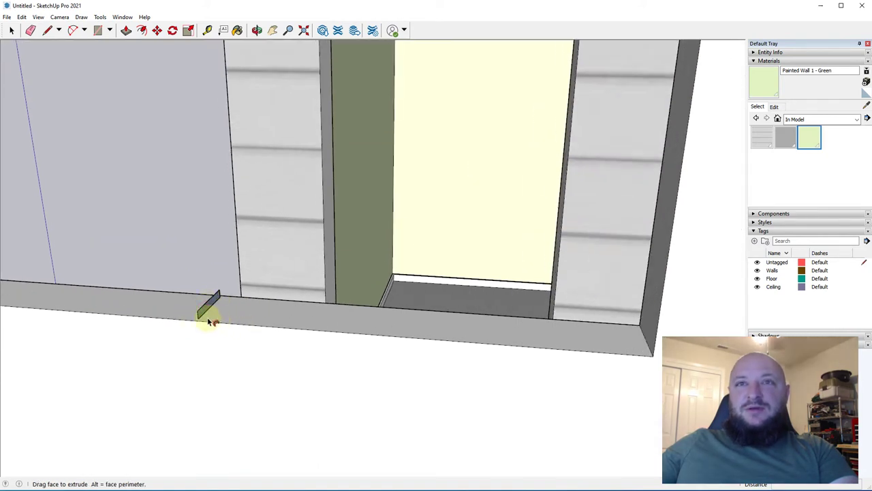
pyautogui.press('Escape')
pyautogui.scroll(4, 205, 309)
pyautogui.click(200, 316)
pyautogui.scroll(-3, 194, 343)
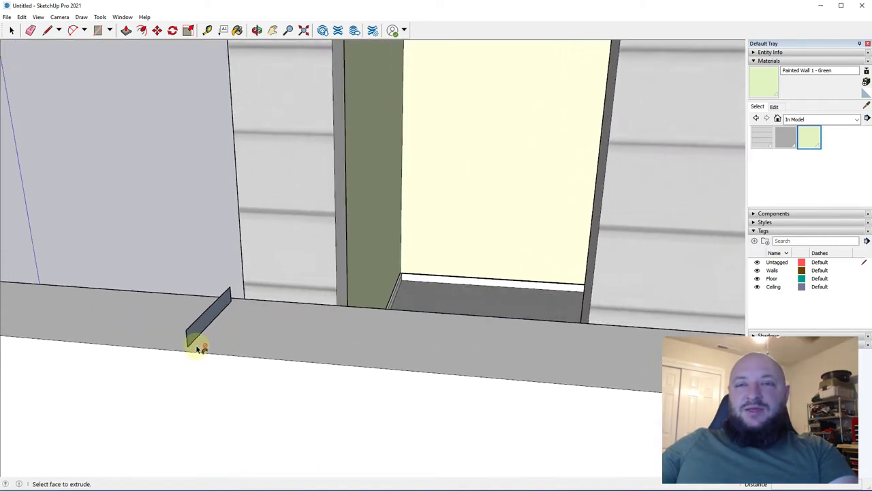
pyautogui.press('Escape')
pyautogui.scroll(4, 191, 338)
# - Move the upright thin rectangle by its lower front corner onto the front edge of the top opening's sill
pyautogui.press('space')
pyautogui.click(194, 337)
pyautogui.click(194, 338)
pyautogui.press('m')
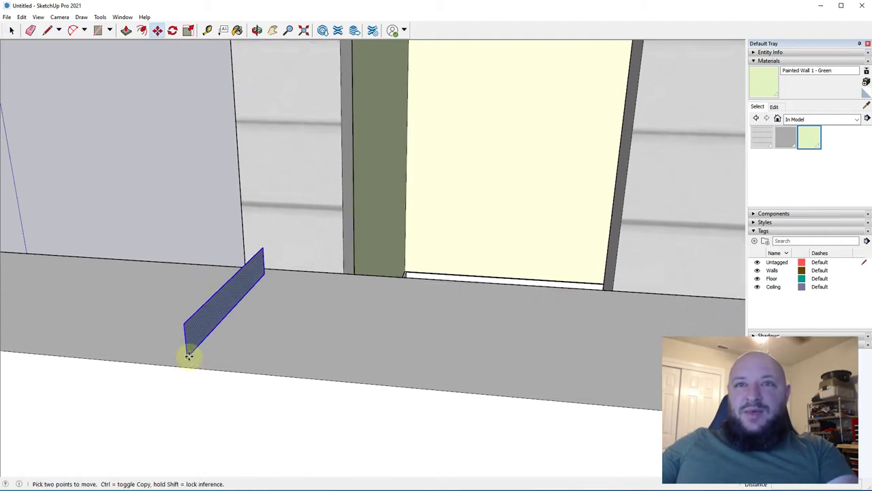
pyautogui.click(188, 353)
pyautogui.click(175, 360)
pyautogui.scroll(-2, 157, 300)
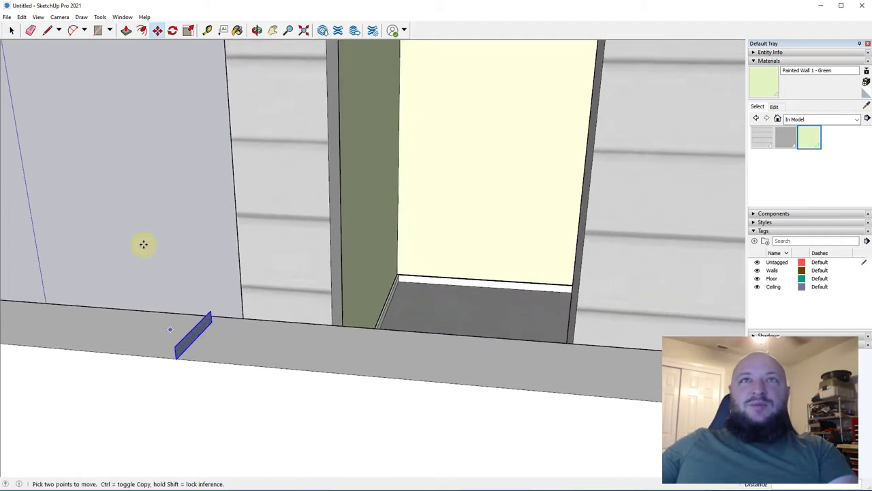
# - Draw a rectangle between opposite corners of the top opening so a face covers it
pyautogui.press('space')
pyautogui.click(58, 30)
pyautogui.click(59, 17)
pyautogui.moveTo(81, 17)
pyautogui.click(116, 103)
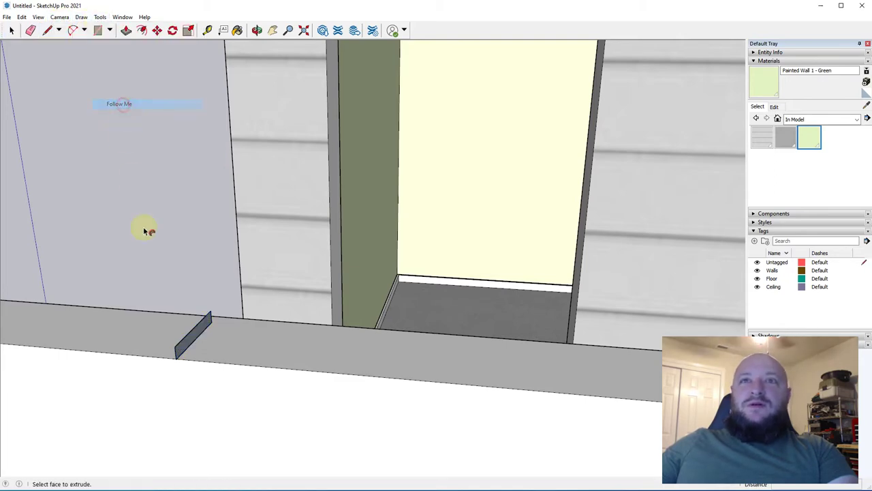
pyautogui.scroll(-1, 180, 342)
pyautogui.moveTo(202, 364); pyautogui.dragTo(196, 335, button='middle')
pyautogui.press('r')
pyautogui.click(77, 251)
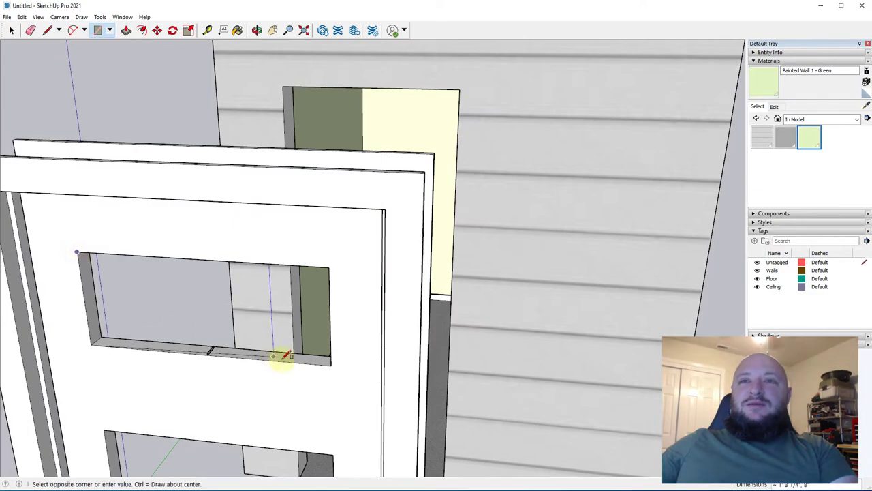
pyautogui.click(333, 363)
pyautogui.scroll(4, 229, 355)
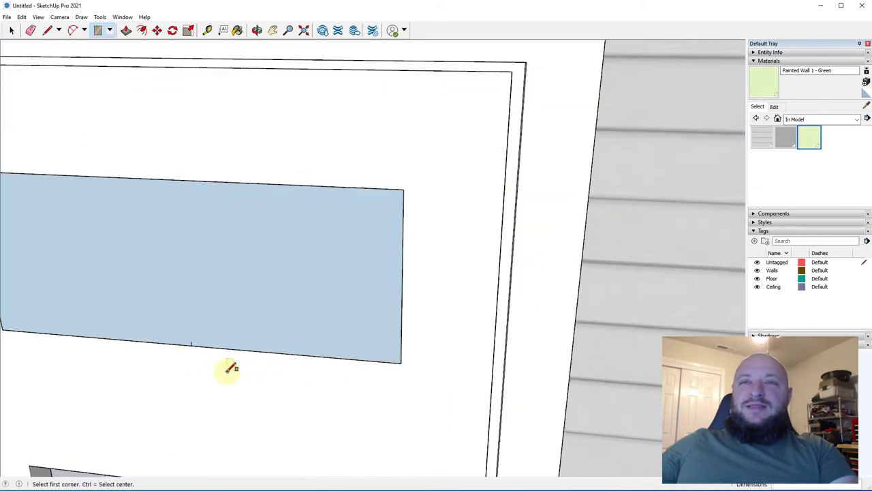
# - Try to move the upright profile by its lower corner where it meets the covering face
pyautogui.moveTo(230, 350); pyautogui.dragTo(173, 327, button='middle')
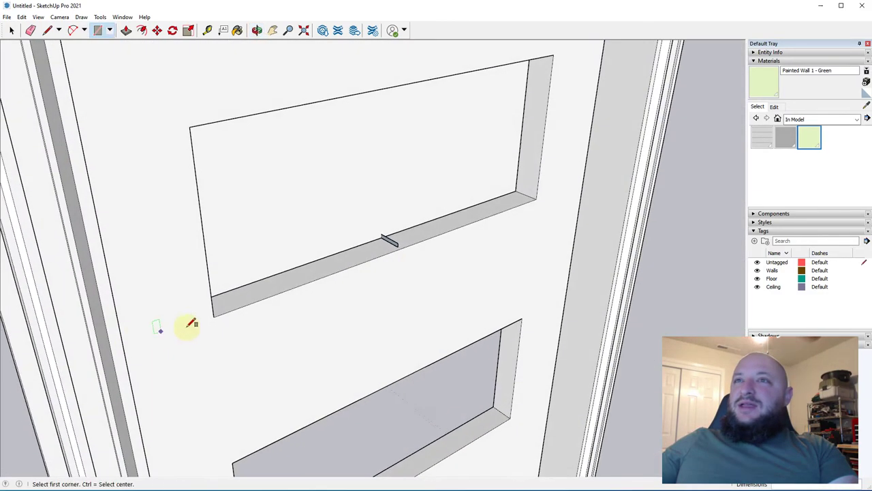
pyautogui.scroll(6, 388, 238)
pyautogui.press('space')
pyautogui.moveTo(377, 284); pyautogui.dragTo(676, 254, button='middle')
pyautogui.scroll(4, 360, 270)
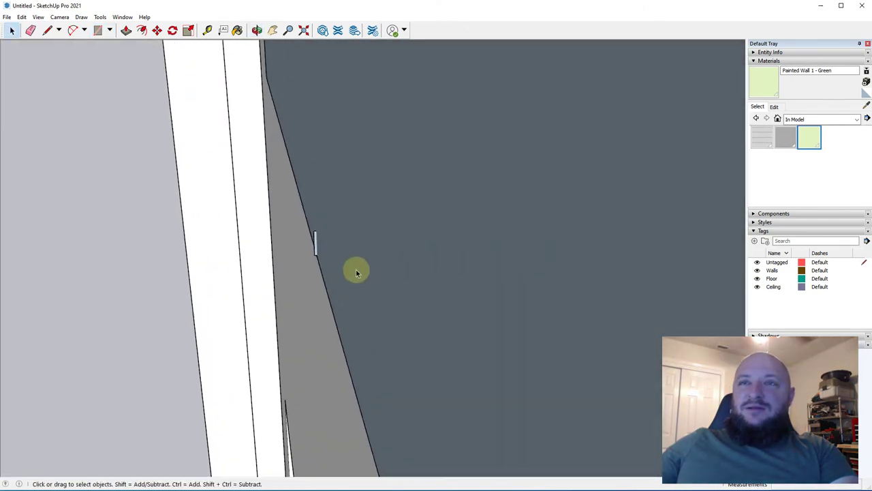
pyautogui.moveTo(318, 236); pyautogui.dragTo(391, 228, button='middle')
pyautogui.doubleClick(387, 229)
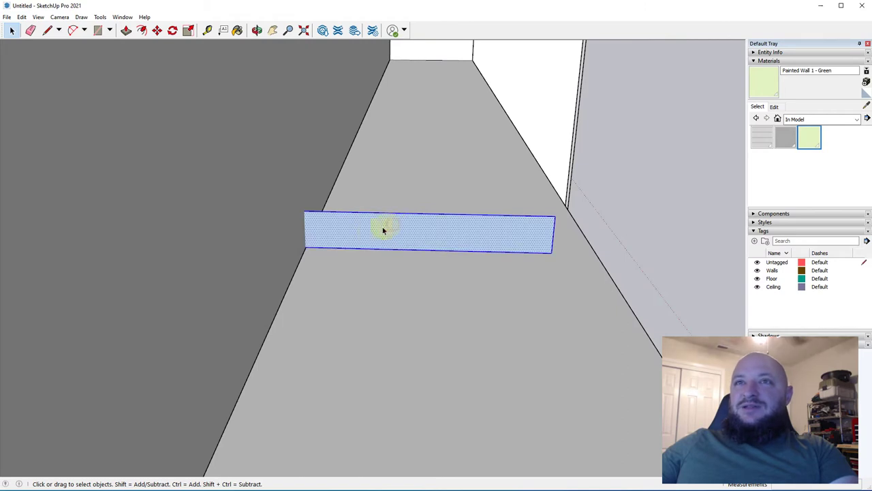
pyautogui.moveTo(314, 237); pyautogui.dragTo(374, 267, button='middle')
pyautogui.press('m')
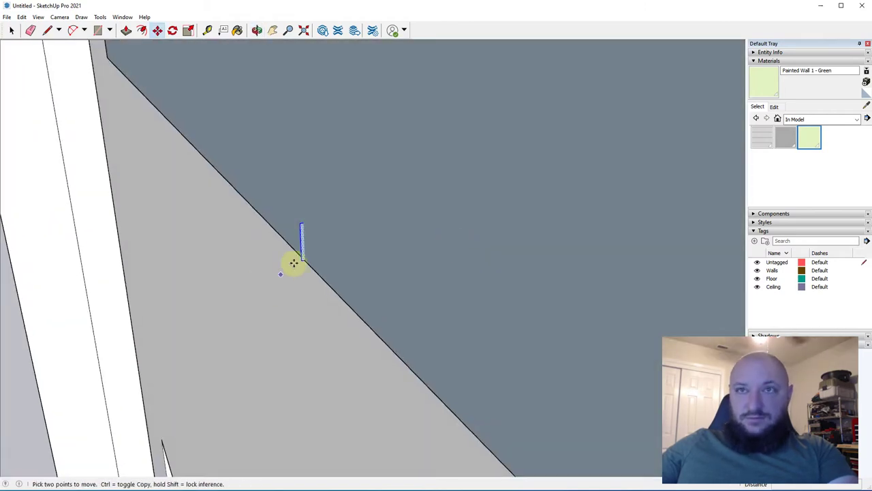
pyautogui.click(301, 259)
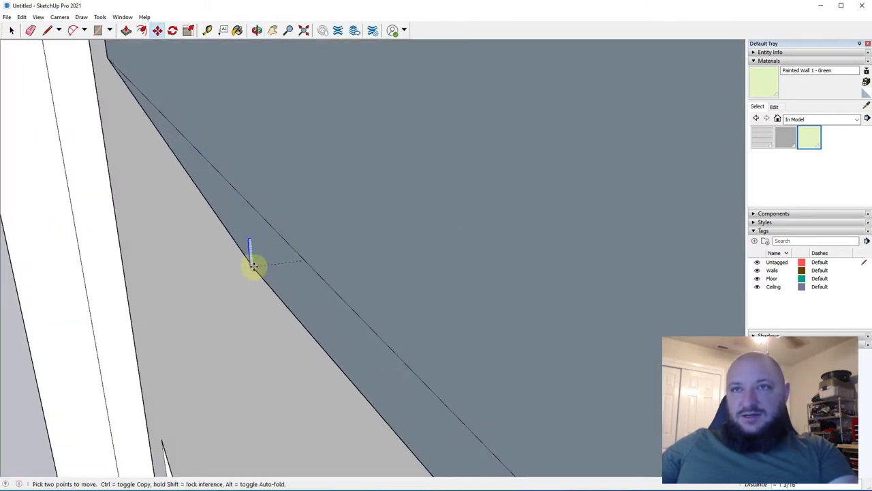
pyautogui.press('Escape')
# - Undo the covering rectangle and snap the upright profile's lower corner to the adjacent long edge of the sill
pyautogui.click(266, 267)
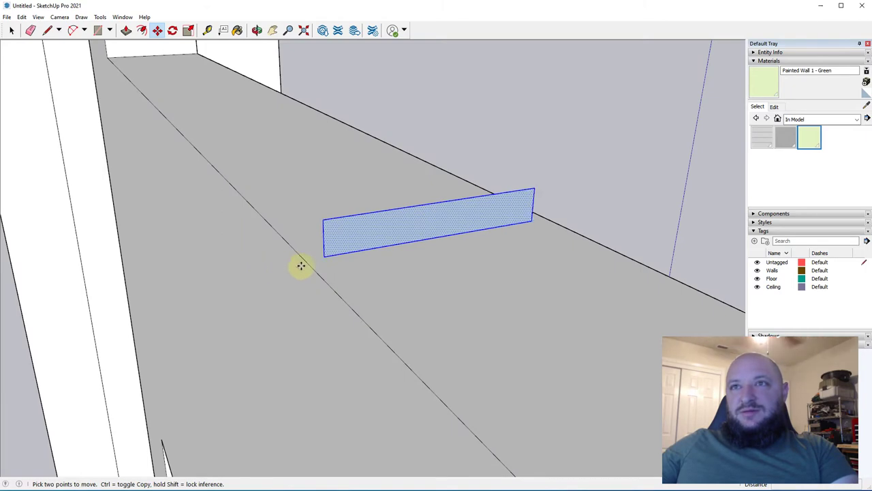
pyautogui.click(324, 258)
pyautogui.moveTo(306, 259)
pyautogui.mouseDown(button='middle')
pyautogui.moveTo(402, 291)
pyautogui.moveTo(298, 248)
pyautogui.mouseUp(button='middle')
pyautogui.scroll(-6, 298, 247)
# - Draw a new rectangle corner to corner across the top opening and select its face
pyautogui.press('r')
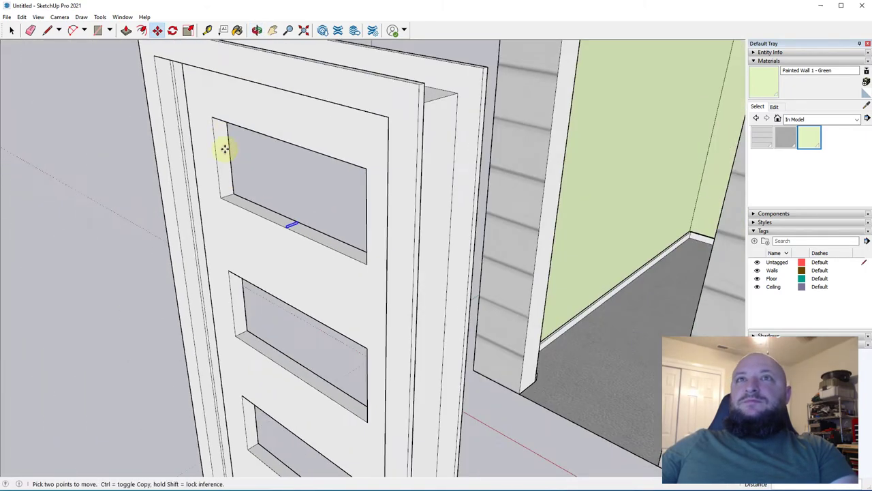
pyautogui.click(213, 116)
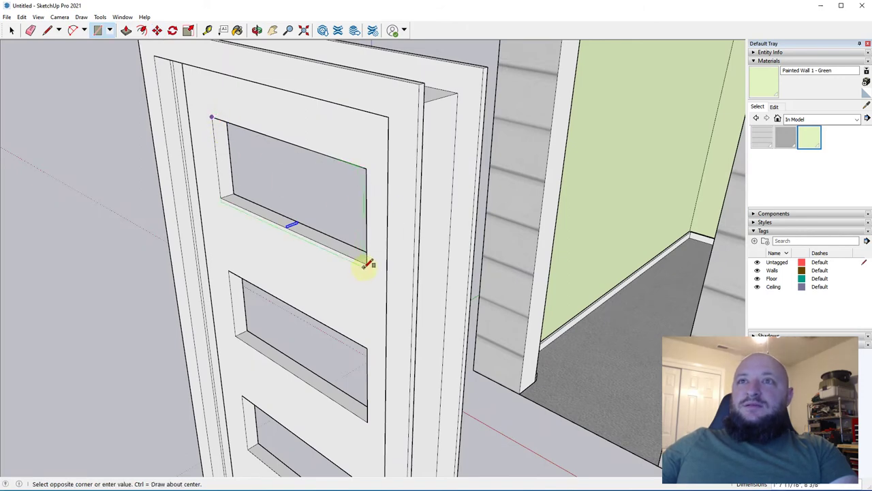
pyautogui.click(368, 263)
pyautogui.moveTo(368, 263); pyautogui.dragTo(405, 171, button='middle')
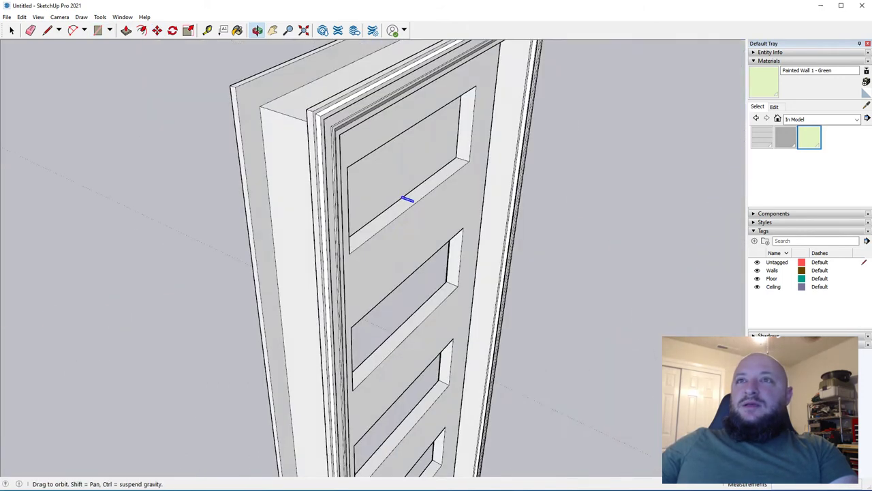
pyautogui.scroll(8, 405, 152)
pyautogui.moveTo(383, 216); pyautogui.dragTo(360, 199, button='middle')
pyautogui.press('space')
pyautogui.moveTo(306, 170)
pyautogui.mouseDown(button='middle')
pyautogui.moveTo(366, 185)
pyautogui.moveTo(315, 200)
pyautogui.moveTo(347, 216)
pyautogui.moveTo(329, 203)
pyautogui.mouseUp(button='middle')
pyautogui.click(327, 204)
pyautogui.click(313, 209)
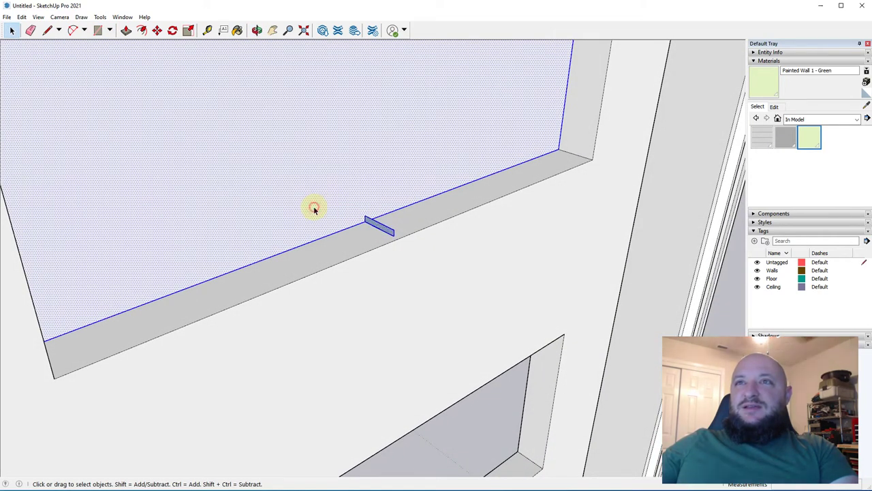
pyautogui.keyDown('shift'); pyautogui.click(313, 209); pyautogui.keyUp('shift')
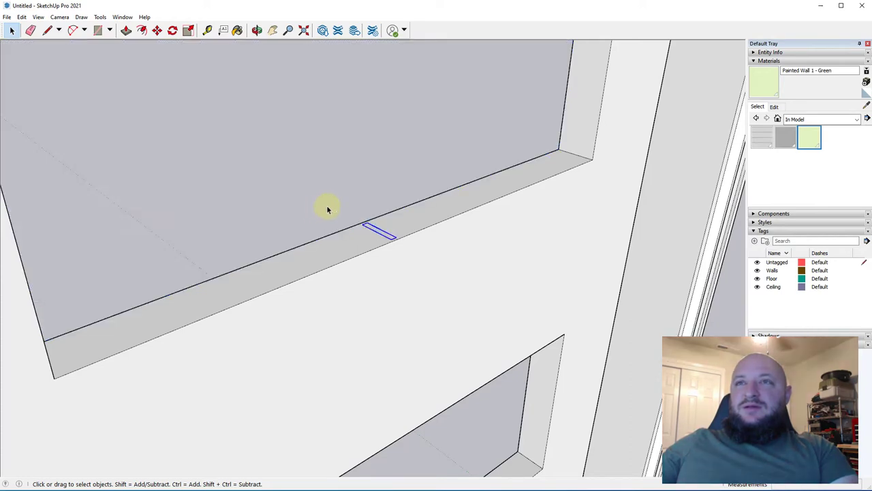
# - Try to move the upright profile's lower front corner onto the midpoint of the sill's front edge
pyautogui.moveTo(362, 248); pyautogui.dragTo(400, 233, button='middle')
pyautogui.press('m')
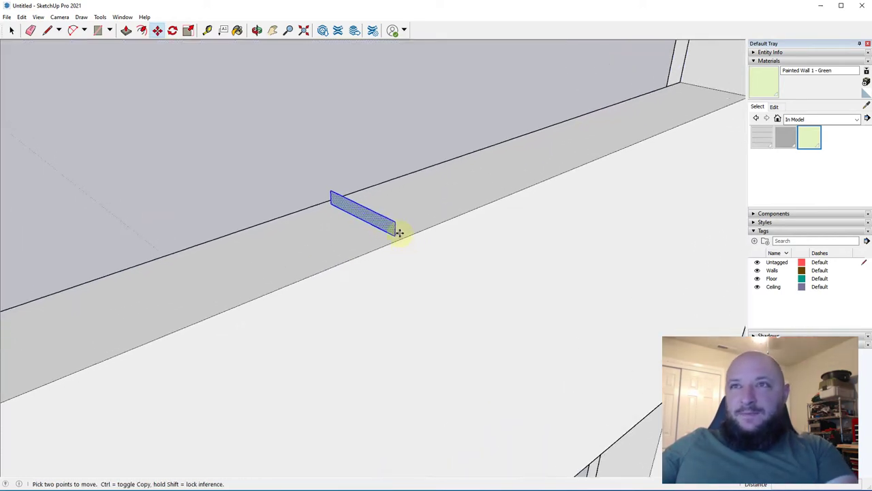
pyautogui.click(394, 233)
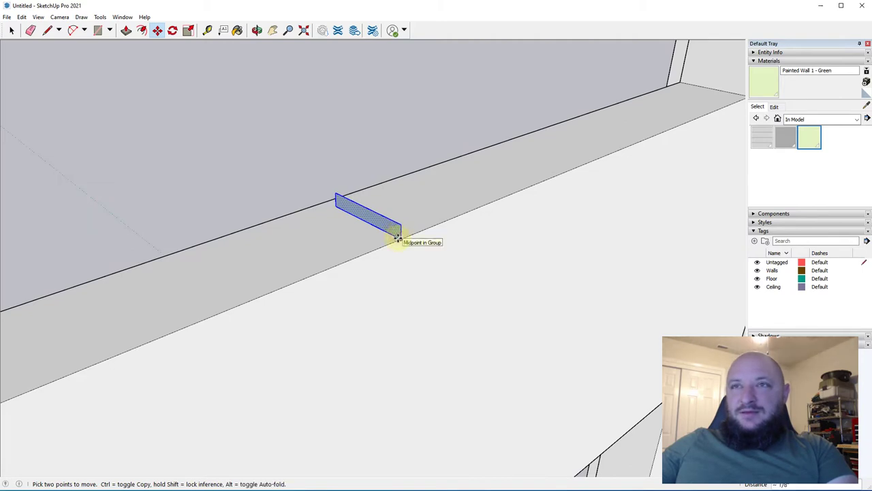
pyautogui.press('Escape')
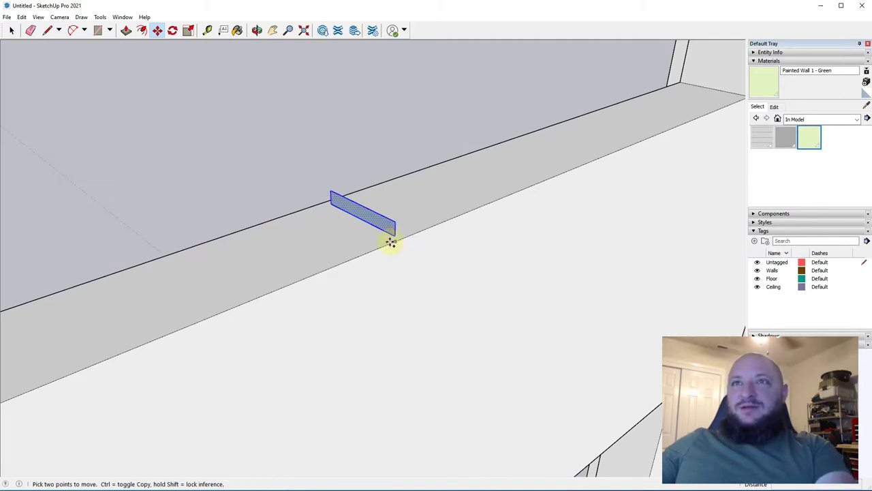
pyautogui.hotkey('ctrl', 'z')
pyautogui.hotkey('ctrl', 'y')
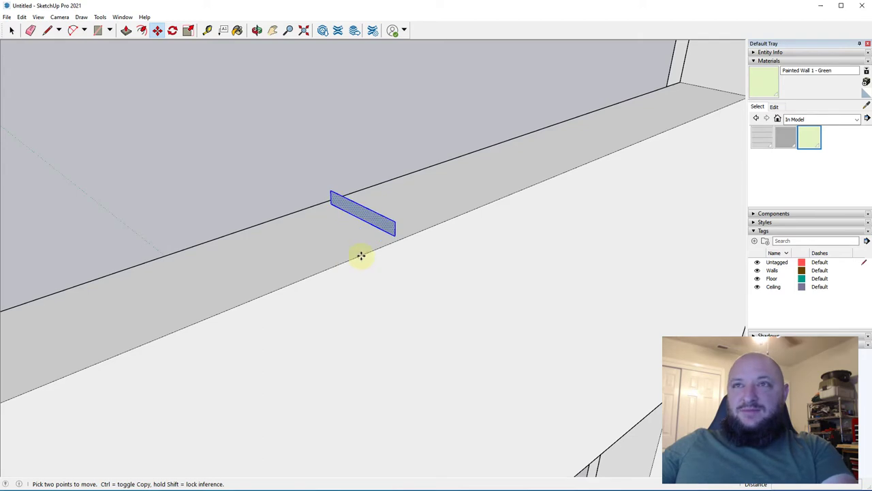
# - Move the small trim profile about 1/8" to the outer edge of the door's top opening sill
pyautogui.moveTo(316, 191); pyautogui.dragTo(268, 255, button='middle')
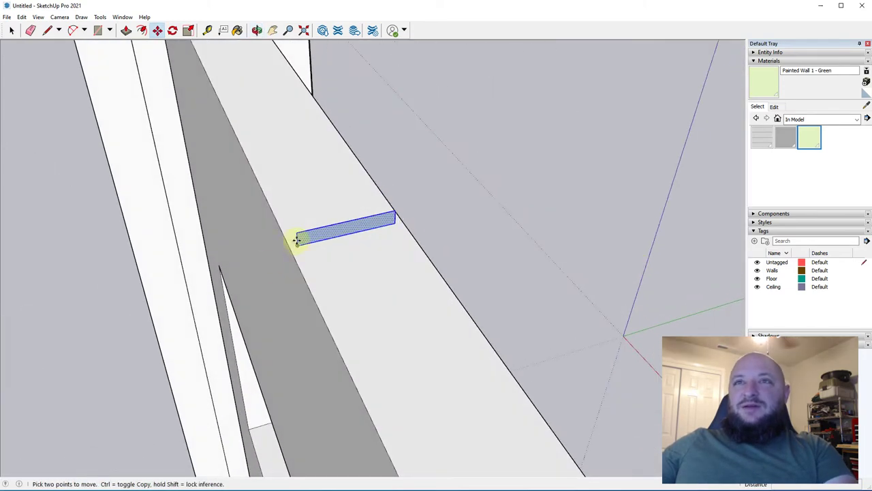
pyautogui.click(291, 243)
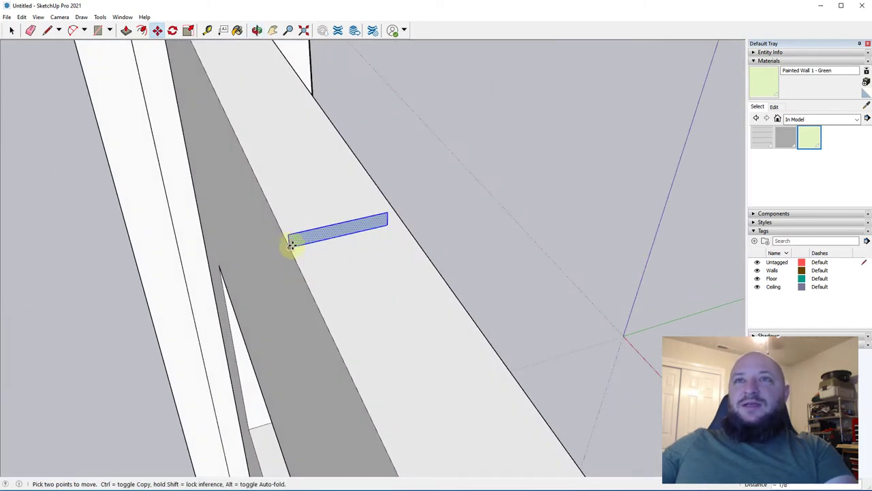
pyautogui.click(289, 246)
pyautogui.moveTo(382, 315); pyautogui.dragTo(464, 327, button='middle')
pyautogui.scroll(-7, 276, 228)
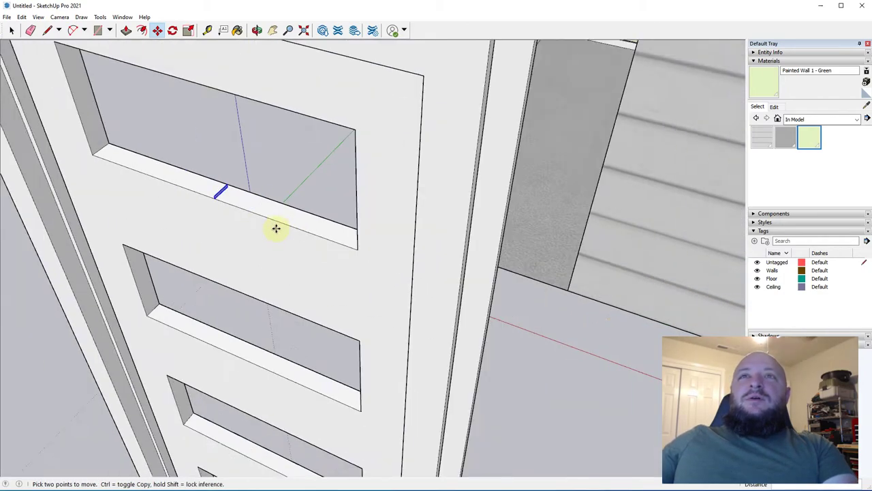
# - Draw a rectangle from corner to corner across the door's top opening to close it with a face
pyautogui.press('r')
pyautogui.click(141, 111)
pyautogui.click(327, 234)
# - Try to extrude the trim profile along the top opening's sill with Follow Me
pyautogui.moveTo(341, 239); pyautogui.dragTo(359, 237, button='middle')
pyautogui.scroll(6, 359, 237)
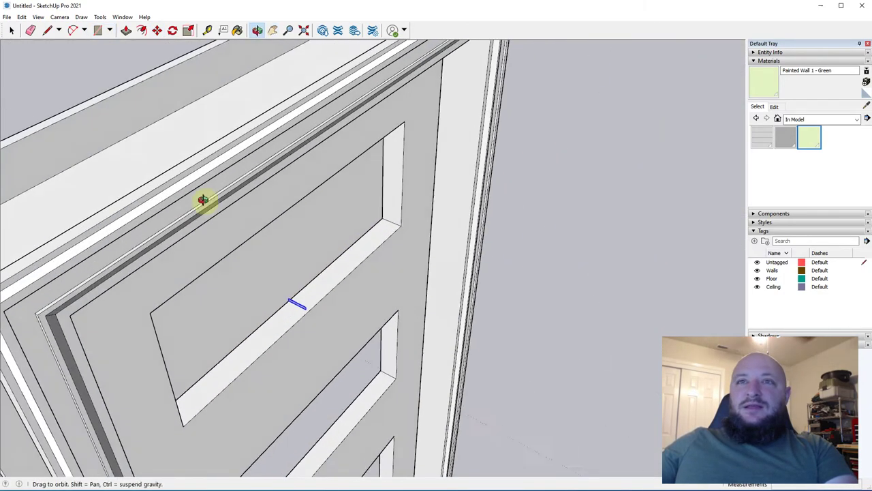
pyautogui.click(59, 17)
pyautogui.moveTo(100, 17)
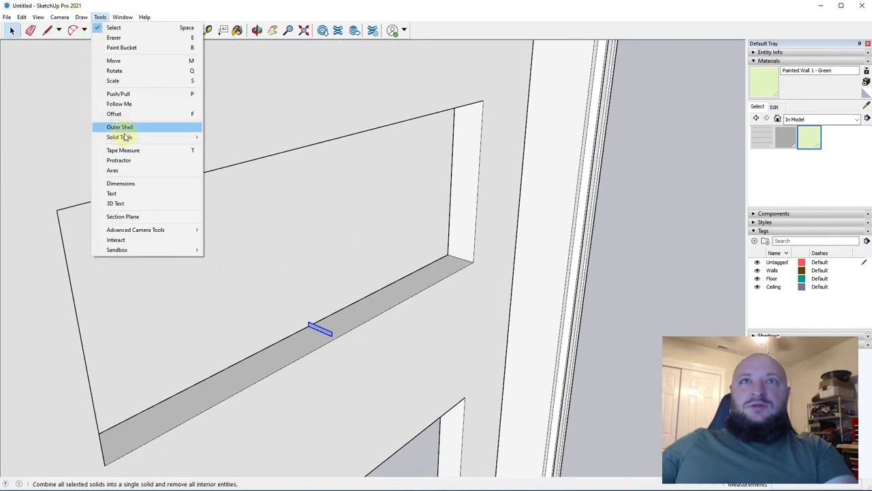
pyautogui.click(117, 94)
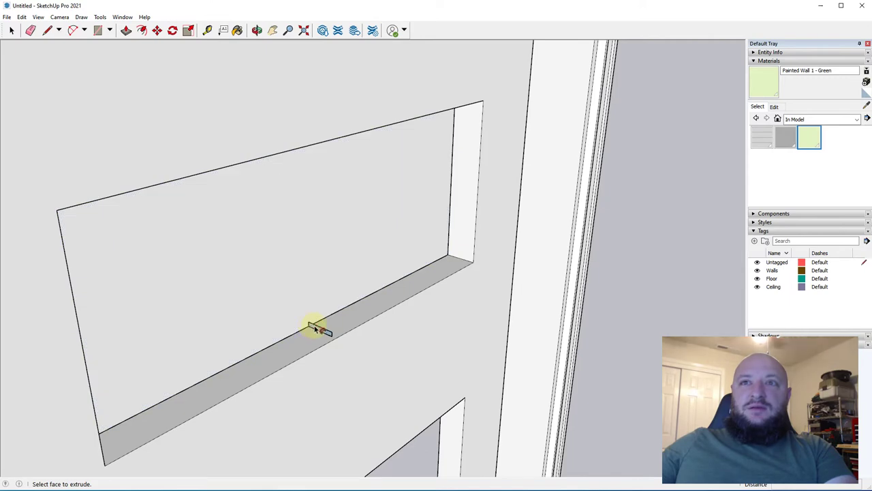
pyautogui.click(311, 325)
pyautogui.click(317, 331)
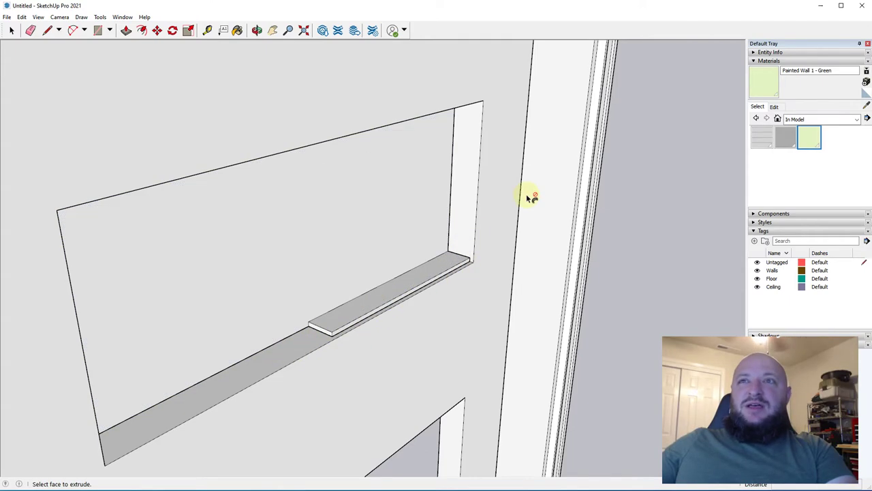
pyautogui.moveTo(354, 325); pyautogui.dragTo(323, 307, button='middle')
pyautogui.hotkey('ctrl', 'z')
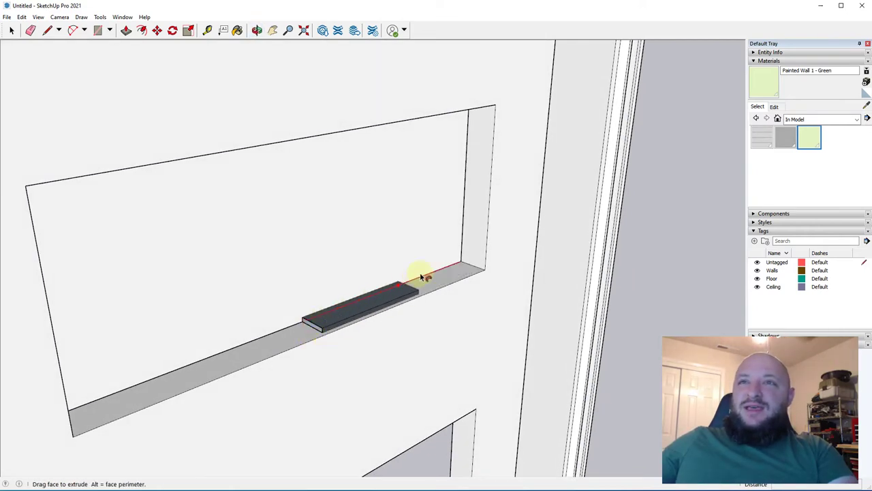
# - Extrude the trim profile around all four sides of the top opening with Follow Me
pyautogui.moveTo(468, 175); pyautogui.dragTo(438, 76, button='middle')
pyautogui.moveTo(473, 175); pyautogui.dragTo(195, 193, button='middle')
pyautogui.moveTo(192, 263); pyautogui.dragTo(307, 341, button='middle')
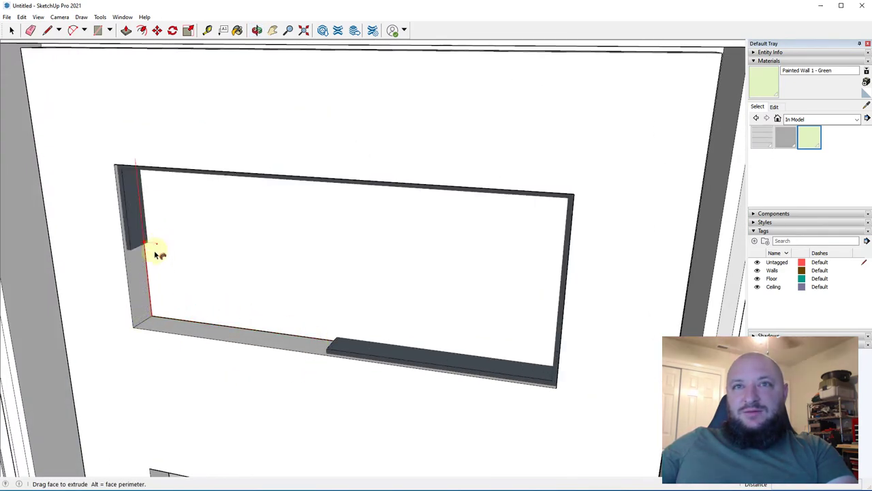
pyautogui.moveTo(156, 323); pyautogui.dragTo(133, 358, button='middle')
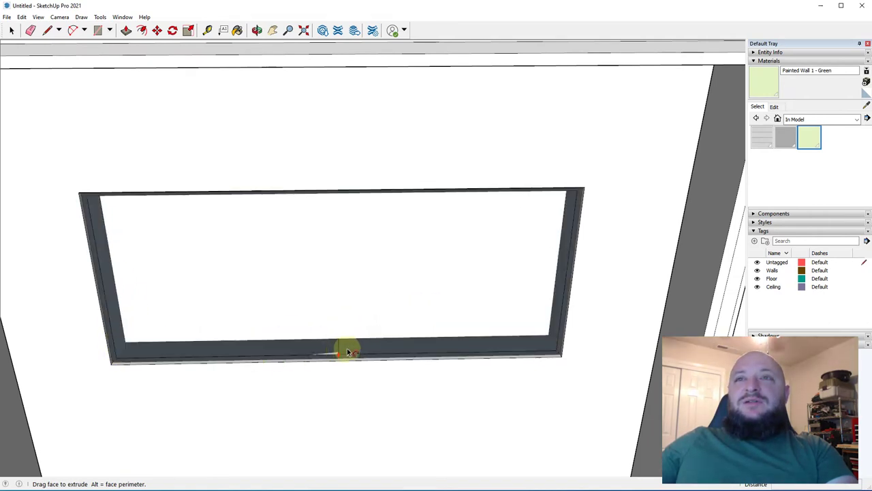
# - Erase the leftover seam edges on the lower trim piece where the Follow Me path starts and ends
pyautogui.scroll(6, 334, 379)
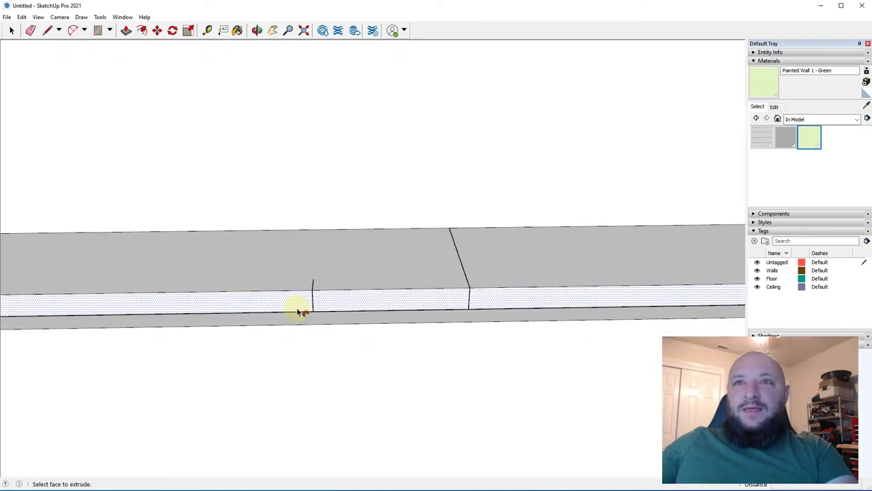
pyautogui.moveTo(306, 299); pyautogui.dragTo(440, 325, button='middle')
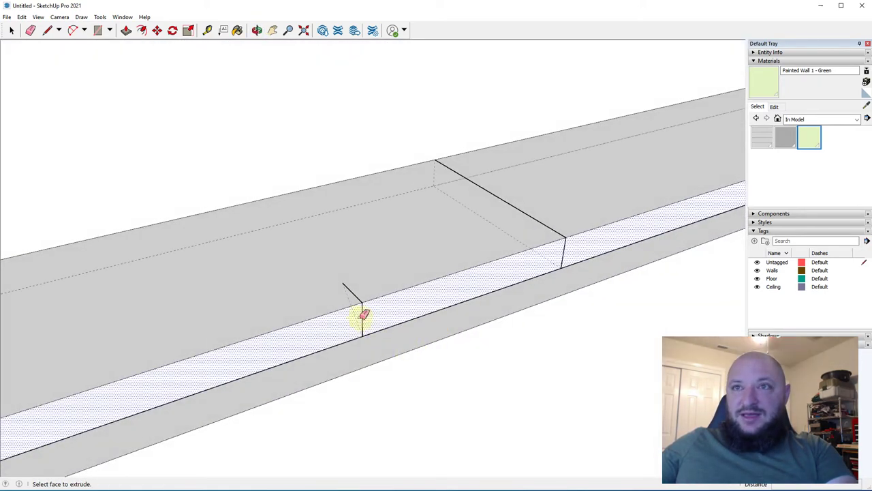
pyautogui.press('e')
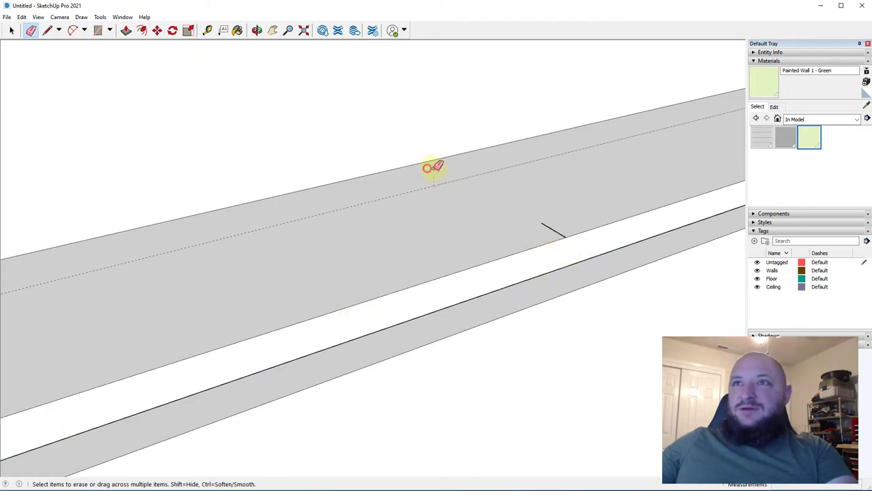
pyautogui.scroll(3, 415, 221)
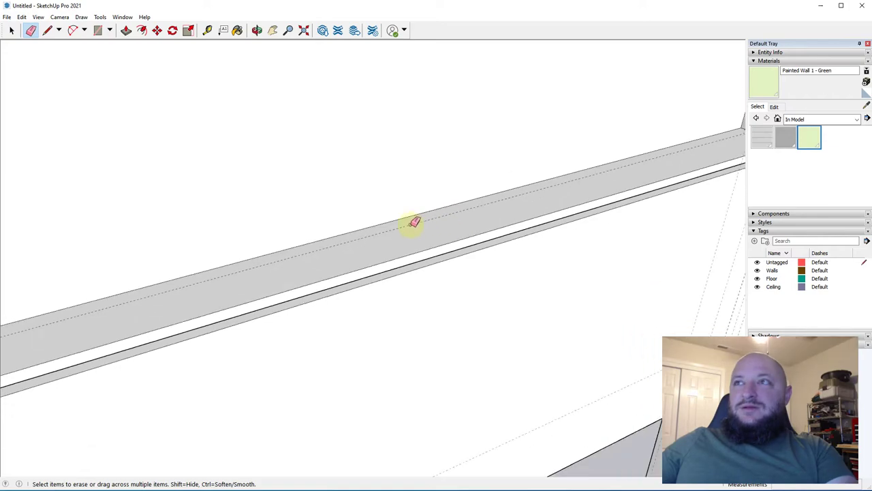
pyautogui.scroll(-5, 361, 224)
# - Hide the back edges and delete the face covering the top opening
pyautogui.moveTo(360, 224)
pyautogui.mouseDown(button='middle')
pyautogui.moveTo(668, 210)
pyautogui.moveTo(234, 255)
pyautogui.moveTo(386, 247)
pyautogui.mouseUp(button='middle')
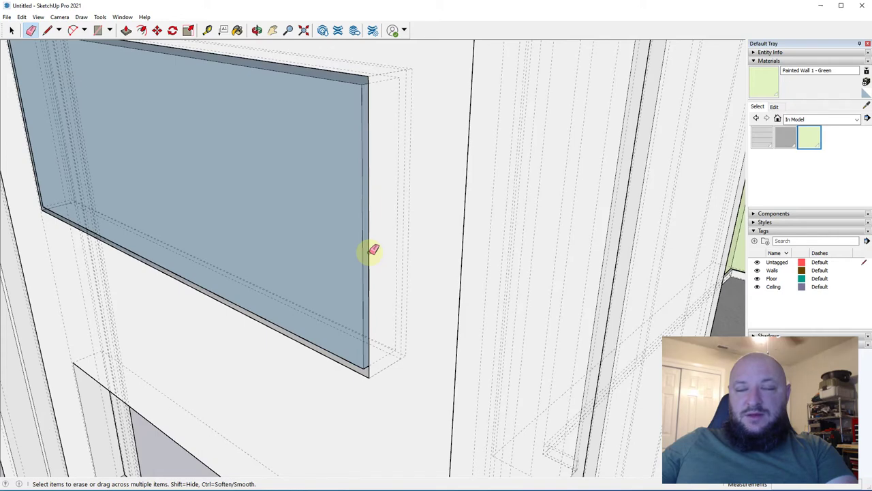
pyautogui.press('k')
pyautogui.moveTo(302, 260); pyautogui.dragTo(314, 253, button='middle')
pyautogui.scroll(-2, 313, 254)
pyautogui.press('space')
pyautogui.click(285, 252)
pyautogui.press('Delete')
# - Draw a rectangle across the outer corners of the trim in the top opening and select its face
pyautogui.press('r')
pyautogui.click(58, 86)
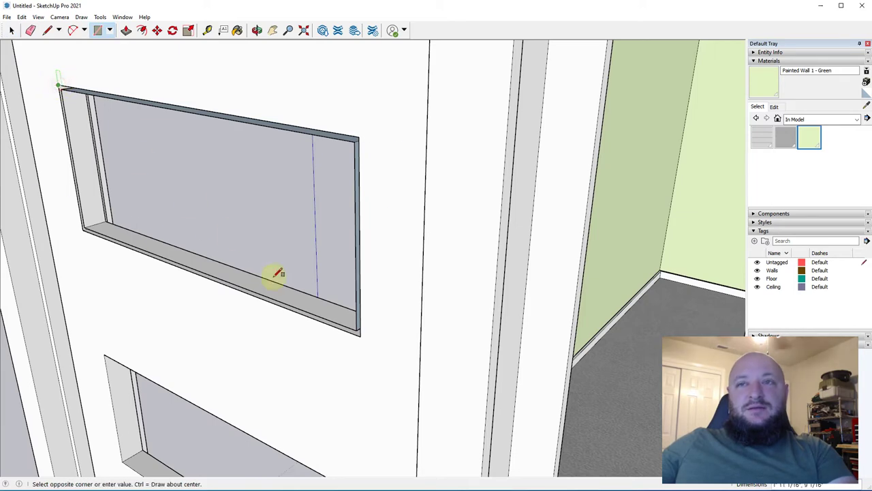
pyautogui.click(359, 334)
pyautogui.press('space')
pyautogui.click(218, 214)
pyautogui.moveTo(218, 214); pyautogui.dragTo(244, 188, button='middle')
# - Draw a second rectangle on the trim's inner corners and delete the inner face, leaving the trim's front face
pyautogui.press('r')
pyautogui.scroll(-2, 226, 185)
pyautogui.click(336, 151)
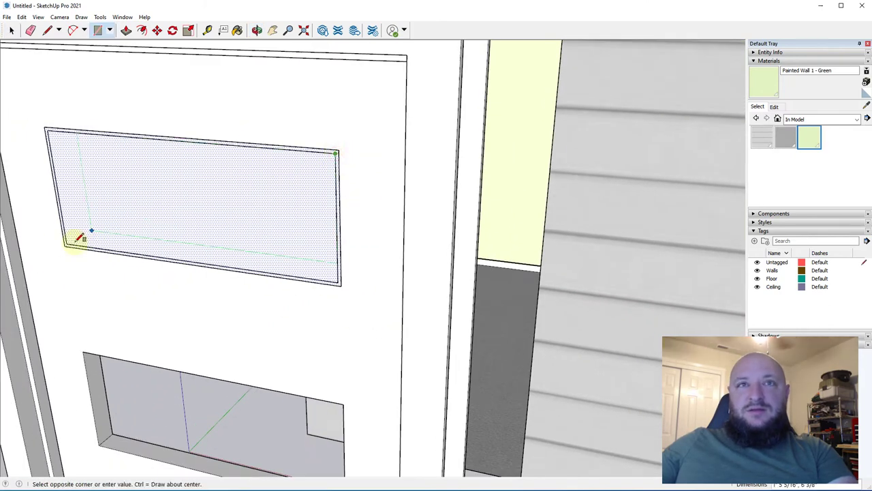
pyautogui.click(68, 243)
pyautogui.press('space')
pyautogui.click(136, 209)
pyautogui.press('Delete')
# - Select the whole trim frame with back edges displayed and move it about 1/8" along the opening's depth
pyautogui.moveTo(152, 255); pyautogui.dragTo(127, 216, button='middle')
pyautogui.scroll(3, 127, 217)
pyautogui.scroll(2, 127, 217)
pyautogui.moveTo(169, 243); pyautogui.dragTo(505, 226, button='middle')
pyautogui.scroll(-2, 279, 226)
pyautogui.tripleClick(269, 219)
pyautogui.moveTo(268, 220); pyautogui.dragTo(21, 149, button='middle')
pyautogui.moveTo(244, 248); pyautogui.dragTo(266, 255, button='middle')
pyautogui.press('k')
pyautogui.moveTo(273, 224); pyautogui.dragTo(369, 323, button='middle')
pyautogui.press('m')
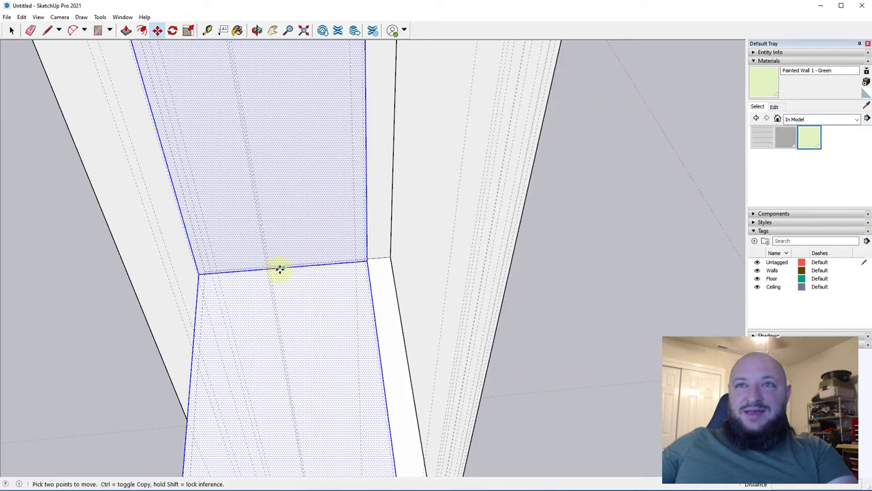
pyautogui.moveTo(279, 270); pyautogui.dragTo(303, 262)
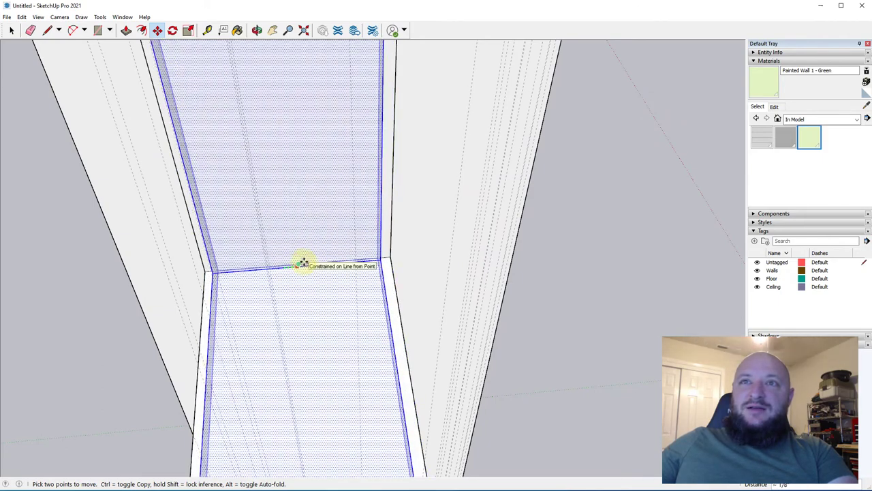
pyautogui.click(302, 263)
# - Turn off the back edges and make the trim frame a group
pyautogui.moveTo(302, 263); pyautogui.dragTo(413, 253, button='middle')
pyautogui.scroll(-6, 413, 253)
pyautogui.moveTo(377, 298); pyautogui.dragTo(296, 251, button='middle')
pyautogui.press('k')
pyautogui.scroll(6, 392, 265)
pyautogui.rightClick(350, 225)
pyautogui.click(392, 302)
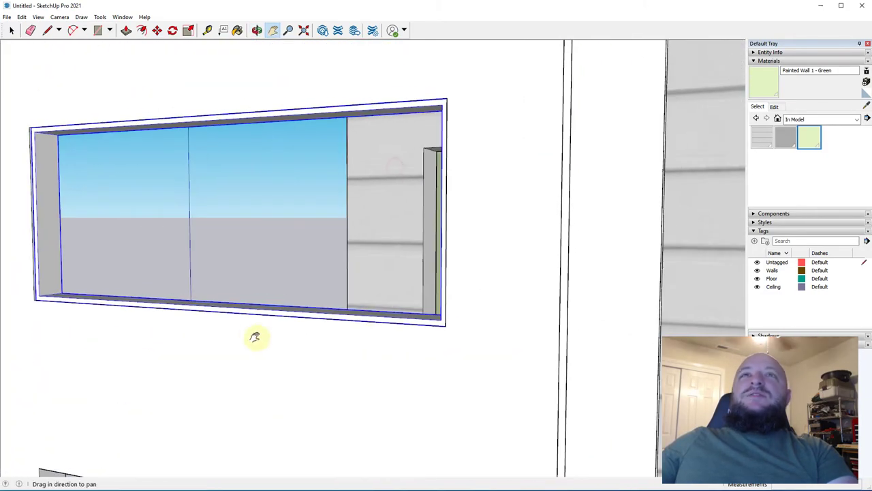
# - Draw a rectangle between opposite inner corners of the trim frame to form the panel face
pyautogui.moveTo(254, 337); pyautogui.dragTo(230, 264, button='middle')
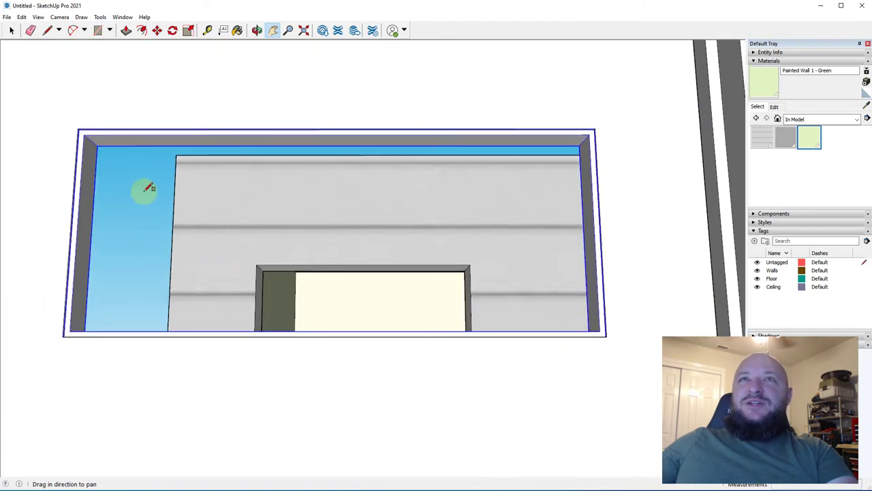
pyautogui.press('r')
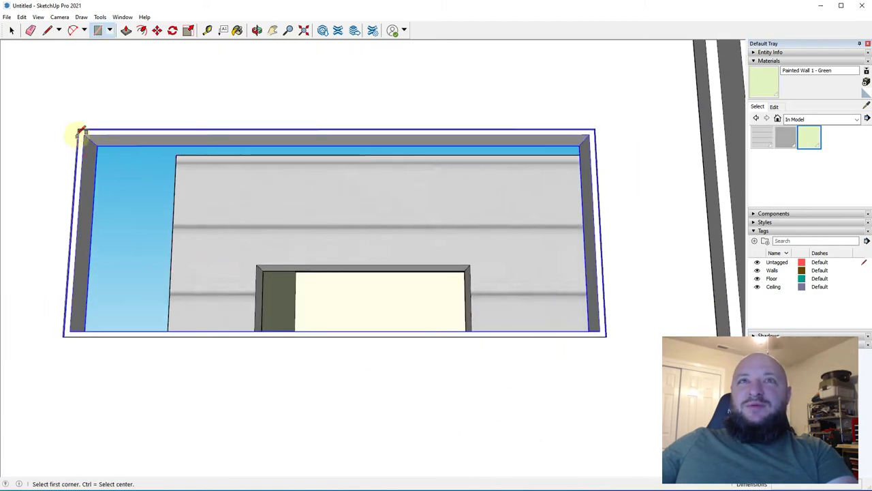
pyautogui.click(84, 134)
pyautogui.moveTo(84, 133); pyautogui.dragTo(287, 304, button='middle')
pyautogui.keyDown('shift'); pyautogui.moveTo(511, 464); pyautogui.dragTo(395, 296, button='middle'); pyautogui.keyUp('shift')
pyautogui.scroll(2, 454, 302)
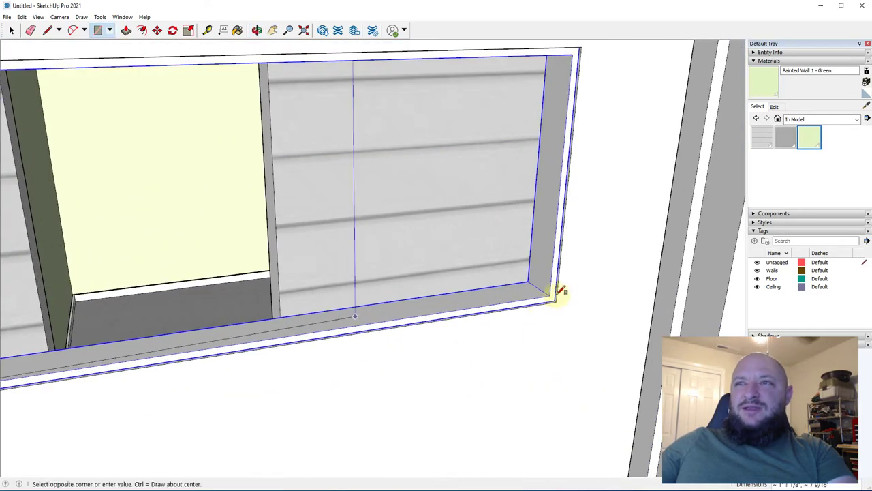
pyautogui.click(552, 296)
# - Push/Pull the panel face in the top opening to a thickness of 1/4"
pyautogui.moveTo(321, 345); pyautogui.dragTo(757, 358, button='middle')
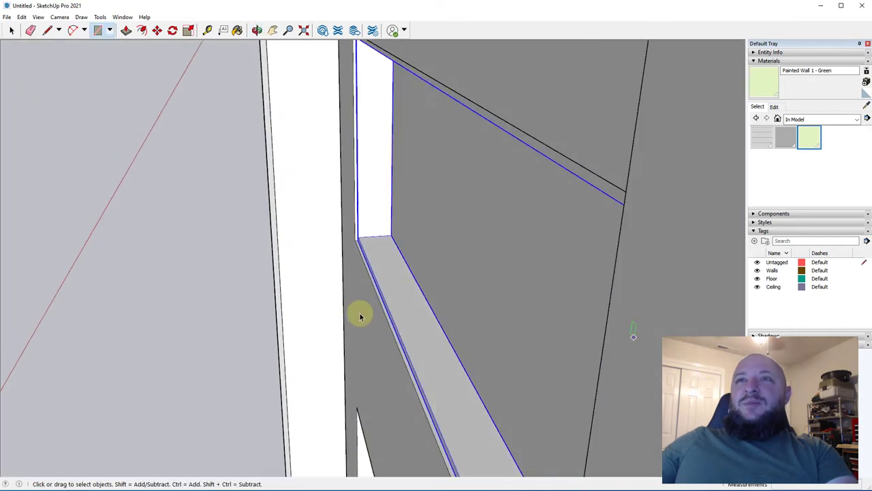
pyautogui.press('space')
pyautogui.scroll(4, 362, 315)
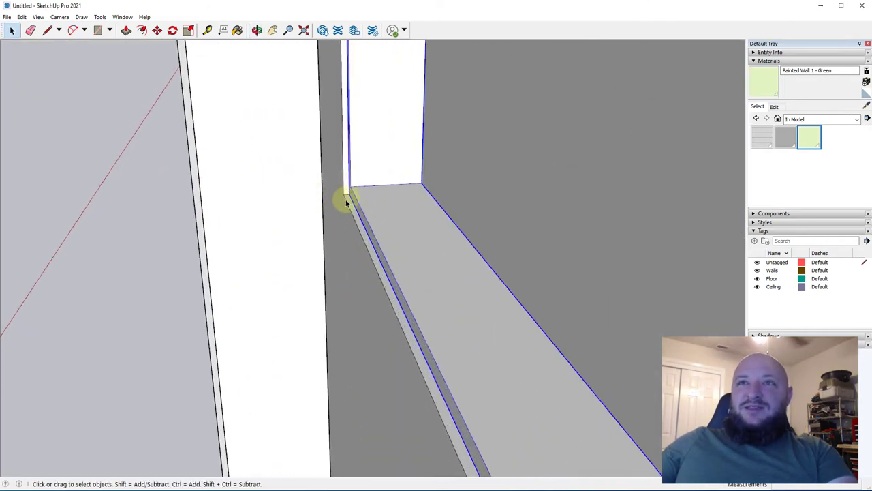
pyautogui.moveTo(370, 215); pyautogui.dragTo(409, 306, button='middle')
pyautogui.press('p')
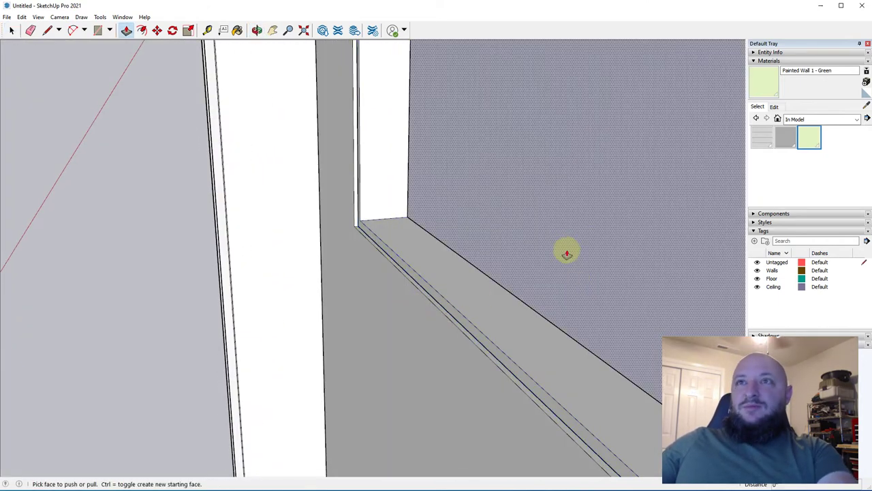
pyautogui.click(565, 251)
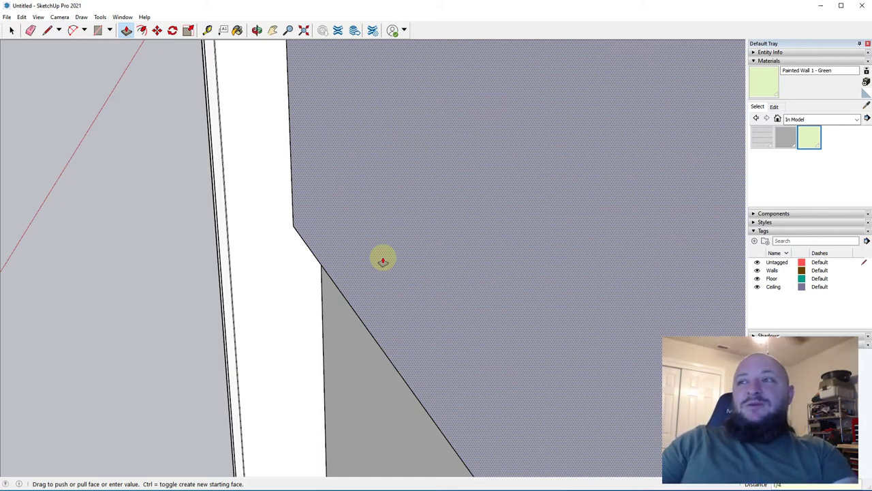
pyautogui.press('Return')
# - Select the whole panel and move it to the midpoint of the trim frame's depth
pyautogui.press('space')
pyautogui.moveTo(469, 221); pyautogui.dragTo(388, 230, button='middle')
pyautogui.click(332, 191)
pyautogui.press('m')
pyautogui.click(390, 215)
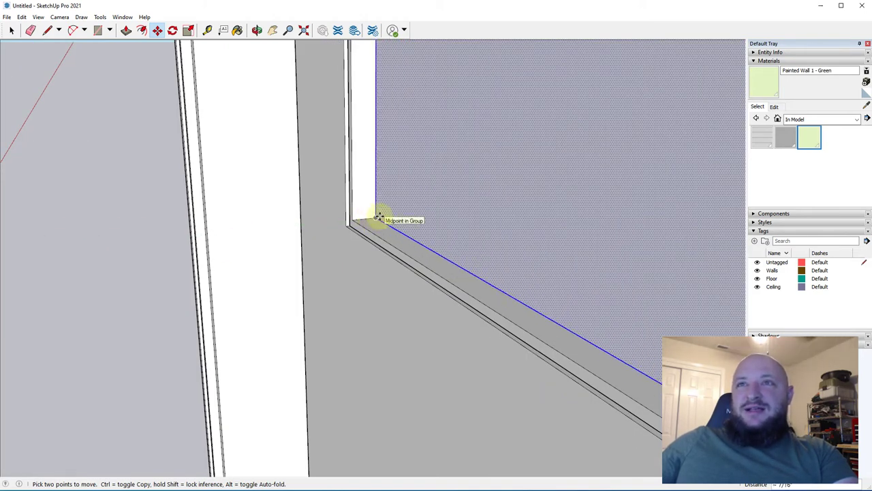
pyautogui.scroll(3, 379, 217)
pyautogui.click(374, 216)
# - Make the panel a group and combine it with the trim frame in one group
pyautogui.moveTo(370, 208); pyautogui.dragTo(446, 208, button='middle')
pyautogui.press('space')
pyautogui.rightClick(508, 209)
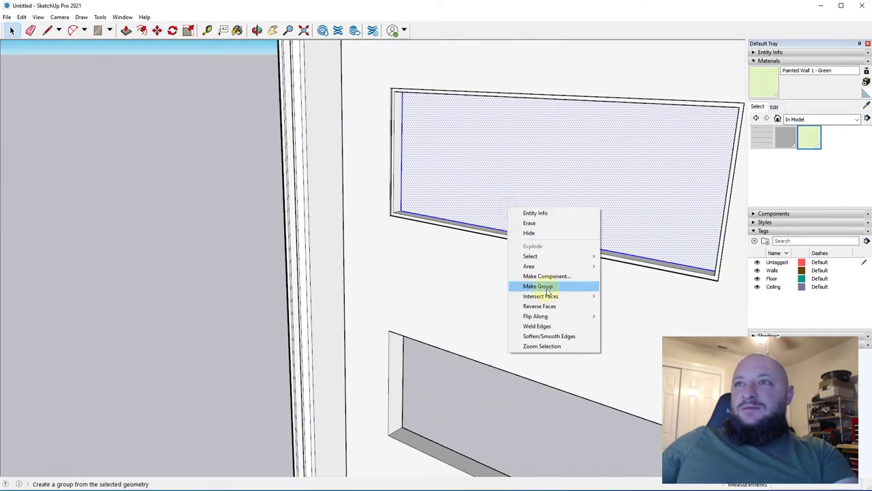
pyautogui.click(539, 286)
pyautogui.moveTo(538, 285); pyautogui.dragTo(431, 208, button='middle')
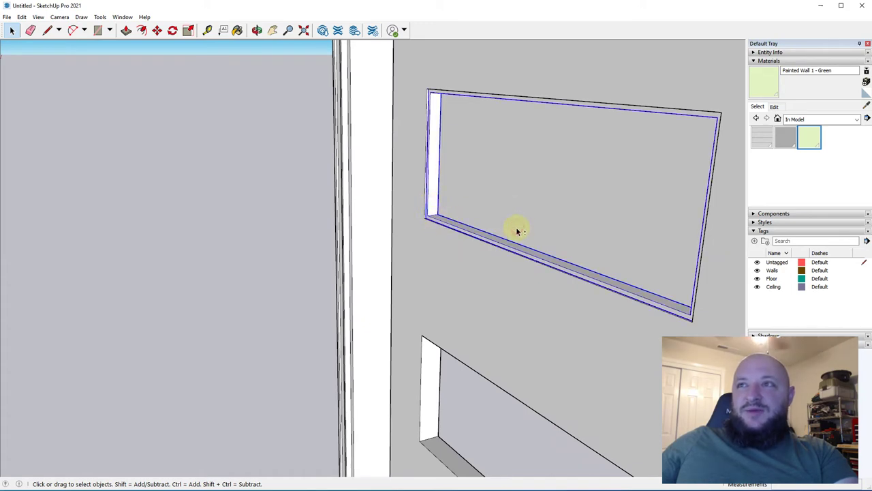
pyautogui.rightClick(488, 191)
pyautogui.click(518, 279)
# - Copy the grouped panel and trim down the door at 1' 4" spacing into the three openings below
pyautogui.moveTo(522, 200); pyautogui.dragTo(259, 191, button='middle')
pyautogui.keyDown('shift'); pyautogui.moveTo(235, 316); pyautogui.dragTo(311, 156, button='middle'); pyautogui.keyUp('shift')
pyautogui.scroll(-2, 311, 155)
pyautogui.keyDown('shift'); pyautogui.moveTo(276, 234); pyautogui.dragTo(242, 344, button='middle'); pyautogui.keyUp('shift')
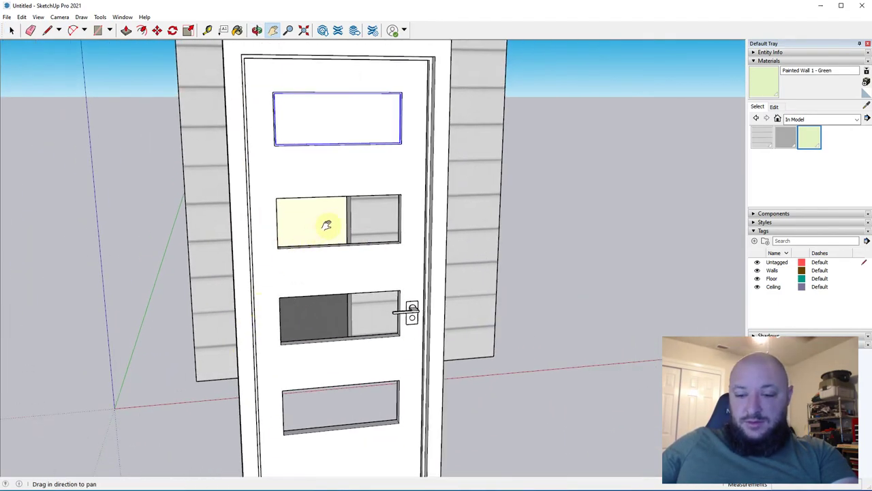
pyautogui.scroll(5, 322, 227)
pyautogui.scroll(-5, 292, 337)
pyautogui.scroll(-2, 357, 189)
pyautogui.scroll(4, 341, 242)
pyautogui.scroll(1, 341, 242)
pyautogui.press('m')
pyautogui.click(349, 199)
pyautogui.press('ctrl')
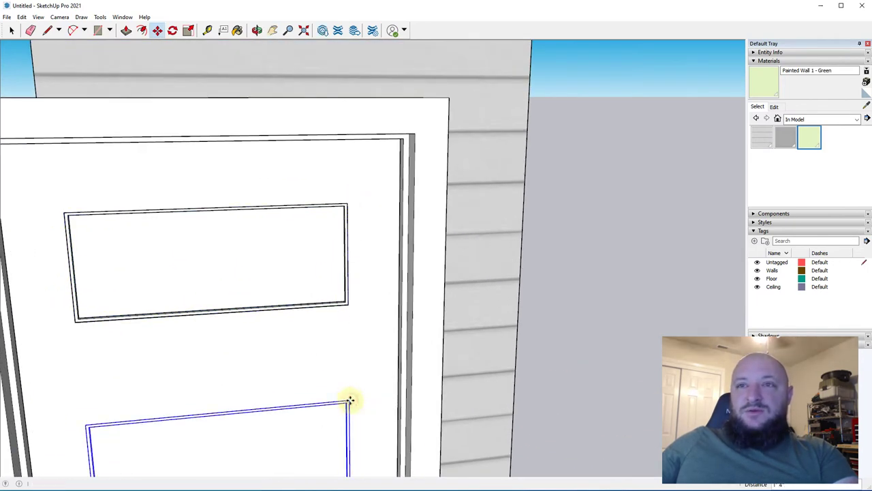
pyautogui.press('Return')
pyautogui.scroll(-3, 350, 401)
pyautogui.keyDown('shift'); pyautogui.moveTo(310, 420); pyautogui.dragTo(317, 155, button='middle'); pyautogui.keyUp('shift')
pyautogui.scroll(-2, 345, 413)
pyautogui.keyDown('shift'); pyautogui.moveTo(345, 413); pyautogui.dragTo(535, 357, button='middle'); pyautogui.keyUp('shift')
# - Paint the panel in the door's top opening with Translucent Glass Blue from the Glass and Mirrors collection
pyautogui.scroll(1, 324, 381)
pyautogui.press('space')
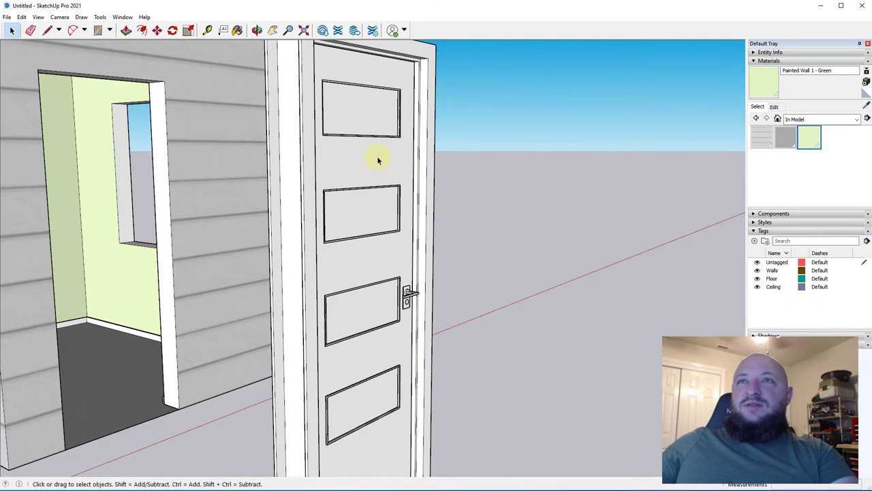
pyautogui.moveTo(397, 151); pyautogui.dragTo(236, 226, button='middle')
pyautogui.scroll(5, 275, 146)
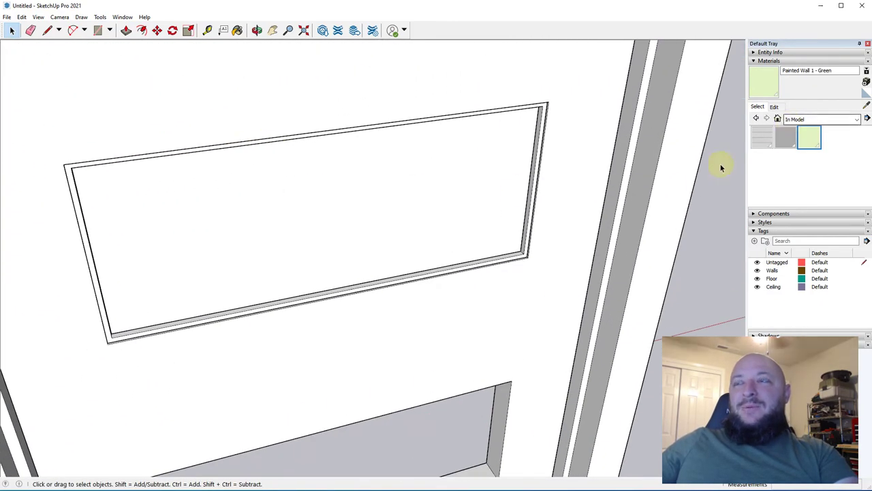
pyautogui.doubleClick(436, 207)
pyautogui.click(436, 207)
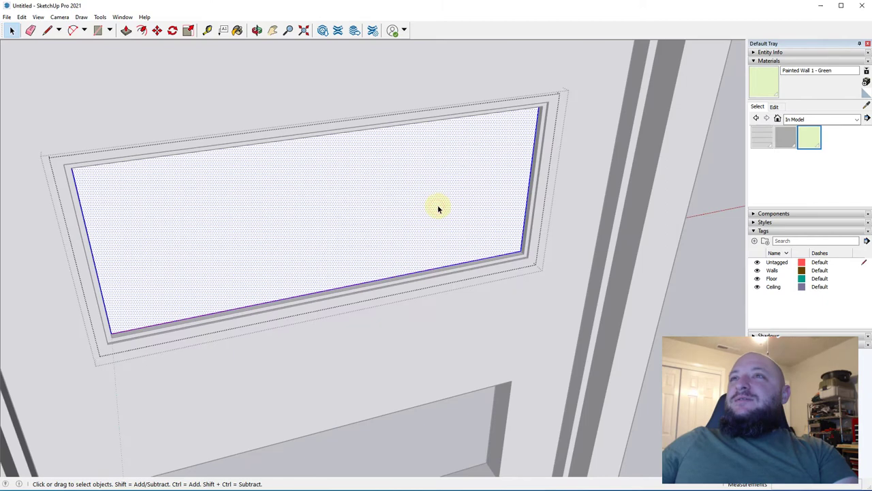
pyautogui.click(820, 121)
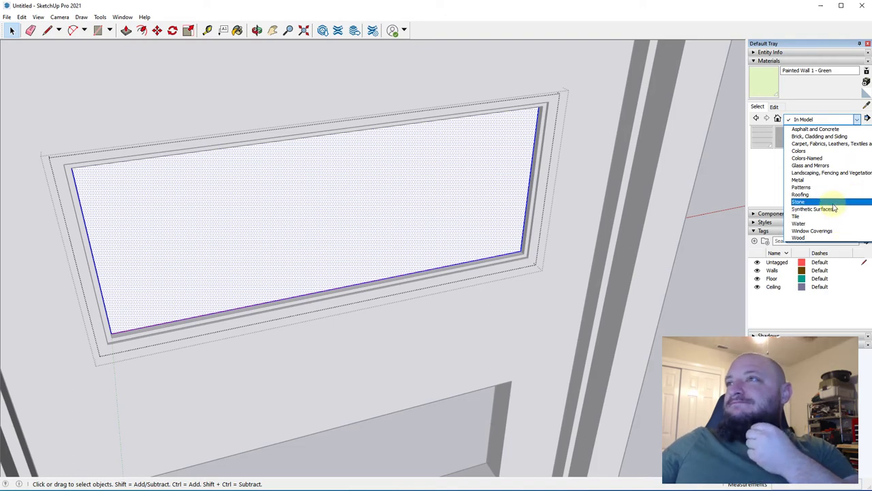
pyautogui.click(802, 166)
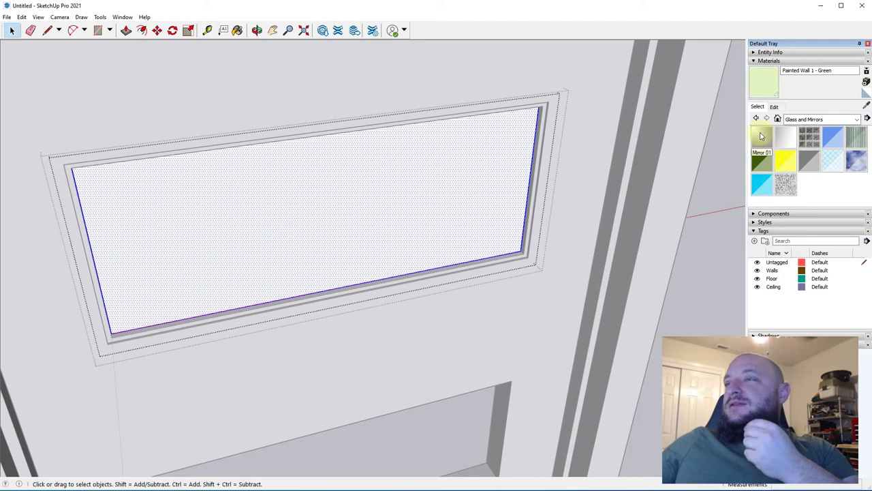
pyautogui.click(831, 141)
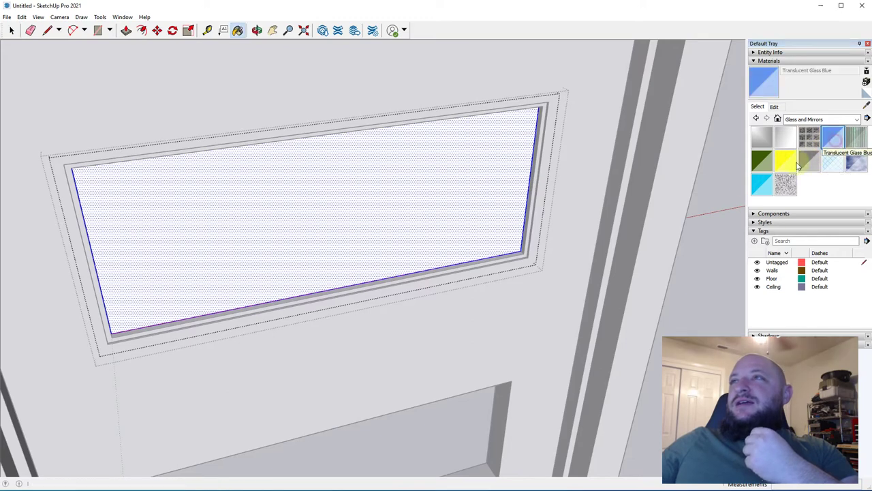
pyautogui.click(367, 254)
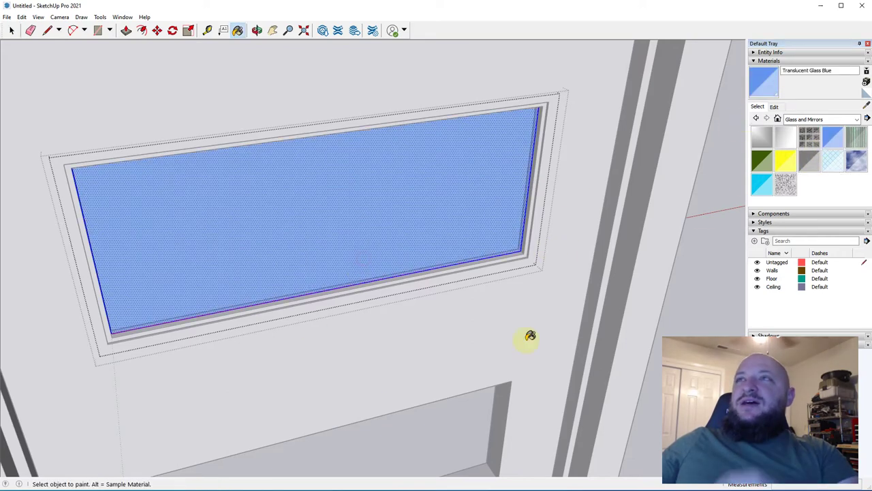
# - Lighten the Translucent Glass Blue material to a luminance of 93 and rename it Glass 1
pyautogui.click(775, 107)
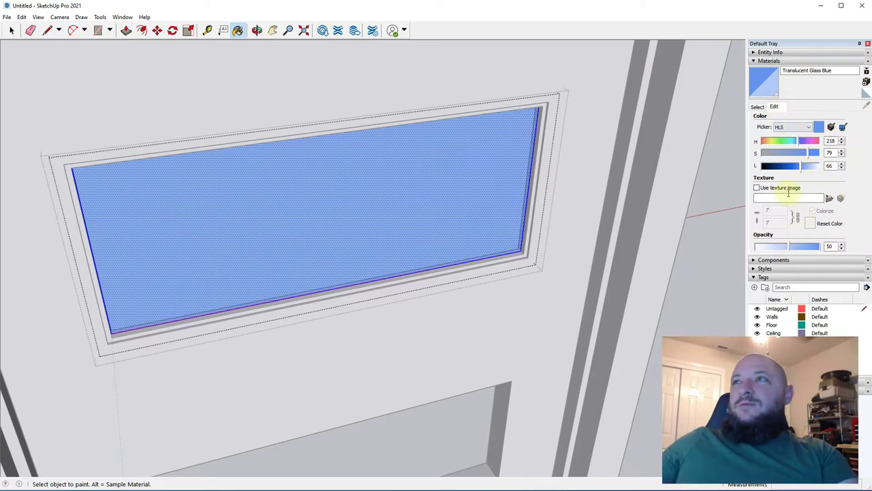
pyautogui.moveTo(790, 166); pyautogui.dragTo(823, 170)
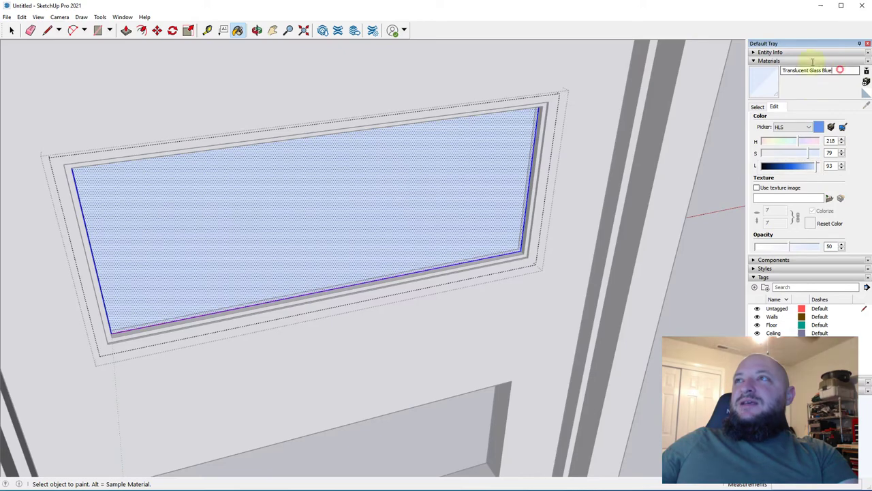
pyautogui.click(837, 68)
pyautogui.write('Glass')
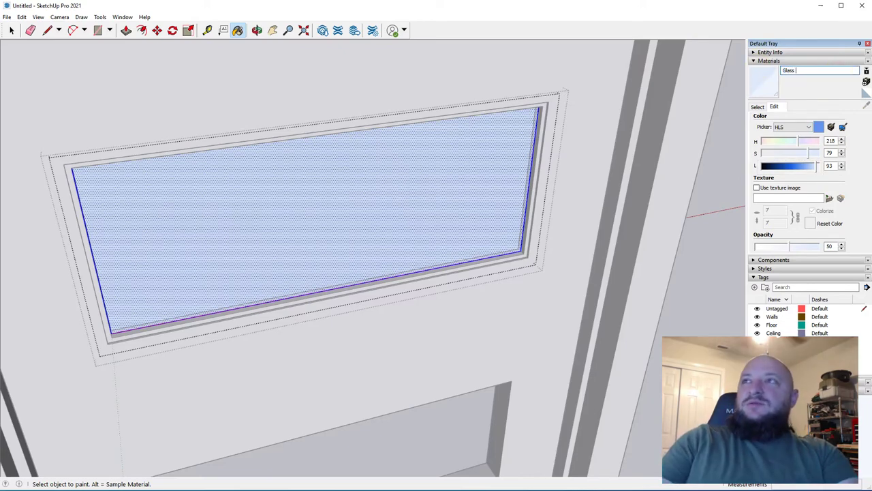
# - Paint the near side of the top opening's panel with Glass 1 and clear the selection
pyautogui.moveTo(508, 225); pyautogui.dragTo(528, 216, button='middle')
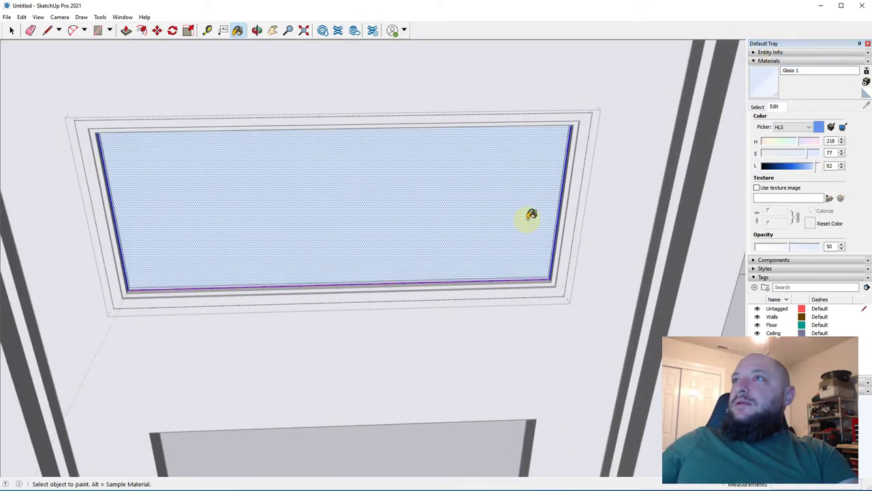
pyautogui.press('space')
pyautogui.press('b')
pyautogui.click(453, 192)
pyautogui.press('space')
pyautogui.click(599, 222)
# - Paint the opposite side of the top opening's panel with the Glass 1 material
pyautogui.scroll(-1, 547, 297)
pyautogui.scroll(-2, 506, 283)
pyautogui.moveTo(491, 286); pyautogui.dragTo(286, 249, button='middle')
pyautogui.scroll(2, 286, 249)
pyautogui.click(253, 217)
pyautogui.scroll(3, 364, 311)
pyautogui.moveTo(364, 312); pyautogui.dragTo(453, 241, button='middle')
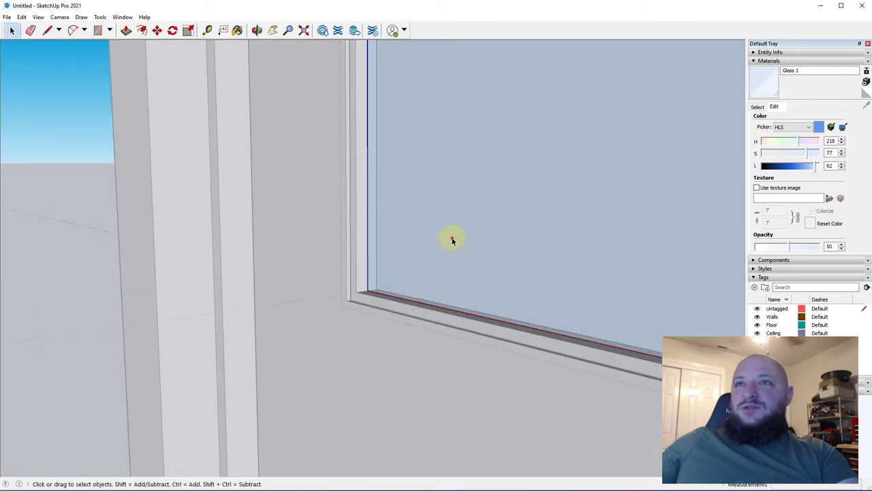
pyautogui.click(452, 240)
pyautogui.press('b')
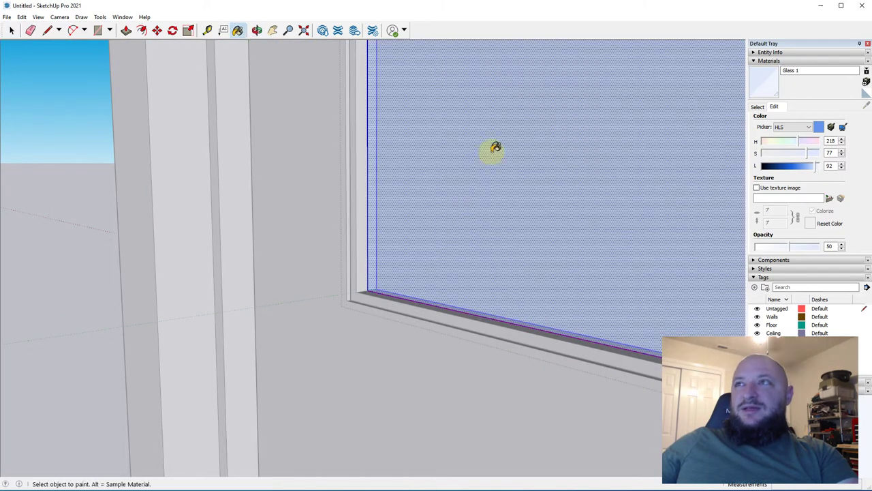
pyautogui.click(494, 141)
pyautogui.press('space')
pyautogui.scroll(-6, 389, 220)
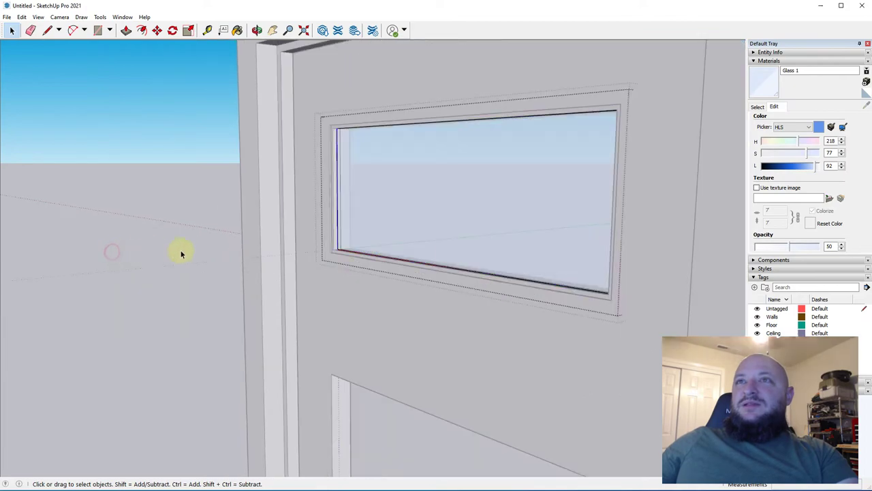
# - Select the whole trim frame around the glass and paint it with Color A08 from the Colors collection
pyautogui.moveTo(469, 241); pyautogui.dragTo(344, 253, button='middle')
pyautogui.scroll(2, 444, 199)
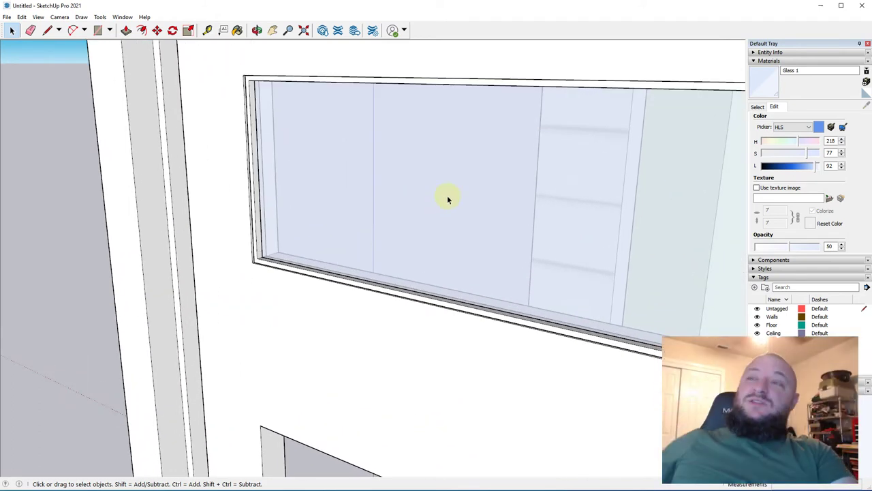
pyautogui.scroll(3, 317, 113)
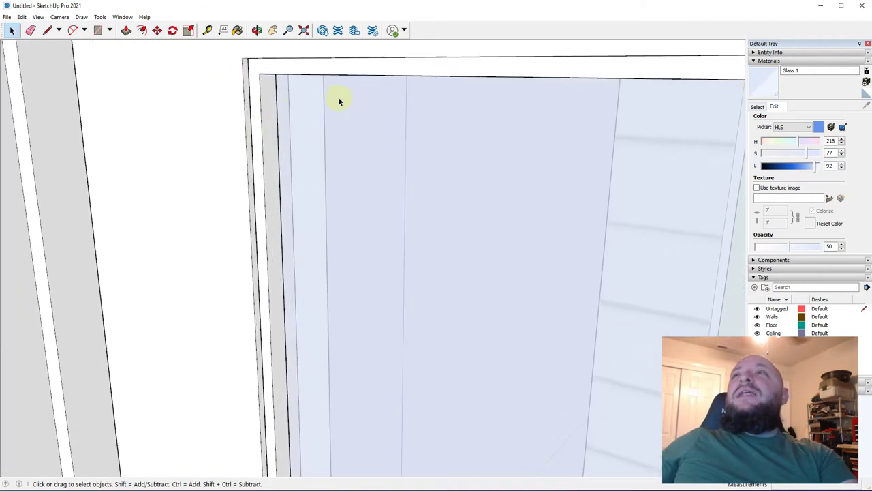
pyautogui.click(757, 107)
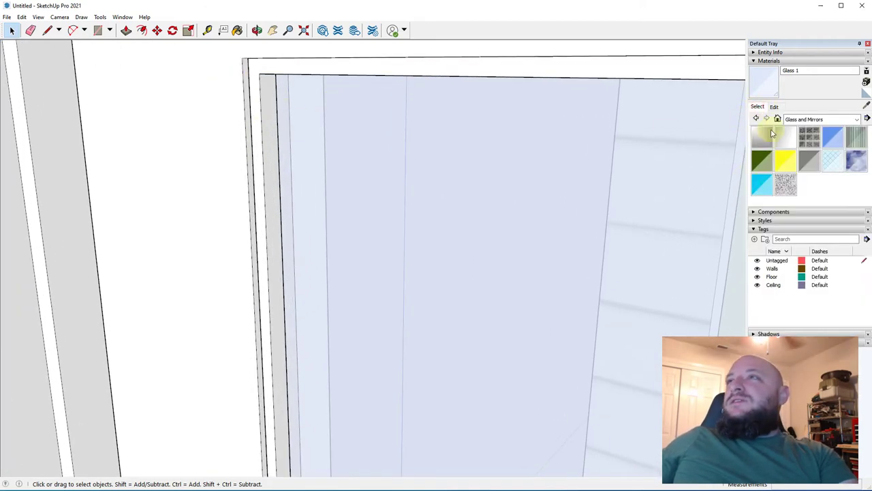
pyautogui.click(811, 120)
pyautogui.click(848, 147)
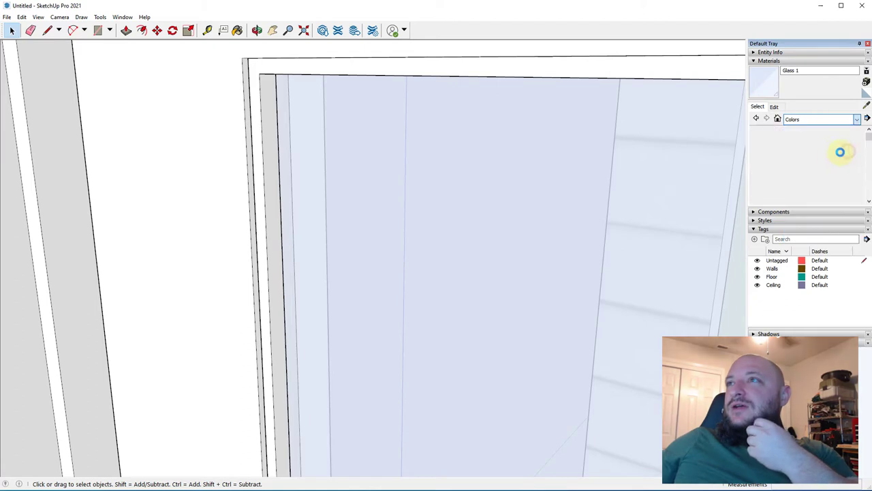
pyautogui.doubleClick(263, 148)
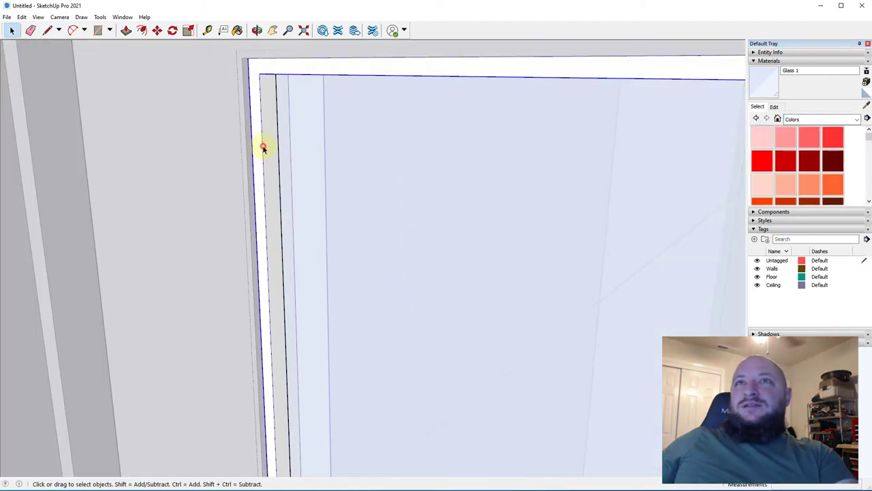
pyautogui.doubleClick(263, 148)
pyautogui.tripleClick(263, 148)
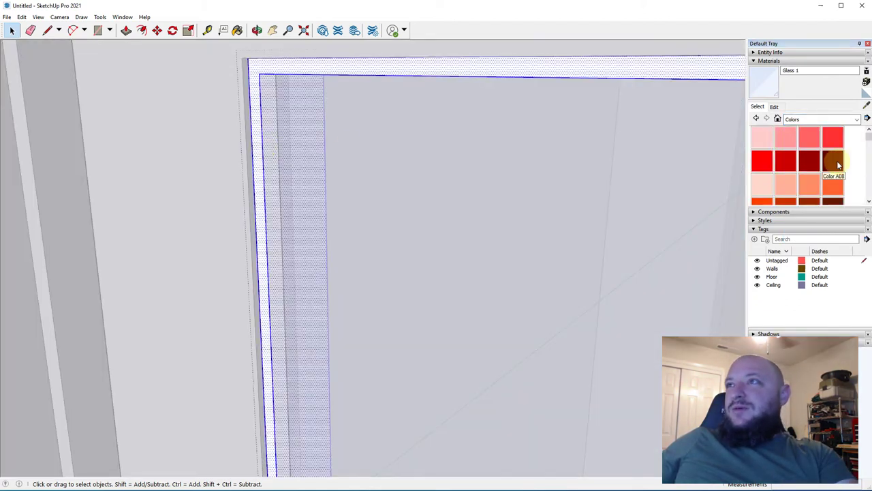
pyautogui.click(833, 161)
pyautogui.click(263, 116)
pyautogui.press('space')
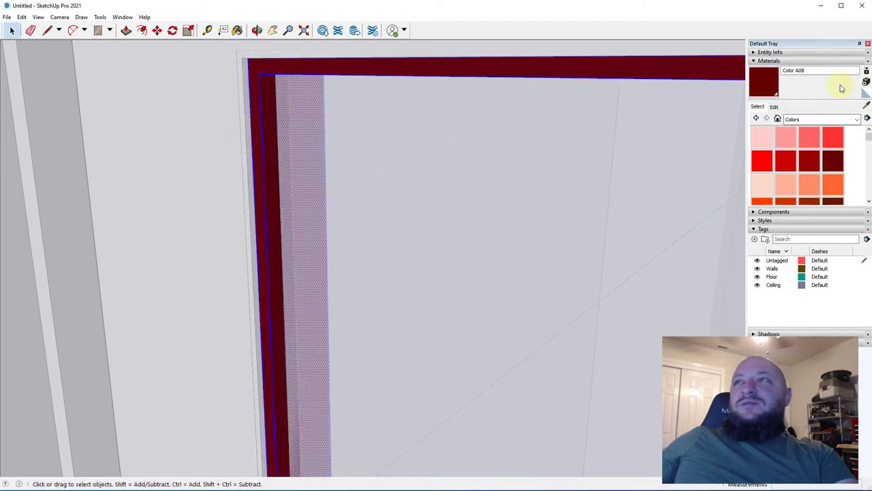
# - Edit the trim's material to saturation 0 and luminance 18, and rename it Trim 1 - Dark Grey
pyautogui.click(776, 107)
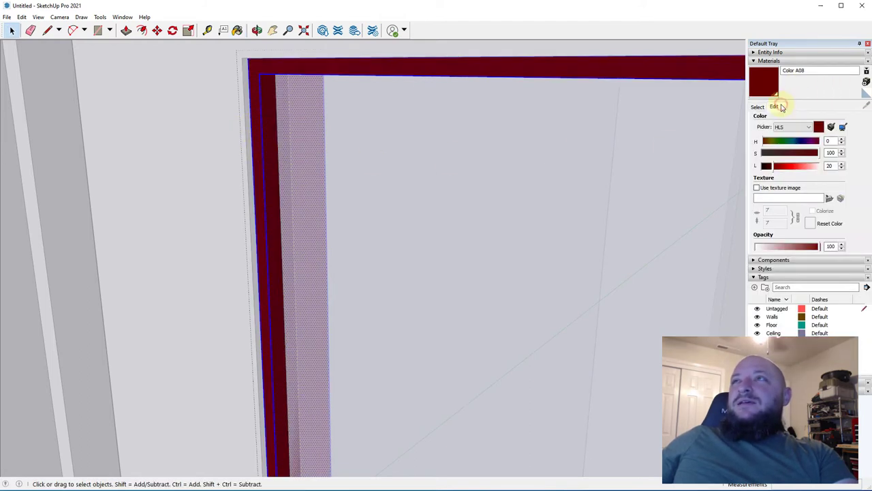
pyautogui.click(824, 72)
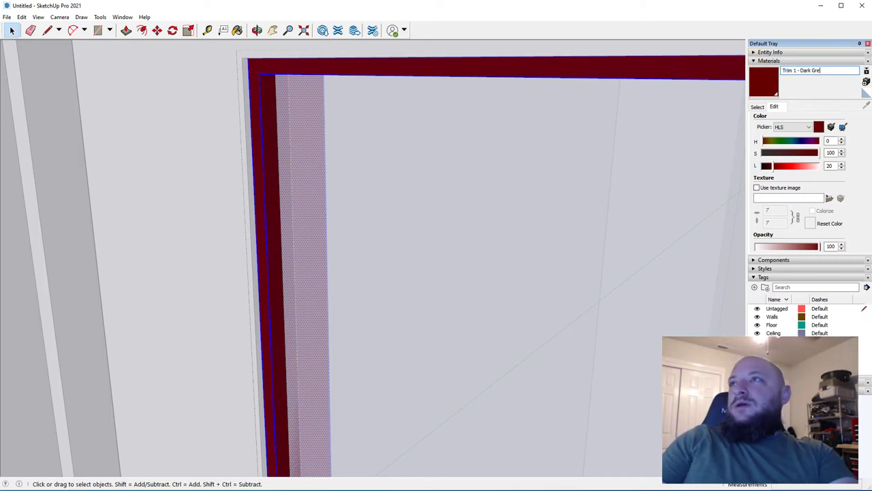
pyautogui.moveTo(790, 153); pyautogui.dragTo(718, 144)
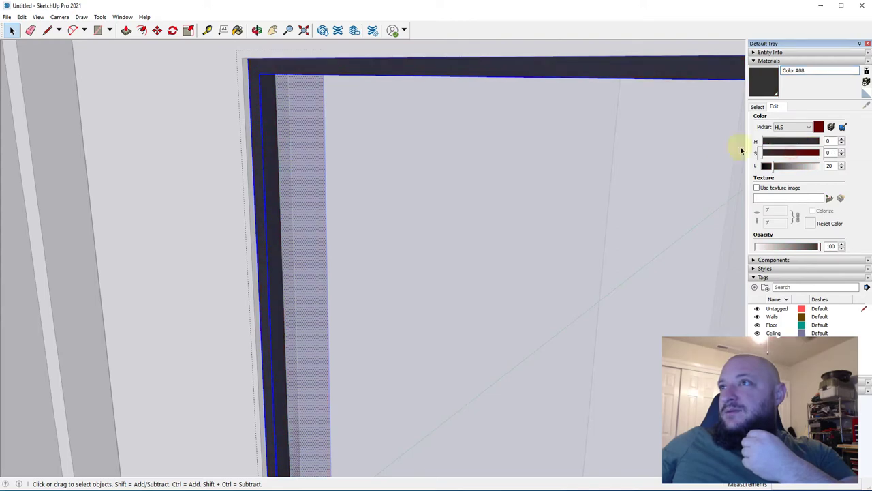
pyautogui.moveTo(773, 166); pyautogui.dragTo(776, 167)
pyautogui.moveTo(306, 190); pyautogui.dragTo(329, 174, button='middle')
pyautogui.scroll(-3, 329, 174)
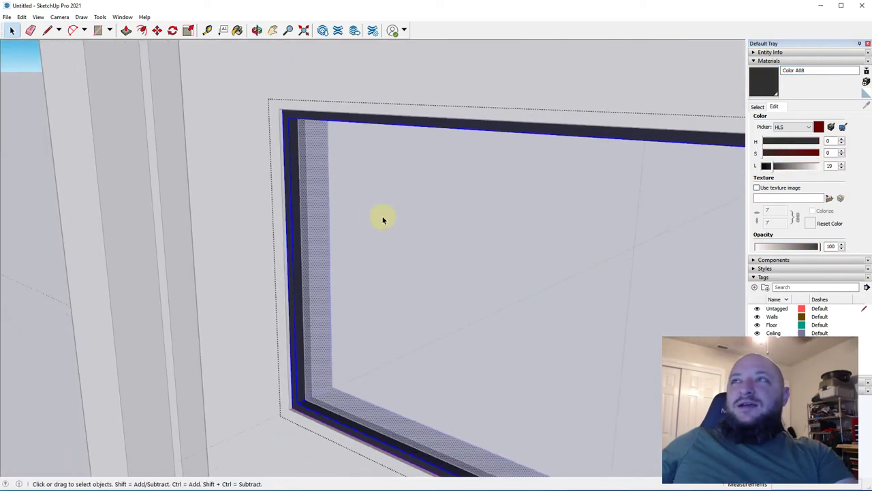
pyautogui.click(794, 70)
pyautogui.write('Trim 1 - Dark Grey')
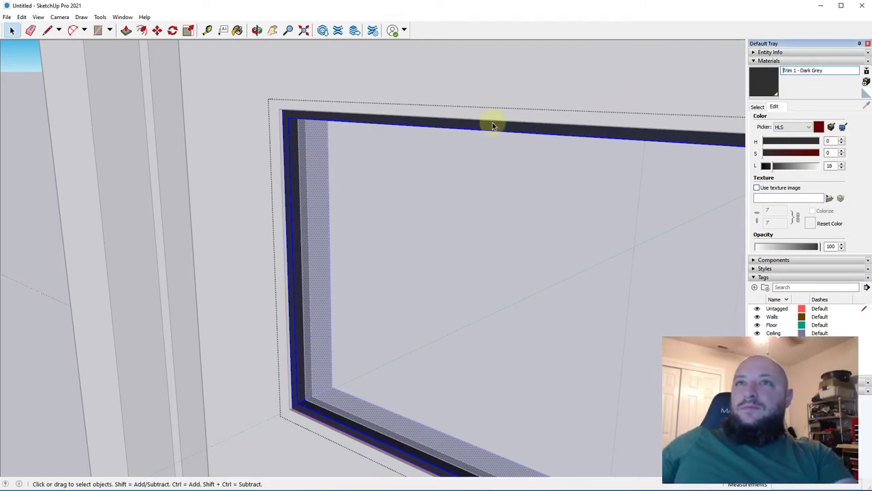
# - Copy the painted trim and glass group down the door at 1' 4" spacing into the three openings below
pyautogui.moveTo(499, 119); pyautogui.dragTo(307, 136, button='middle')
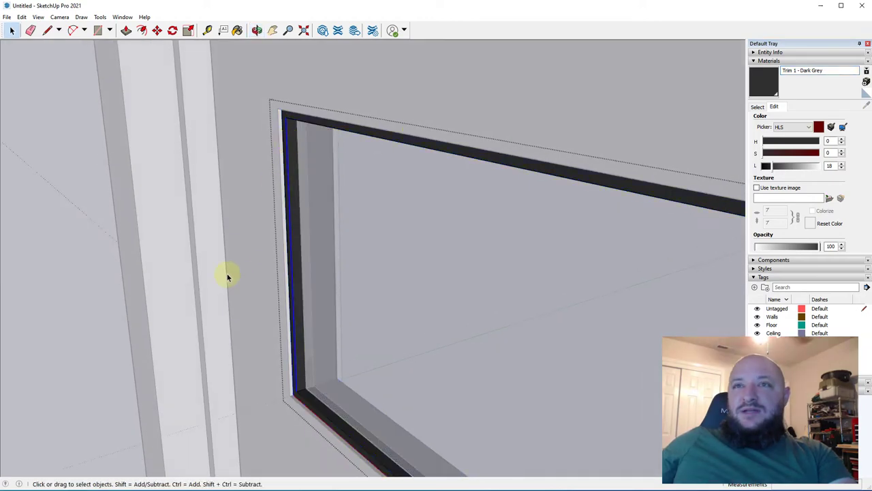
pyautogui.scroll(-6, 228, 276)
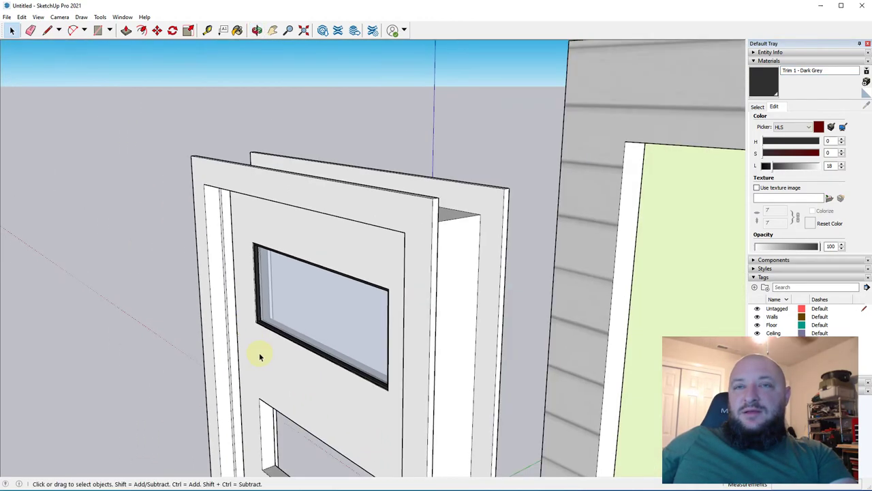
pyautogui.moveTo(331, 391); pyautogui.dragTo(311, 122, button='middle')
pyautogui.click(321, 78)
pyautogui.press('m')
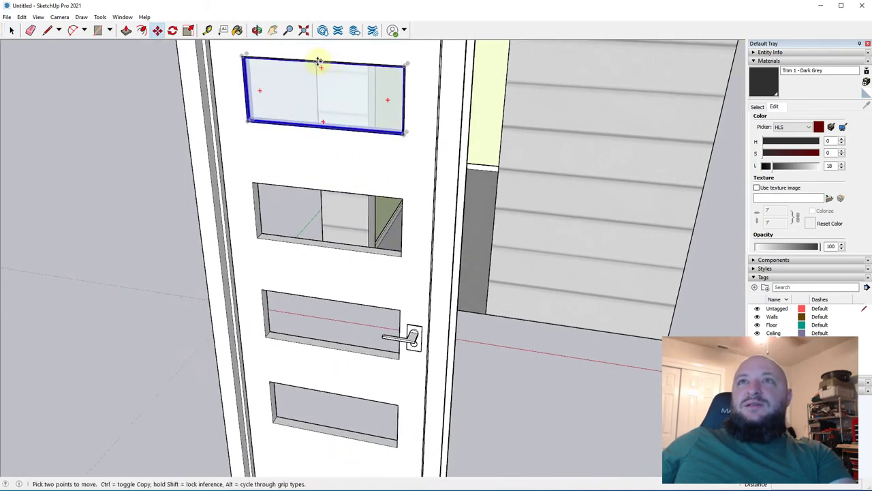
pyautogui.click(317, 62)
pyautogui.press('ctrl')
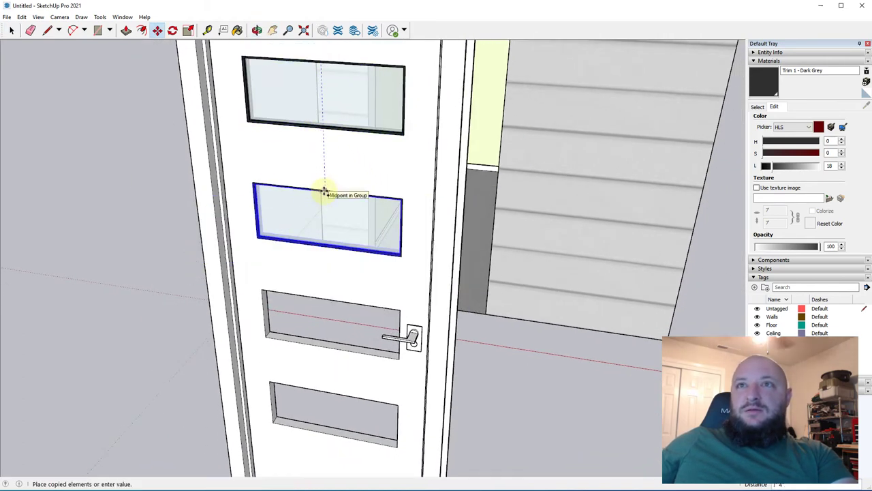
pyautogui.click(324, 191)
pyautogui.write('3x')
pyautogui.press('Return')
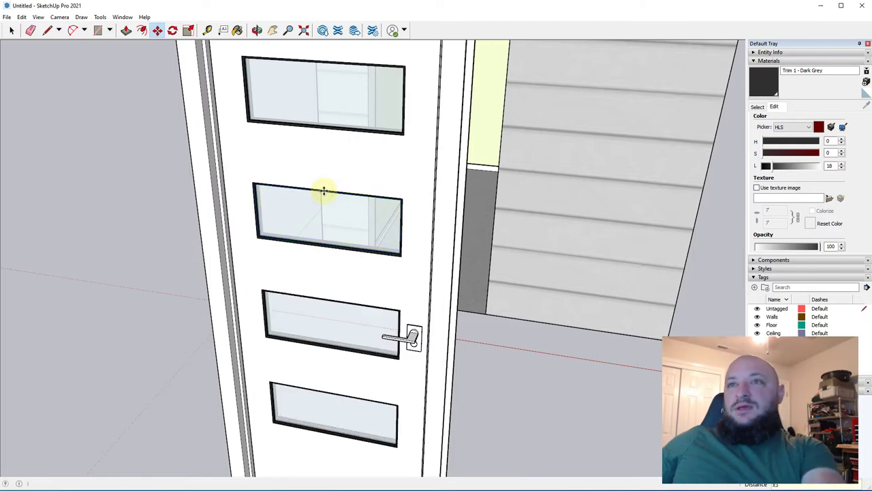
# - Select all geometry inside the door handle group and paint it with Aluminum from the Metal collection
pyautogui.moveTo(325, 228); pyautogui.dragTo(438, 365, button='middle')
pyautogui.press('space')
pyautogui.scroll(10, 493, 288)
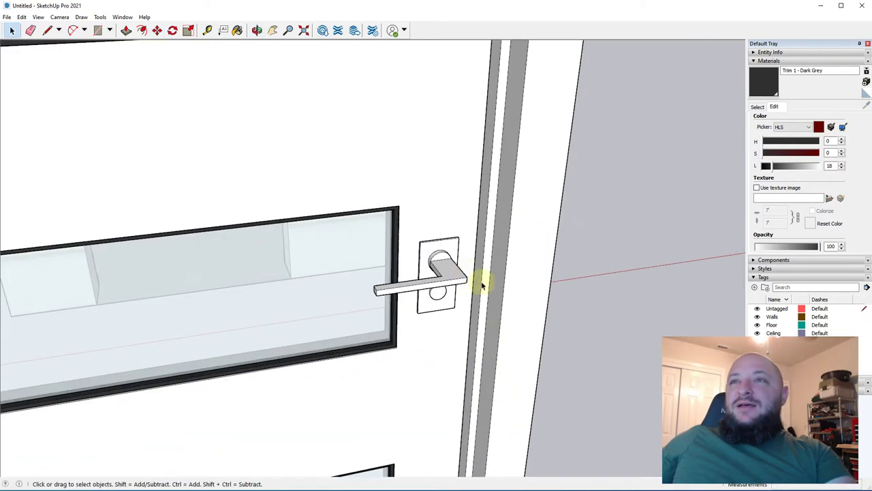
pyautogui.moveTo(403, 259); pyautogui.dragTo(425, 265, button='middle')
pyautogui.doubleClick(424, 264)
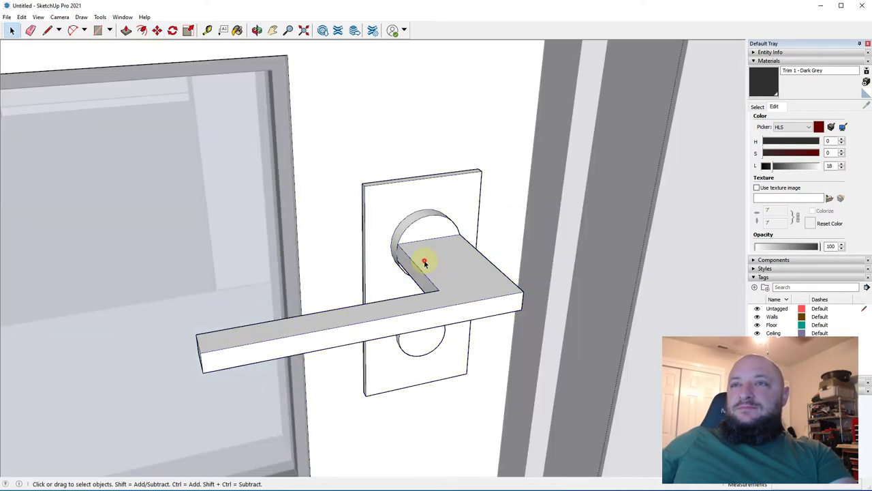
pyautogui.tripleClick(424, 265)
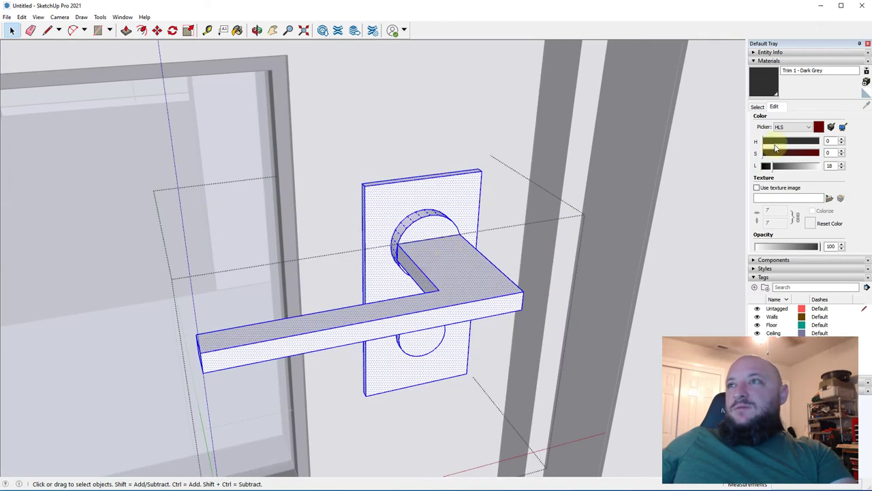
pyautogui.click(758, 107)
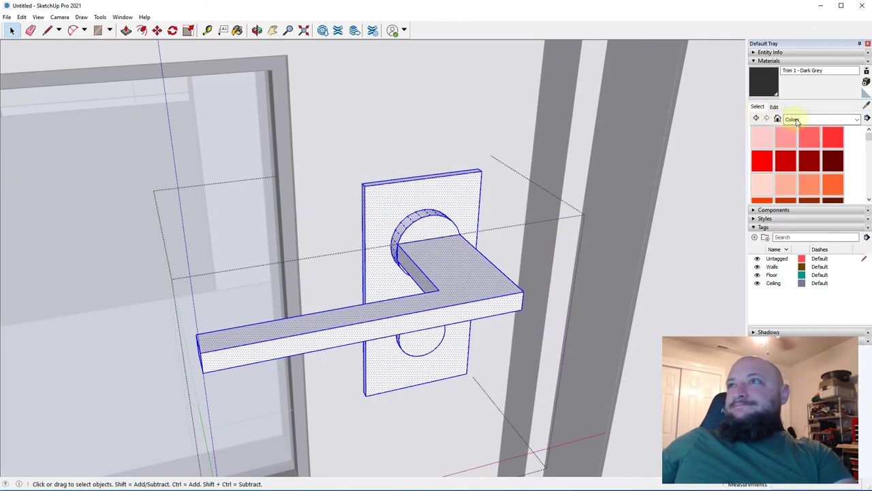
pyautogui.click(793, 120)
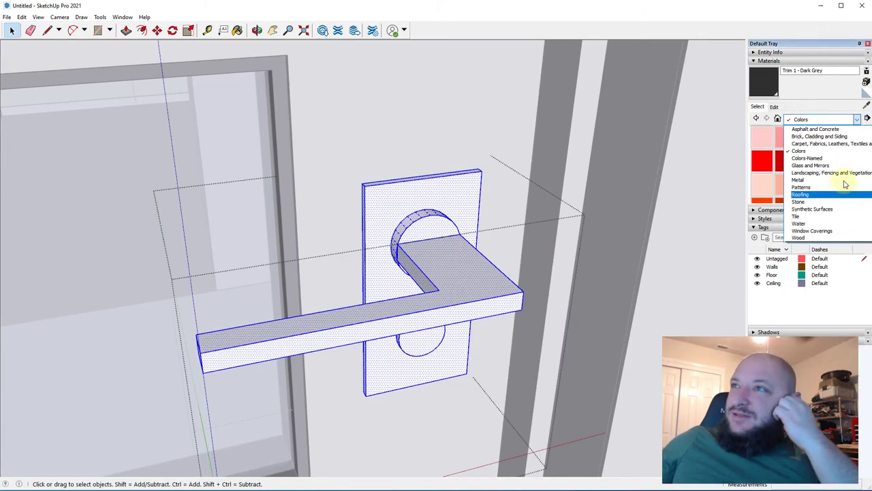
pyautogui.click(806, 180)
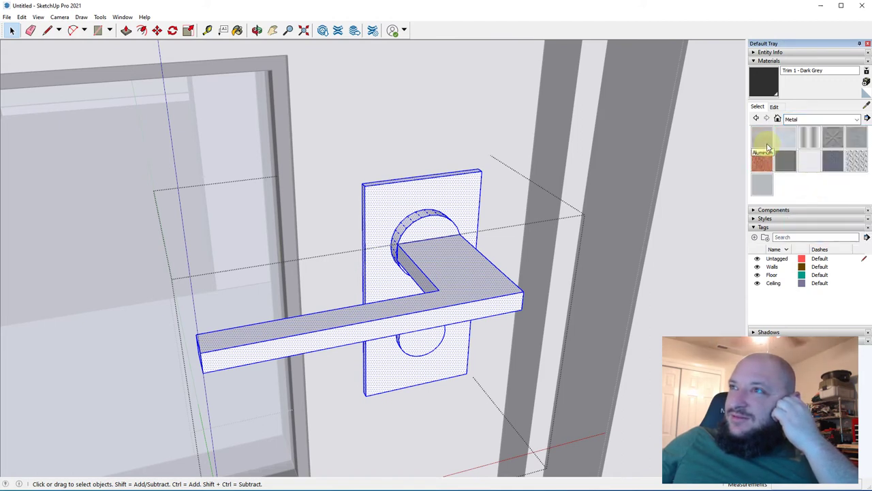
pyautogui.click(767, 144)
pyautogui.click(469, 330)
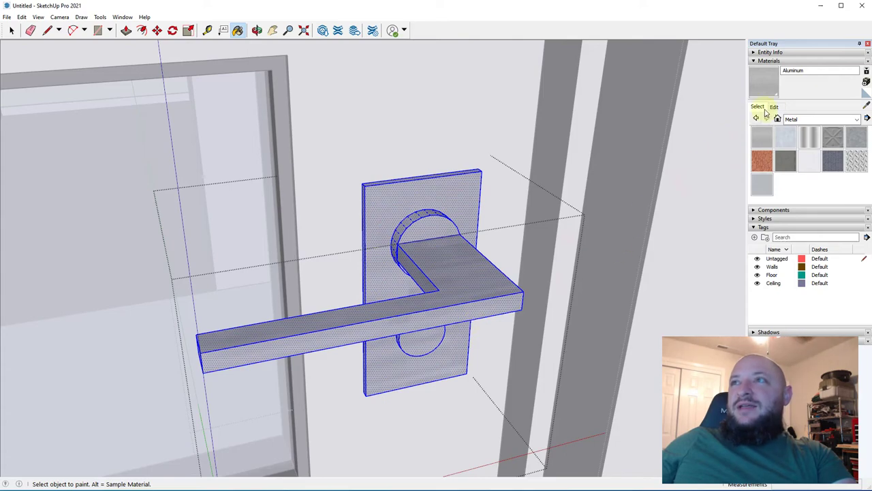
# - Set the Aluminum material's texture size to 1' and close the handle group
pyautogui.click(774, 107)
pyautogui.scroll(2, 395, 248)
pyautogui.moveTo(395, 248); pyautogui.dragTo(490, 330, button='middle')
pyautogui.moveTo(498, 266); pyautogui.dragTo(307, 409, button='middle')
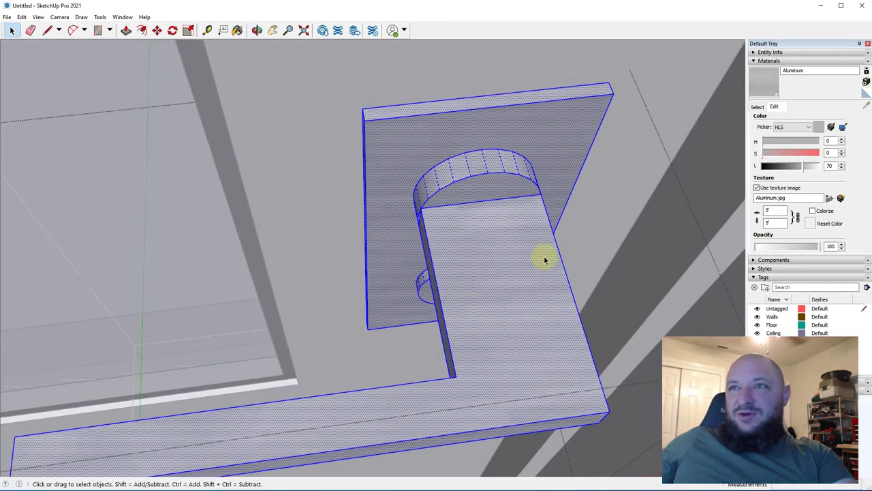
pyautogui.moveTo(541, 267); pyautogui.dragTo(600, 191, button='middle')
pyautogui.moveTo(775, 211); pyautogui.dragTo(751, 220)
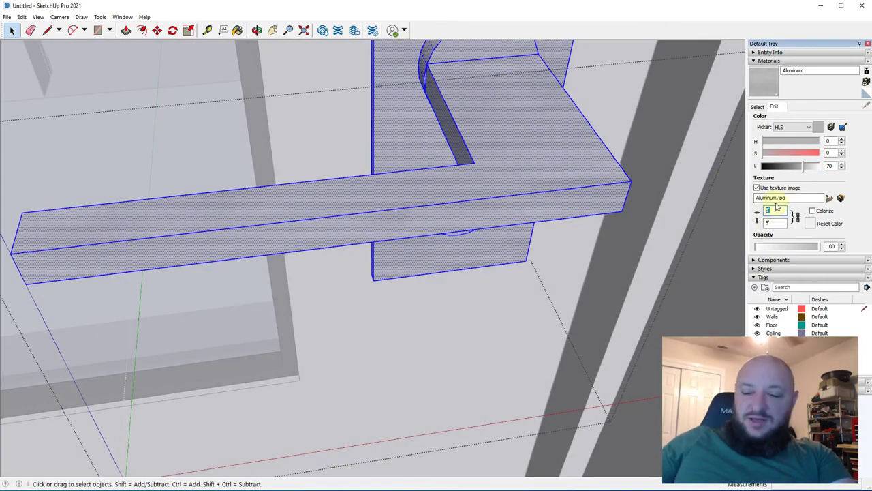
pyautogui.write("1'")
pyautogui.scroll(-1, 461, 215)
pyautogui.scroll(-2, 460, 216)
pyautogui.click(472, 265)
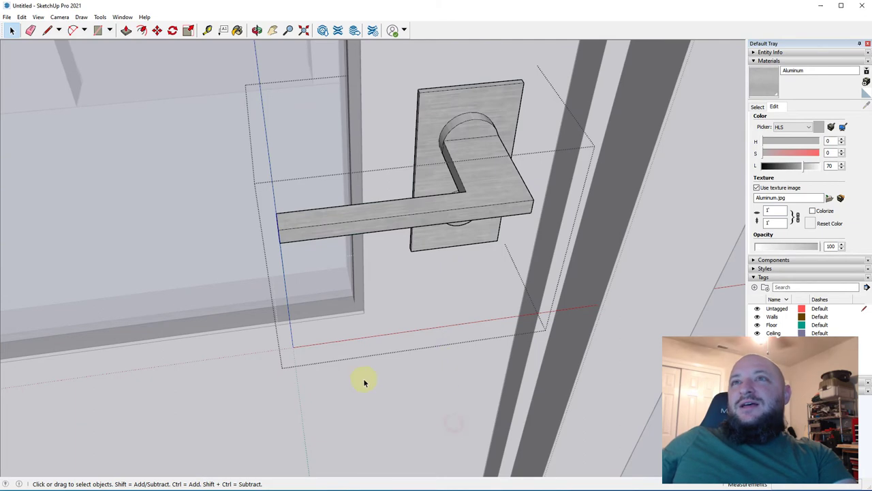
pyautogui.moveTo(371, 385); pyautogui.dragTo(604, 327, button='middle')
pyautogui.moveTo(518, 171); pyautogui.dragTo(379, 201, button='middle')
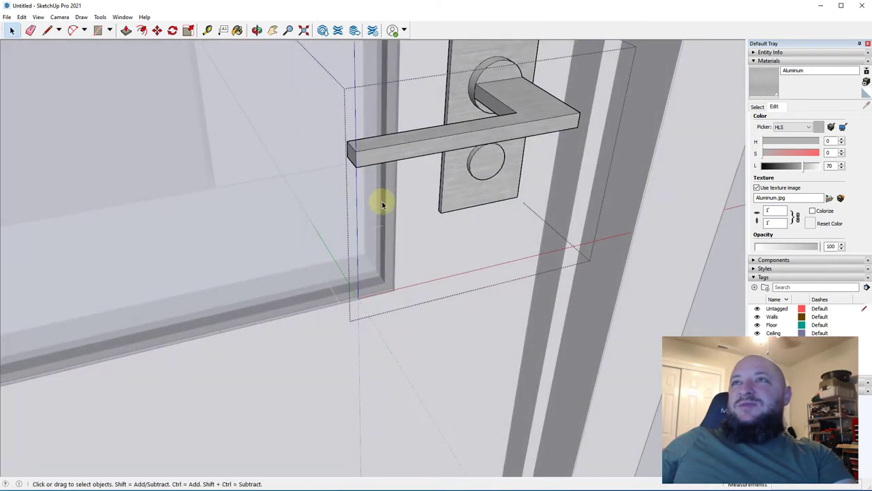
pyautogui.scroll(-3, 379, 201)
pyautogui.click(426, 343)
# - Select the door slab's face with its edges and open the Wood material collection
pyautogui.scroll(-2, 502, 331)
pyautogui.moveTo(477, 336); pyautogui.dragTo(535, 271, button='middle')
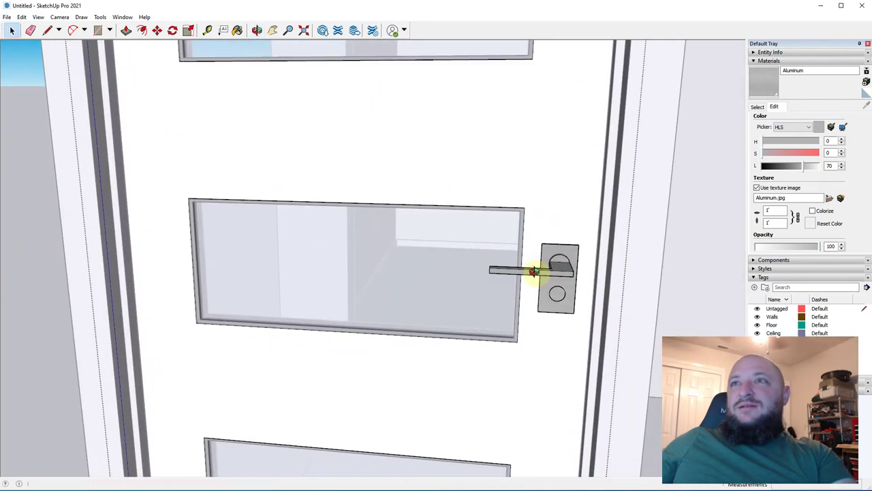
pyautogui.scroll(-6, 532, 266)
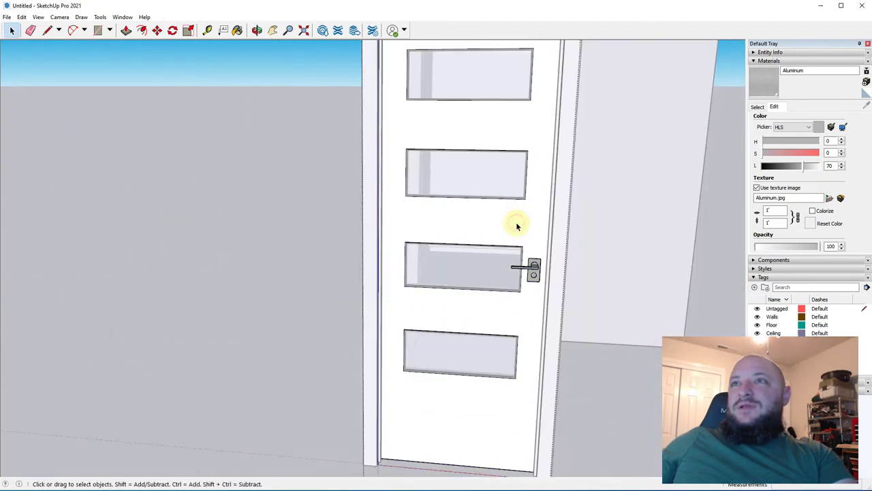
pyautogui.doubleClick(517, 225)
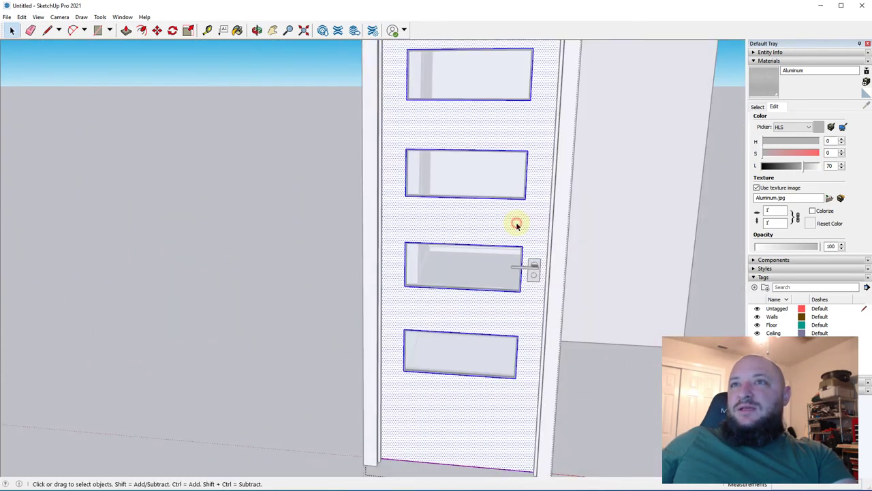
pyautogui.click(758, 106)
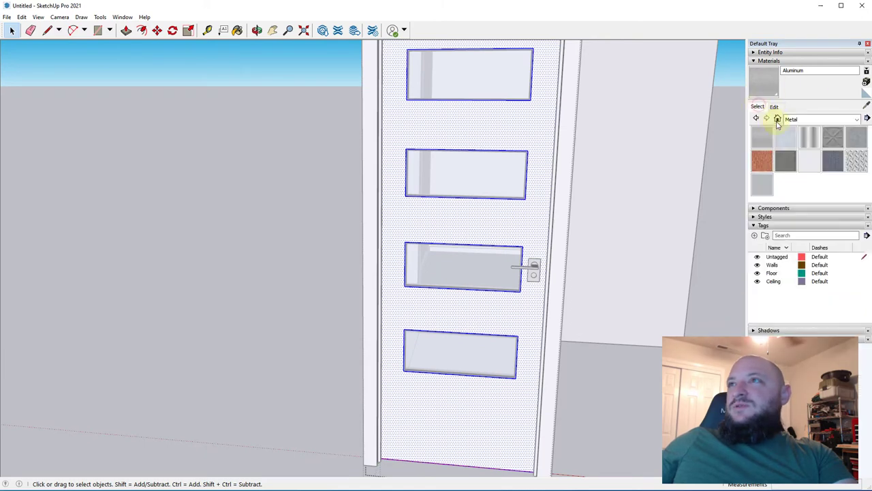
pyautogui.click(790, 118)
pyautogui.click(835, 242)
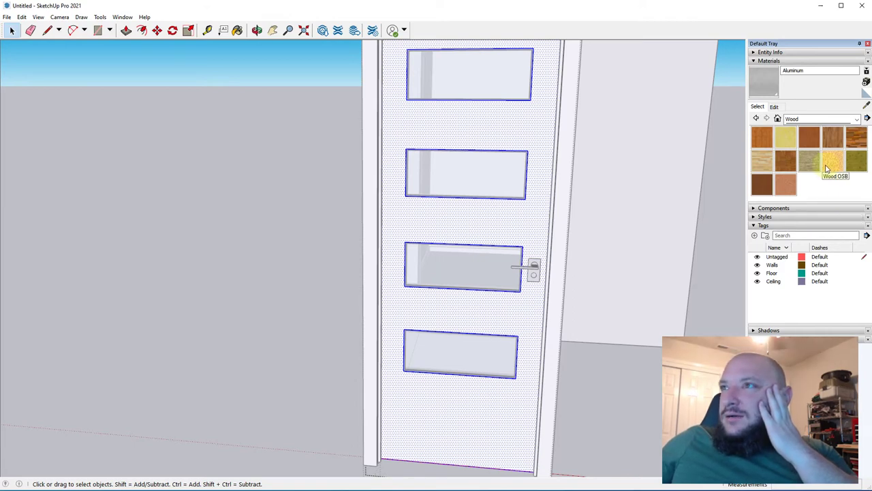
# - Try Wood Cherry Original and then Wood Veneer 01 on the selected door face
pyautogui.click(813, 142)
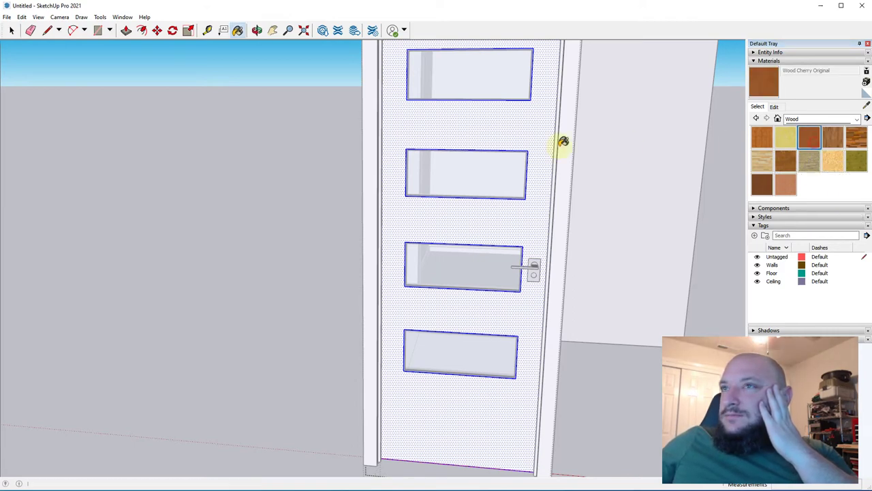
pyautogui.click(544, 290)
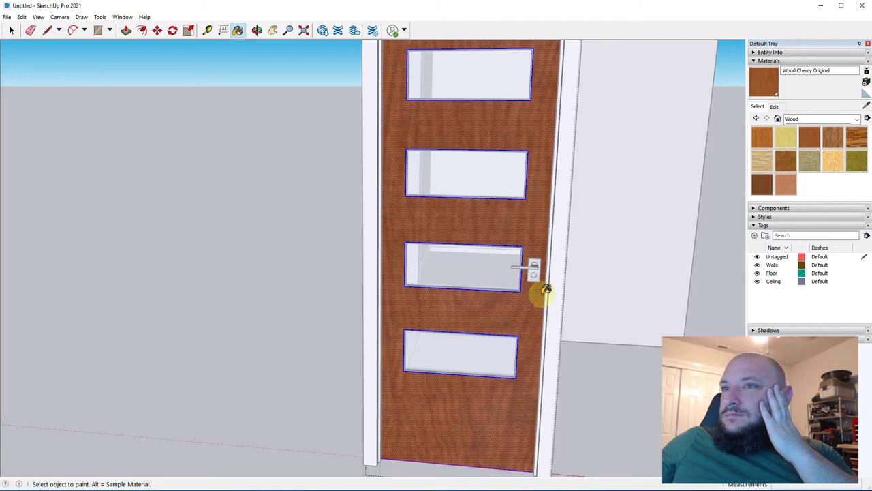
pyautogui.click(762, 186)
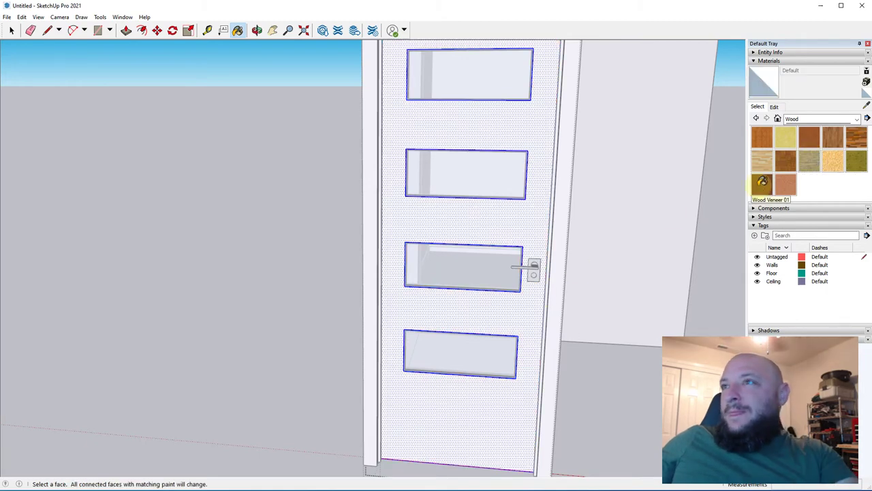
pyautogui.click(531, 113)
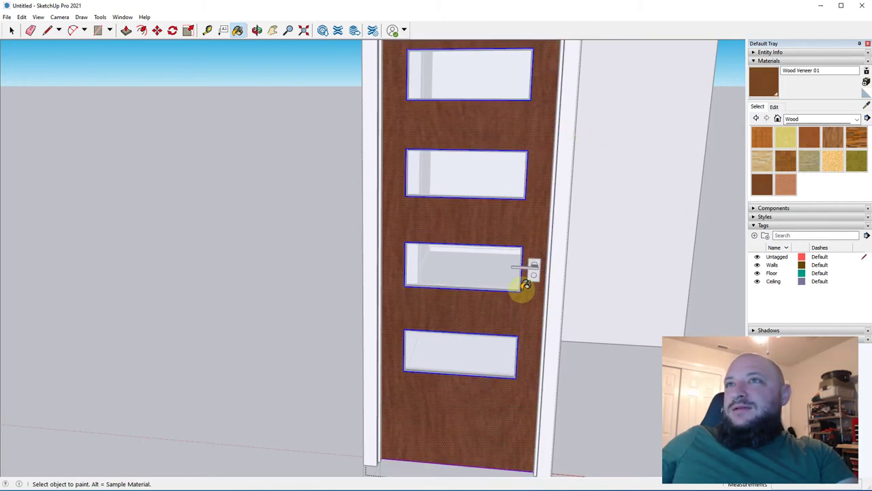
# - Paint the selected door face with Wood Floor and set its texture size to 1'
pyautogui.click(832, 137)
pyautogui.click(527, 133)
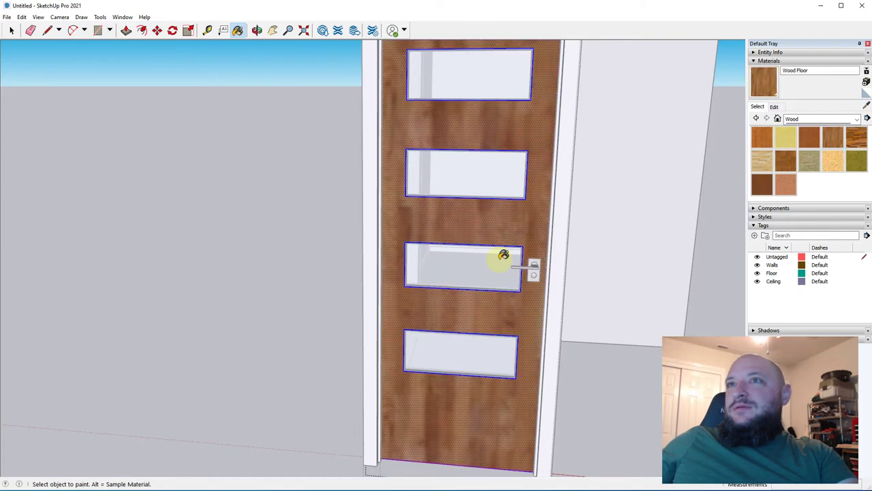
pyautogui.click(777, 109)
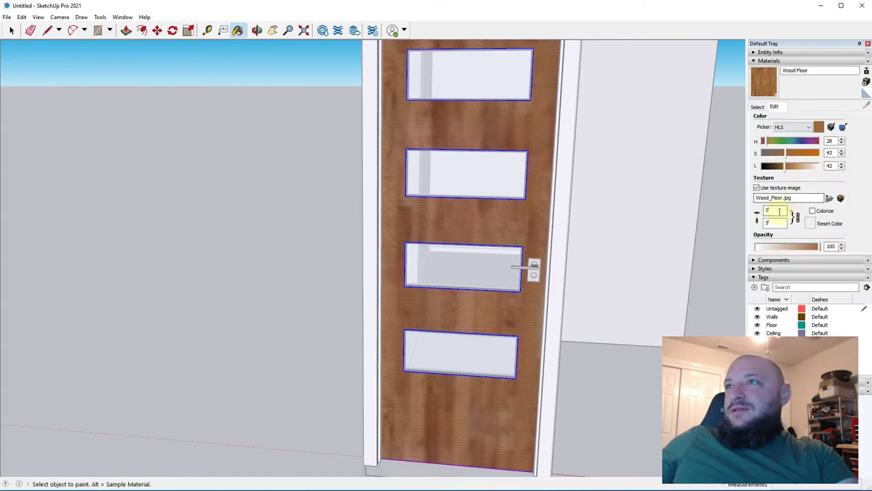
pyautogui.doubleClick(779, 212)
pyautogui.write('1')
pyautogui.press('Return')
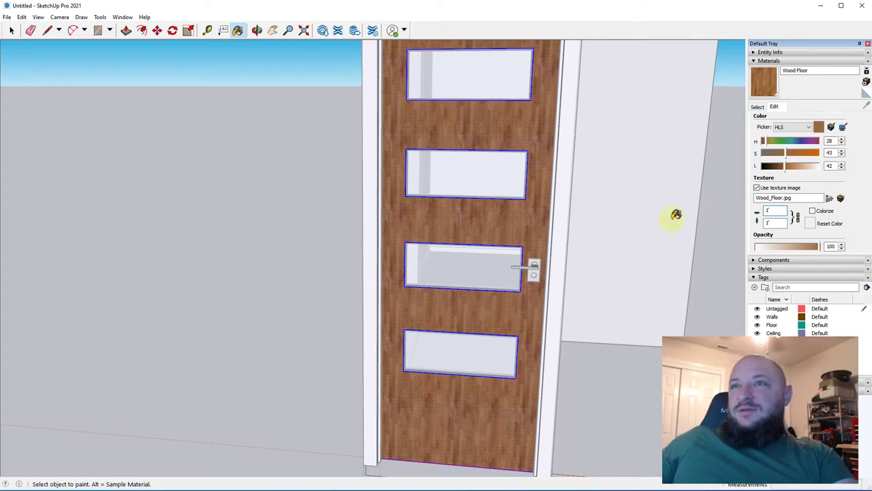
# - Darken the Wood Floor material by setting its saturation to 21 and luminance to 28
pyautogui.scroll(-2, 510, 201)
pyautogui.moveTo(792, 170); pyautogui.dragTo(773, 156)
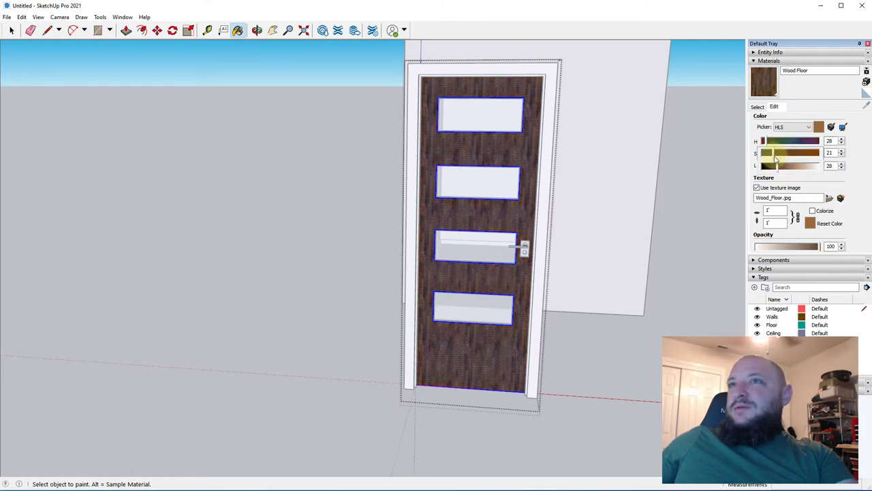
pyautogui.press('space')
# - Select the whole door frame and paint it with the Trim 1 - Dark Grey material already in the model
pyautogui.moveTo(508, 334)
pyautogui.mouseDown(button='middle')
pyautogui.moveTo(295, 335)
pyautogui.moveTo(234, 373)
pyautogui.moveTo(249, 389)
pyautogui.mouseUp(button='middle')
pyautogui.click(234, 373)
pyautogui.scroll(5, 416, 168)
pyautogui.moveTo(416, 167); pyautogui.dragTo(593, 185, button='middle')
pyautogui.click(563, 184)
pyautogui.doubleClick(563, 184)
pyautogui.click(758, 106)
pyautogui.click(821, 119)
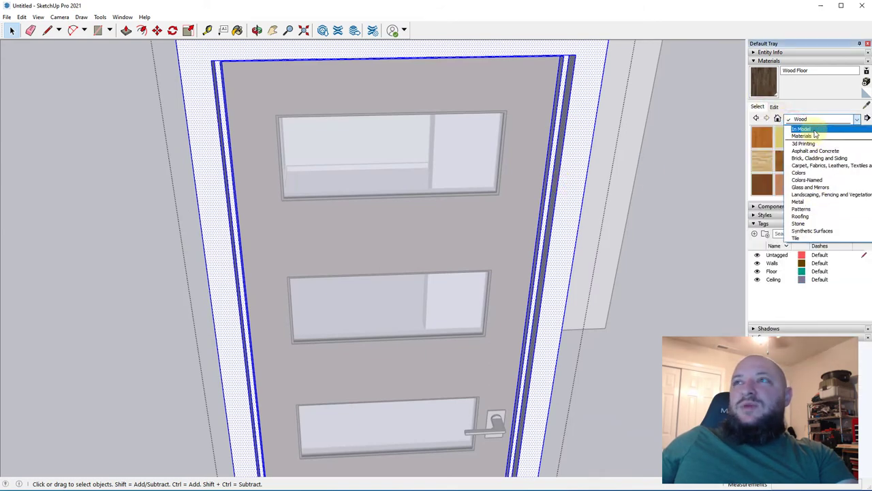
pyautogui.click(804, 129)
pyautogui.click(762, 161)
pyautogui.click(583, 219)
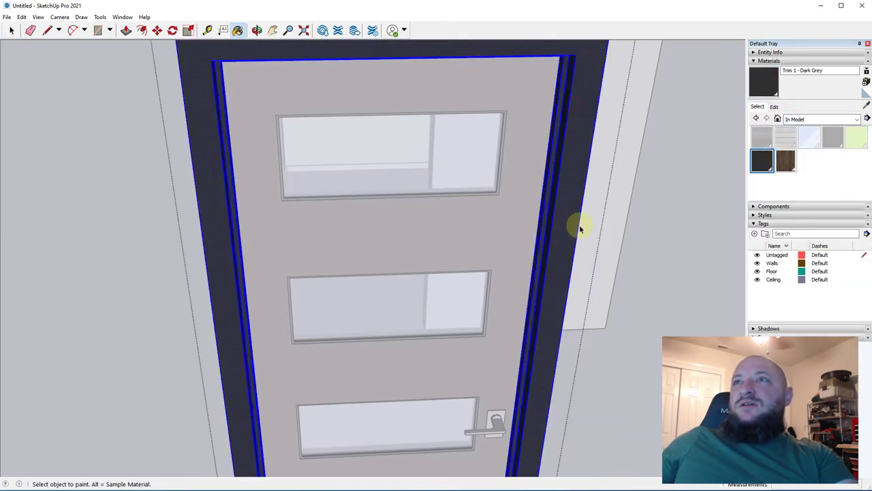
pyautogui.press('space')
pyautogui.click(580, 267)
# - Examine the painted door, glass openings, handle and frame from the front, back and above
pyautogui.moveTo(579, 267); pyautogui.dragTo(431, 267, button='middle')
pyautogui.scroll(-5, 431, 268)
pyautogui.scroll(1, 341, 312)
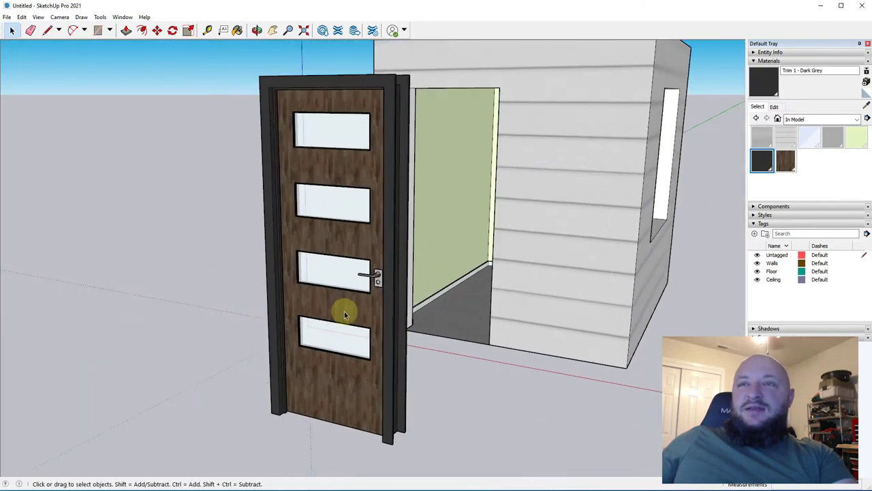
pyautogui.moveTo(343, 315); pyautogui.dragTo(556, 325, button='middle')
pyautogui.scroll(2, 534, 327)
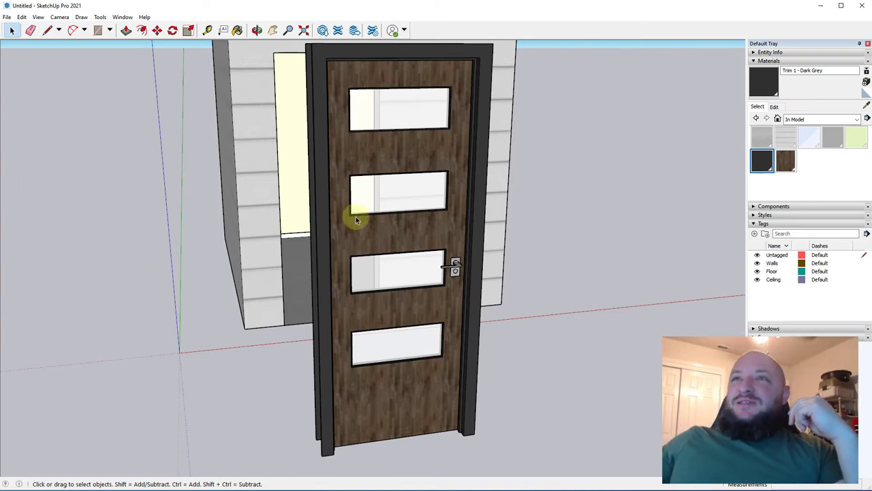
pyautogui.moveTo(361, 228); pyautogui.dragTo(481, 220, button='middle')
pyautogui.moveTo(307, 265); pyautogui.dragTo(156, 252, button='middle')
pyautogui.scroll(8, 423, 199)
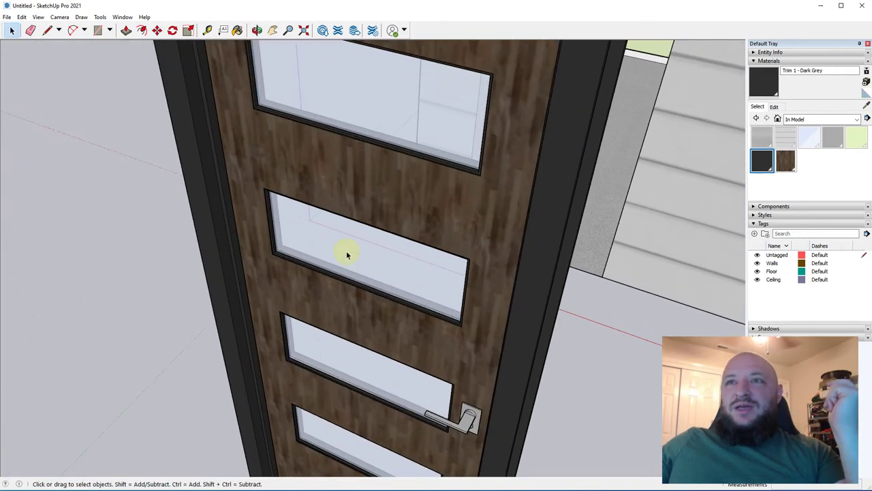
pyautogui.scroll(-5, 381, 218)
pyautogui.scroll(4, 444, 216)
pyautogui.moveTo(443, 216); pyautogui.dragTo(236, 154, button='middle')
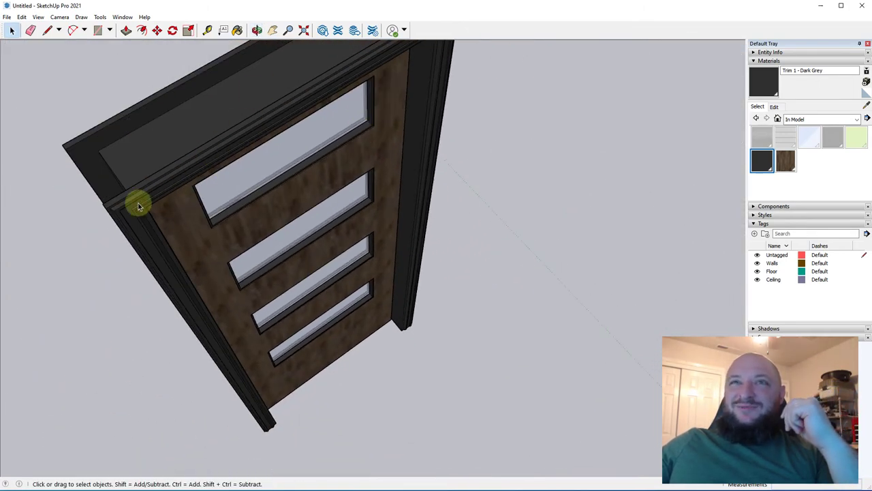
pyautogui.moveTo(167, 281); pyautogui.dragTo(482, 268, button='middle')
pyautogui.moveTo(362, 257); pyautogui.dragTo(402, 206, button='middle')
pyautogui.scroll(-1, 394, 213)
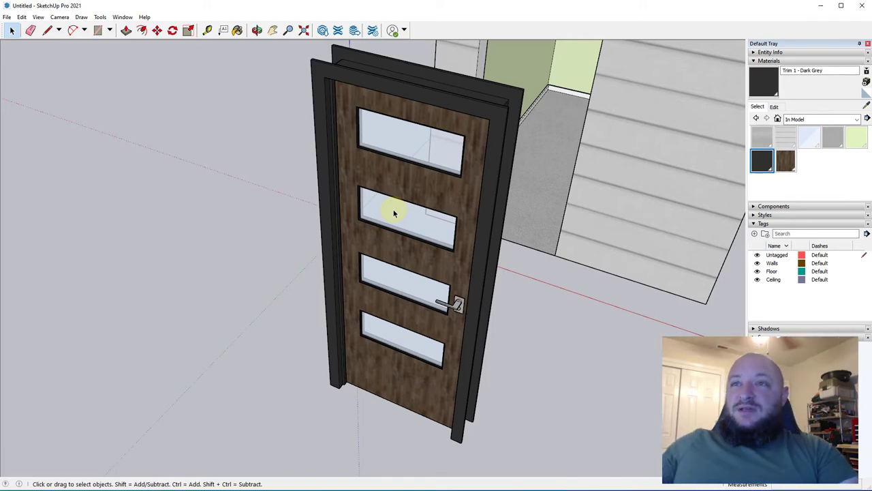
pyautogui.moveTo(394, 212); pyautogui.dragTo(309, 304, button='middle')
pyautogui.scroll(-3, 311, 296)
# - Select the door slab with its handle and the four glass inserts, leaving the frame out of the selection
pyautogui.click(339, 281)
pyautogui.moveTo(341, 332); pyautogui.dragTo(375, 264, button='middle')
pyautogui.scroll(3, 362, 311)
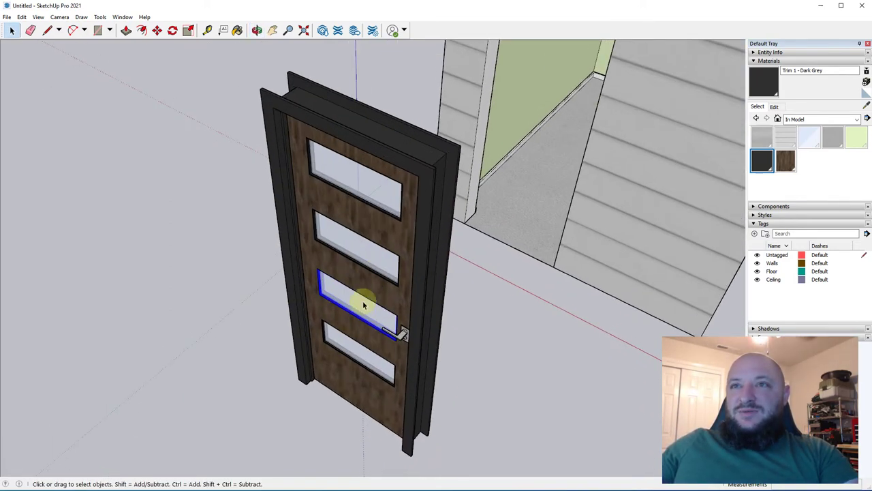
pyautogui.click(360, 368)
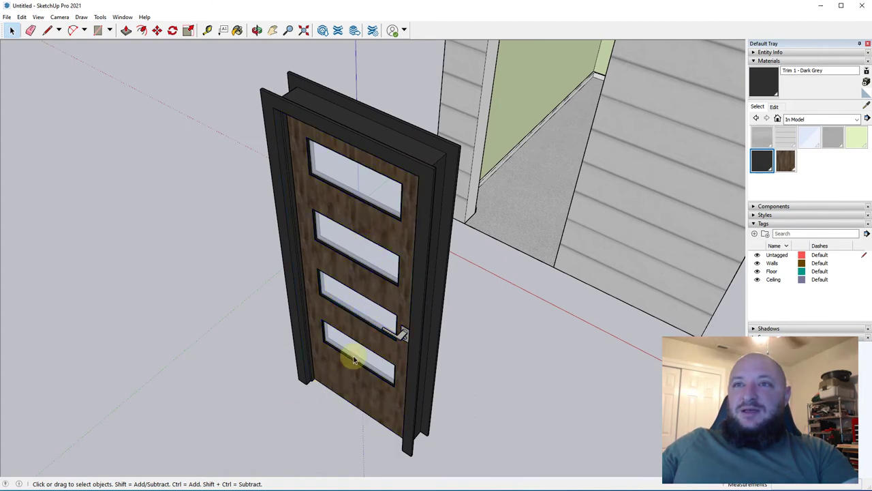
pyautogui.moveTo(360, 368); pyautogui.dragTo(405, 361, button='middle')
pyautogui.keyDown('ctrl'); pyautogui.click(384, 227); pyautogui.keyUp('ctrl')
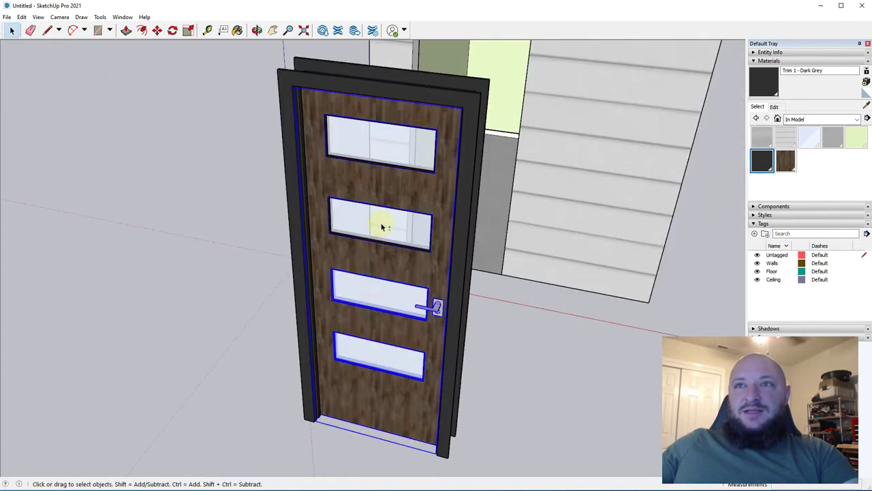
pyautogui.keyDown('ctrl'); pyautogui.click(383, 227); pyautogui.keyUp('ctrl')
pyautogui.keyDown('ctrl'); pyautogui.click(384, 142); pyautogui.keyUp('ctrl')
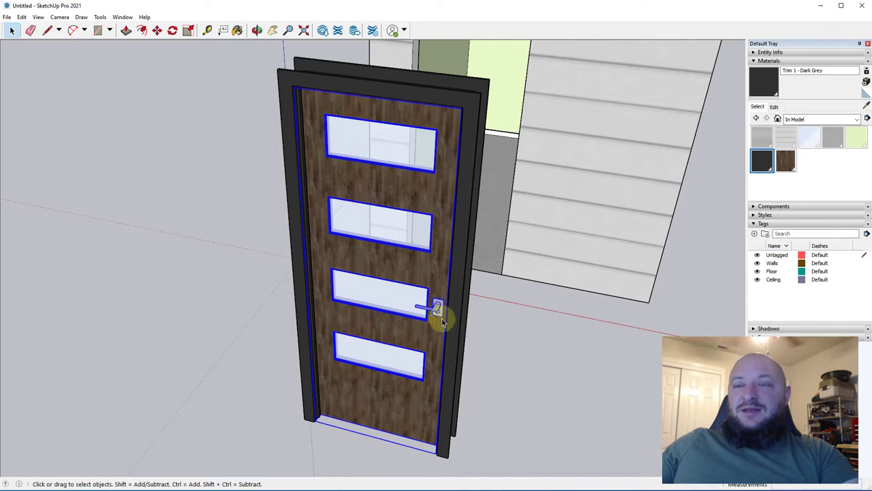
pyautogui.keyDown('shift'); pyautogui.click(433, 288); pyautogui.keyUp('shift')
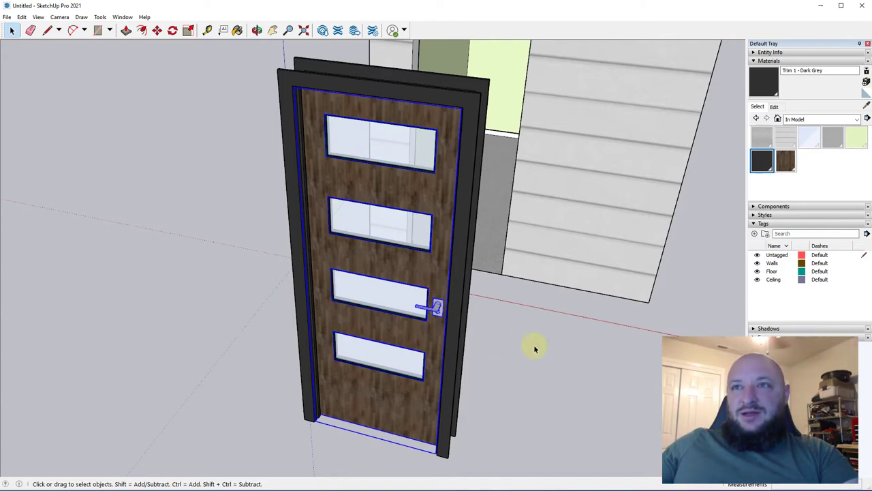
# - Explode the slab group and combine the slab, handle and glass parts into one new group
pyautogui.rightClick(432, 280)
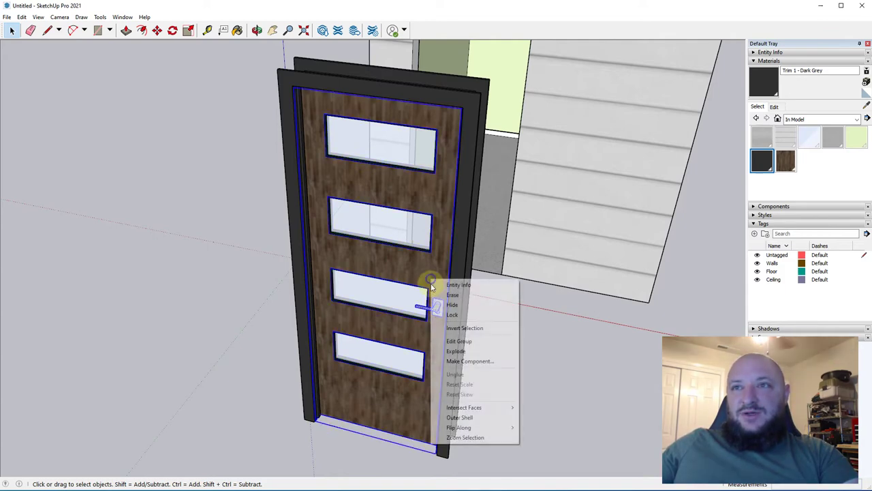
pyautogui.click(458, 351)
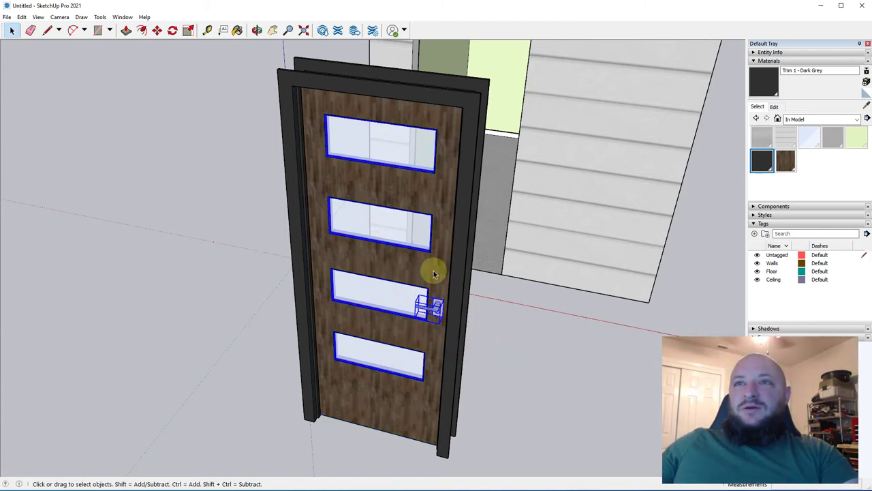
pyautogui.rightClick(432, 276)
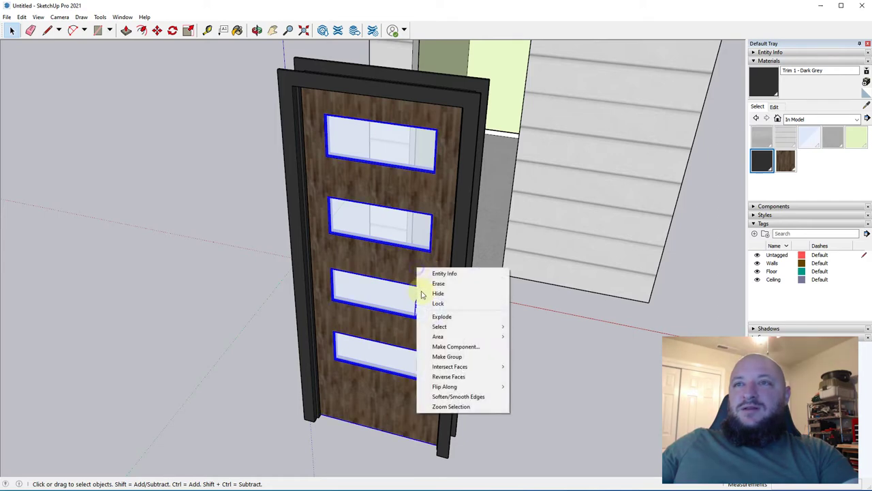
pyautogui.click(444, 357)
pyautogui.moveTo(444, 356); pyautogui.dragTo(360, 384, button='middle')
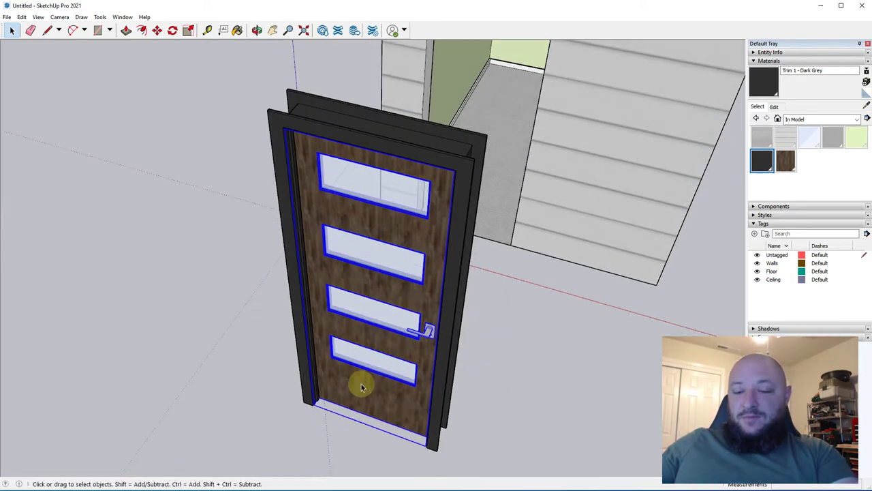
pyautogui.press('m')
pyautogui.click(427, 306)
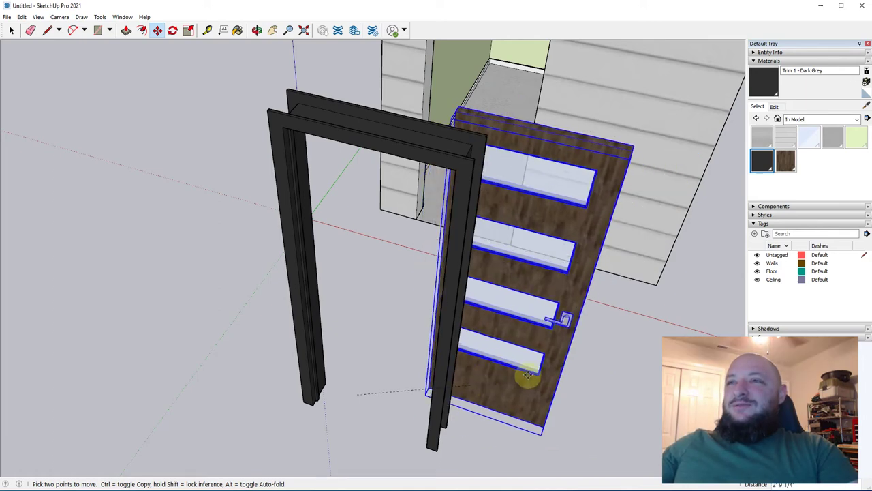
pyautogui.press('Escape')
pyautogui.press('space')
# - Try grouping the door group together with the dark grey frame and undo that grouping
pyautogui.keyDown('shift'); pyautogui.click(311, 145); pyautogui.keyUp('shift')
pyautogui.rightClick(337, 129)
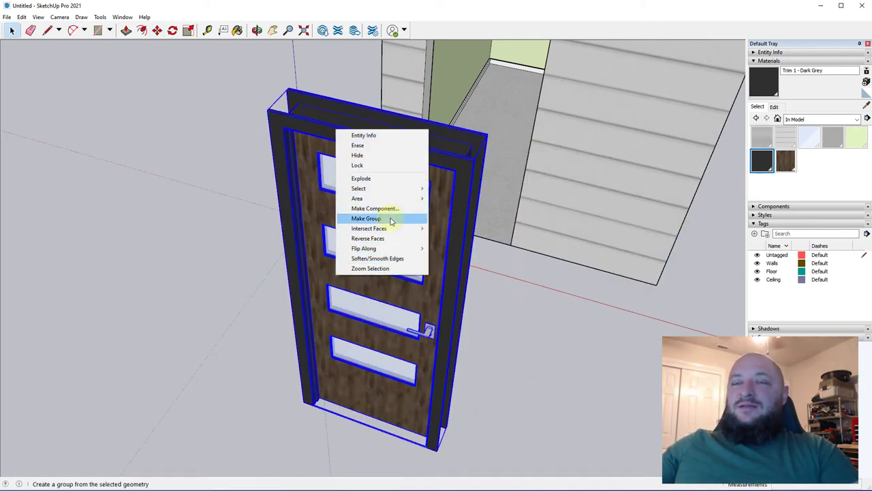
pyautogui.click(366, 218)
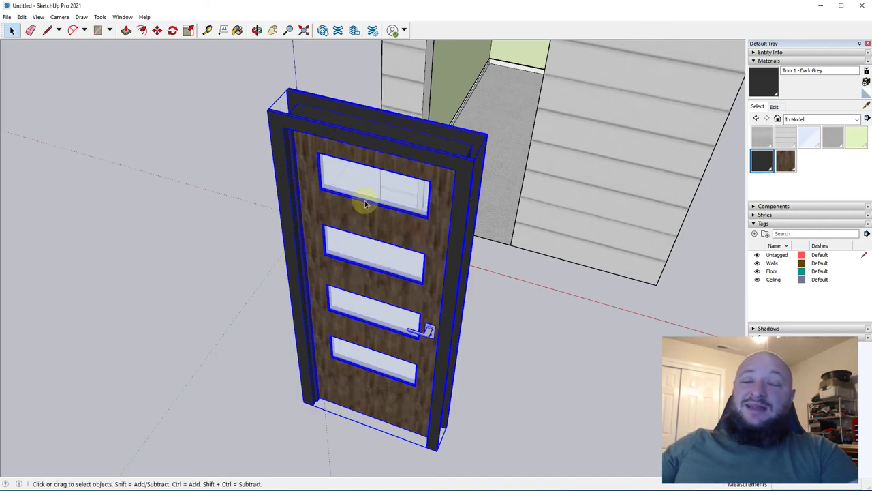
pyautogui.hotkey('ctrl', 'z')
# - Select the door and its frame and make them a component named 2'2" Modern Exterior Door
pyautogui.click(354, 144)
pyautogui.click(352, 180)
pyautogui.click(204, 131)
pyautogui.tripleClick(306, 148)
pyautogui.keyDown('shift'); pyautogui.click(301, 126); pyautogui.keyUp('shift')
pyautogui.rightClick(300, 125)
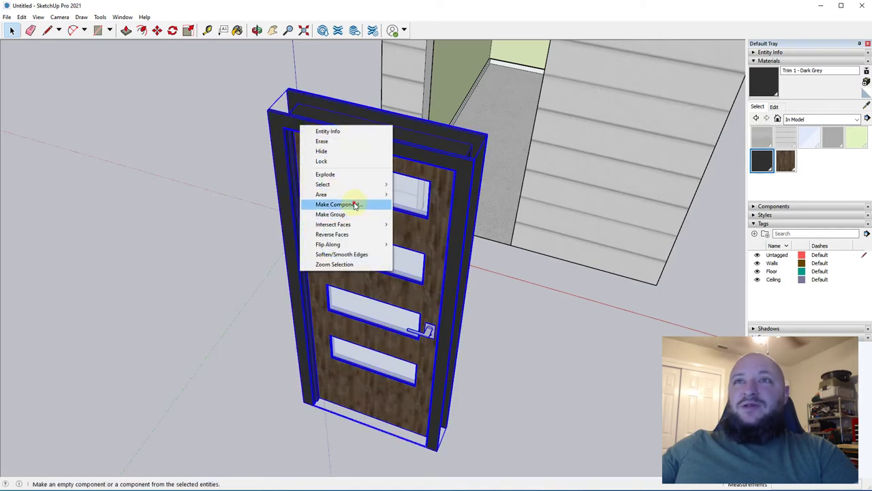
pyautogui.click(354, 205)
pyautogui.write('2\'6" Modern Exterior Door')
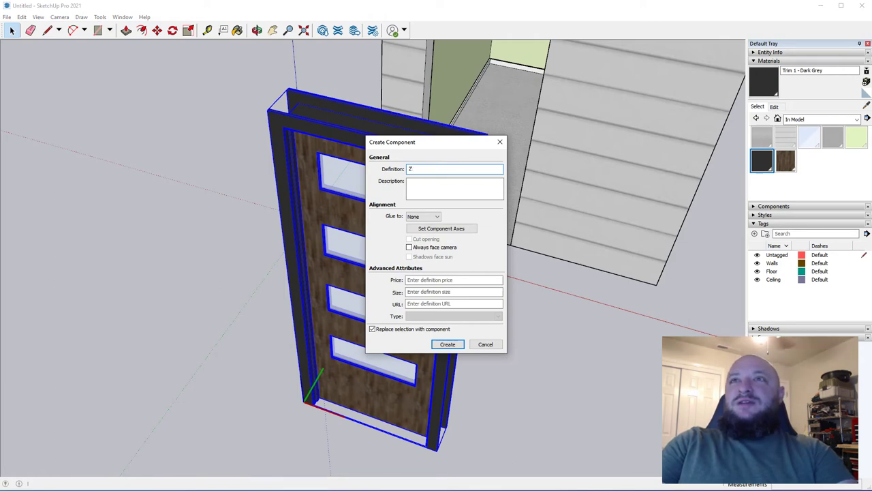
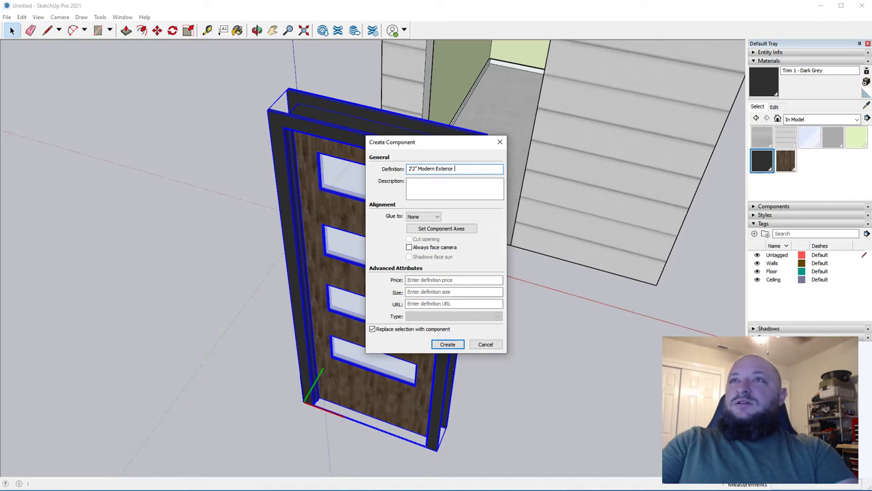
pyautogui.press('Return')
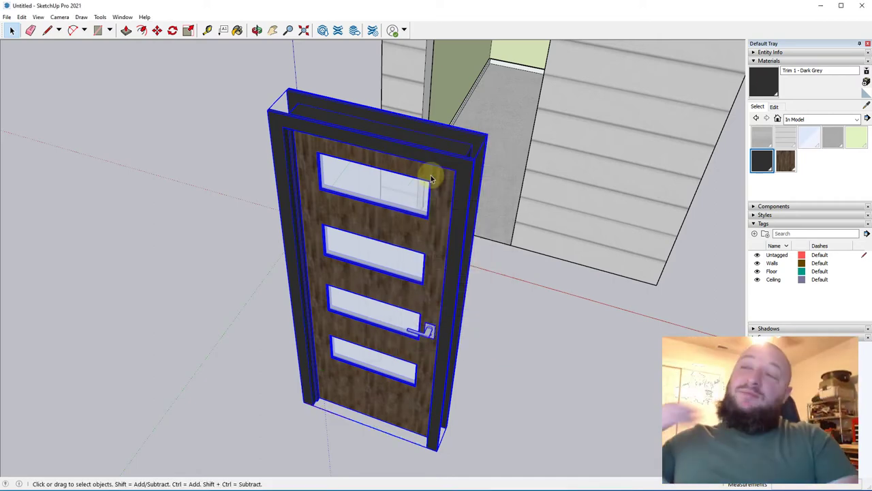
# - Show back edges and move the door component by its frame's upper rear corner onto the matching corner of the wall's door opening
pyautogui.moveTo(399, 190); pyautogui.dragTo(371, 198, button='middle')
pyautogui.scroll(3, 376, 117)
pyautogui.moveTo(275, 144); pyautogui.dragTo(109, 104, button='middle')
pyautogui.press('k')
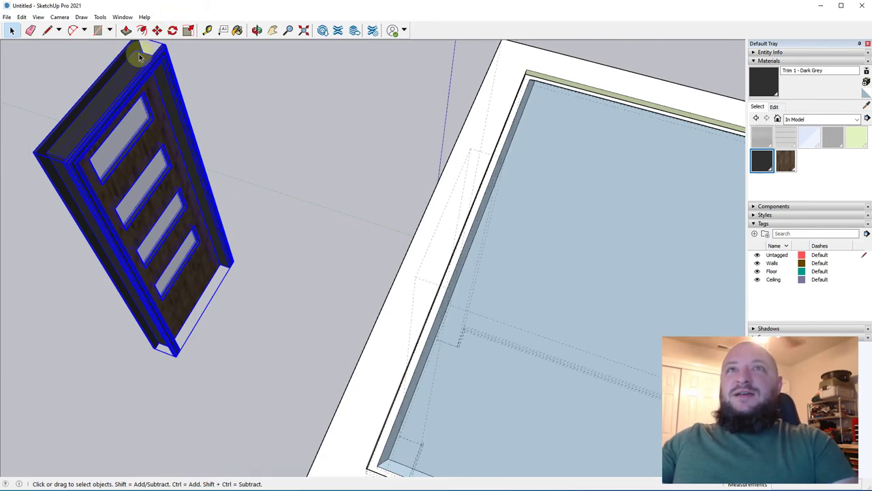
pyautogui.press('m')
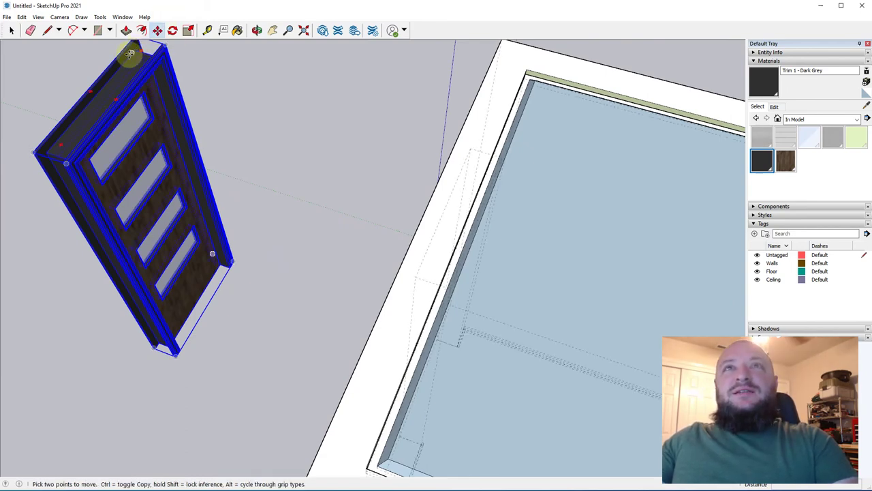
pyautogui.scroll(10, 130, 53)
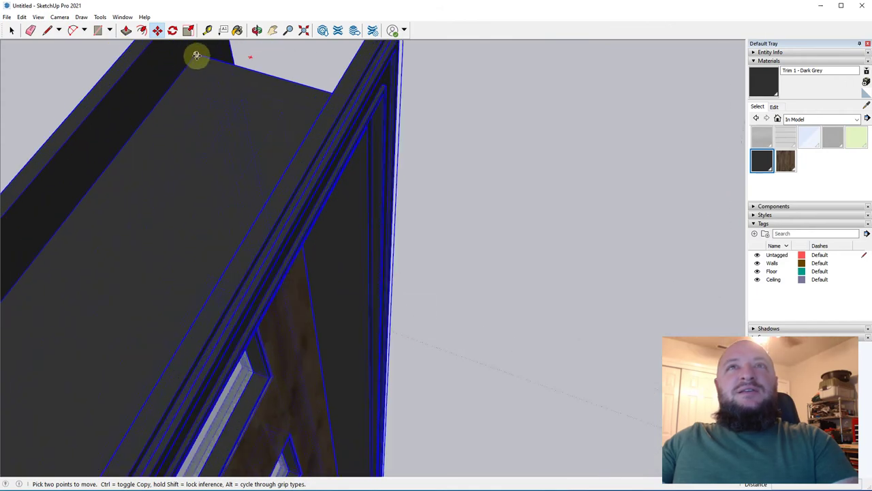
pyautogui.click(202, 54)
pyautogui.scroll(-6, 101, 127)
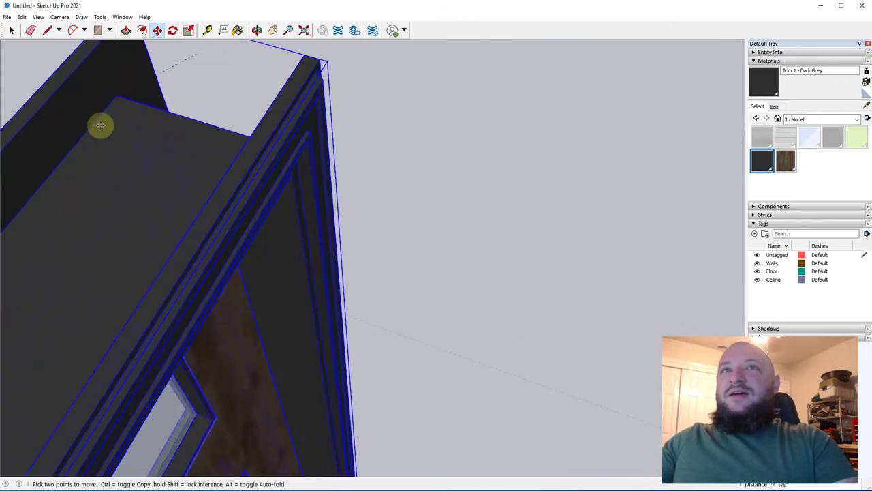
pyautogui.moveTo(320, 205); pyautogui.dragTo(259, 208, button='middle')
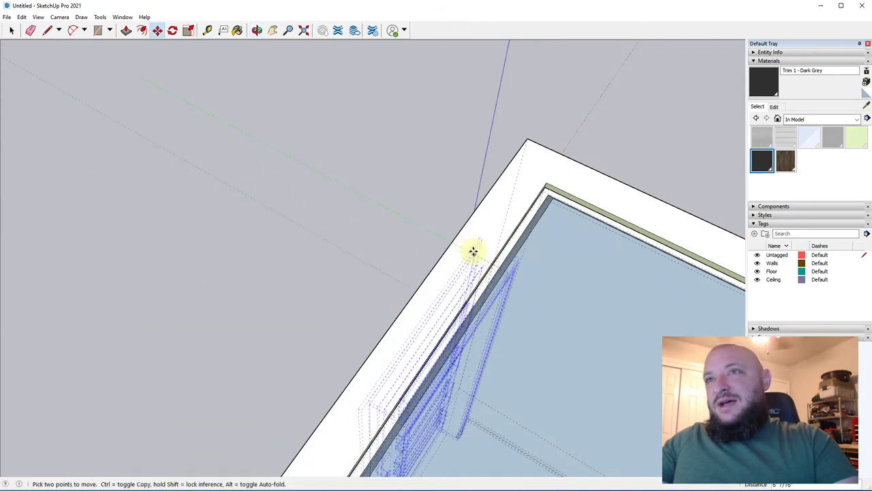
pyautogui.scroll(5, 448, 247)
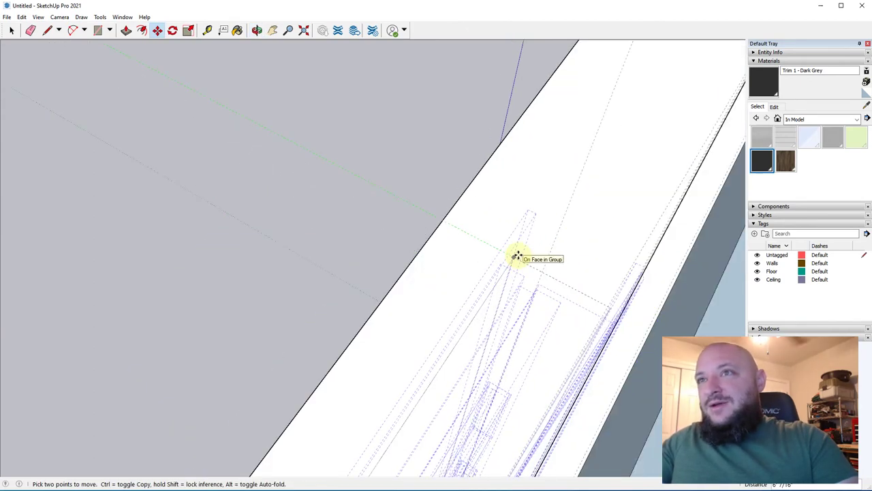
pyautogui.click(518, 256)
# - Deselect the placed door and turn the back edge display off
pyautogui.moveTo(298, 263); pyautogui.dragTo(740, 201, button='middle')
pyautogui.scroll(-3, 357, 293)
pyautogui.press('space')
pyautogui.click(237, 276)
pyautogui.moveTo(230, 299); pyautogui.dragTo(247, 292, button='middle')
pyautogui.press('k')
pyautogui.click(315, 306)
pyautogui.press('h')
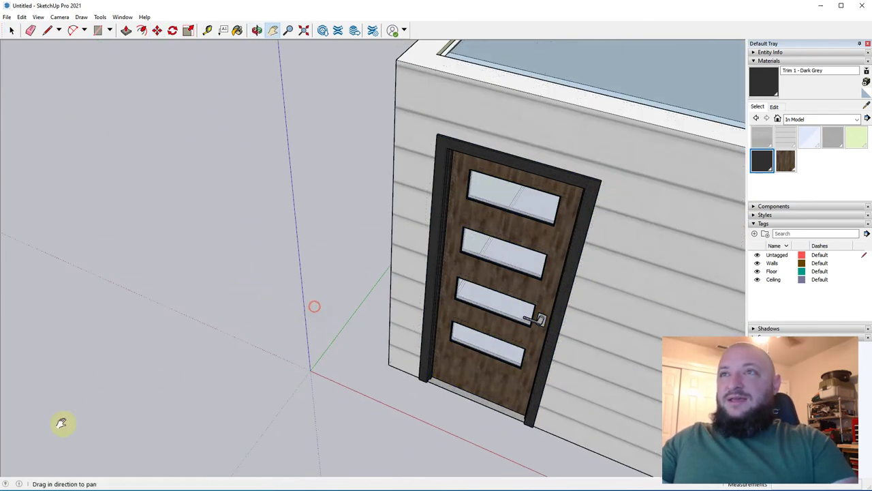
# - Draw a rectangle corner to corner over the window opening in the side wall and select it
pyautogui.moveTo(99, 406); pyautogui.dragTo(50, 414)
pyautogui.moveTo(237, 349); pyautogui.dragTo(24, 265, button='middle')
pyautogui.moveTo(268, 386); pyautogui.dragTo(188, 295)
pyautogui.moveTo(346, 202); pyautogui.dragTo(197, 222, button='middle')
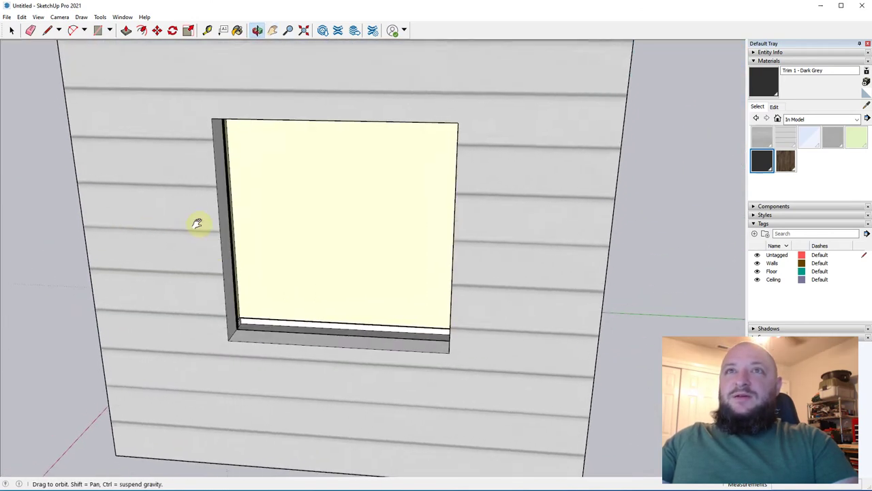
pyautogui.scroll(-5, 197, 222)
pyautogui.press('r')
pyautogui.click(208, 167)
pyautogui.click(322, 277)
pyautogui.press('space')
pyautogui.click(268, 238)
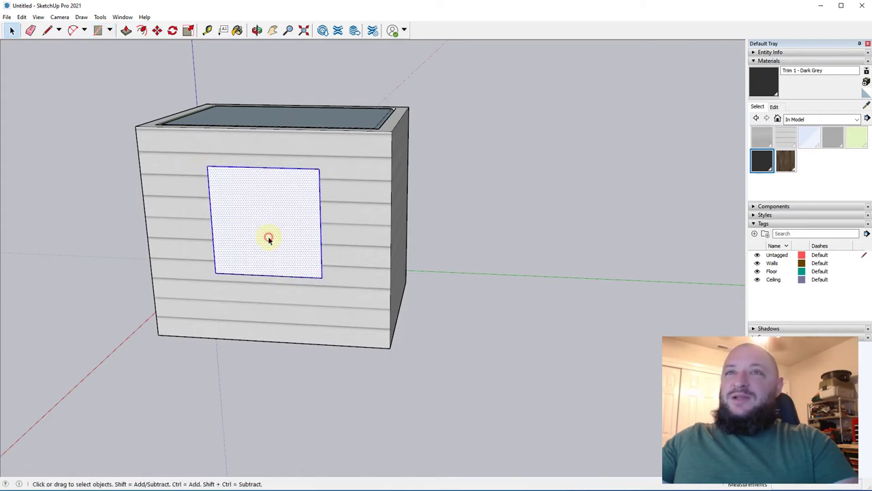
# - Move the window rectangle out in front of the wall and remove its face, keeping only the outline
pyautogui.moveTo(268, 238); pyautogui.dragTo(224, 259, button='middle')
pyautogui.press('m')
pyautogui.click(224, 259)
pyautogui.click(113, 361)
pyautogui.press('space')
pyautogui.click(119, 403)
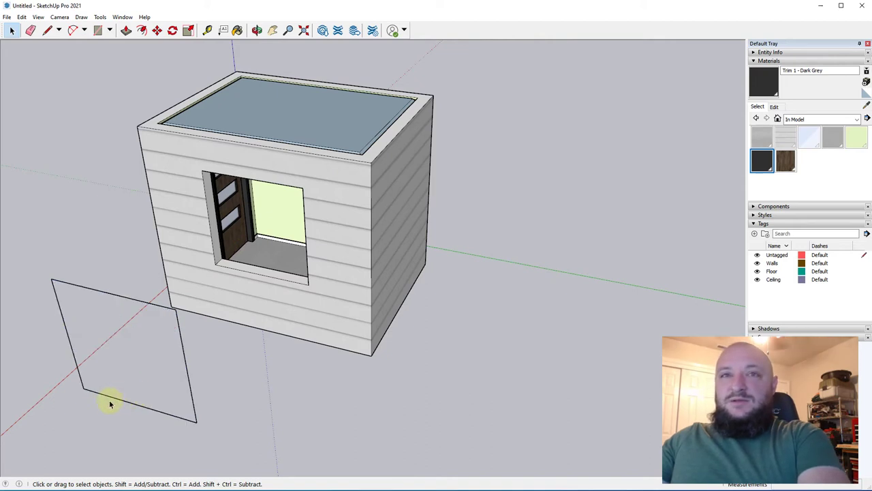
# - Draw a 6" line from the outline's lower edge toward the wall, and add a short vertical line up from its end
pyautogui.scroll(5, 109, 406)
pyautogui.press('l')
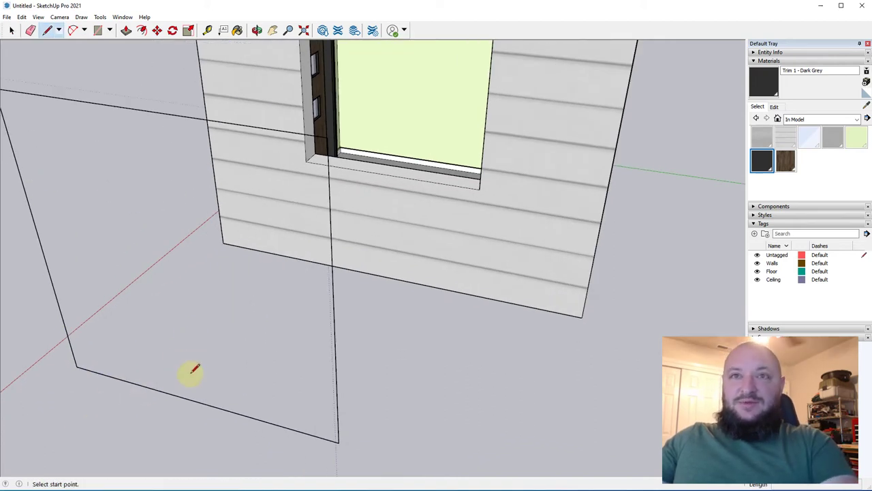
pyautogui.click(199, 403)
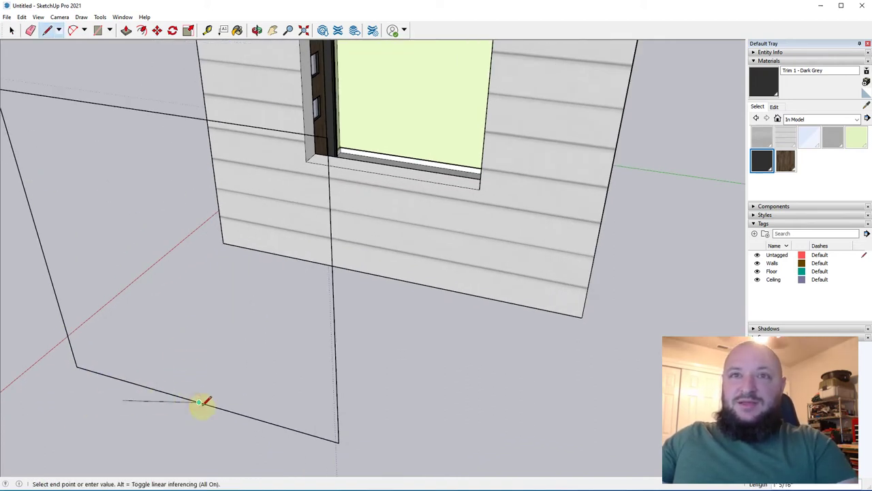
pyautogui.scroll(2, 212, 387)
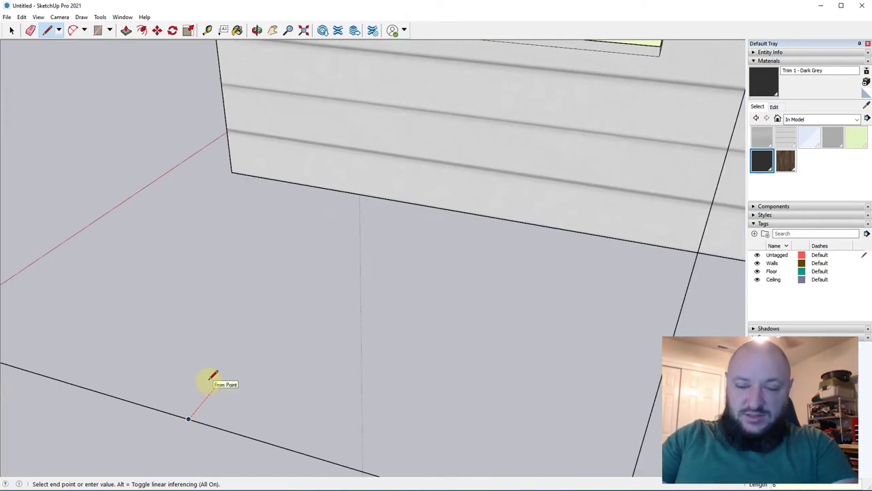
pyautogui.moveTo(185, 337); pyautogui.dragTo(289, 246, button='middle')
pyautogui.scroll(-3, 291, 246)
pyautogui.scroll(3, 395, 179)
pyautogui.scroll(-1, 346, 238)
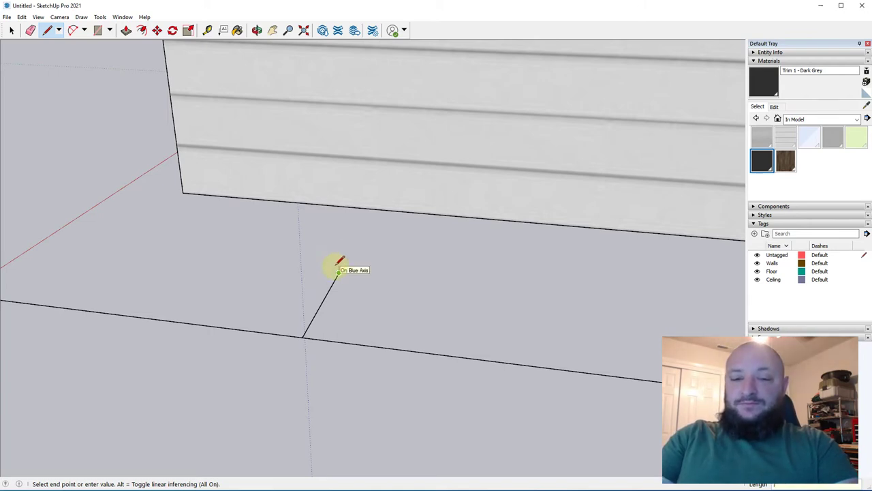
pyautogui.click(329, 268)
# - Continue the trim profile with a 6.25" line outward along the red axis, and add its downward leg back to the outline's lower edge
pyautogui.moveTo(288, 342); pyautogui.dragTo(59, 366, button='middle')
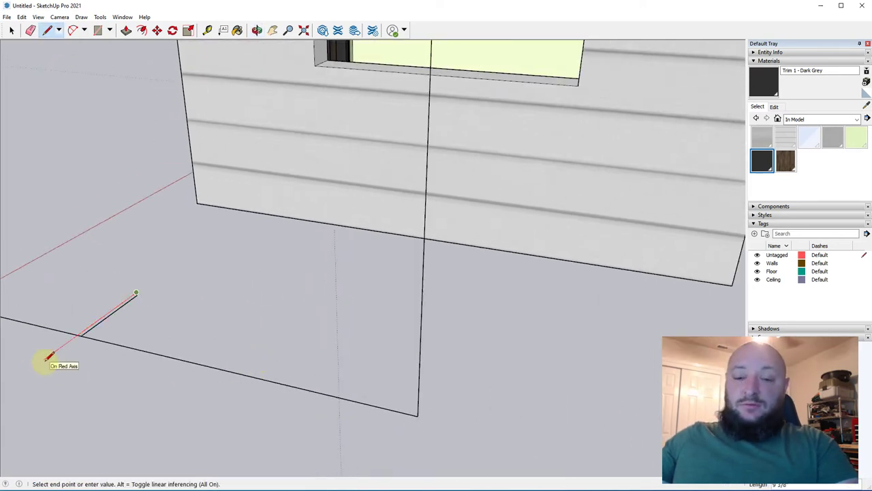
pyautogui.write('6.25')
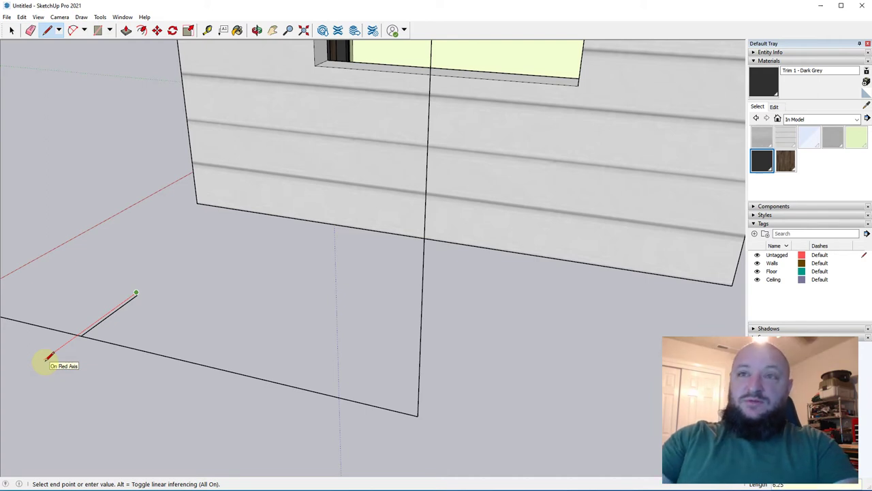
pyautogui.press('Return')
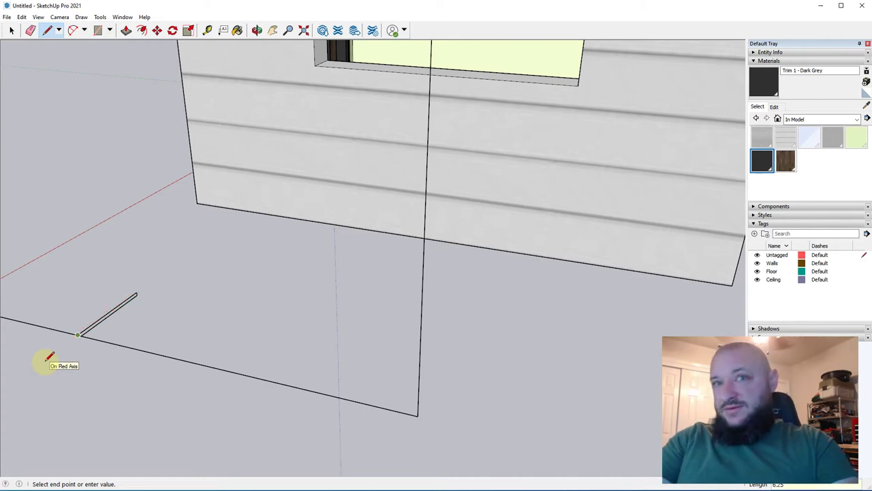
pyautogui.click(83, 361)
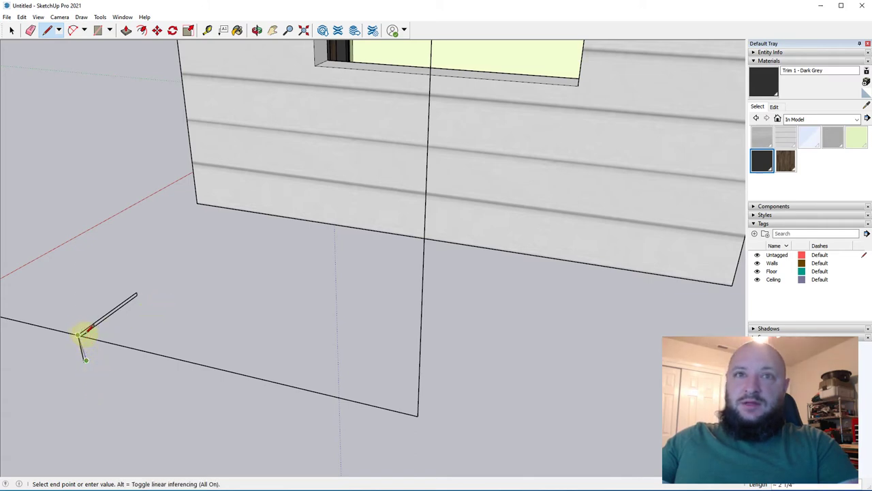
pyautogui.click(79, 335)
pyautogui.scroll(-3, 109, 375)
pyautogui.scroll(2, 102, 384)
pyautogui.moveTo(102, 375); pyautogui.dragTo(338, 377, button='middle')
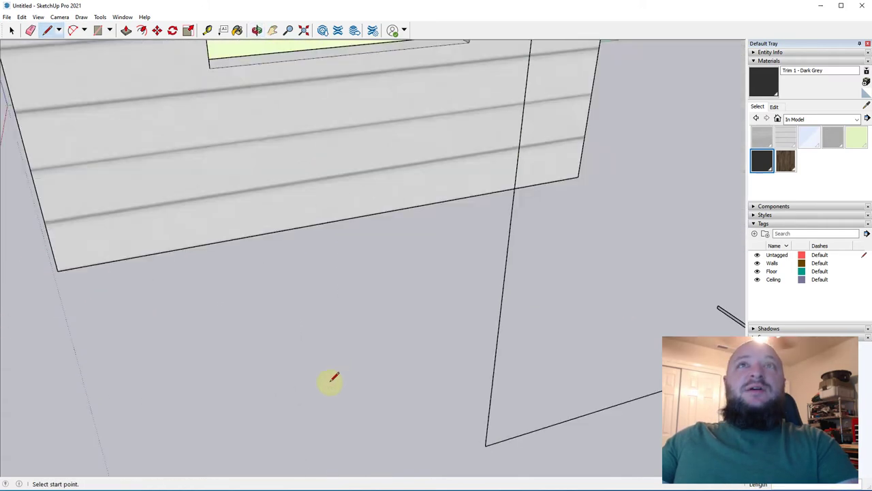
pyautogui.scroll(-2, 338, 377)
pyautogui.click(82, 17)
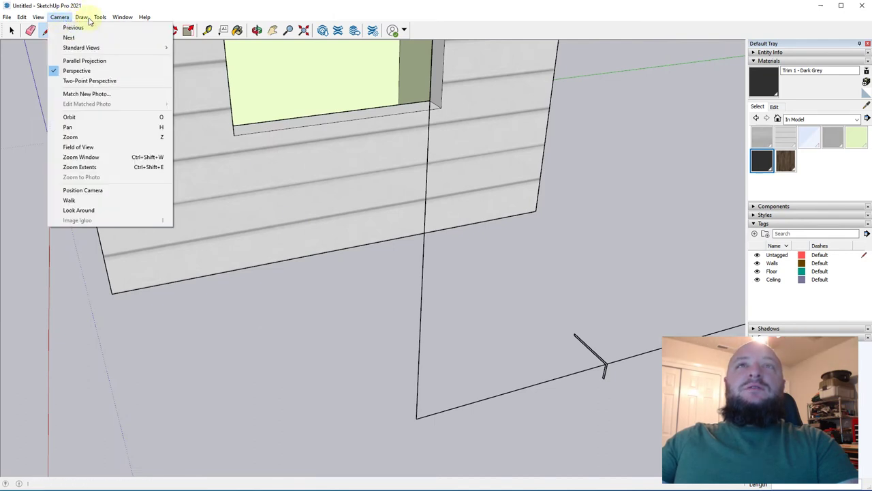
pyautogui.moveTo(99, 17)
pyautogui.click(127, 104)
pyautogui.moveTo(402, 203); pyautogui.dragTo(192, 305, button='middle')
pyautogui.moveTo(149, 308); pyautogui.dragTo(266, 429)
pyautogui.scroll(4, 269, 433)
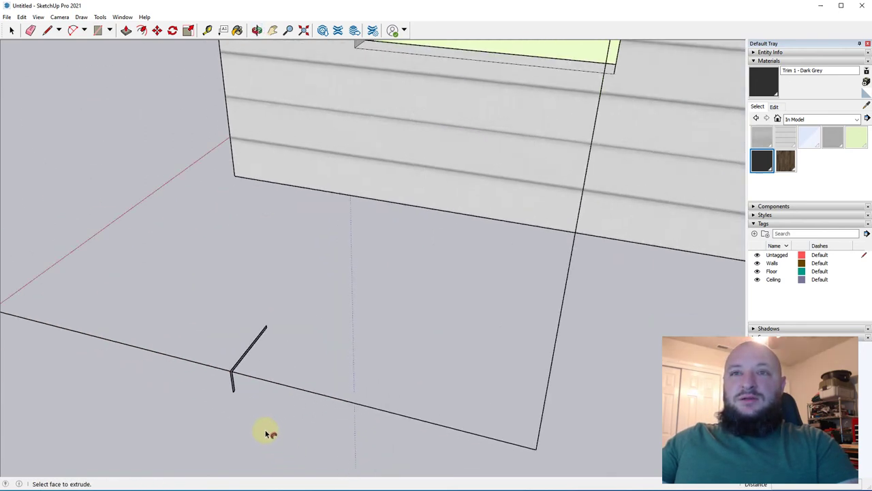
pyautogui.moveTo(232, 381); pyautogui.dragTo(203, 308, button='middle')
pyautogui.press('r')
pyautogui.click(211, 319)
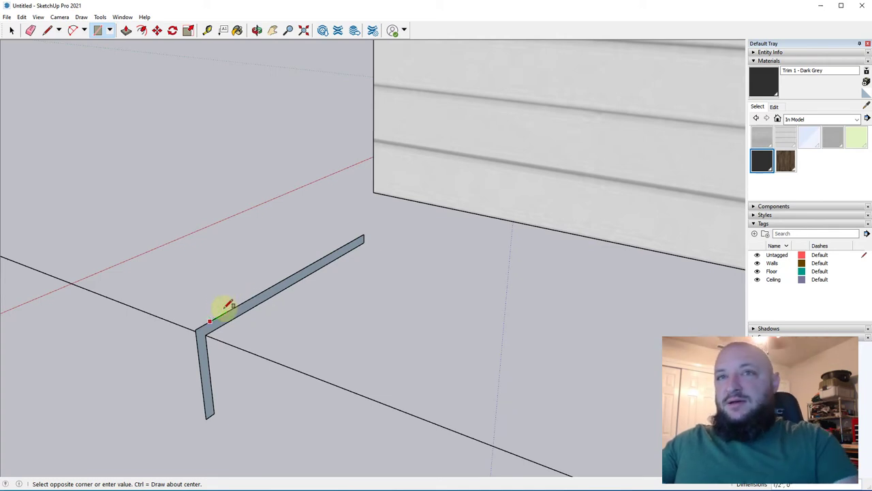
pyautogui.press('Escape')
pyautogui.scroll(-3, 202, 332)
pyautogui.press('space')
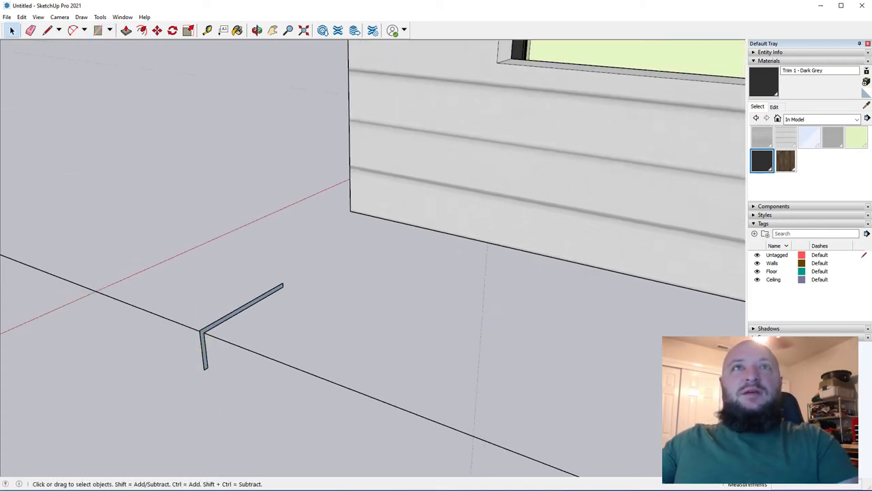
# - Sweep the L-shaped trim profile around the entire rectangular window outline with Follow Me
pyautogui.click(100, 17)
pyautogui.click(130, 103)
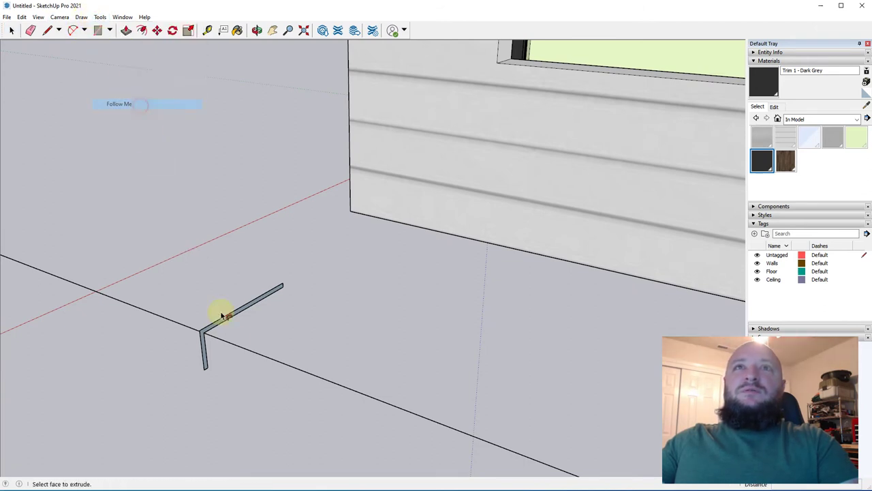
pyautogui.moveTo(204, 261); pyautogui.dragTo(225, 339, button='middle')
pyautogui.moveTo(225, 341)
pyautogui.mouseDown()
pyautogui.moveTo(415, 399)
pyautogui.moveTo(432, 419)
pyautogui.moveTo(422, 118)
pyautogui.mouseUp()
pyautogui.scroll(-3, 396, 354)
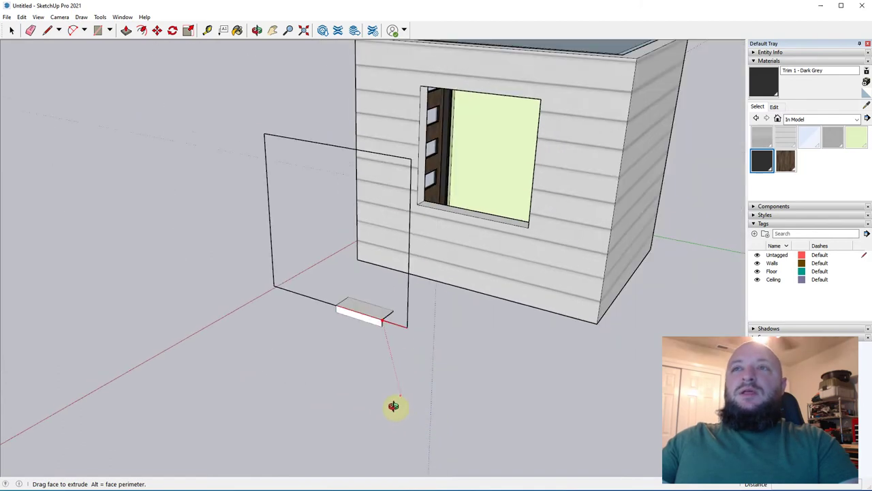
pyautogui.moveTo(400, 401); pyautogui.dragTo(360, 431, button='middle')
pyautogui.moveTo(246, 194)
pyautogui.mouseDown()
pyautogui.moveTo(263, 302)
pyautogui.moveTo(310, 333)
pyautogui.mouseUp()
pyautogui.press('space')
# - Select all connected geometry of the window frame and make it a group
pyautogui.moveTo(310, 417); pyautogui.dragTo(306, 331, button='middle')
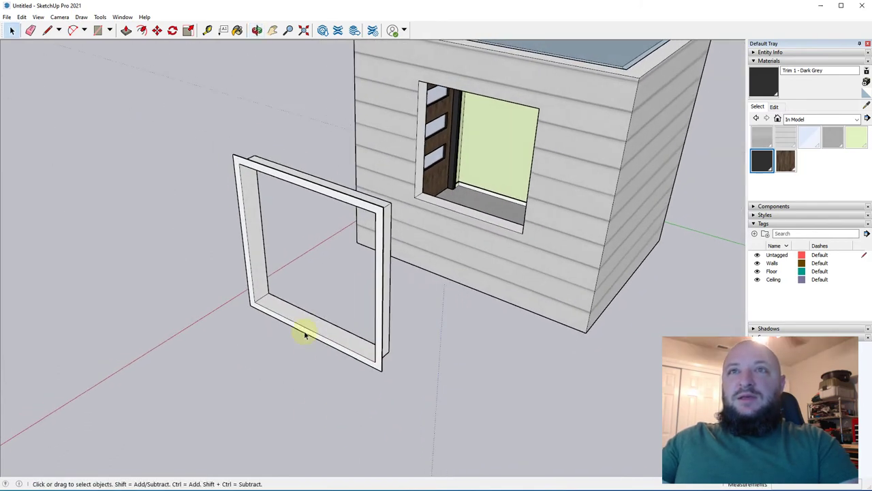
pyautogui.tripleClick(306, 329)
pyautogui.rightClick(306, 330)
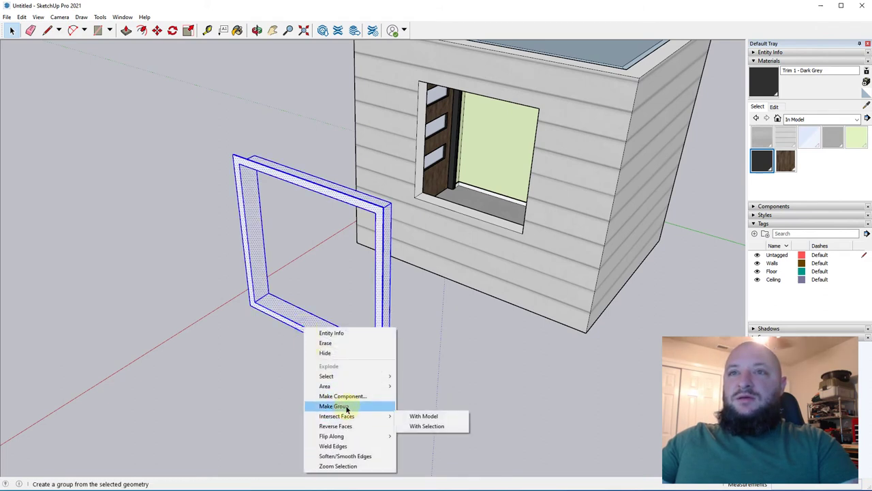
pyautogui.click(336, 405)
# - Draw a rectangle from the frame opening's upper-left corner to the middle of its lower edge, forming the left half panel
pyautogui.press('r')
pyautogui.click(240, 162)
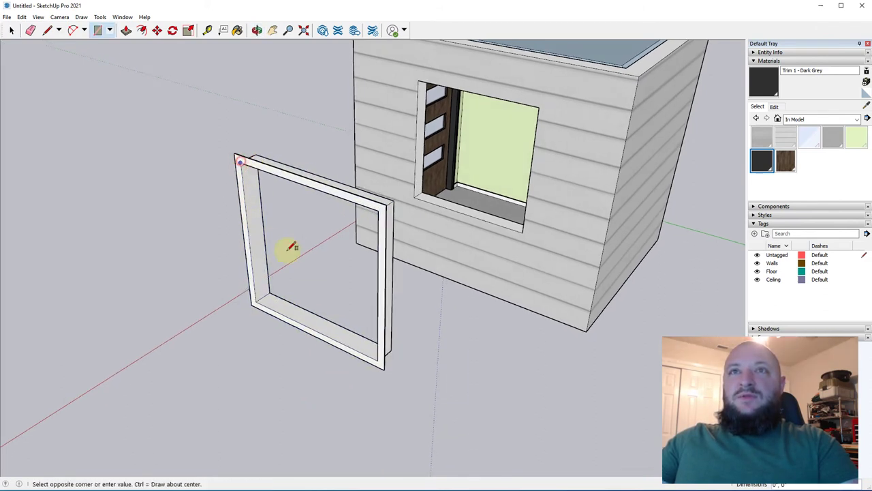
pyautogui.click(313, 329)
pyautogui.moveTo(312, 330); pyautogui.dragTo(332, 306, button='middle')
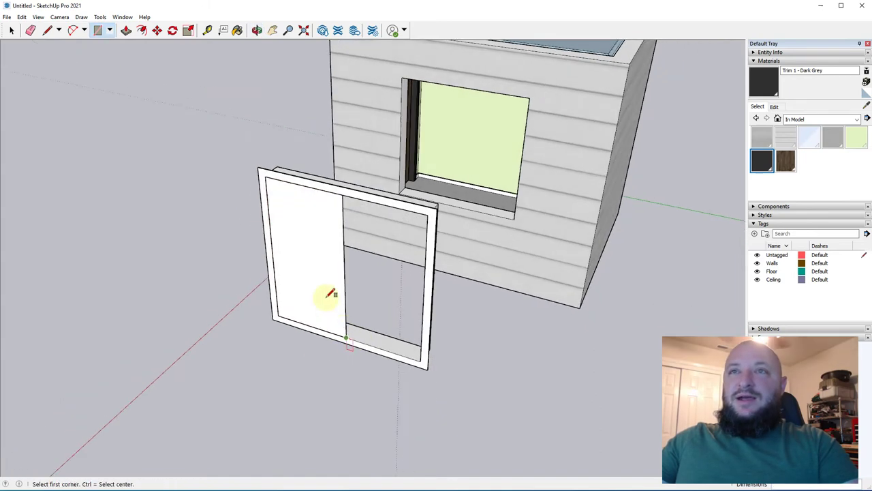
# - Widen the half panel by moving its free vertical edge about 1 3/4" past the middle of the frame
pyautogui.scroll(4, 361, 232)
pyautogui.press('space')
pyautogui.scroll(-2, 315, 136)
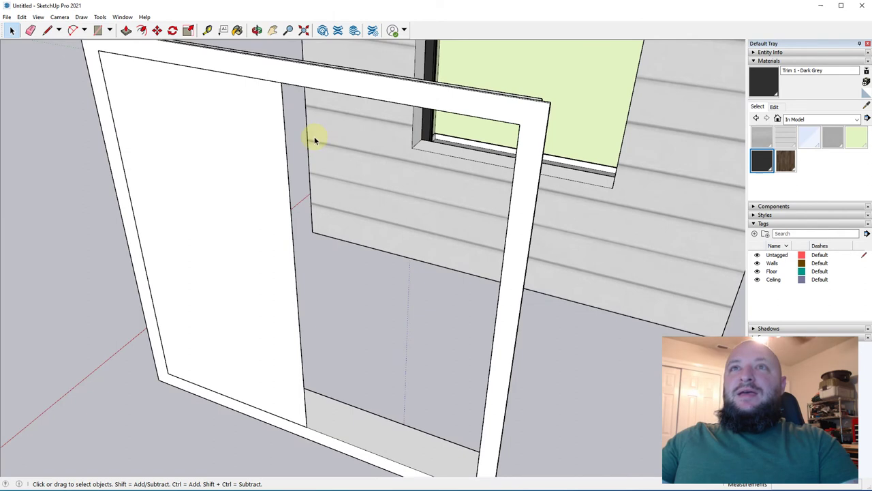
pyautogui.press('m')
pyautogui.click(284, 90)
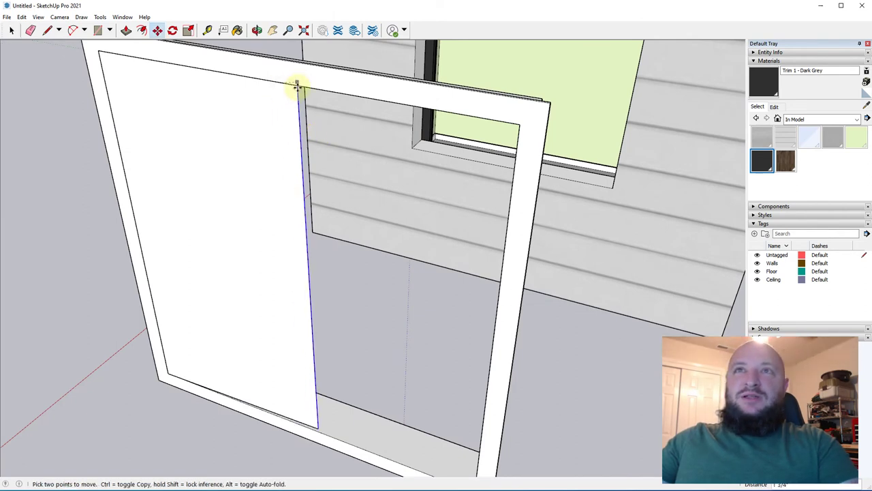
pyautogui.click(298, 88)
# - Offset the half panel's face inward to outline a narrow sash border
pyautogui.moveTo(266, 103); pyautogui.dragTo(311, 185, button='middle')
pyautogui.press('f')
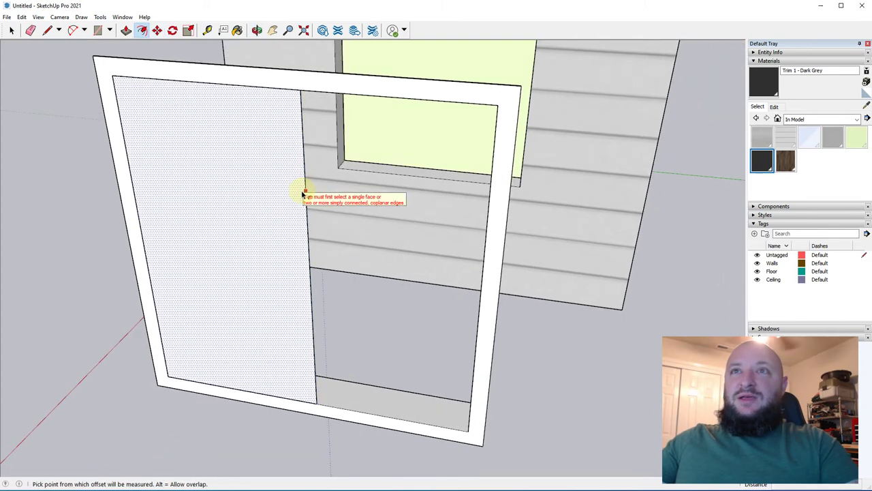
pyautogui.click(306, 258)
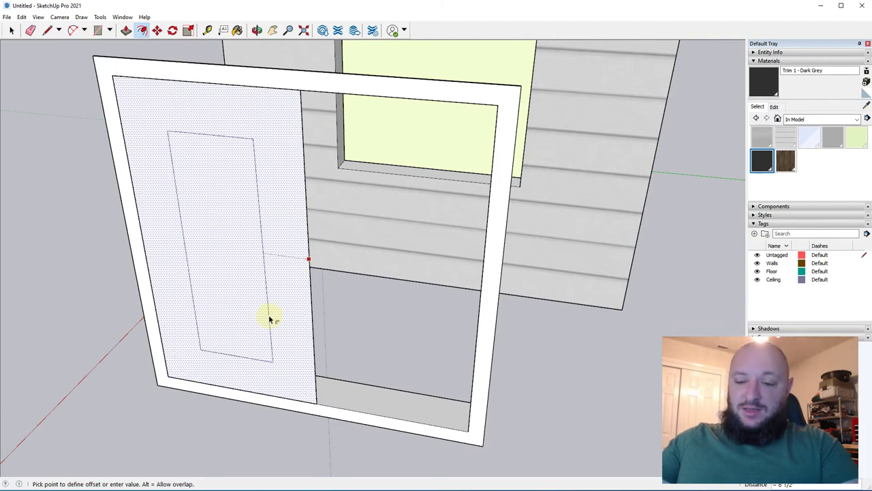
pyautogui.click(304, 351)
pyautogui.press('space')
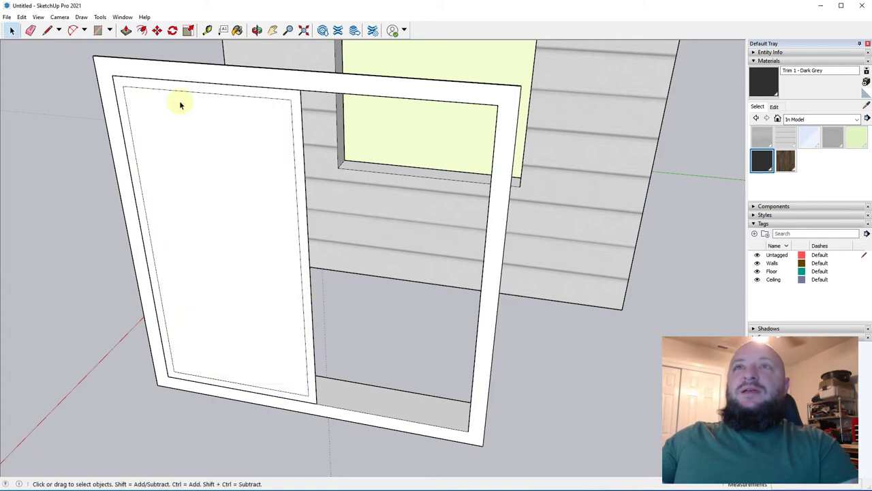
# - Move the right edge of the inner offset outline .5" inward to widen the sash's centre stile
pyautogui.scroll(3, 170, 109)
pyautogui.click(329, 121)
pyautogui.scroll(5, 330, 102)
pyautogui.press('m')
pyautogui.click(324, 98)
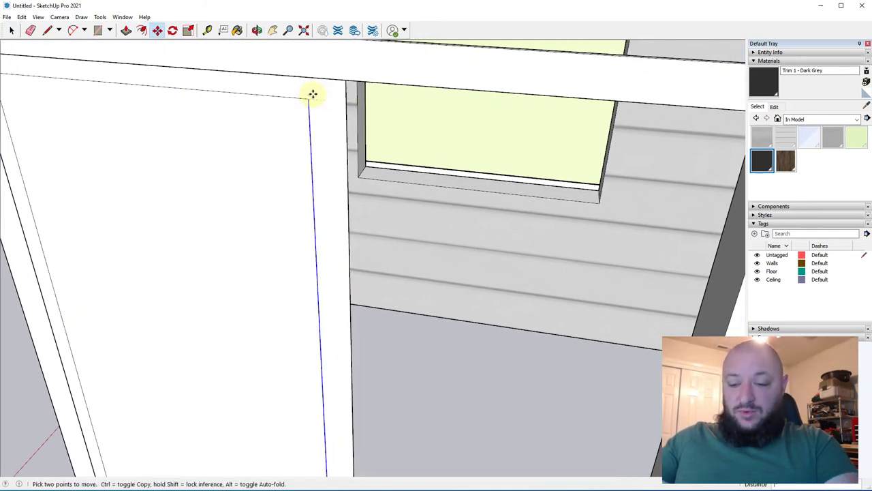
pyautogui.click(314, 96)
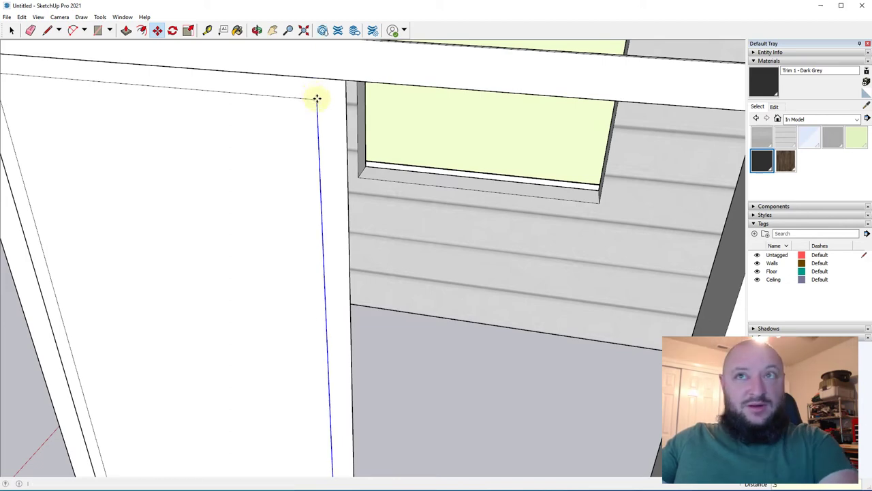
pyautogui.scroll(-3, 329, 144)
# - Delete the face inside the sash border so that only the border remains
pyautogui.press('space')
pyautogui.click(266, 197)
pyautogui.moveTo(266, 197); pyautogui.dragTo(204, 197, button='middle')
pyautogui.press('Delete')
pyautogui.moveTo(259, 103); pyautogui.dragTo(263, 130, button='middle')
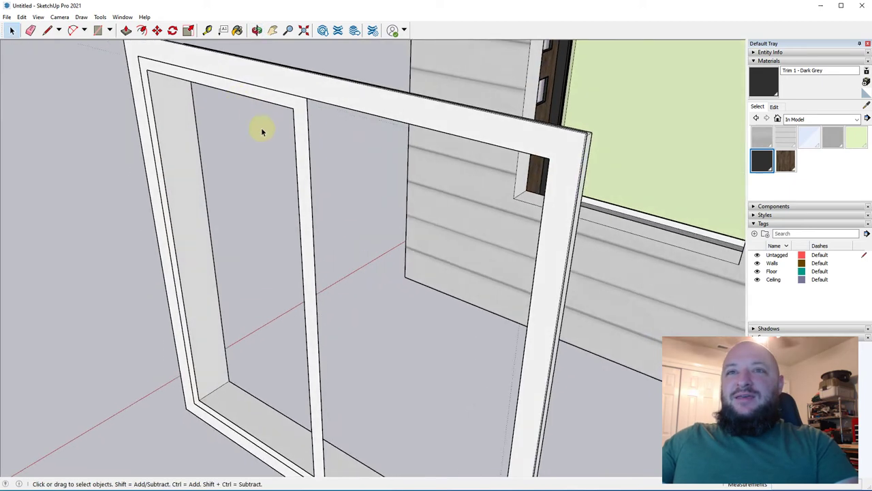
# - Push/Pull the flat sash border back into the window frame to give it depth
pyautogui.press('p')
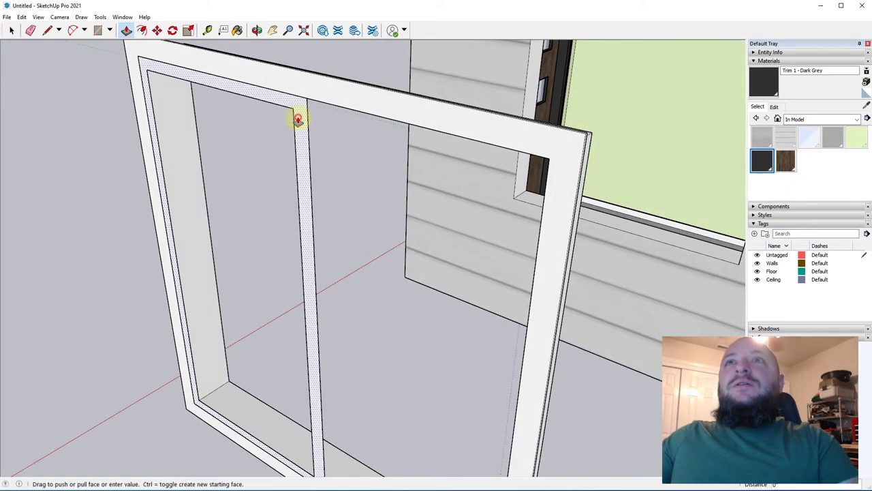
pyautogui.click(298, 117)
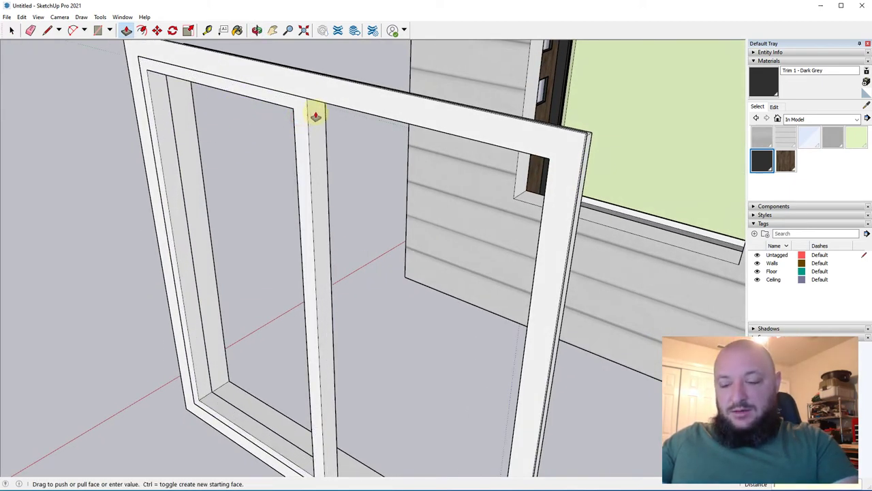
pyautogui.press('Return')
pyautogui.moveTo(274, 146); pyautogui.dragTo(178, 268, button='middle')
# - Select the whole sash and move it by its lower corner deeper into the frame along the frame's inner corner edge
pyautogui.press('space')
pyautogui.click(169, 278)
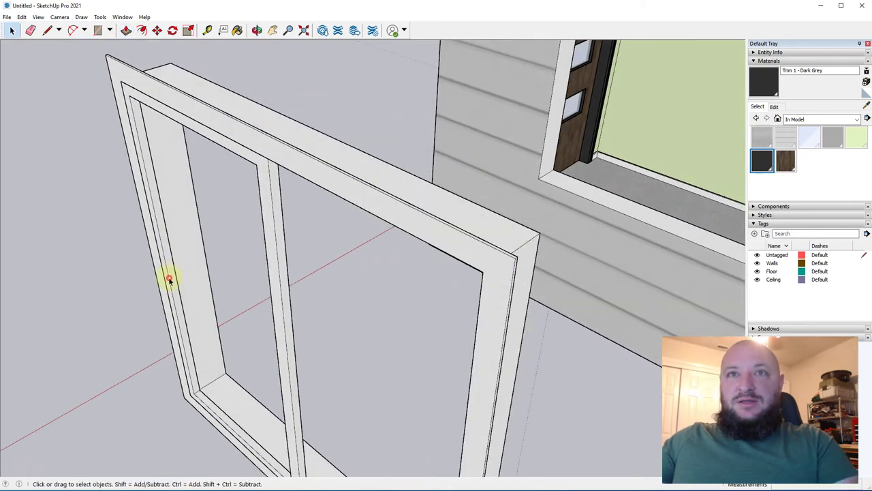
pyautogui.tripleClick(170, 278)
pyautogui.scroll(6, 183, 397)
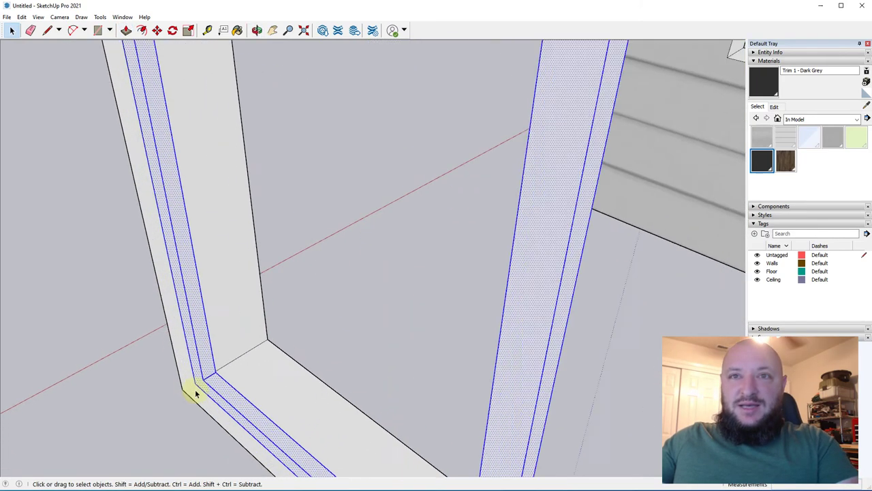
pyautogui.press('m')
pyautogui.moveTo(222, 372); pyautogui.dragTo(273, 233, button='middle')
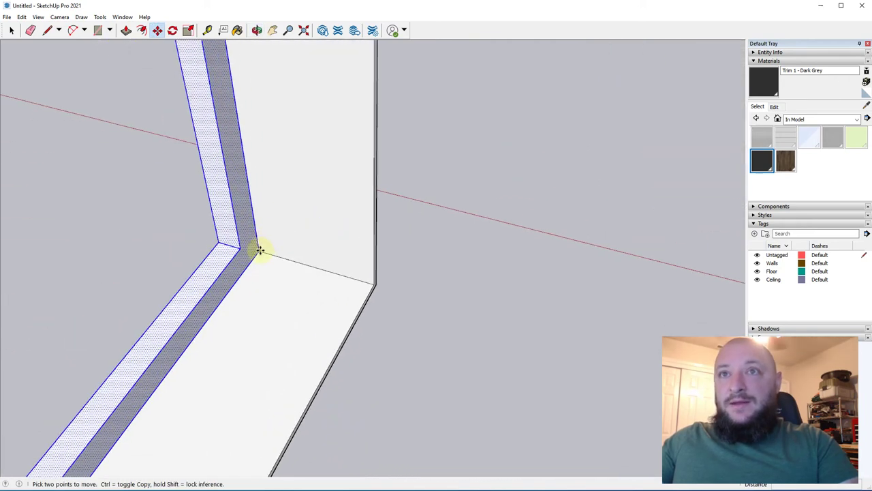
pyautogui.click(259, 250)
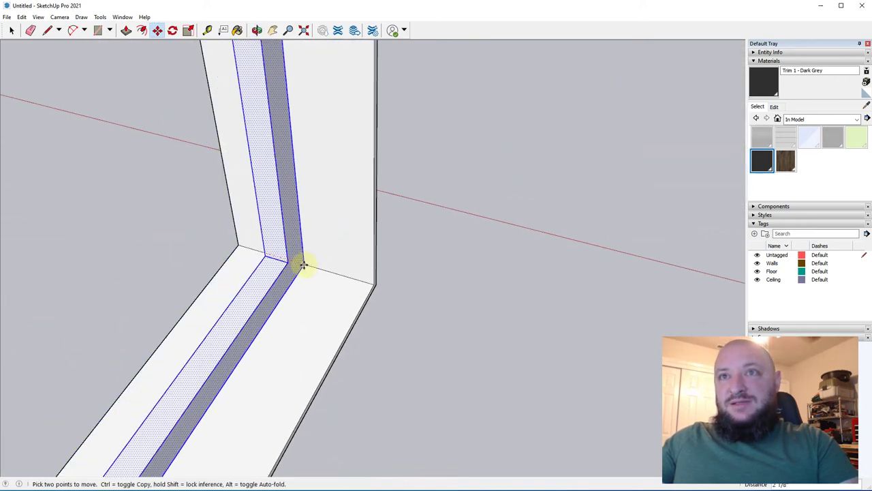
pyautogui.scroll(-3, 273, 375)
pyautogui.moveTo(273, 376); pyautogui.dragTo(332, 293, button='middle')
# - Copy the sash to the open space beside the frame and flip the copy left to right
pyautogui.scroll(-3, 306, 311)
pyautogui.scroll(-2, 329, 315)
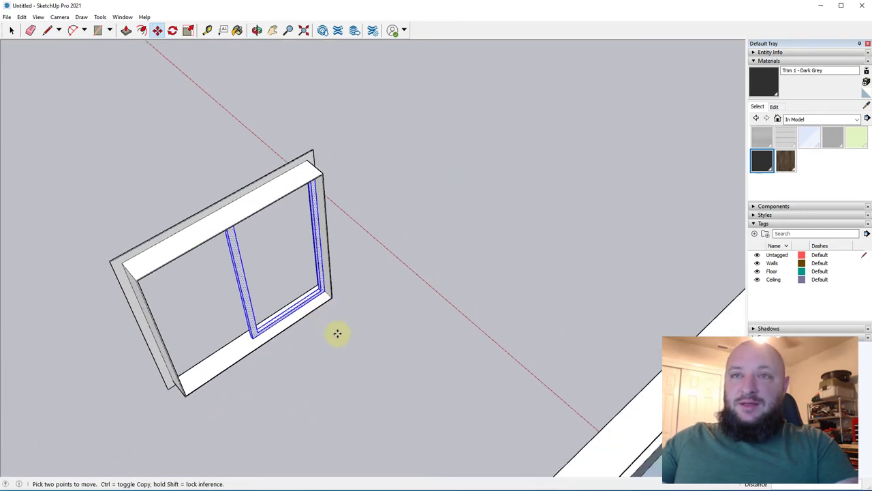
pyautogui.click(270, 360)
pyautogui.press('space')
pyautogui.rightClick(70, 234)
pyautogui.moveTo(126, 341)
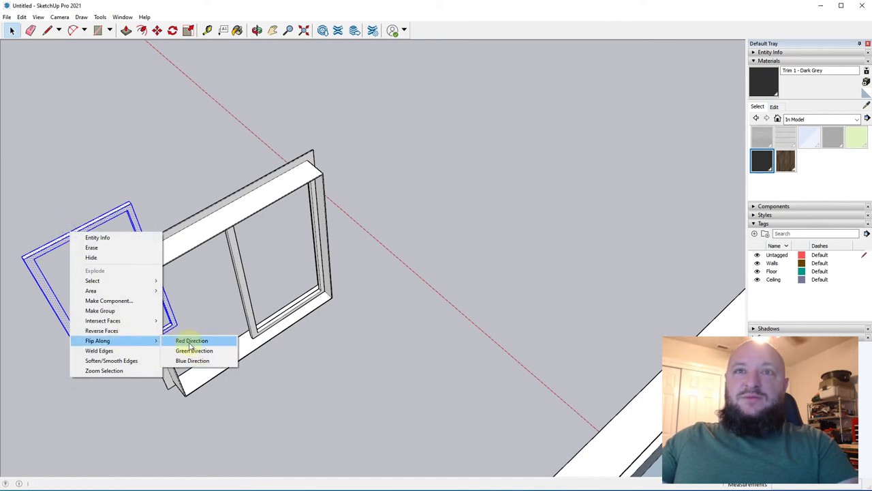
pyautogui.click(195, 359)
# - Try to move the flipped sash copy by its corner to the midpoint of the frame's inner corner edge
pyautogui.moveTo(184, 357); pyautogui.dragTo(105, 285, button='middle')
pyautogui.moveTo(345, 233); pyautogui.dragTo(376, 113, button='middle')
pyautogui.press('m')
pyautogui.click(346, 176)
pyautogui.moveTo(331, 191); pyautogui.dragTo(356, 185, button='middle')
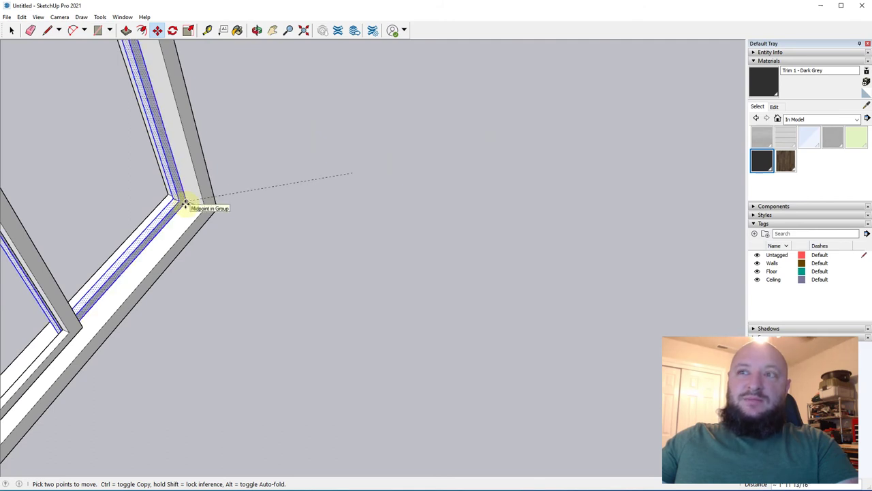
pyautogui.moveTo(350, 231); pyautogui.dragTo(247, 171, button='middle')
pyautogui.click(294, 274)
pyautogui.press('space')
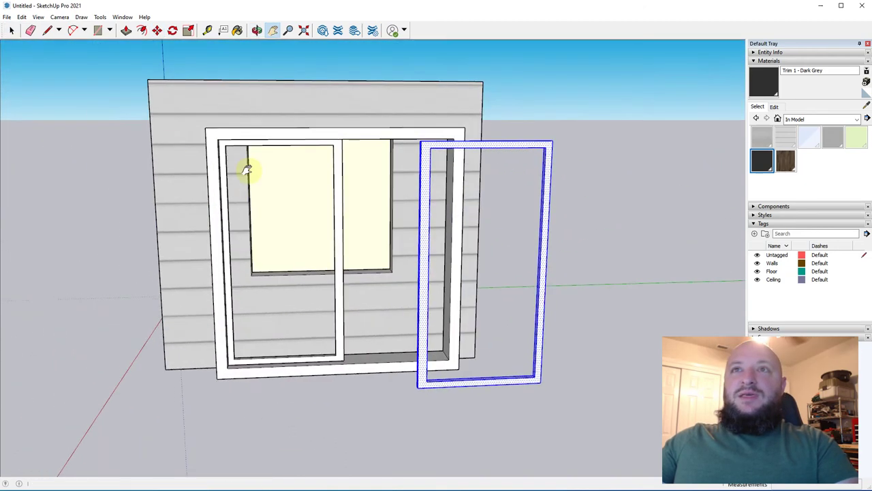
# - Make the copied sash beside the frame a group, and make the original sash inside the frame its own group
pyautogui.click(425, 215)
pyautogui.rightClick(426, 214)
pyautogui.click(423, 201)
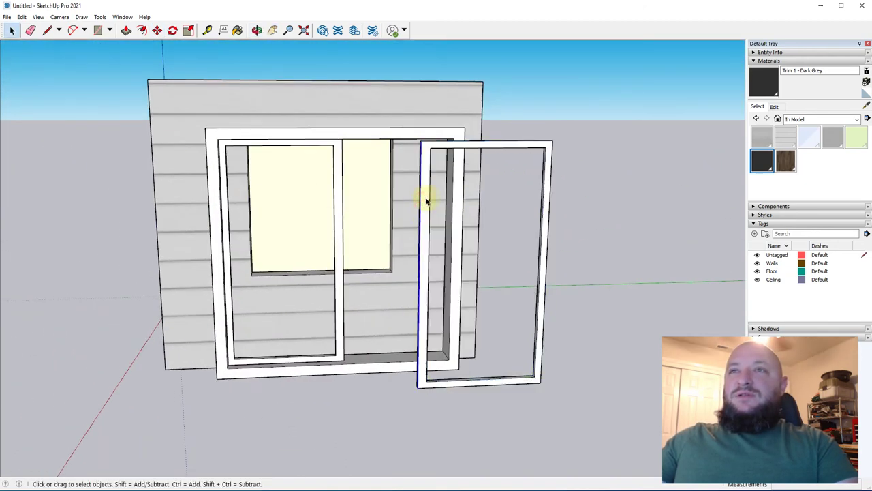
pyautogui.tripleClick(543, 247)
pyautogui.rightClick(547, 244)
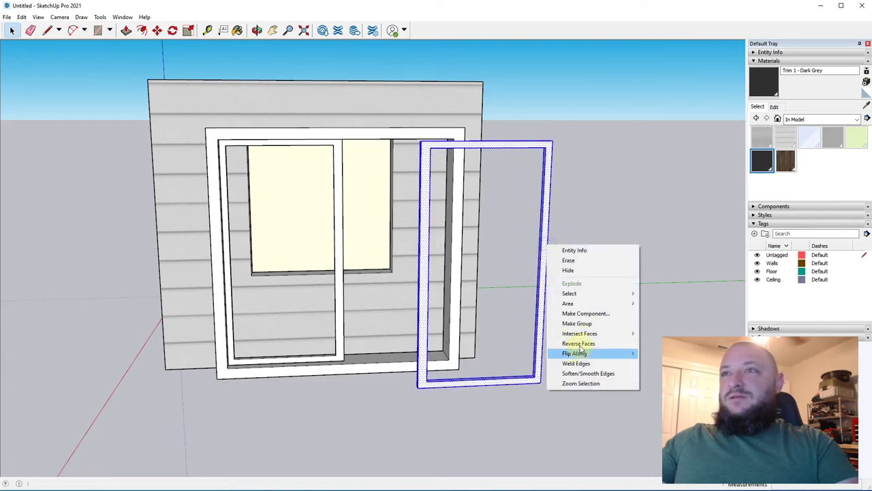
pyautogui.click(599, 323)
pyautogui.tripleClick(340, 230)
pyautogui.rightClick(339, 230)
pyautogui.click(391, 309)
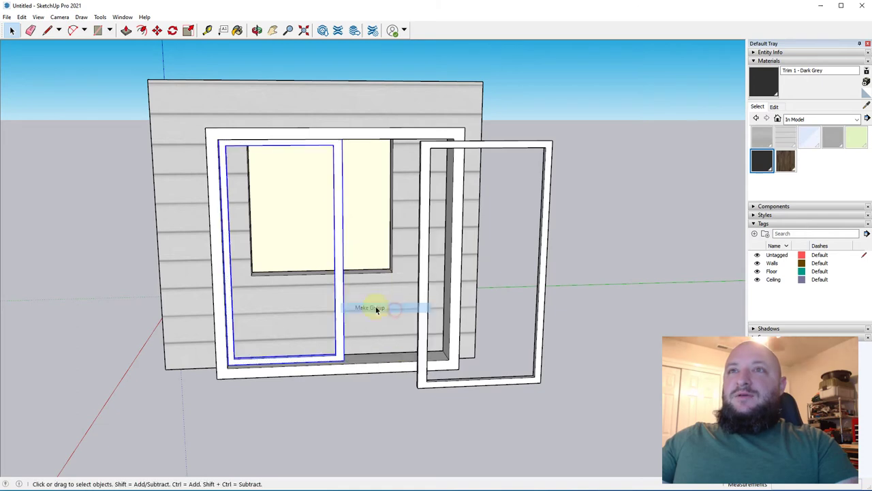
# - Draw a rectangle across the left sash's opening, from its inner upper-left corner to its inner lower-right corner, as the glass pane
pyautogui.moveTo(382, 317); pyautogui.dragTo(263, 152, button='middle')
pyautogui.press('r')
pyautogui.click(212, 109)
pyautogui.moveTo(219, 132); pyautogui.dragTo(327, 402, button='middle')
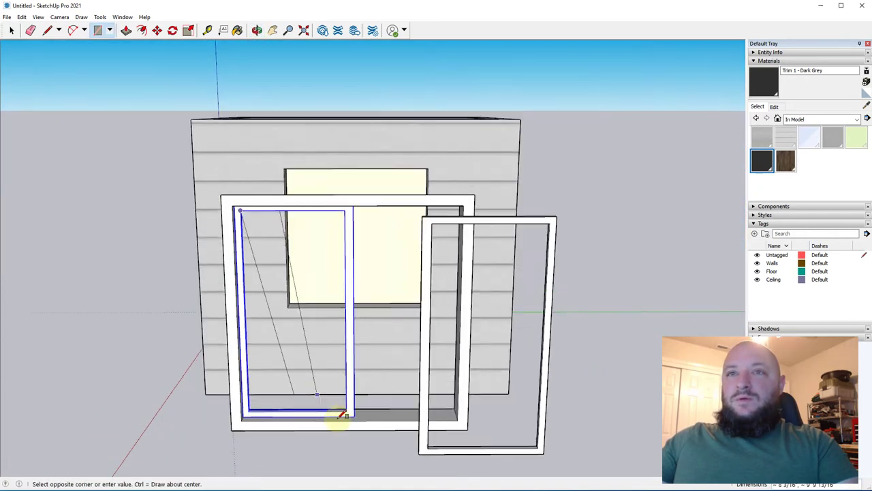
pyautogui.scroll(3, 362, 411)
pyautogui.click(354, 406)
pyautogui.moveTo(311, 364); pyautogui.dragTo(234, 327, button='middle')
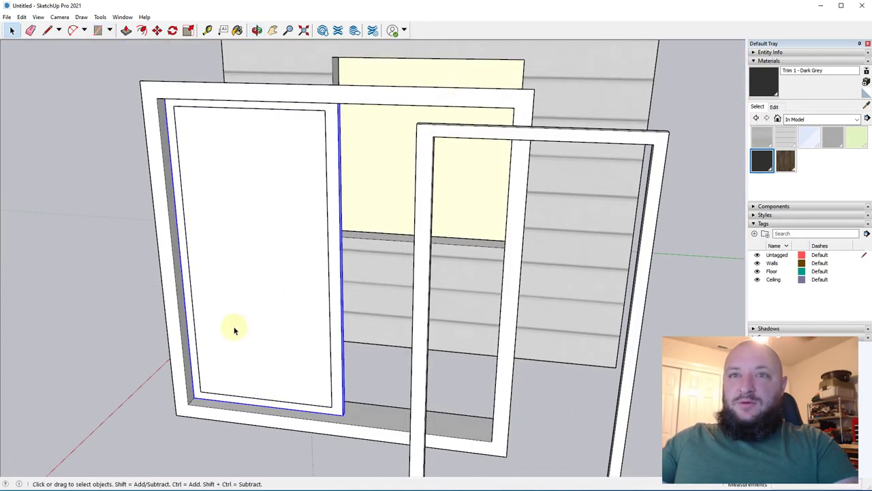
# - Push/Pull the left sash's glass pane by .25" for thickness and select its front face
pyautogui.scroll(3, 234, 347)
pyautogui.press('p')
pyautogui.click(241, 339)
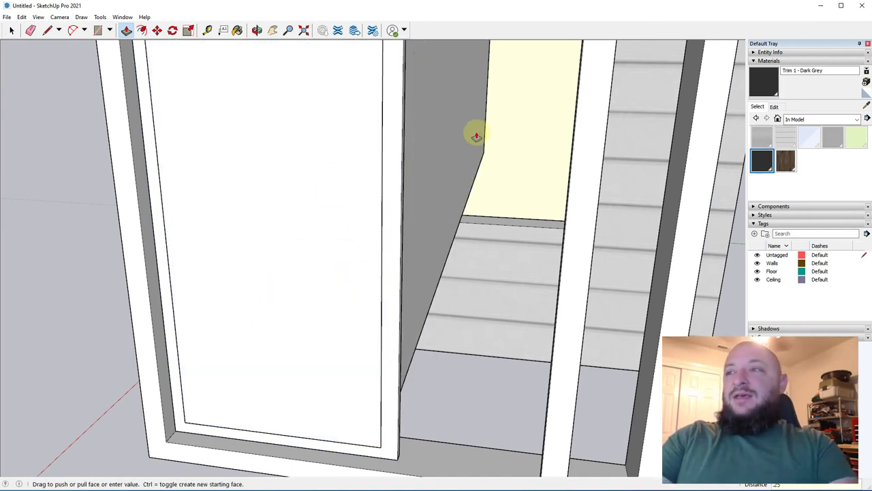
pyautogui.press('Escape')
pyautogui.press('space')
pyautogui.click(262, 259)
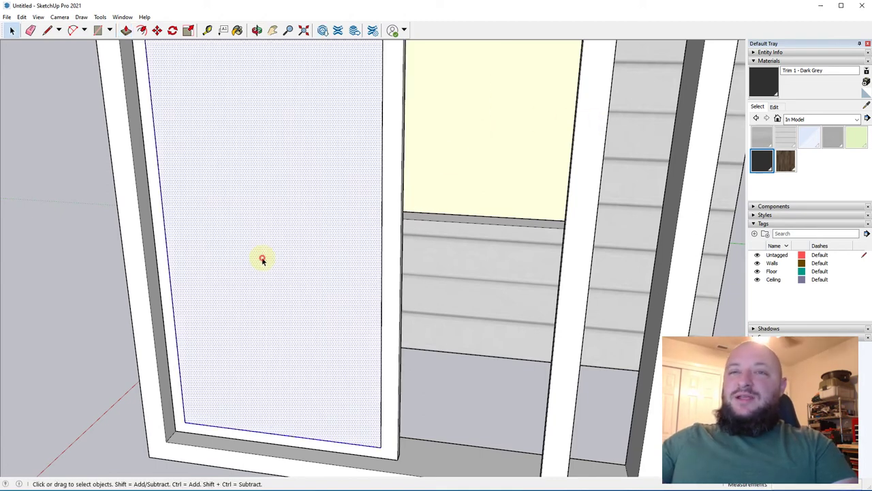
# - Group the left sash's glass pane and copy it by its corner into the inner corner of the sash beside the frame
pyautogui.rightClick(263, 259)
pyautogui.click(308, 337)
pyautogui.moveTo(307, 337); pyautogui.dragTo(176, 432, button='middle')
pyautogui.scroll(4, 193, 415)
pyautogui.moveTo(66, 423); pyautogui.dragTo(682, 409, button='middle')
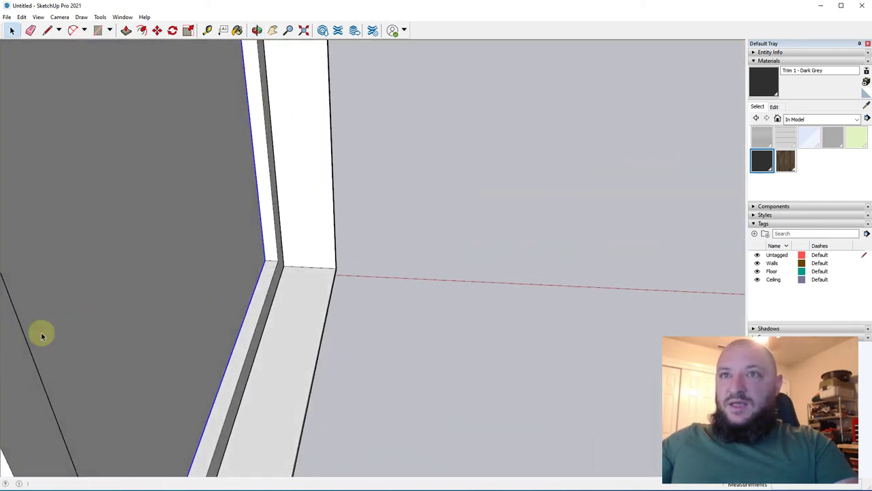
pyautogui.scroll(2, 220, 265)
pyautogui.press('m')
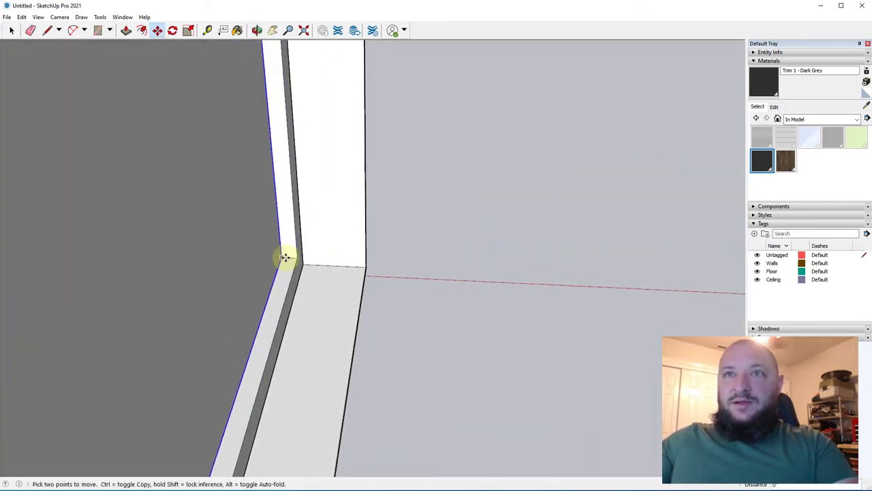
pyautogui.moveTo(283, 256); pyautogui.dragTo(338, 228, button='middle')
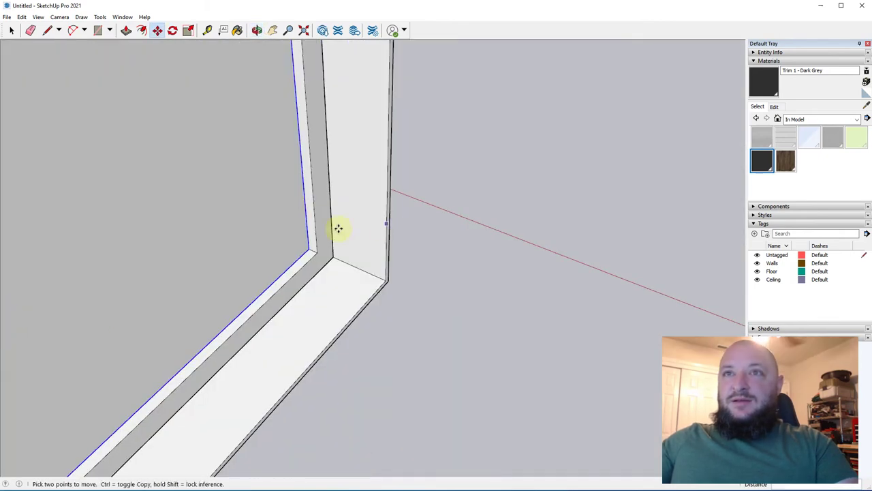
pyautogui.click(309, 248)
pyautogui.scroll(-3, 293, 341)
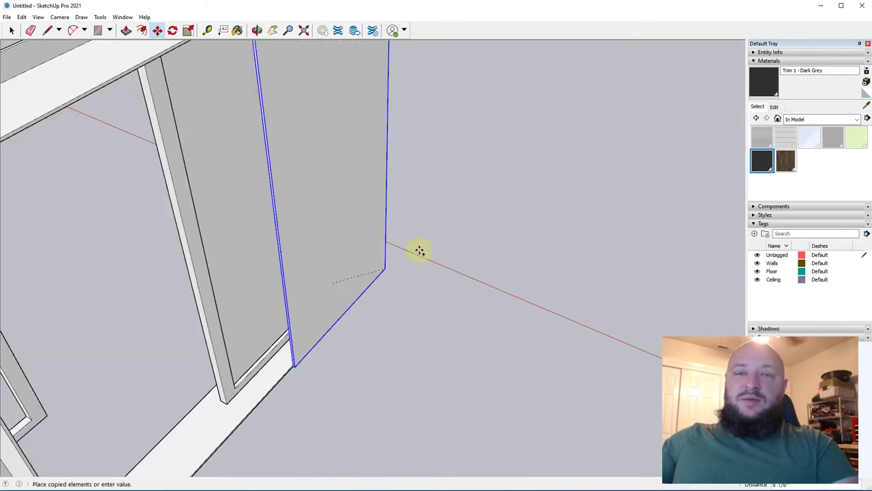
pyautogui.scroll(-2, 195, 350)
pyautogui.scroll(6, 209, 321)
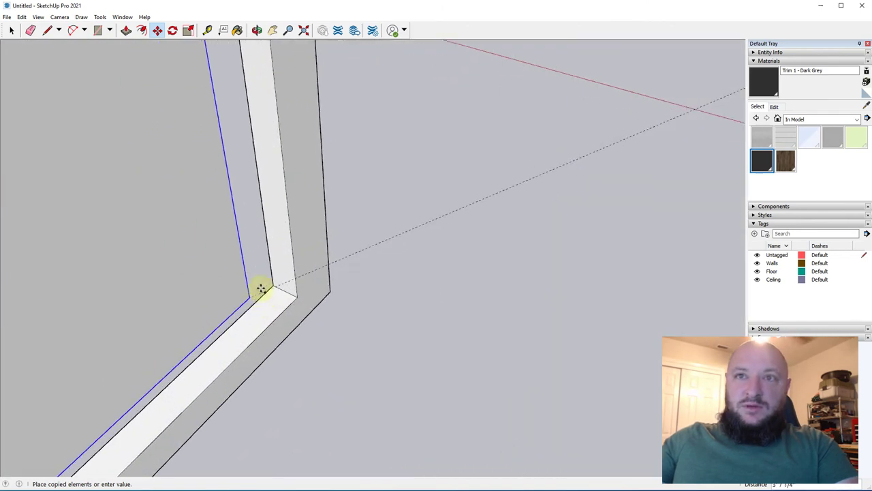
pyautogui.moveTo(614, 391); pyautogui.dragTo(542, 295, button='middle')
pyautogui.scroll(-4, 357, 346)
pyautogui.scroll(-2, 408, 322)
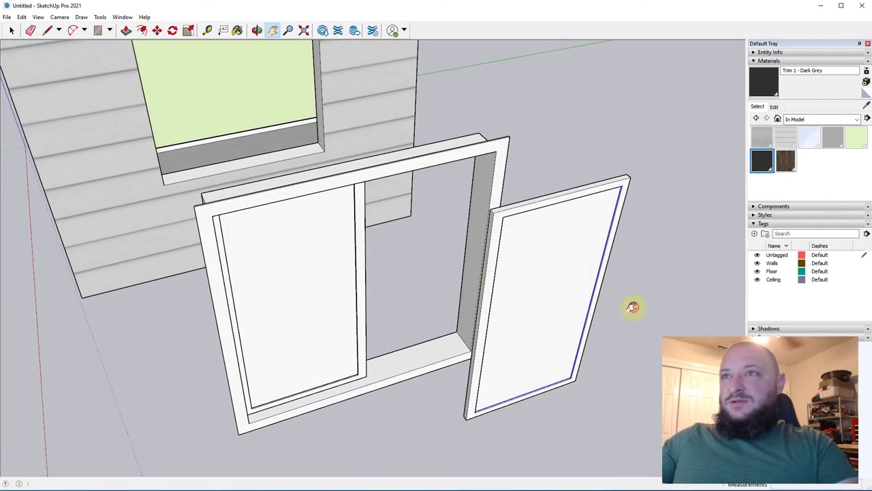
# - Make the sash beside the frame and its glass pane a single group
pyautogui.press('space')
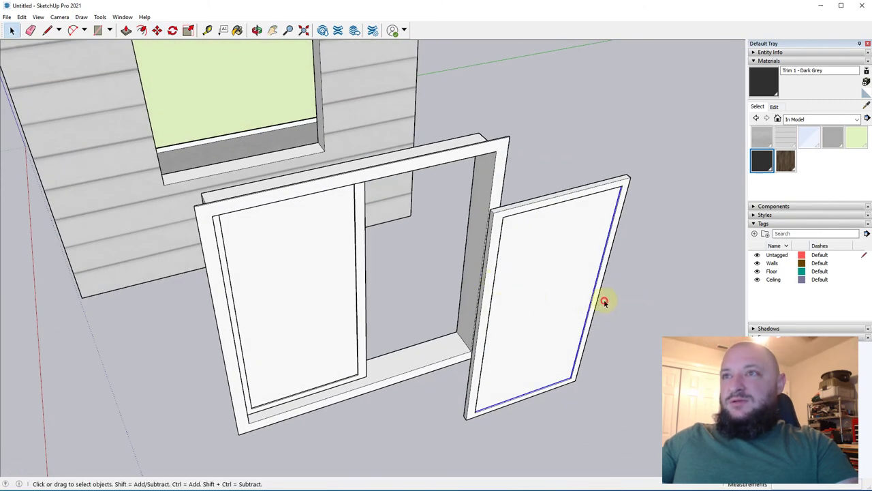
pyautogui.tripleClick(538, 206)
pyautogui.rightClick(536, 241)
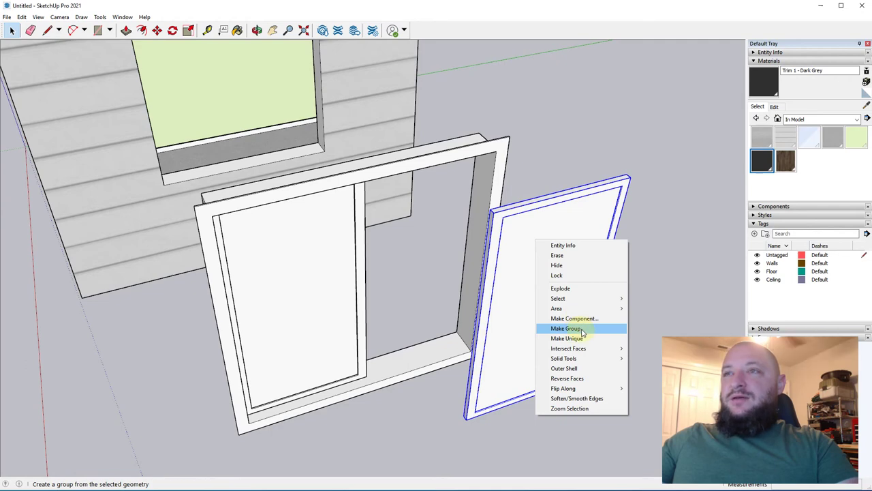
pyautogui.click(557, 255)
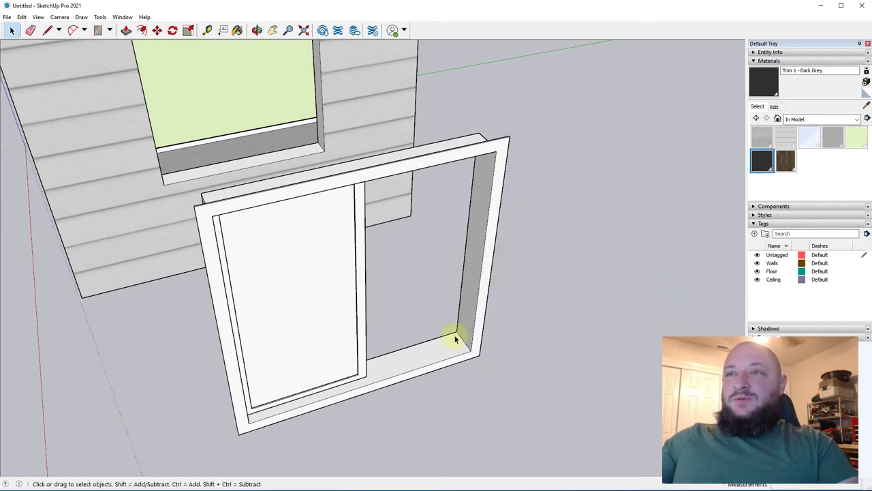
pyautogui.hotkey('ctrl', 'z')
pyautogui.moveTo(413, 415); pyautogui.dragTo(413, 318, button='middle')
pyautogui.rightClick(429, 233)
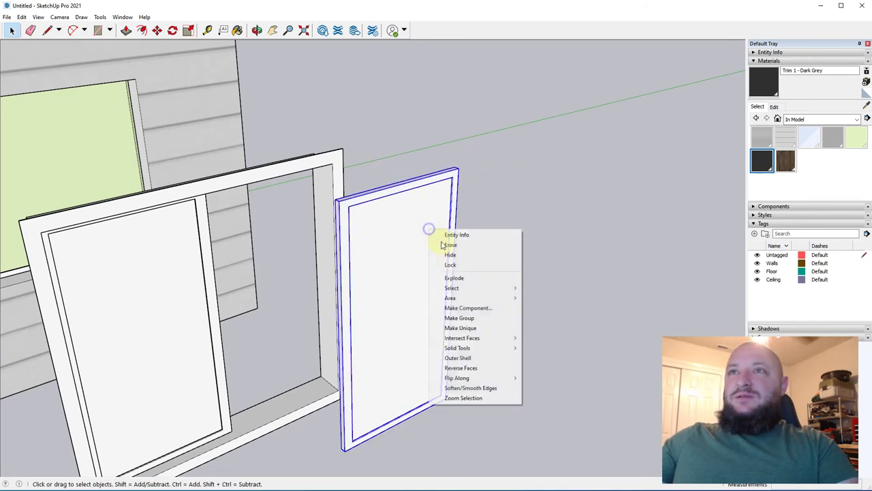
pyautogui.click(467, 318)
# - Make the sash inside the frame and its glass pane a single group
pyautogui.click(175, 300)
pyautogui.rightClick(214, 304)
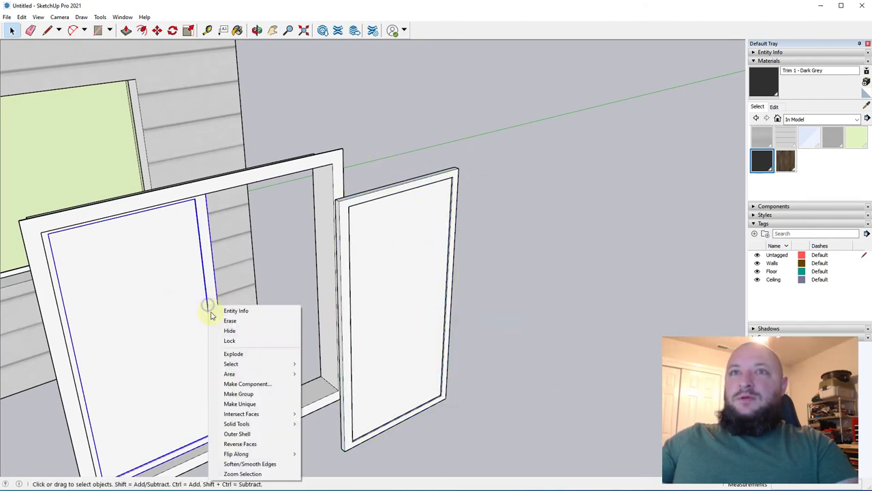
pyautogui.click(252, 394)
# - Move the loose sash group by its lower outer corner into the right half of the window frame, behind the left sash
pyautogui.click(429, 388)
pyautogui.press('m')
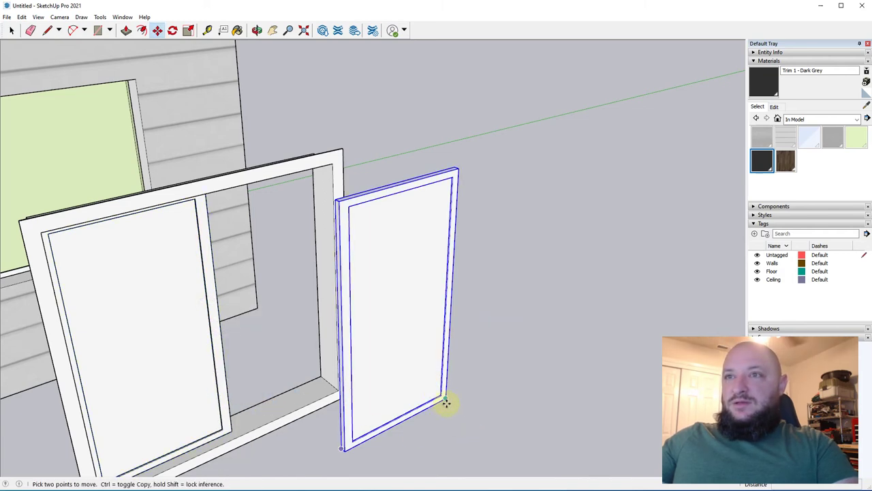
pyautogui.click(445, 402)
pyautogui.scroll(6, 290, 402)
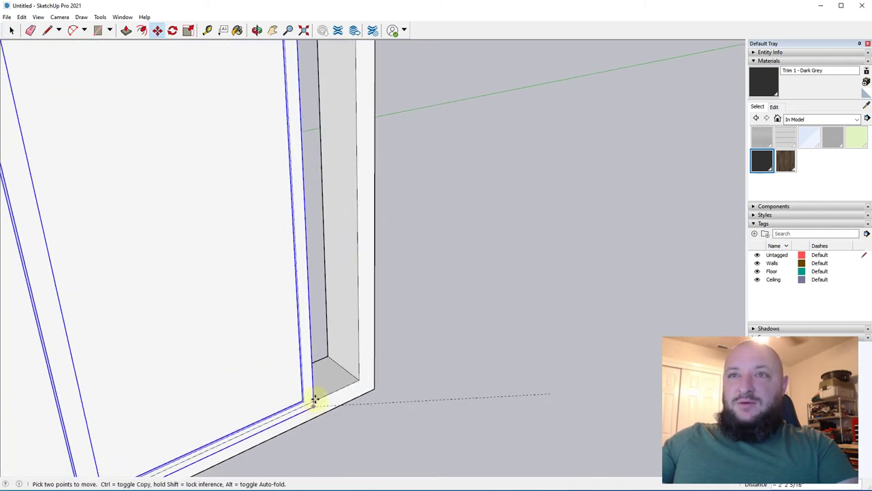
pyautogui.scroll(3, 366, 321)
pyautogui.moveTo(380, 332); pyautogui.dragTo(102, 361, button='middle')
# - Open the outer frame for editing and place a guide 1/2" below its inner bottom edge
pyautogui.scroll(-3, 366, 368)
pyautogui.scroll(-3, 334, 341)
pyautogui.keyDown('shift'); pyautogui.moveTo(315, 334); pyautogui.dragTo(205, 206, button='middle'); pyautogui.keyUp('shift')
pyautogui.scroll(2, 407, 259)
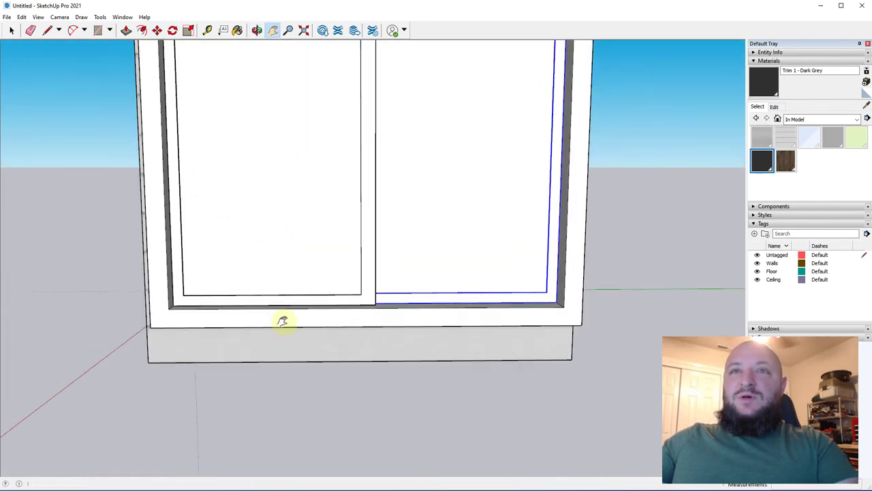
pyautogui.scroll(2, 282, 319)
pyautogui.press('space')
pyautogui.click(270, 316)
pyautogui.press('t')
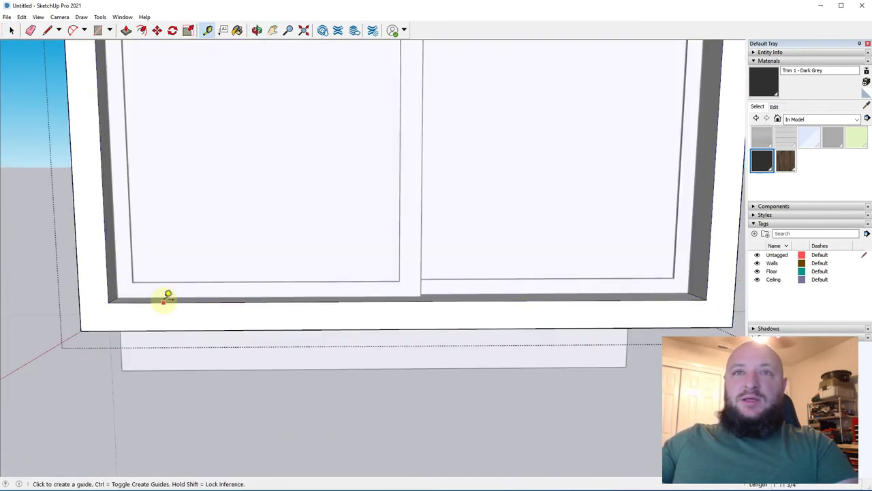
pyautogui.click(169, 299)
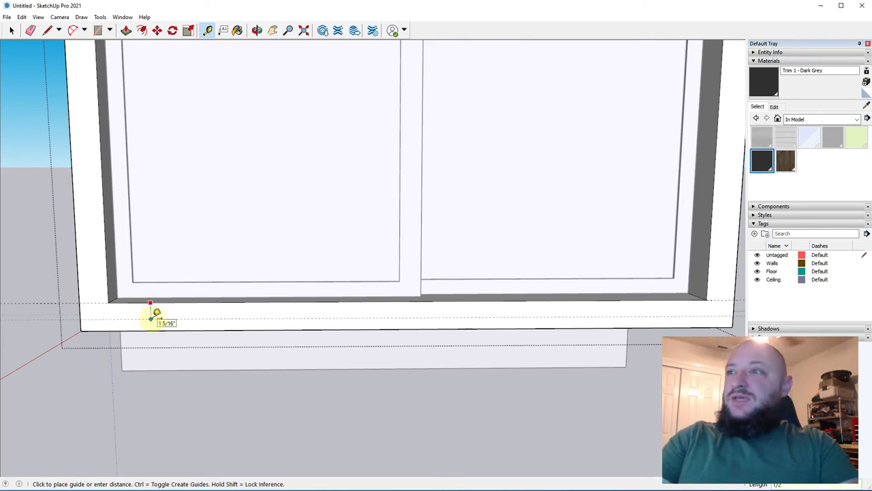
# - Draw a 1/2" by 4' 4" rectangle across the frame's bottom trim along the guides and delete the face covering the opening
pyautogui.press('r')
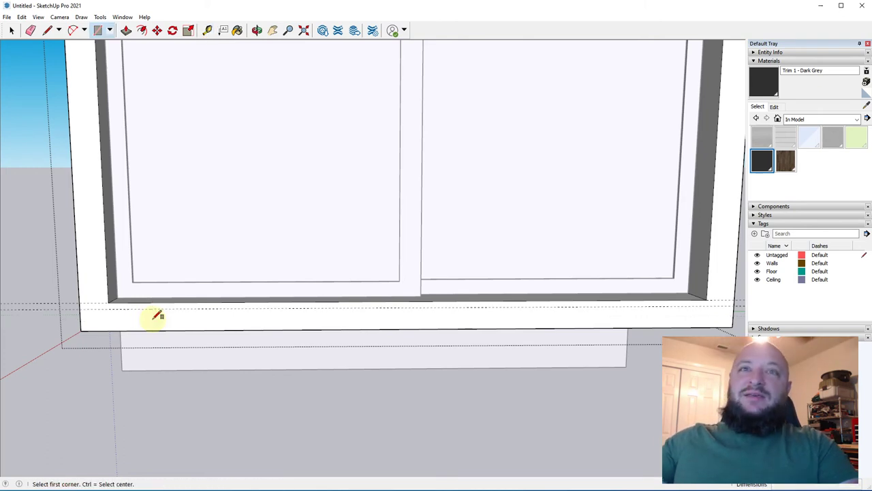
pyautogui.click(81, 300)
pyautogui.click(731, 301)
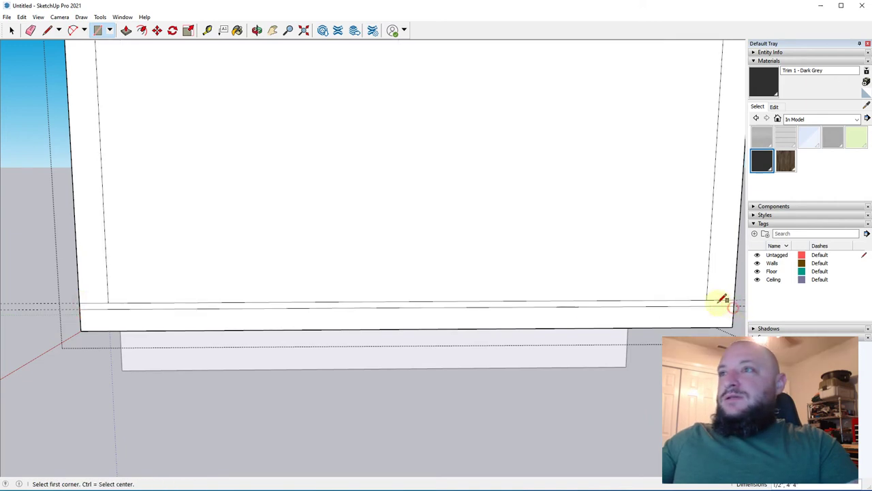
pyautogui.press('space')
pyautogui.click(409, 250)
pyautogui.press('Delete')
# - Push/Pull the narrow strip on the frame's bottom trim outward by 1.5" to form a sill
pyautogui.moveTo(347, 277); pyautogui.dragTo(300, 337, button='middle')
pyautogui.moveTo(126, 368); pyautogui.dragTo(93, 413, button='middle')
pyautogui.press('p')
pyautogui.click(96, 298)
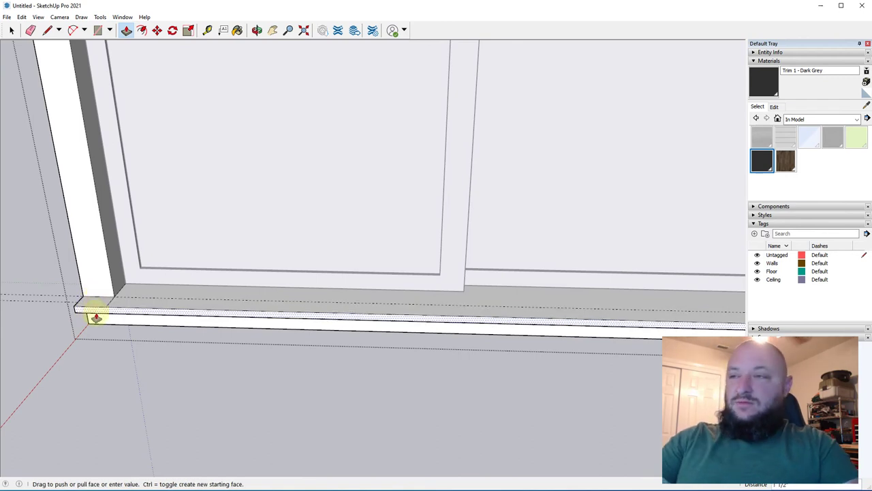
pyautogui.write('1.5')
pyautogui.press('Return')
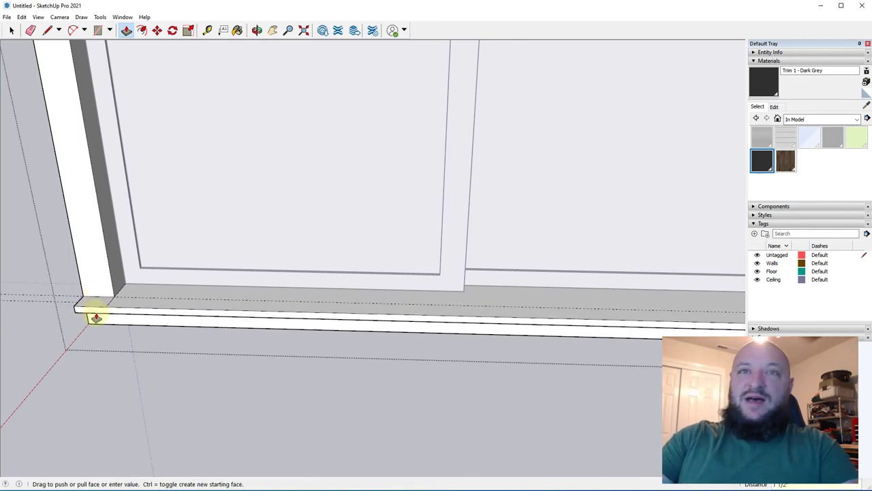
# - Erase the guides and the leftover edges at both ends of the sill
pyautogui.moveTo(96, 317); pyautogui.dragTo(102, 335, button='middle')
pyautogui.press('e')
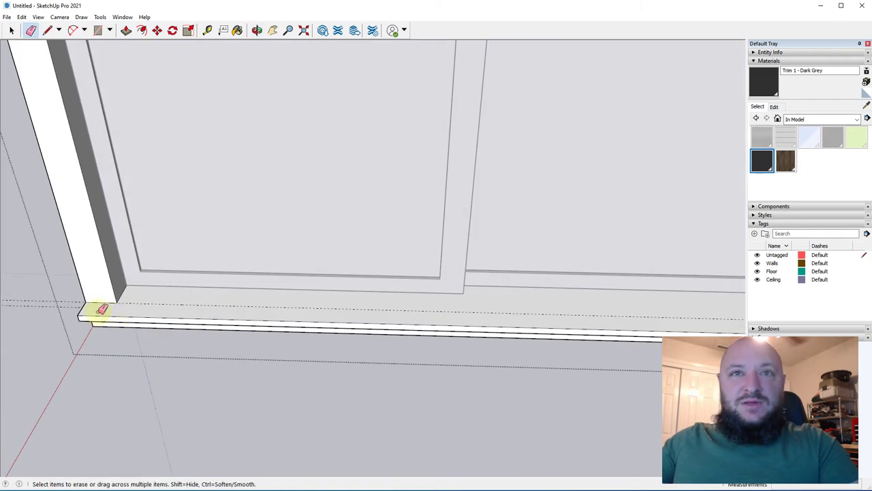
pyautogui.moveTo(37, 321)
pyautogui.keyDown('shift'); pyautogui.mouseDown(button='middle')
pyautogui.moveTo(20, 280)
pyautogui.moveTo(440, 331)
pyautogui.moveTo(432, 334)
pyautogui.mouseUp(button='middle'); pyautogui.keyUp('shift')
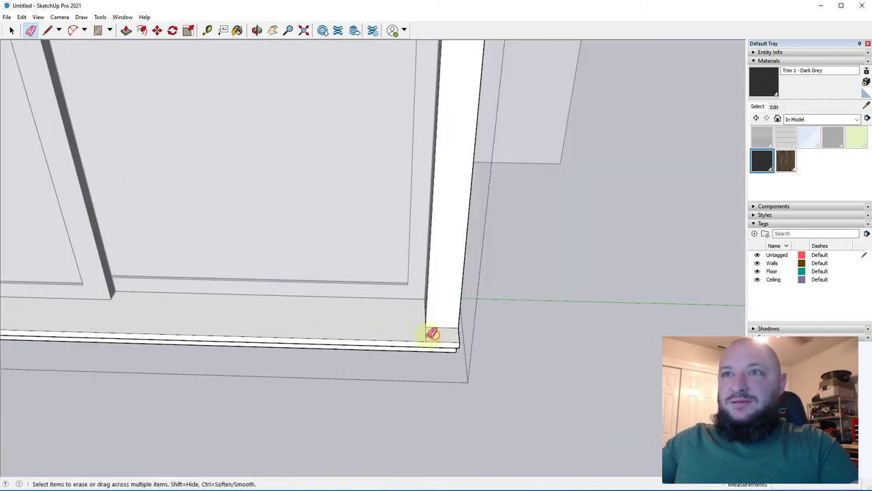
pyautogui.press('space')
# - Paint the glass panes of both the right and left sashes with the Glass 1 material
pyautogui.scroll(-8, 341, 423)
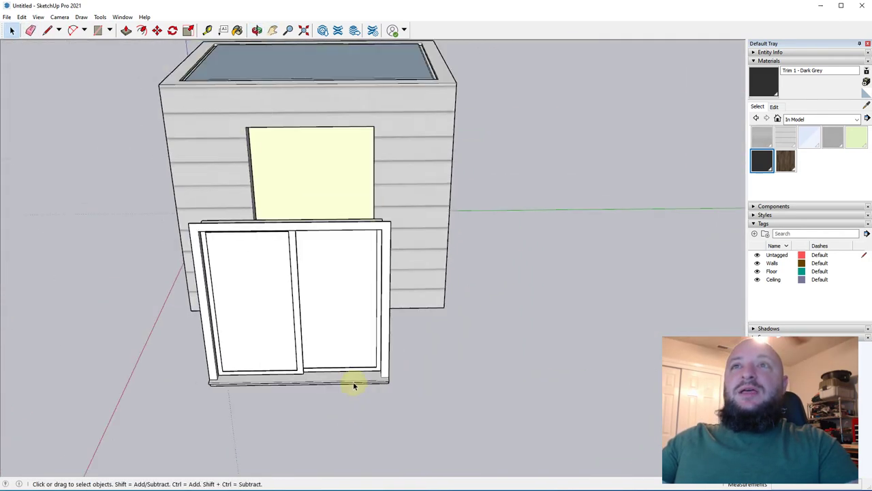
pyautogui.scroll(4, 220, 318)
pyautogui.moveTo(219, 318); pyautogui.dragTo(247, 218, button='middle')
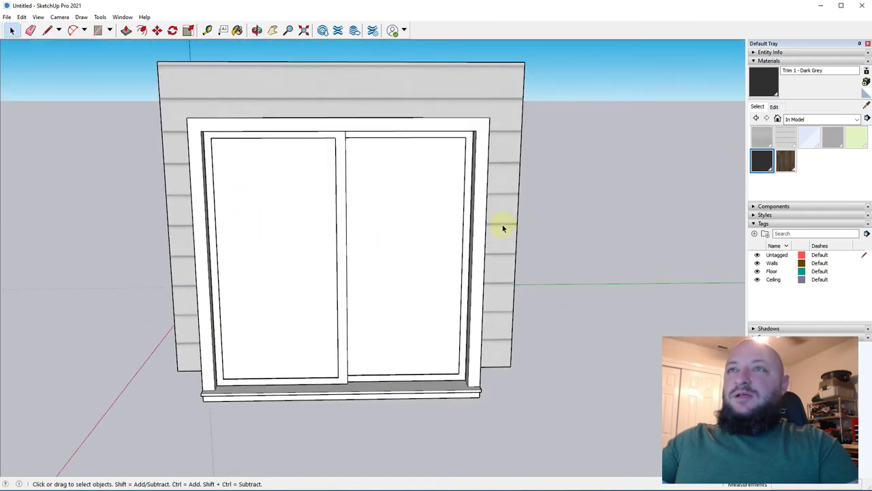
pyautogui.doubleClick(424, 227)
pyautogui.click(424, 227)
pyautogui.click(816, 141)
pyautogui.click(409, 204)
pyautogui.press('space')
pyautogui.doubleClick(230, 253)
pyautogui.click(235, 252)
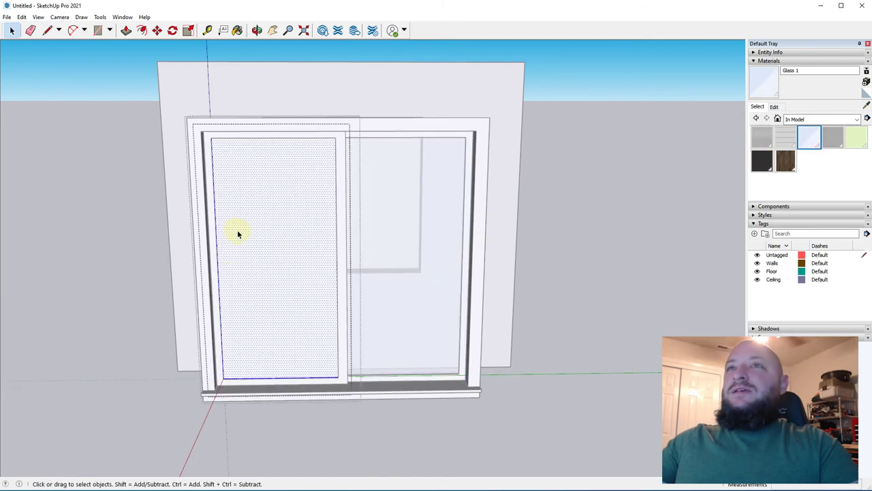
pyautogui.click(817, 145)
pyautogui.click(267, 292)
# - Paint the frames of the left and right sashes with the Trim 1 - Dark Grey material
pyautogui.click(347, 247)
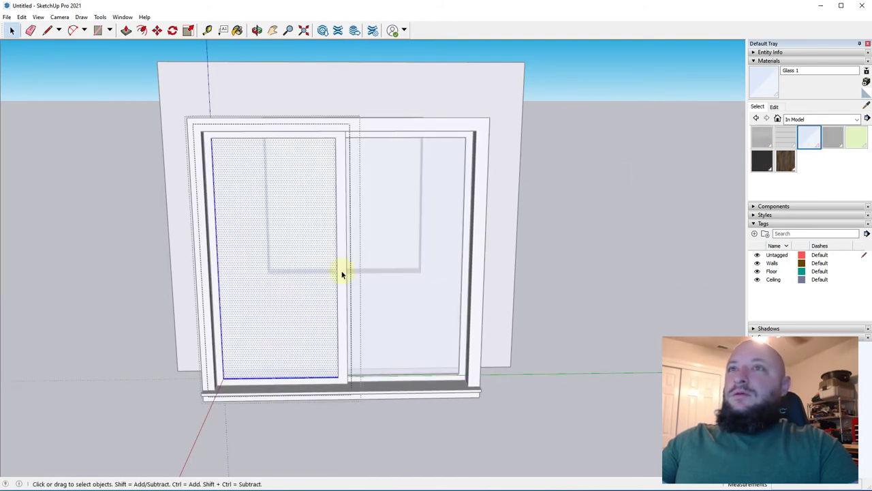
pyautogui.tripleClick(347, 246)
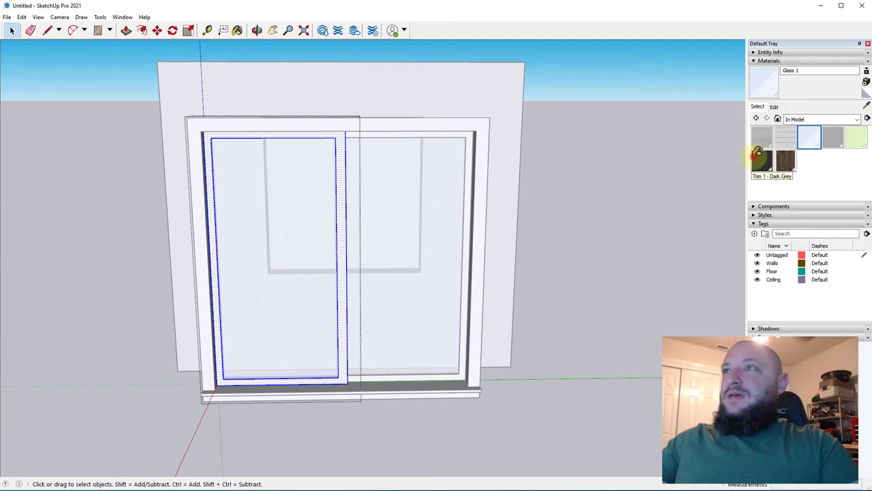
pyautogui.click(762, 160)
pyautogui.click(346, 161)
pyautogui.press('space')
pyautogui.click(468, 156)
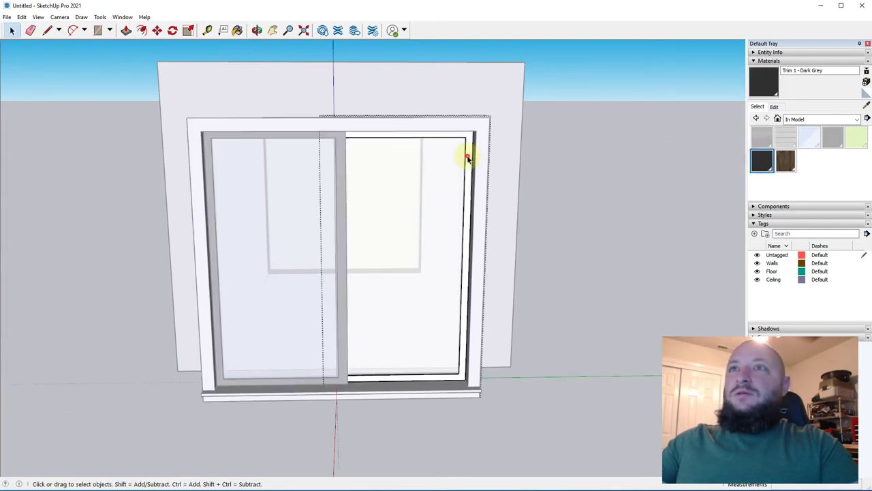
pyautogui.press('b')
pyautogui.click(466, 157)
pyautogui.press('space')
pyautogui.click(482, 179)
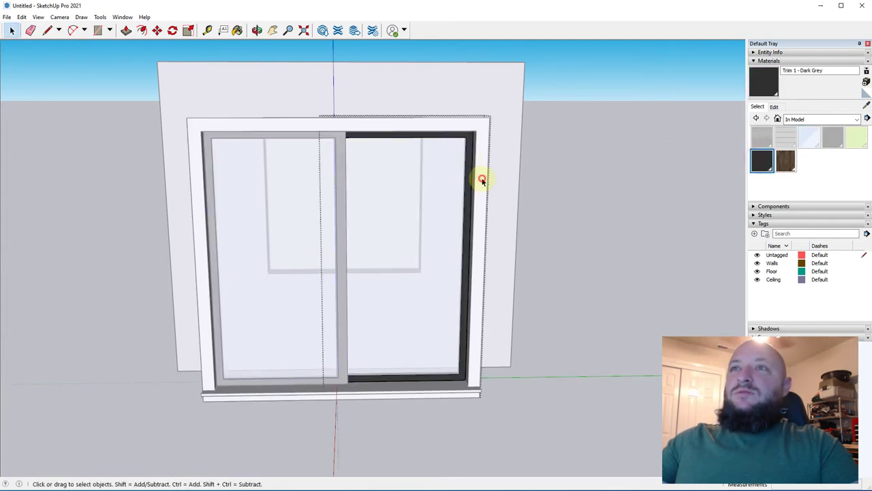
pyautogui.click(513, 188)
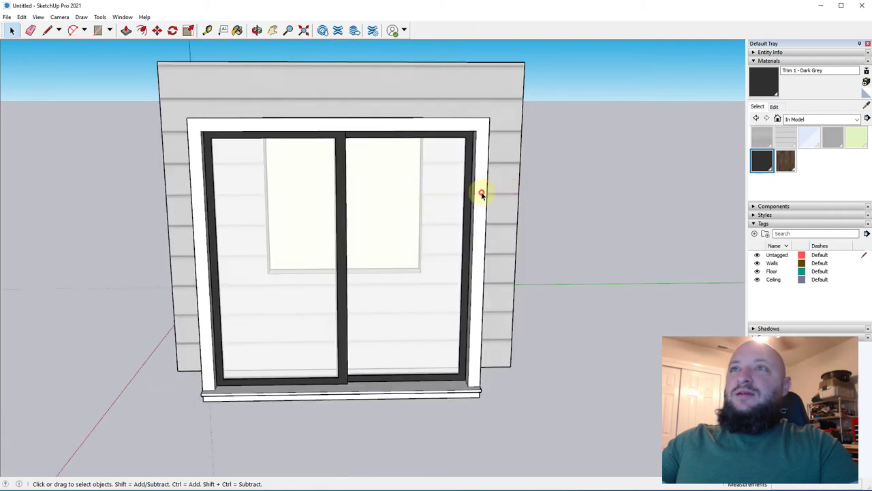
# - Paint the window's outer frame and sill with the Trim 1 - Dark Grey material
pyautogui.tripleClick(481, 192)
pyautogui.press('b')
pyautogui.click(483, 192)
pyautogui.press('space')
# - Make the outer frame and both glazed sashes one window group
pyautogui.moveTo(557, 256); pyautogui.dragTo(4, 406, button='middle')
pyautogui.press('Escape')
pyautogui.moveTo(150, 357); pyautogui.dragTo(280, 341, button='middle')
pyautogui.moveTo(214, 289); pyautogui.dragTo(345, 298, button='middle')
pyautogui.click(208, 188)
pyautogui.rightClick(210, 190)
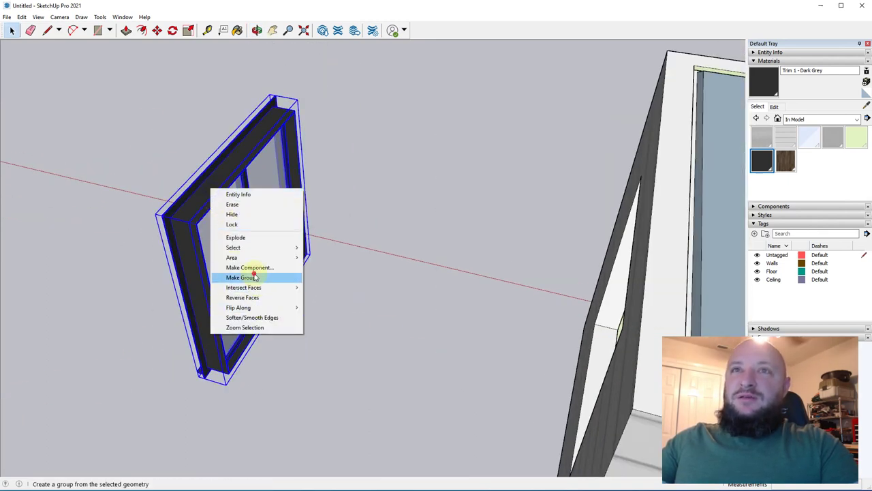
pyautogui.click(254, 278)
# - Try to move the window group by its frame corner into the opening in the side wall
pyautogui.press('m')
pyautogui.click(174, 217)
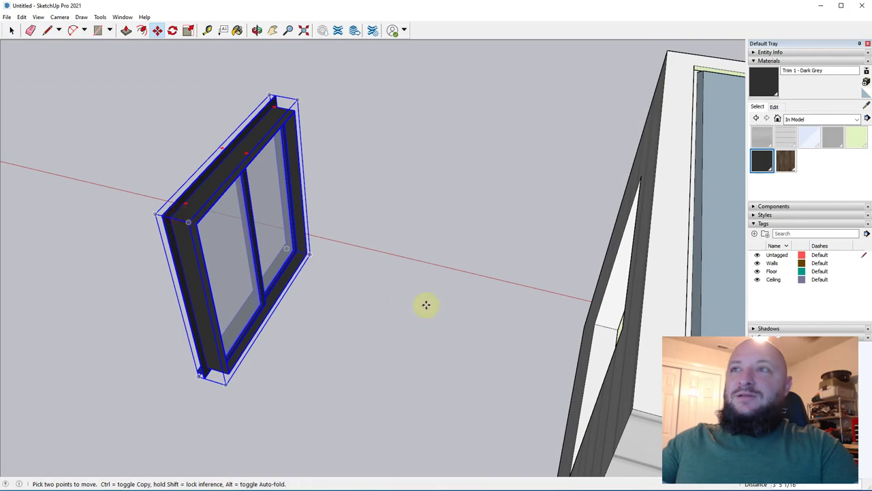
pyautogui.click(459, 311)
pyautogui.moveTo(460, 311); pyautogui.dragTo(254, 245, button='middle')
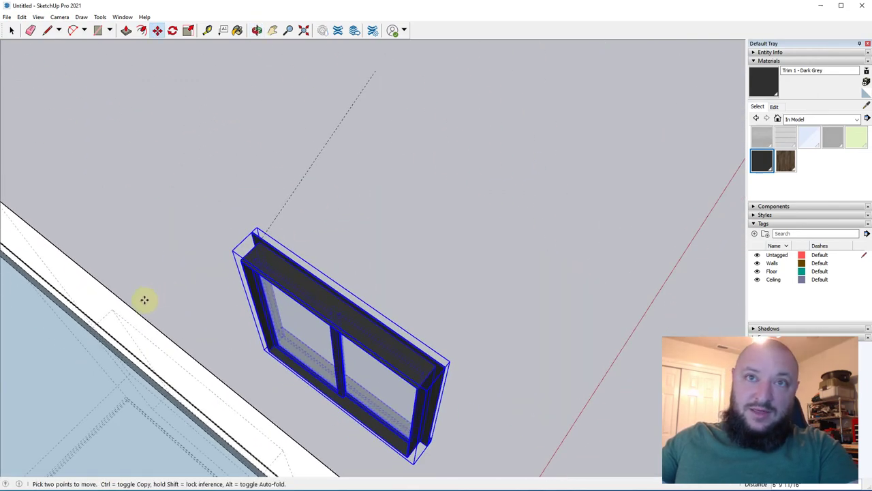
pyautogui.moveTo(155, 316); pyautogui.dragTo(295, 429, button='middle')
pyautogui.click(295, 429)
# - Open the window group, slide the right sash sideways toward the left sash, and close the group
pyautogui.moveTo(402, 382); pyautogui.dragTo(518, 300, button='middle')
pyautogui.scroll(2, 430, 132)
pyautogui.moveTo(436, 191); pyautogui.dragTo(518, 151, button='middle')
pyautogui.scroll(1, 464, 151)
pyautogui.scroll(2, 464, 151)
pyautogui.moveTo(343, 244); pyautogui.dragTo(372, 195, button='middle')
pyautogui.moveTo(347, 297); pyautogui.dragTo(311, 341, button='middle')
pyautogui.doubleClick(302, 345)
pyautogui.press('m')
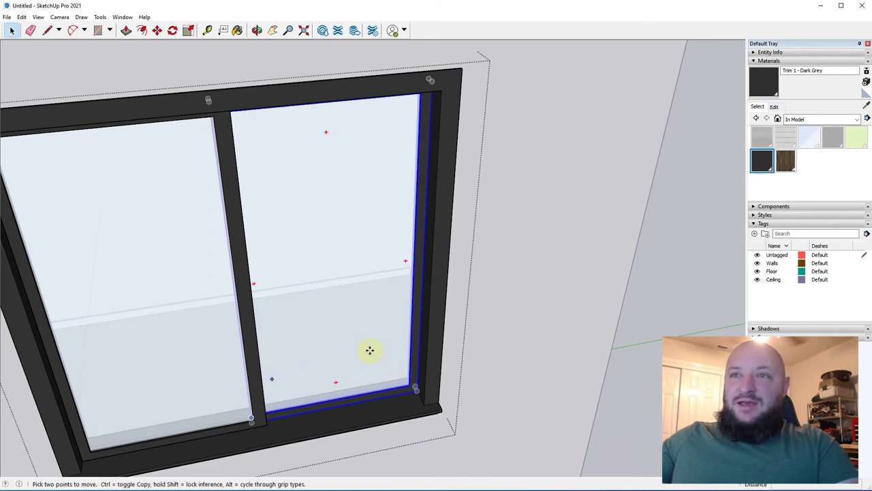
pyautogui.click(394, 400)
pyautogui.click(310, 418)
pyautogui.press('space')
pyautogui.press('Escape')
pyautogui.scroll(-4, 364, 311)
pyautogui.moveTo(607, 389); pyautogui.dragTo(319, 358, button='middle')
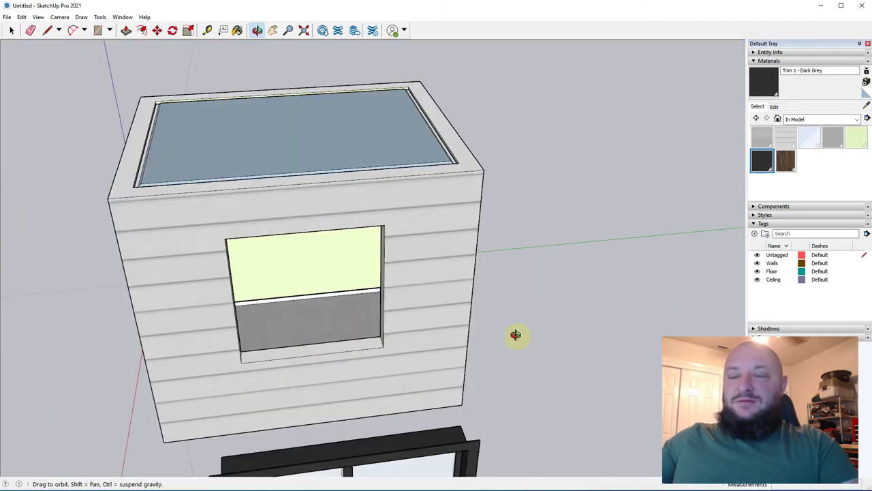
# - Turn the whole window into a component named 4' x 4' Simple Exterior Window
pyautogui.moveTo(516, 335); pyautogui.dragTo(361, 258, button='middle')
pyautogui.scroll(3, 520, 327)
pyautogui.click(402, 294)
pyautogui.click(451, 345)
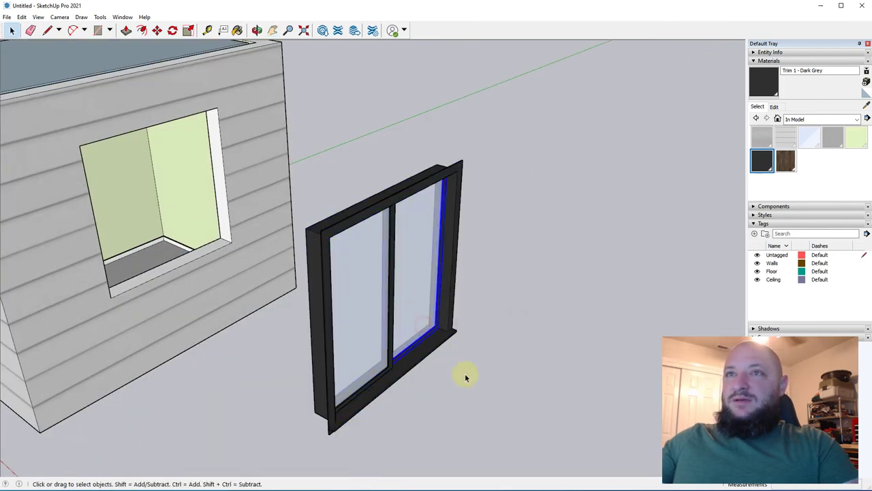
pyautogui.click(342, 191)
pyautogui.rightClick(366, 209)
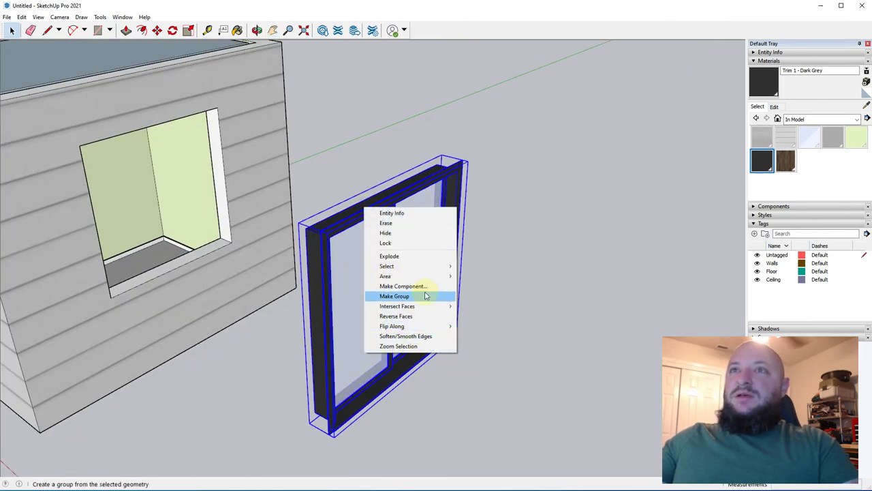
pyautogui.click(428, 287)
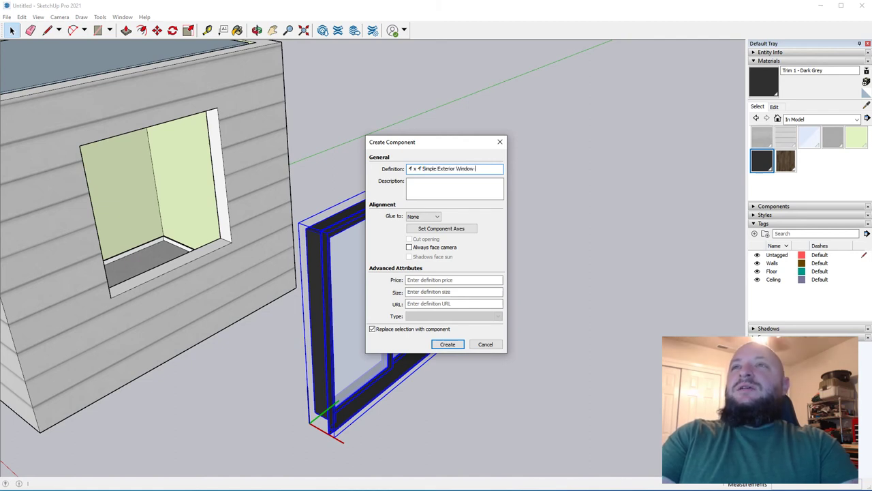
pyautogui.click(447, 344)
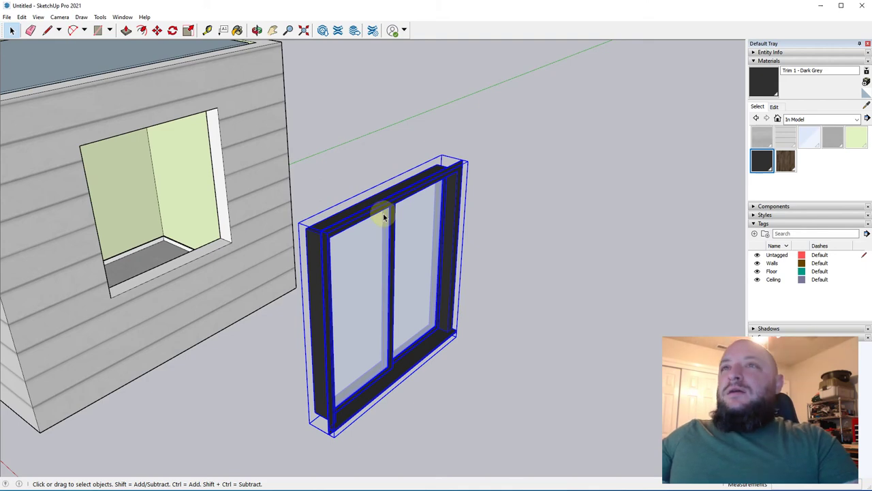
# - Copy the window component along the green axis and repeat the copy as a 3x array
pyautogui.moveTo(361, 239); pyautogui.dragTo(279, 280, button='middle')
pyautogui.scroll(-2, 269, 279)
pyautogui.press('m')
pyautogui.click(264, 327)
pyautogui.press('ctrl')
pyautogui.click(423, 262)
pyautogui.write('3x')
pyautogui.press('Return')
pyautogui.press('space')
# - Open the original window component, slide its right sash about 12 inches toward the left sash, and close the component
pyautogui.doubleClick(345, 307)
pyautogui.scroll(3, 338, 330)
pyautogui.click(337, 330)
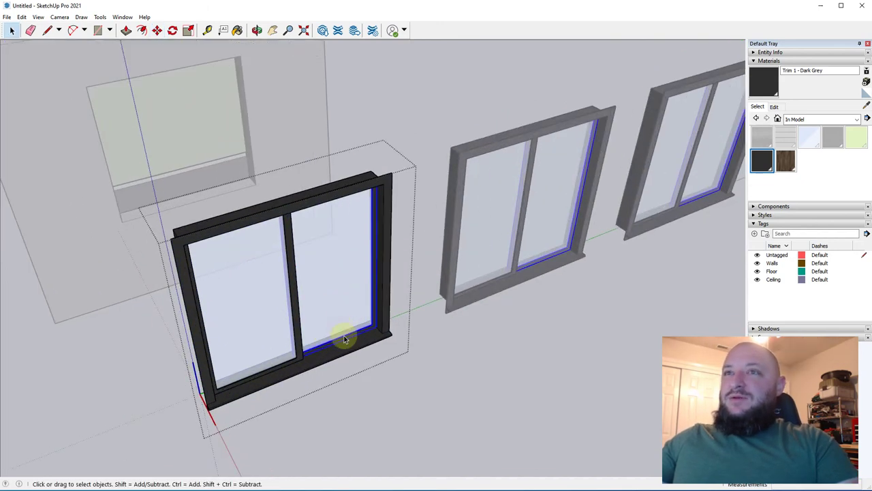
pyautogui.press('m')
pyautogui.click(351, 341)
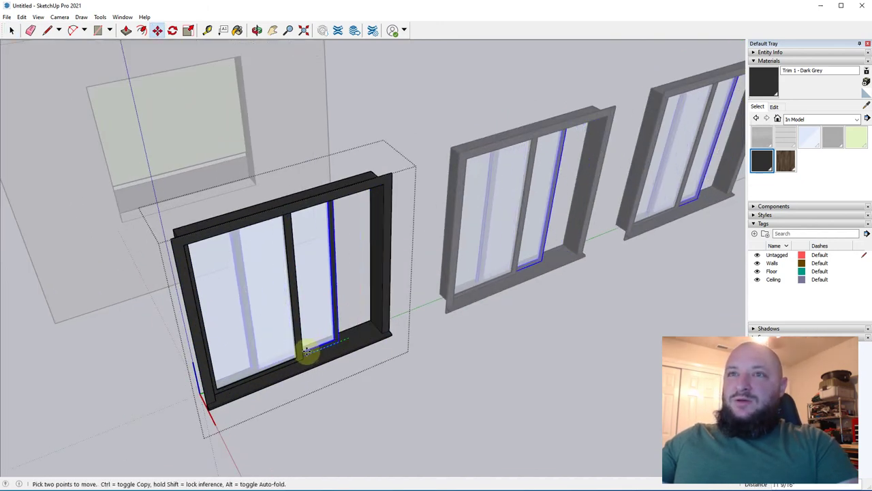
pyautogui.click(308, 355)
pyautogui.scroll(-2, 306, 368)
pyautogui.press('space')
pyautogui.click(375, 421)
# - Delete the three copied windows, keeping only the original one beside the building
pyautogui.scroll(-2, 374, 421)
pyautogui.moveTo(300, 330); pyautogui.dragTo(47, 316, button='middle')
pyautogui.moveTo(371, 332); pyautogui.dragTo(569, 332, button='middle')
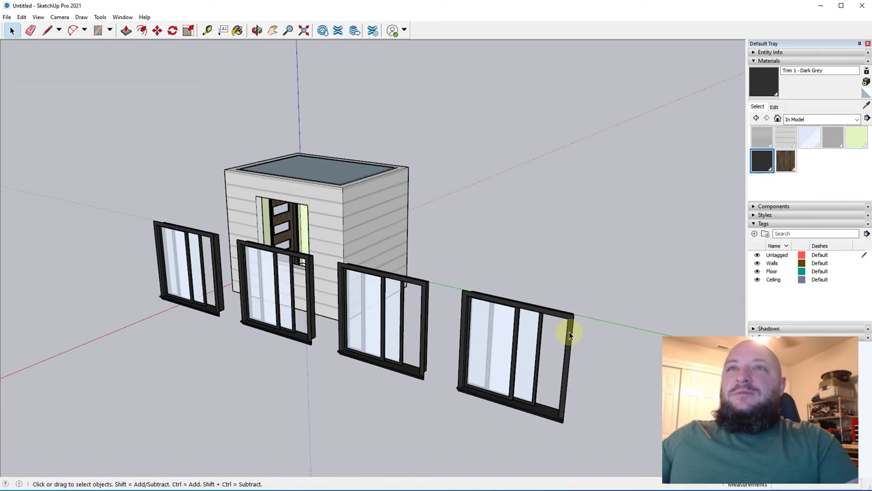
pyautogui.moveTo(458, 335); pyautogui.dragTo(565, 384, button='middle')
pyautogui.click(565, 384)
pyautogui.press('Delete')
pyautogui.click(460, 341)
pyautogui.press('Delete')
pyautogui.moveTo(325, 306); pyautogui.dragTo(437, 370, button='middle')
pyautogui.click(366, 373)
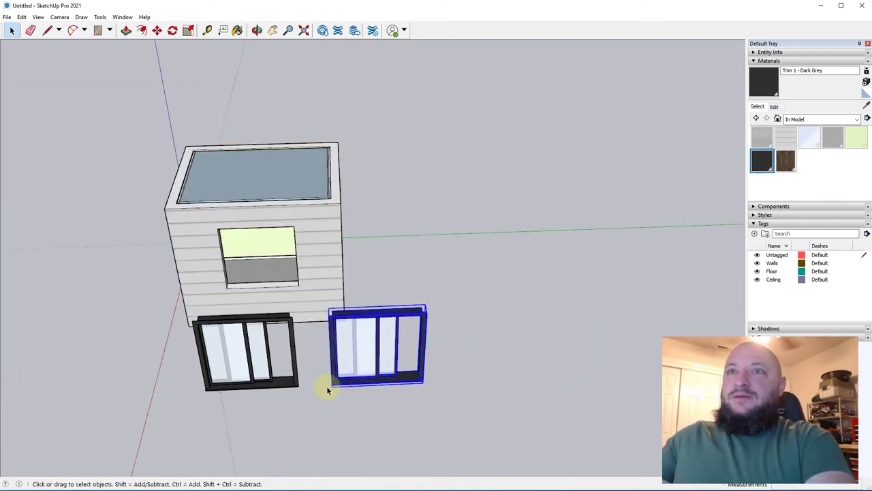
pyautogui.press('Delete')
# - Move the window component by its upper rear frame corner into the matching corner of the side wall opening
pyautogui.moveTo(301, 60); pyautogui.dragTo(143, 218, button='middle')
pyautogui.scroll(2, 143, 218)
pyautogui.click(173, 302)
pyautogui.moveTo(372, 102); pyautogui.dragTo(477, 100, button='middle')
pyautogui.keyDown('shift'); pyautogui.moveTo(261, 116); pyautogui.dragTo(74, 242, button='middle'); pyautogui.keyUp('shift')
pyautogui.scroll(5, 187, 166)
pyautogui.press('m')
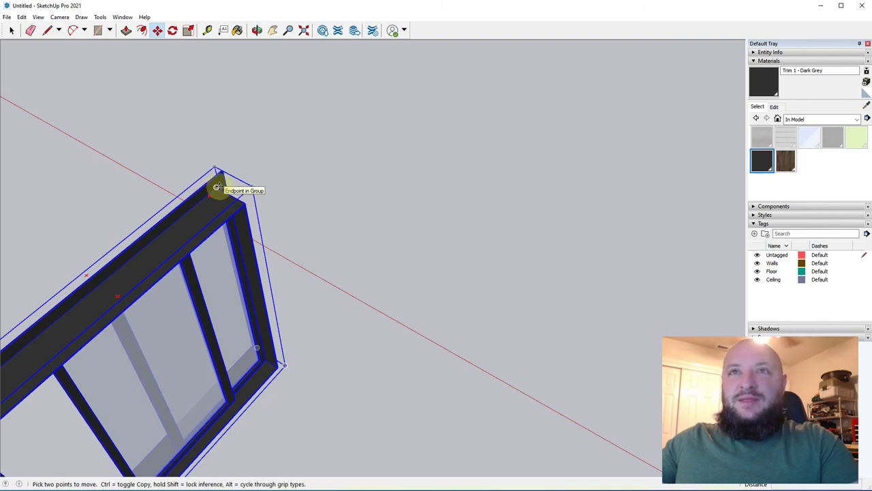
pyautogui.click(216, 188)
pyautogui.scroll(-5, 197, 138)
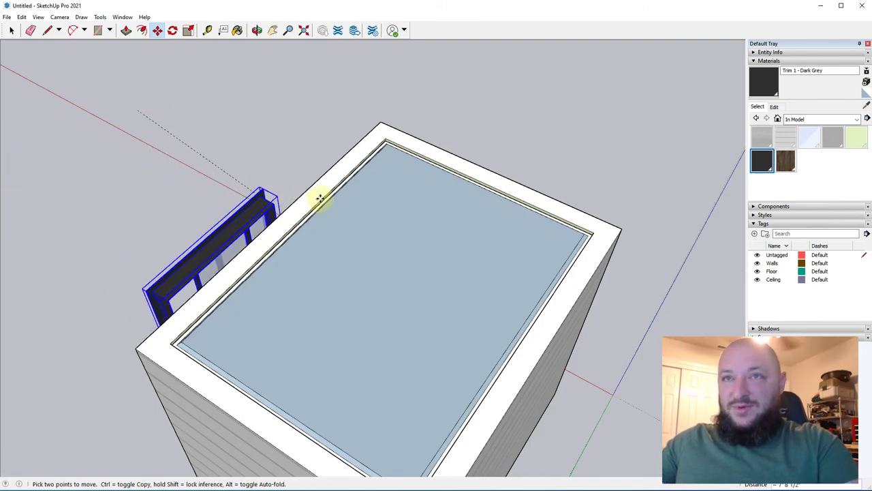
pyautogui.scroll(5, 306, 199)
pyautogui.click(330, 227)
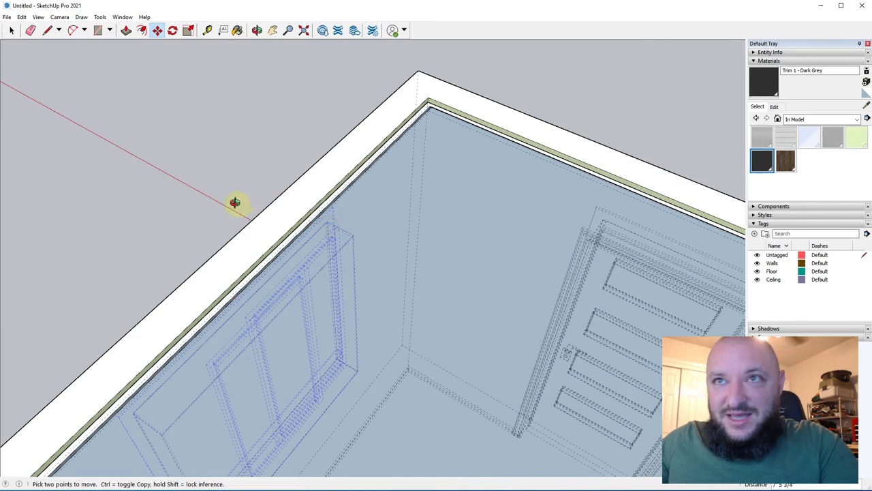
pyautogui.moveTo(237, 204); pyautogui.dragTo(563, 187, button='middle')
pyautogui.press('space')
pyautogui.moveTo(341, 242); pyautogui.dragTo(512, 135, button='middle')
pyautogui.click(224, 239)
pyautogui.scroll(-3, 204, 238)
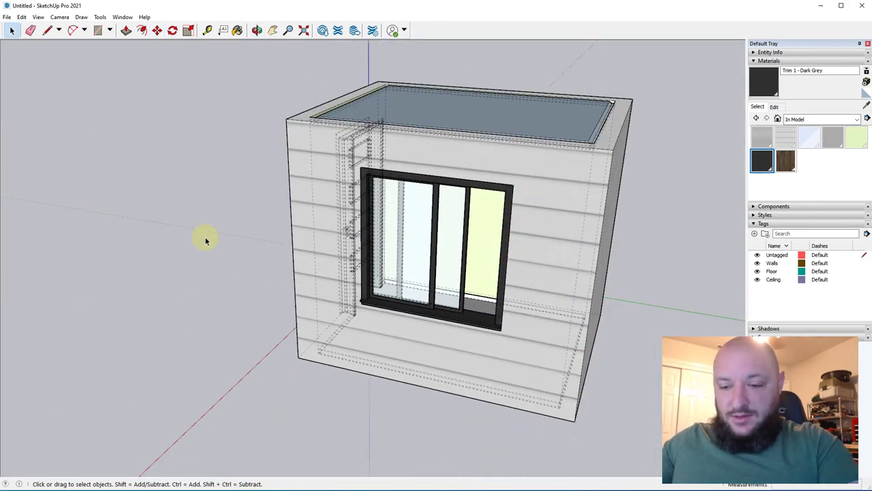
# - Draw a small square table-leg profile, 1.5 inches wide, on the empty ground in front of the building
pyautogui.scroll(-5, 206, 249)
pyautogui.moveTo(378, 246); pyautogui.dragTo(380, 293, button='middle')
pyautogui.click(380, 293)
pyautogui.click(242, 403)
pyautogui.moveTo(242, 404); pyautogui.dragTo(285, 300, button='middle')
pyautogui.press('h')
pyautogui.scroll(-1, 286, 300)
pyautogui.moveTo(230, 397); pyautogui.dragTo(579, 142)
pyautogui.scroll(-2, 313, 295)
pyautogui.moveTo(313, 295); pyautogui.dragTo(396, 313, button='middle')
pyautogui.scroll(2, 392, 327)
pyautogui.press('r')
pyautogui.click(447, 224)
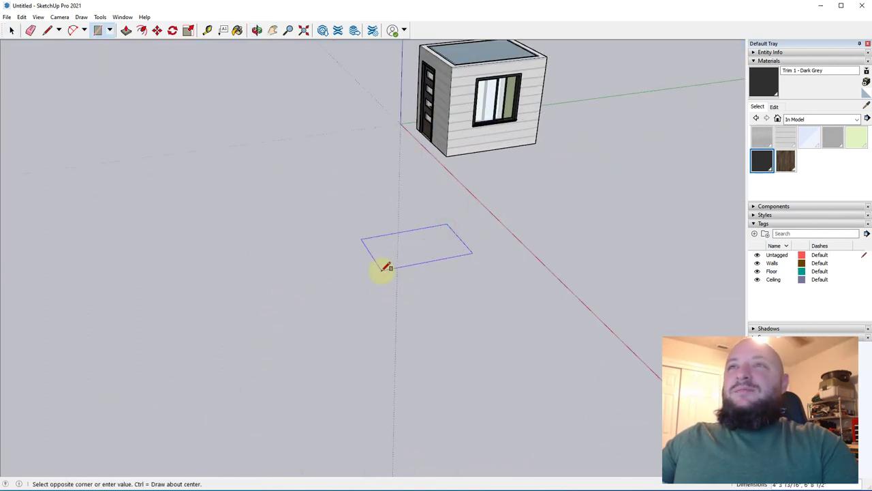
pyautogui.press('Escape')
pyautogui.scroll(5, 402, 259)
pyautogui.click(347, 287)
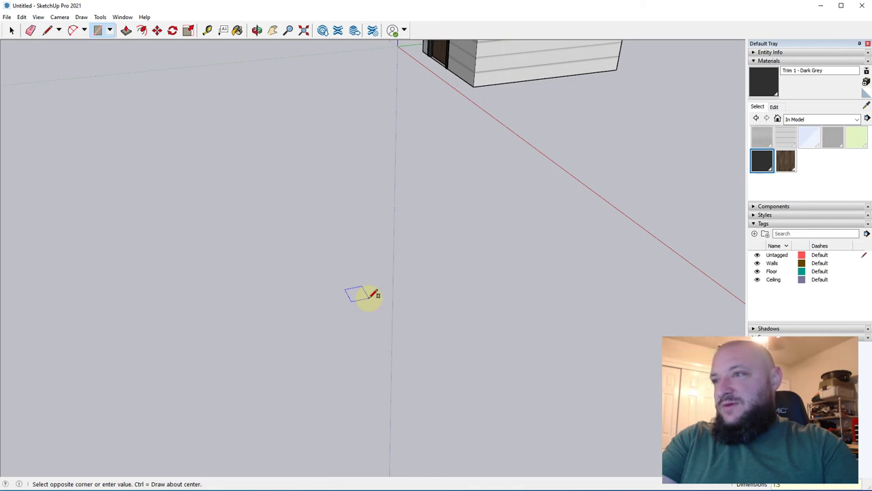
pyautogui.press('Escape')
# - Push/Pull the small square upward into a tall, slender table leg
pyautogui.press('p')
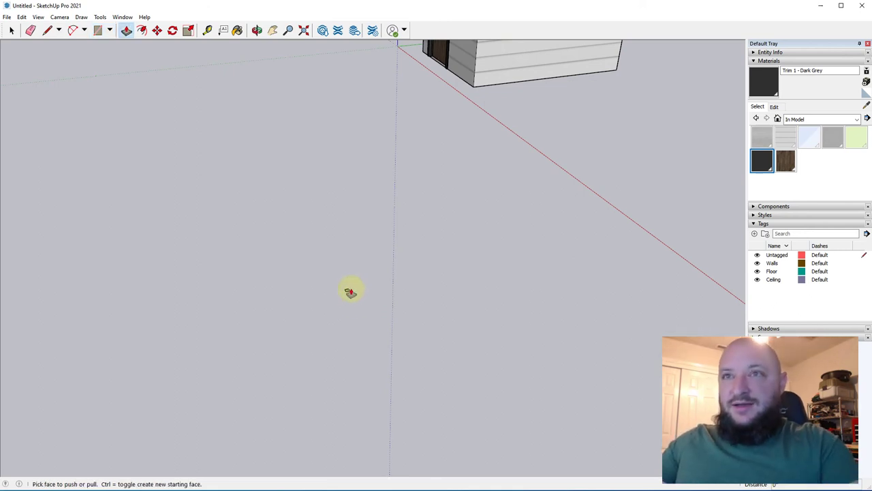
pyautogui.moveTo(348, 293); pyautogui.dragTo(365, 180)
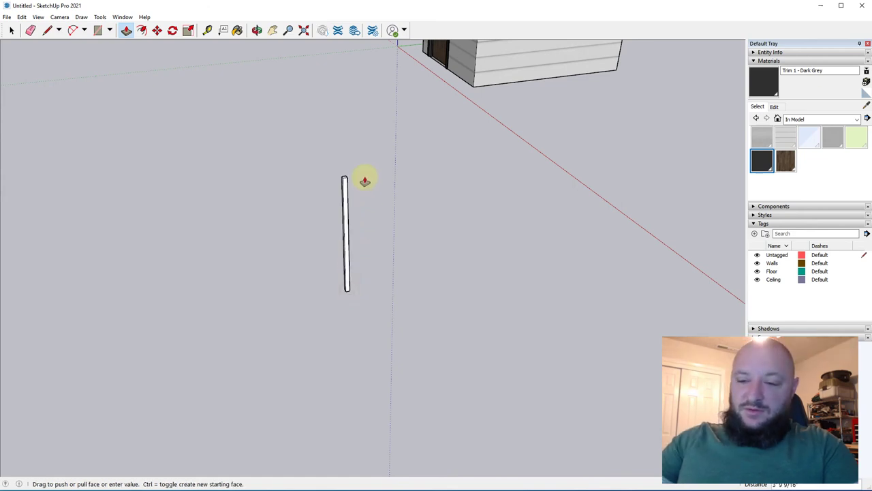
pyautogui.moveTo(364, 180); pyautogui.dragTo(334, 326, button='middle')
# - Copy the table leg 4 feet along the green axis
pyautogui.press('m')
pyautogui.press('space')
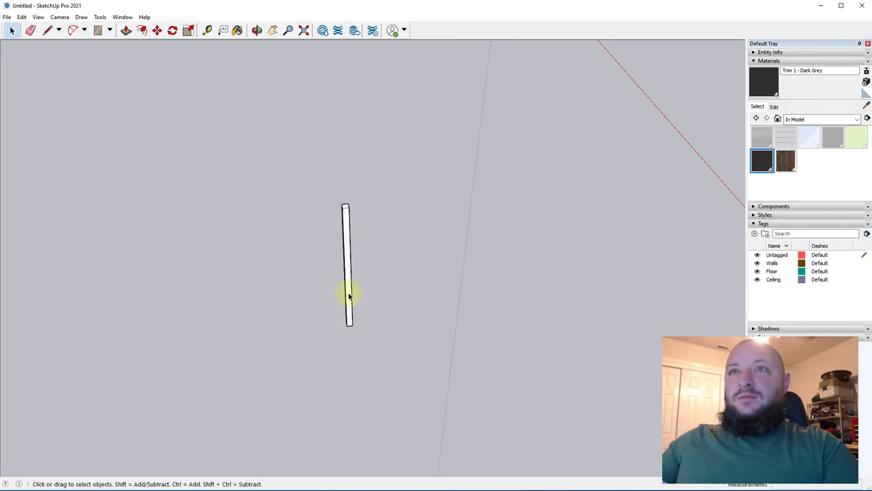
pyautogui.press('m')
pyautogui.press('ctrl')
pyautogui.click(346, 324)
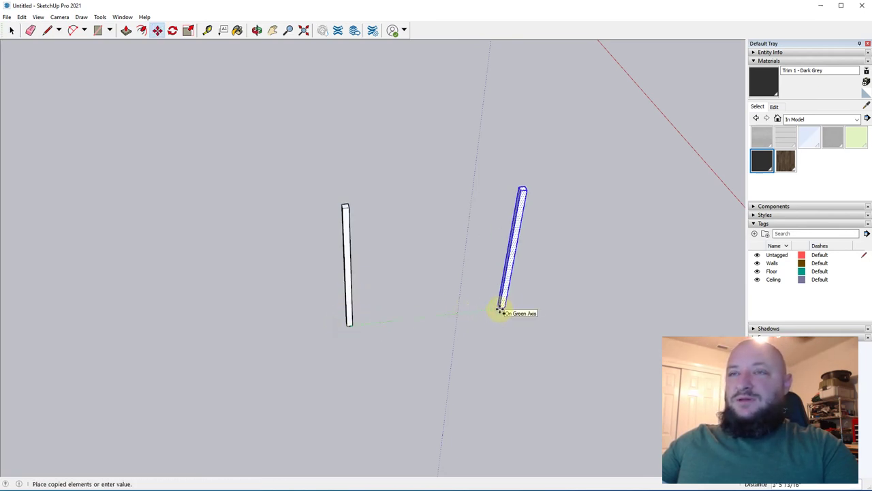
pyautogui.write('4')
pyautogui.press('Return')
pyautogui.press('space')
# - Copy both table legs 3 feet along the red axis to make a set of four
pyautogui.moveTo(272, 113); pyautogui.dragTo(682, 403)
pyautogui.press('m')
pyautogui.press('ctrl')
pyautogui.click(387, 276)
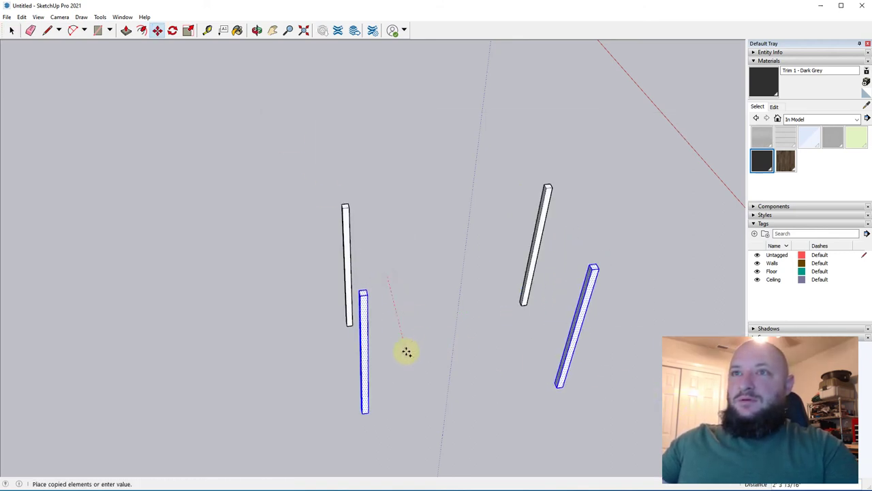
pyautogui.write("3'")
pyautogui.press('Return')
# - Place a guide parallel to the green axis, about 6 inches outside the outer top edge of a copied leg
pyautogui.press('t')
pyautogui.scroll(3, 368, 324)
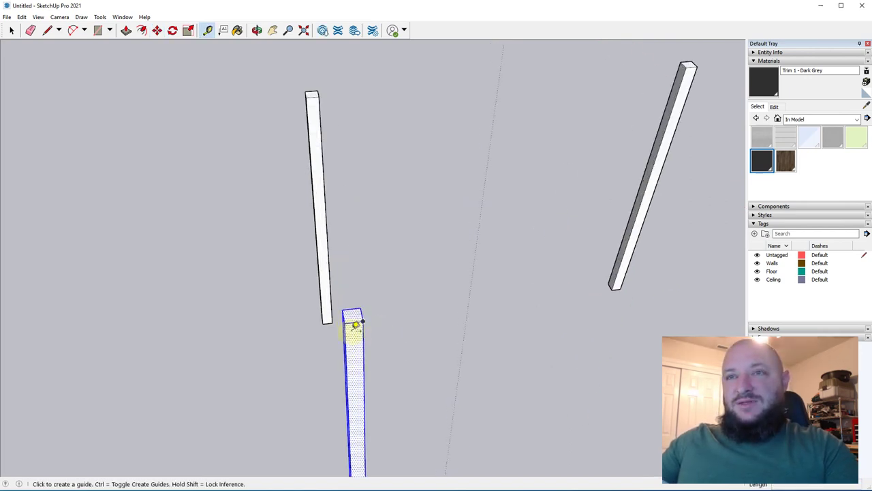
pyautogui.click(352, 318)
pyautogui.moveTo(394, 356); pyautogui.dragTo(534, 400, button='middle')
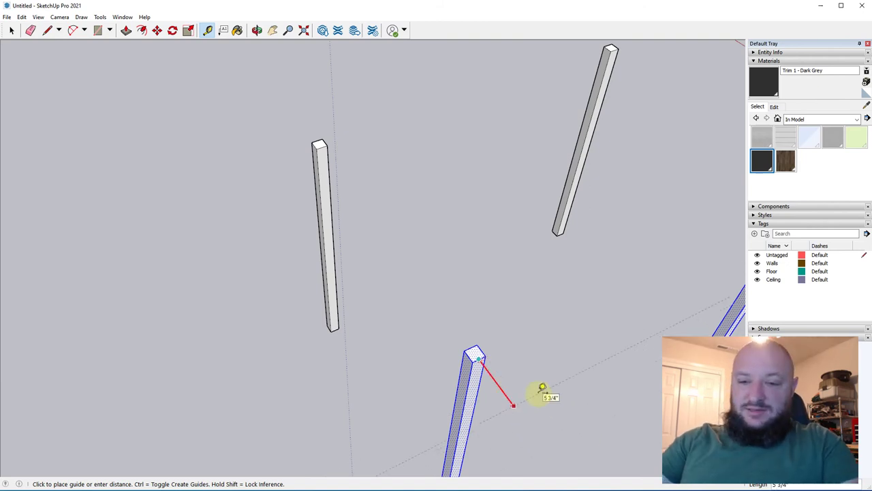
pyautogui.click(542, 388)
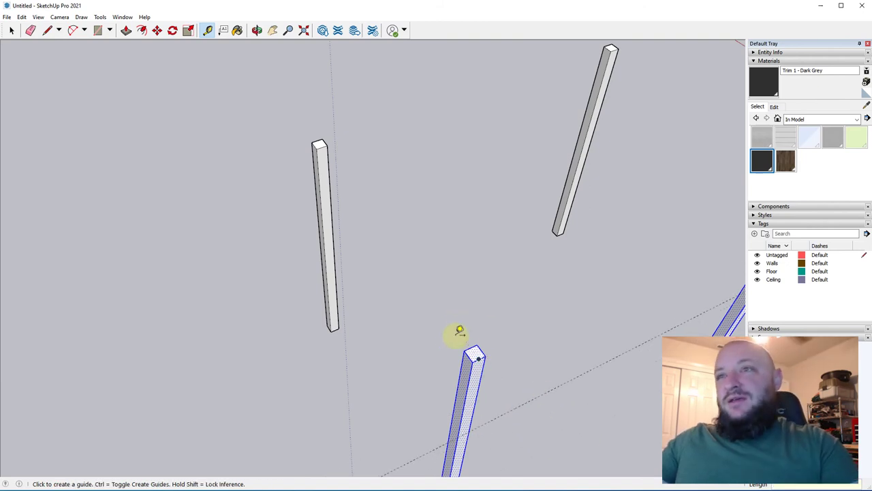
# - Place a guide parallel to the red axis, 6 inches outside the other outer top edge of that leg
pyautogui.click(472, 353)
pyautogui.scroll(1, 470, 351)
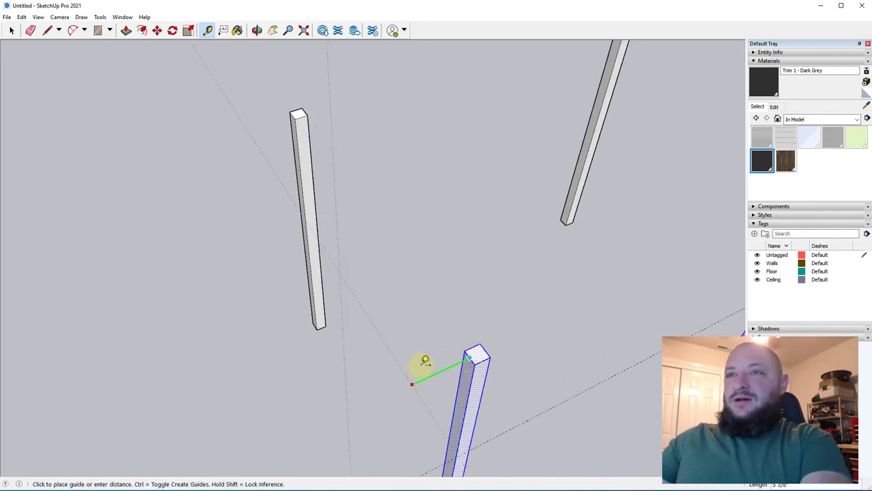
pyautogui.write('6')
pyautogui.press('Return')
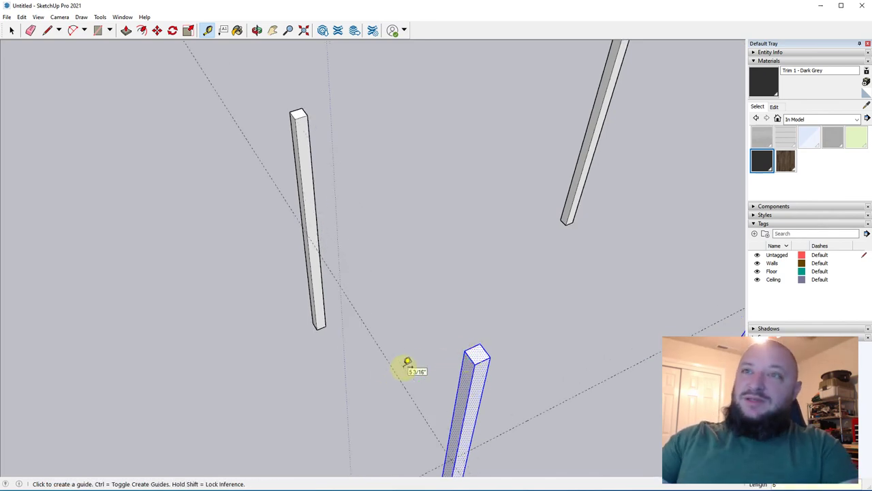
# - Place a guide parallel to the red axis, 6 inches outside the outer top edge of the other copied leg
pyautogui.scroll(-3, 288, 220)
pyautogui.moveTo(355, 183); pyautogui.dragTo(399, 403, button='middle')
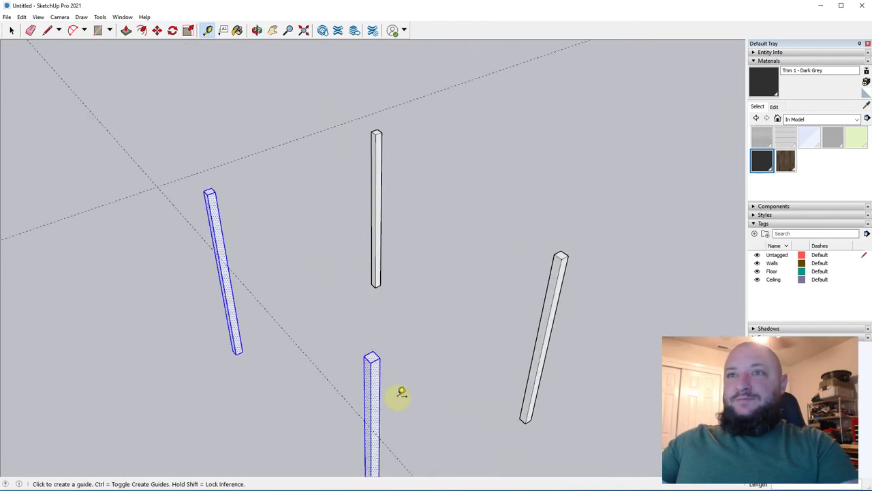
pyautogui.scroll(1, 368, 347)
pyautogui.scroll(2, 376, 333)
pyautogui.click(373, 360)
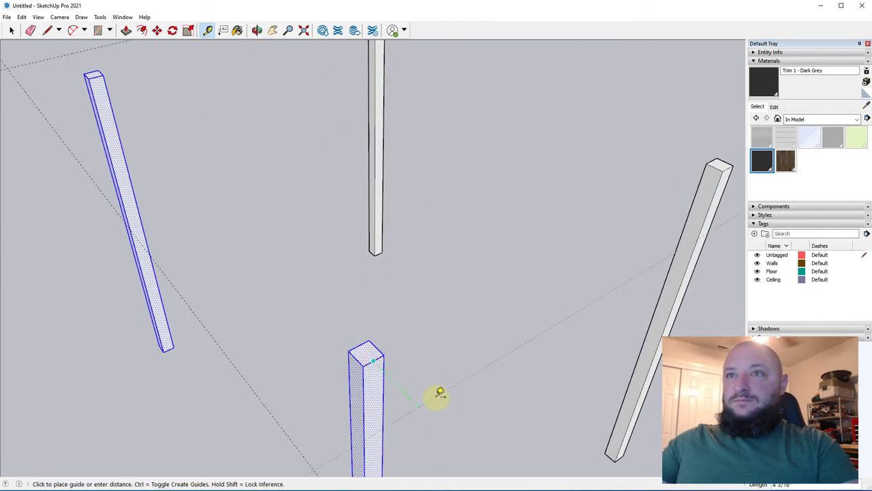
pyautogui.write('6')
pyautogui.press('Return')
# - Place a fourth guide parallel to the green axis outside the outer top edge of an original leg
pyautogui.moveTo(444, 393); pyautogui.dragTo(216, 372, button='middle')
pyautogui.scroll(-3, 290, 333)
pyautogui.scroll(2, 347, 313)
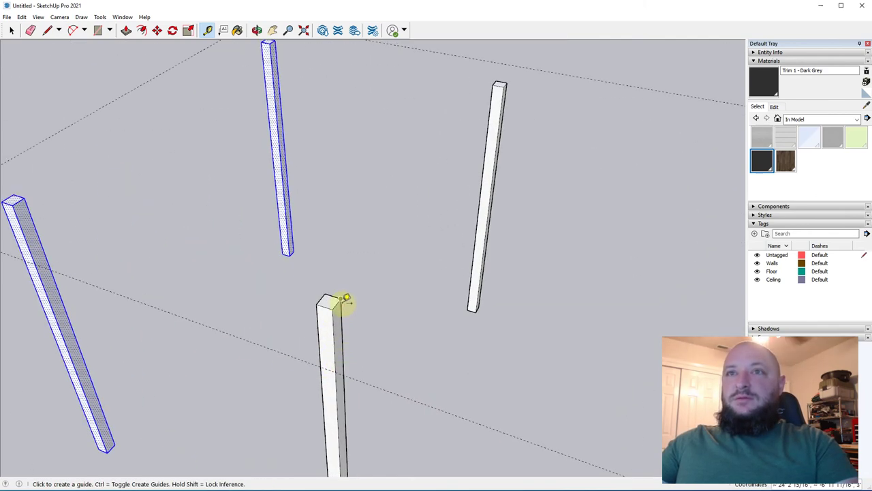
pyautogui.click(336, 303)
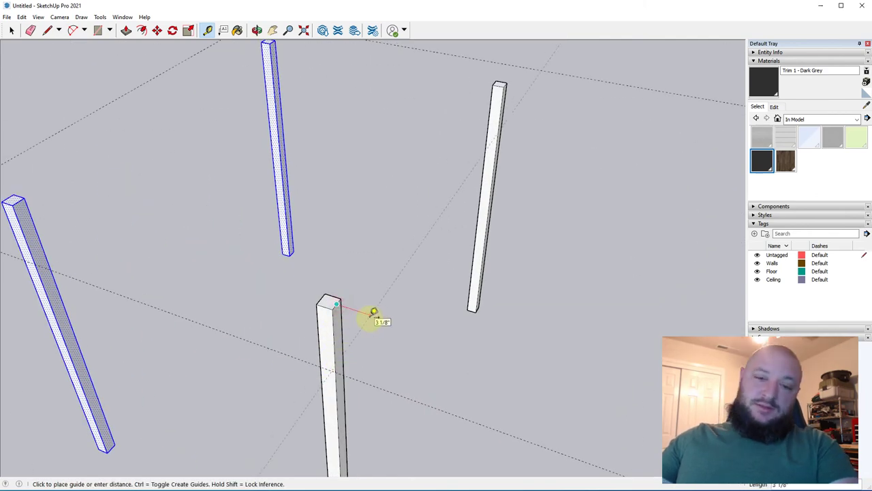
pyautogui.press('Escape')
pyautogui.moveTo(374, 314); pyautogui.dragTo(370, 286, button='middle')
# - Draw the tabletop rectangle between opposite guide intersections, level with the tops of the legs
pyautogui.press('r')
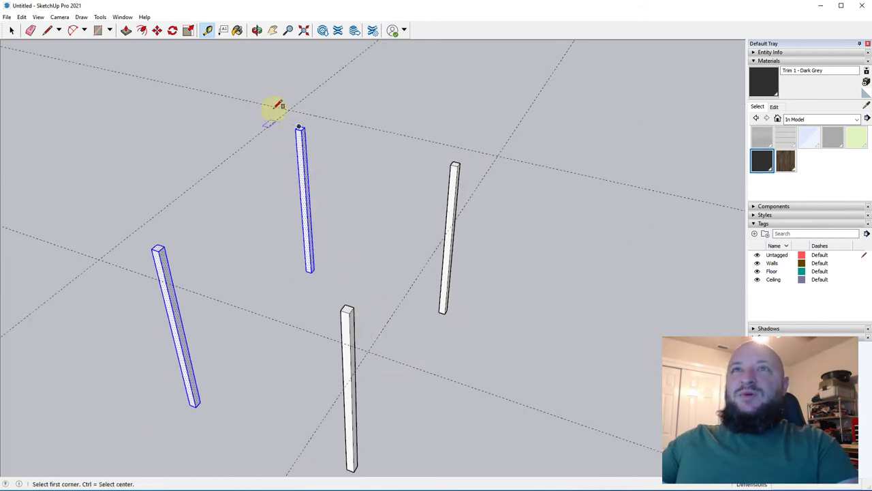
pyautogui.click(291, 110)
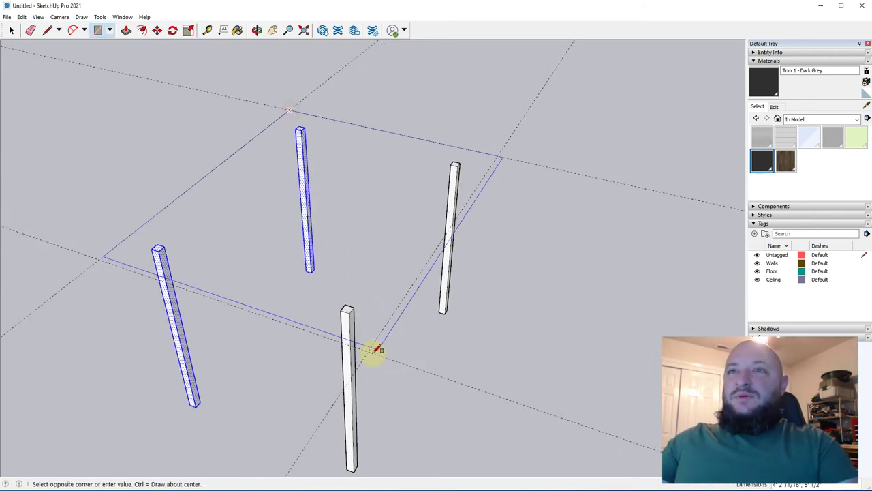
pyautogui.click(369, 351)
pyautogui.moveTo(401, 352); pyautogui.dragTo(340, 257, button='middle')
pyautogui.press('space')
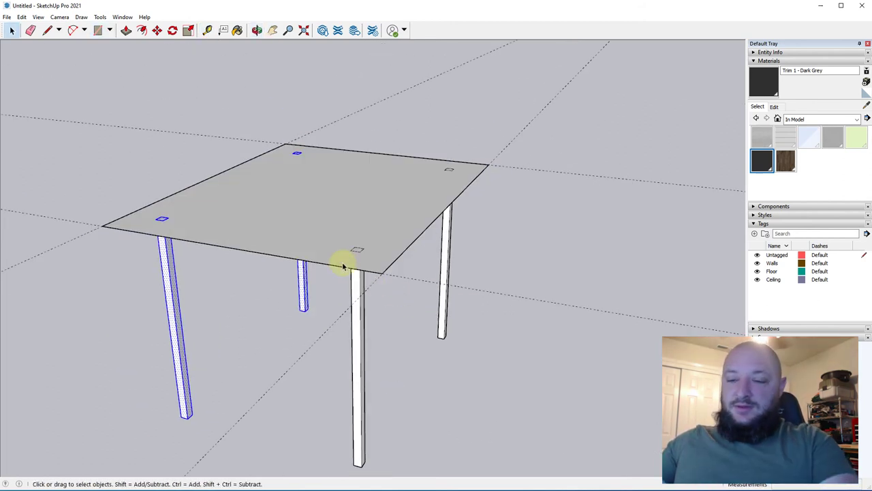
# - Push/Pull the tabletop face upward to a thickness of 1 inch
pyautogui.press('p')
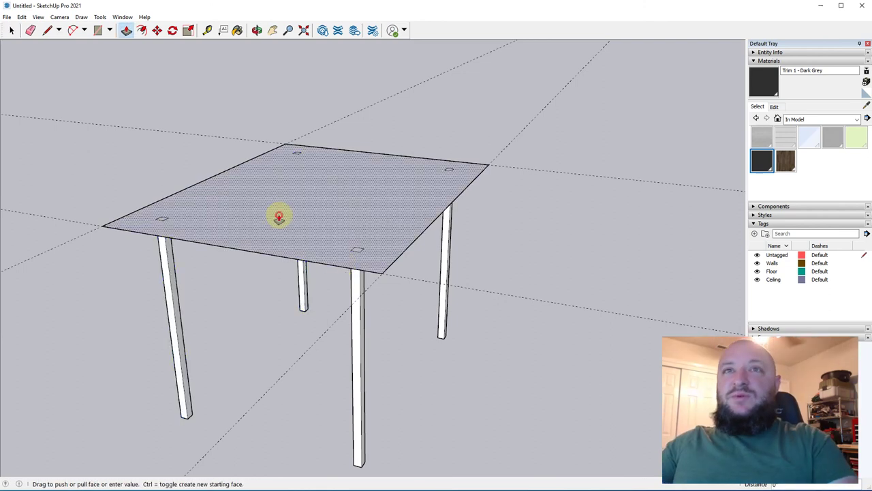
pyautogui.click(279, 213)
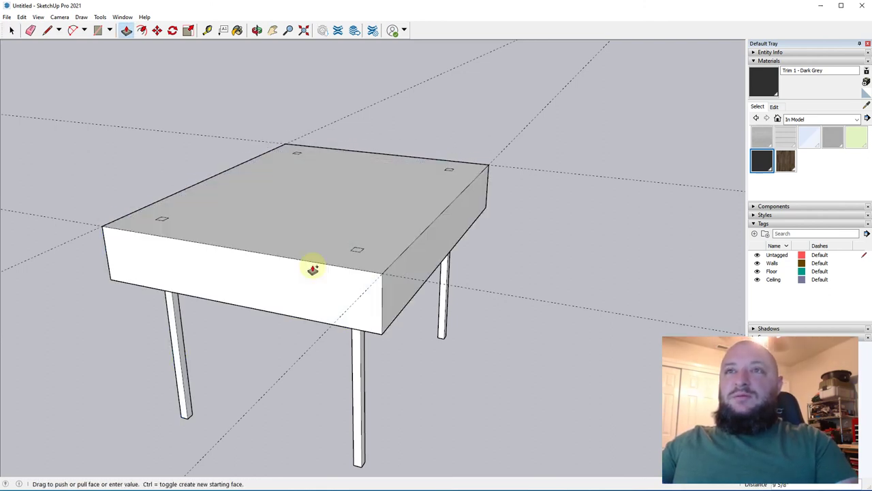
pyautogui.click(291, 225)
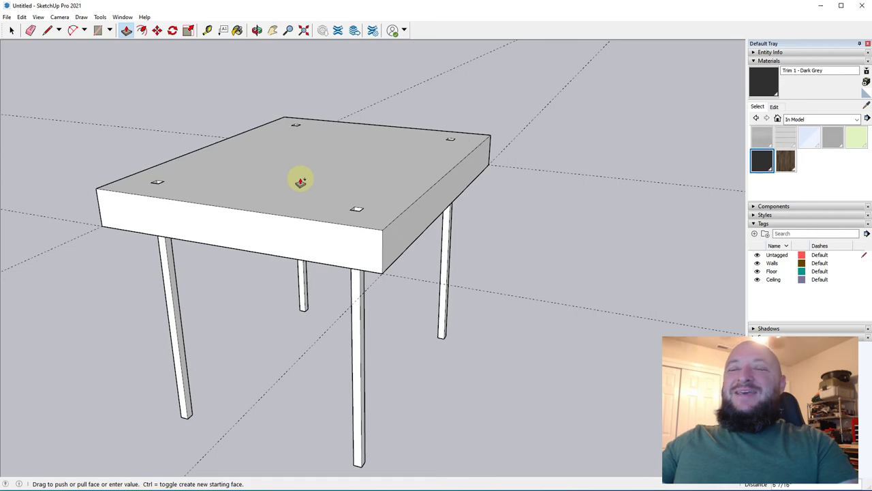
pyautogui.write('1')
pyautogui.press('Return')
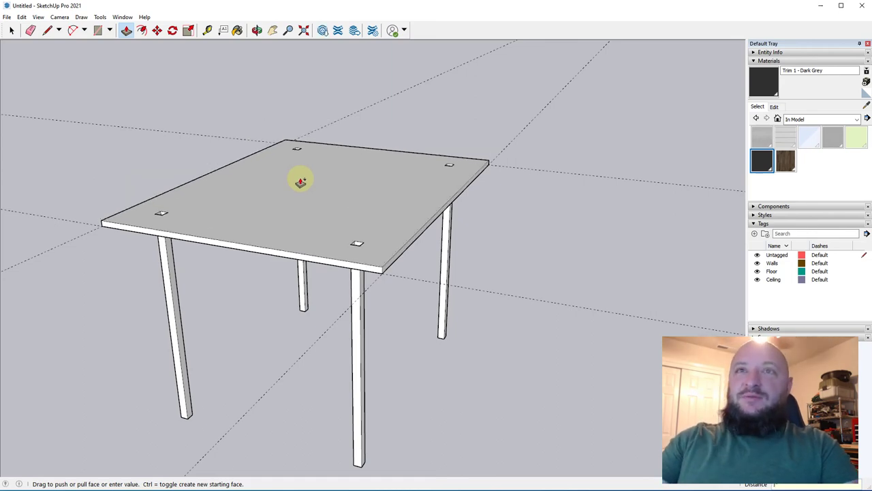
# - Turn on back edges and erase the outlines of the first two legs from the tabletop's upper face
pyautogui.moveTo(265, 233); pyautogui.dragTo(301, 280, button='middle')
pyautogui.scroll(2, 302, 281)
pyautogui.press('space')
pyautogui.moveTo(407, 276); pyautogui.dragTo(255, 187, button='middle')
pyautogui.press('k')
pyautogui.scroll(3, 275, 224)
pyautogui.scroll(-3, 275, 225)
pyautogui.scroll(3, 280, 205)
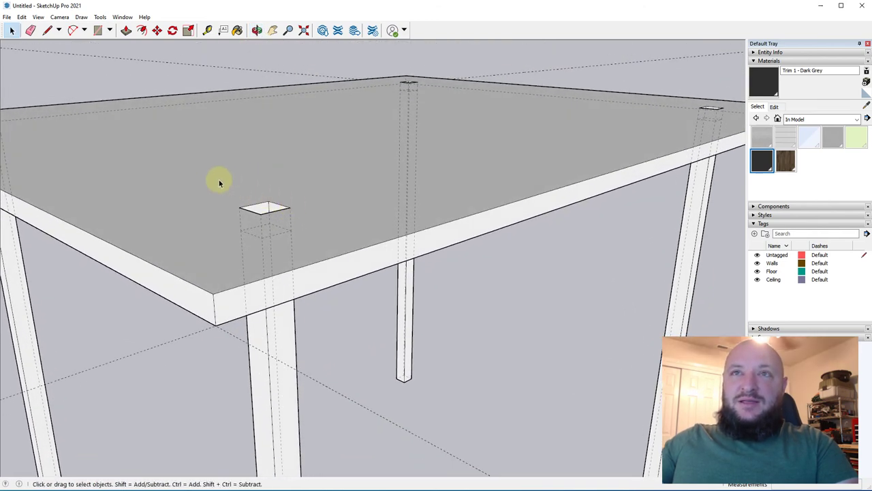
pyautogui.press('e')
pyautogui.moveTo(243, 202)
pyautogui.mouseDown()
pyautogui.moveTo(284, 200)
pyautogui.moveTo(243, 208)
pyautogui.moveTo(292, 209)
pyautogui.moveTo(279, 197)
pyautogui.mouseUp()
pyautogui.moveTo(279, 197)
pyautogui.mouseDown(button='middle')
pyautogui.moveTo(273, 225)
pyautogui.moveTo(205, 218)
pyautogui.mouseUp(button='middle')
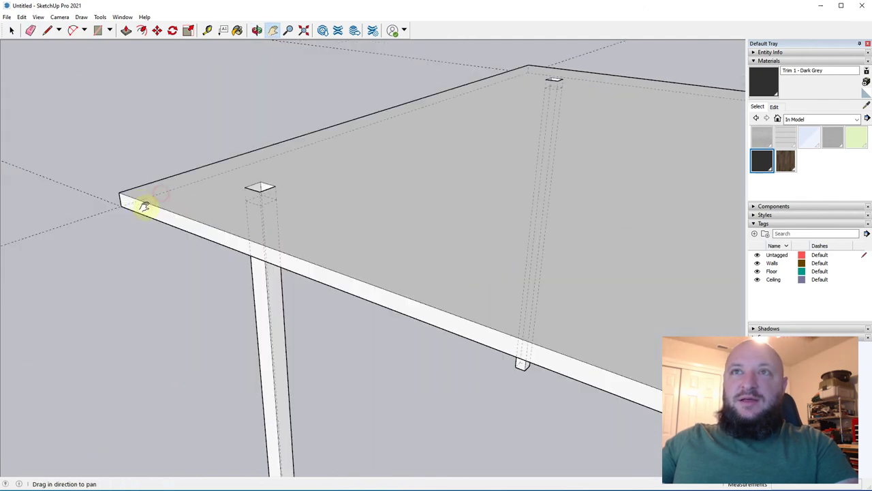
pyautogui.scroll(3, 242, 179)
pyautogui.moveTo(255, 201)
pyautogui.mouseDown()
pyautogui.moveTo(282, 188)
pyautogui.moveTo(279, 200)
pyautogui.mouseUp()
pyautogui.moveTo(289, 200)
pyautogui.mouseDown(button='middle')
pyautogui.moveTo(327, 182)
pyautogui.moveTo(295, 208)
pyautogui.mouseUp(button='middle')
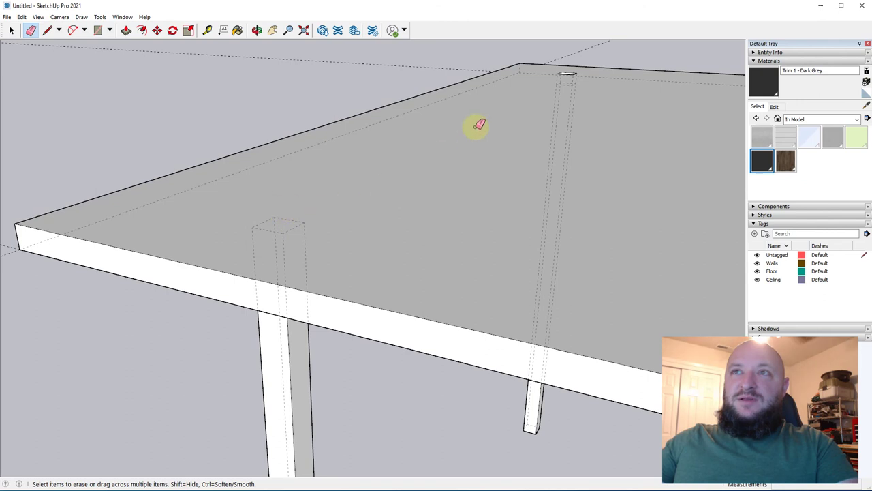
# - Erase the outlines of the remaining two legs from the tabletop's upper face
pyautogui.keyDown('shift'); pyautogui.moveTo(592, 91); pyautogui.dragTo(417, 280, button='middle'); pyautogui.keyUp('shift')
pyautogui.scroll(3, 434, 232)
pyautogui.moveTo(363, 263); pyautogui.dragTo(402, 266)
pyautogui.moveTo(398, 259); pyautogui.dragTo(372, 228, button='middle')
pyautogui.moveTo(370, 258); pyautogui.dragTo(409, 270)
pyautogui.keyDown('shift'); pyautogui.moveTo(436, 275); pyautogui.dragTo(213, 270, button='middle'); pyautogui.keyUp('shift')
pyautogui.scroll(2, 566, 302)
pyautogui.moveTo(567, 302); pyautogui.dragTo(499, 324, button='middle')
pyautogui.press('e')
pyautogui.moveTo(520, 311)
pyautogui.mouseDown()
pyautogui.moveTo(580, 302)
pyautogui.moveTo(522, 317)
pyautogui.mouseUp()
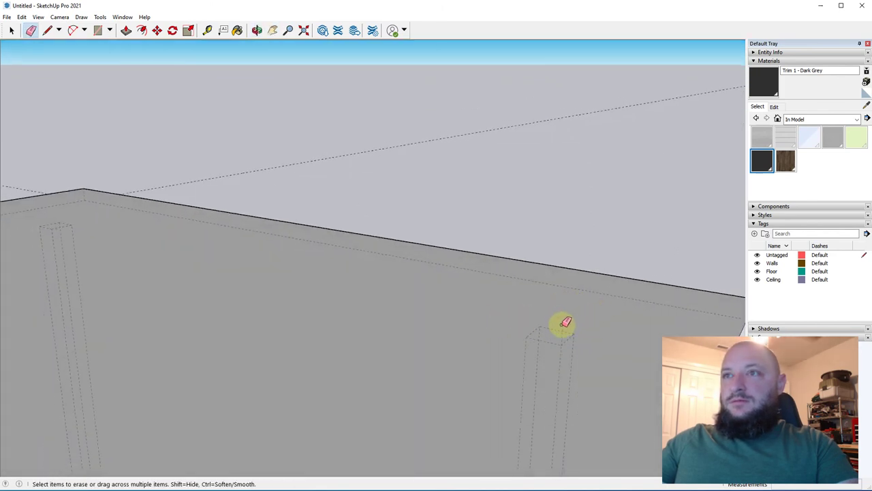
# - Turn off back edges and offset one leg's long side face inward to form a narrow inner rectangle
pyautogui.scroll(-6, 569, 322)
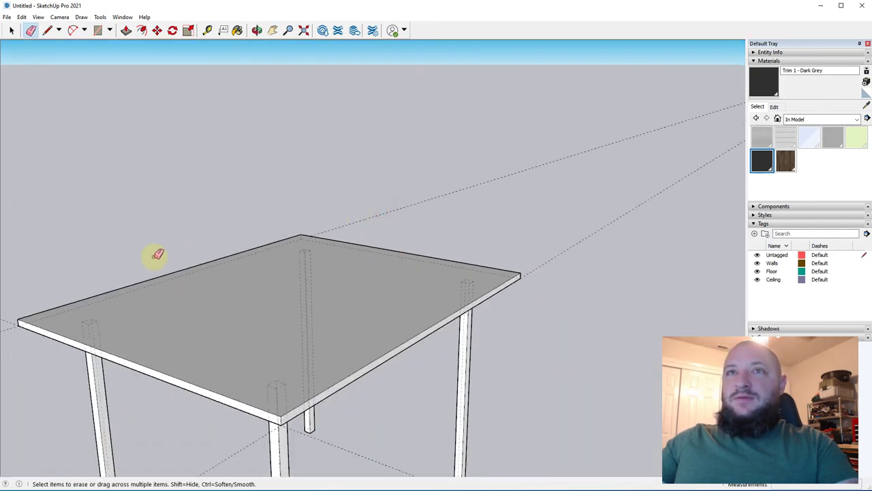
pyautogui.scroll(-4, 520, 249)
pyautogui.moveTo(434, 409)
pyautogui.mouseDown(button='middle')
pyautogui.moveTo(332, 287)
pyautogui.moveTo(261, 341)
pyautogui.moveTo(203, 295)
pyautogui.mouseUp(button='middle')
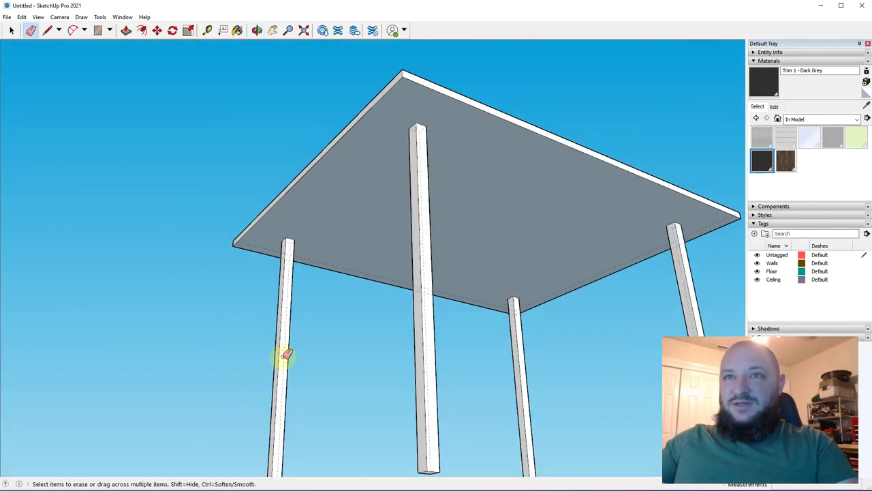
pyautogui.press('k')
pyautogui.press('l')
pyautogui.moveTo(282, 357); pyautogui.dragTo(293, 391, button='middle')
pyautogui.press('r')
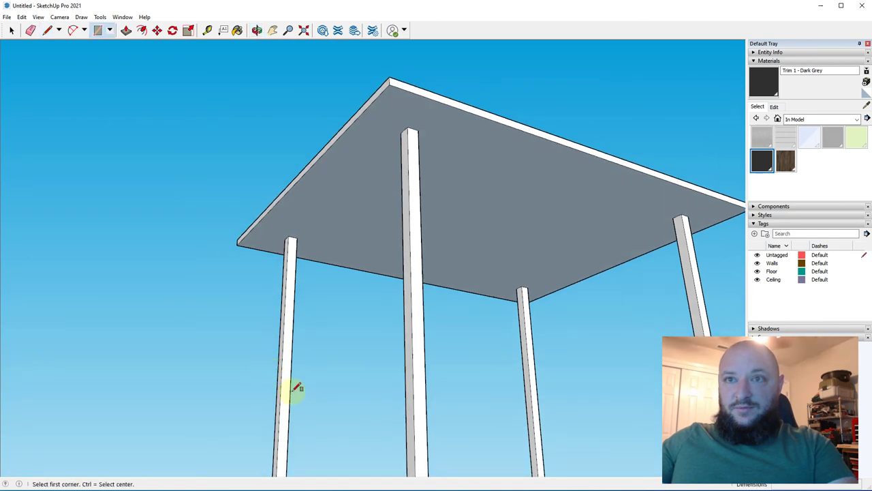
pyautogui.press('f')
pyautogui.click(281, 390)
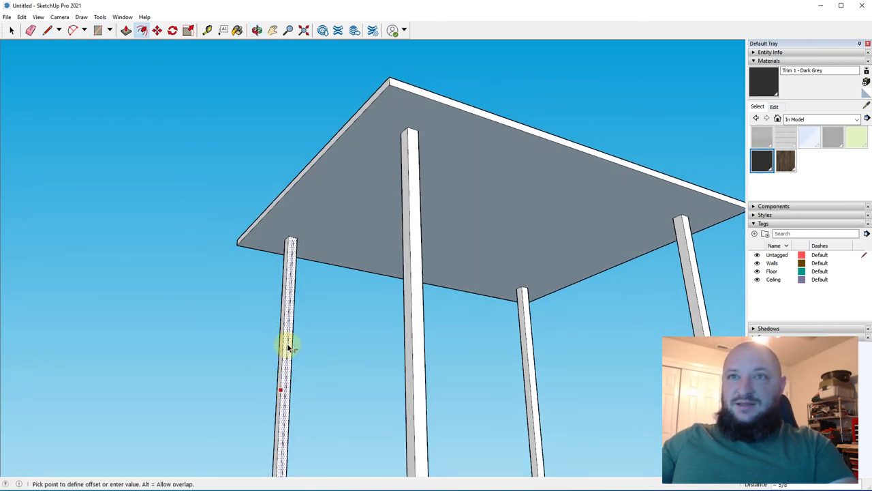
pyautogui.press('Escape')
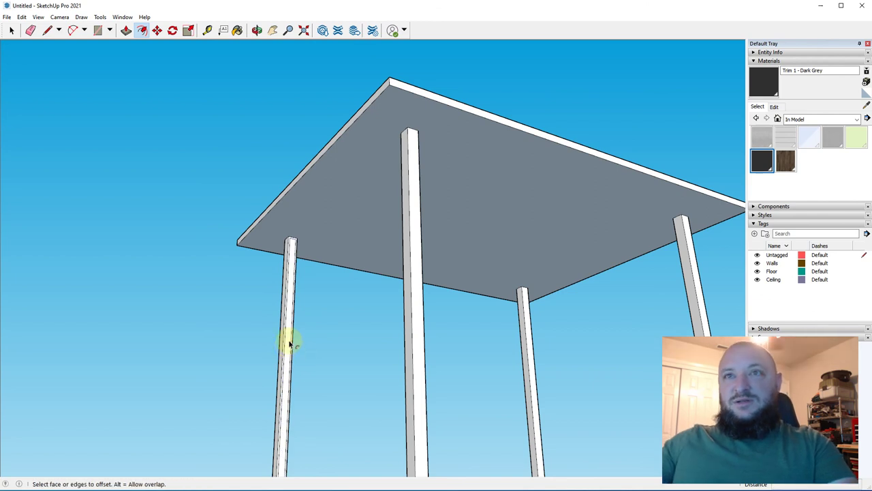
# - Scale the inner rectangle on the leg down from both ends to a short crossbar profile
pyautogui.press('space')
pyautogui.click(289, 293)
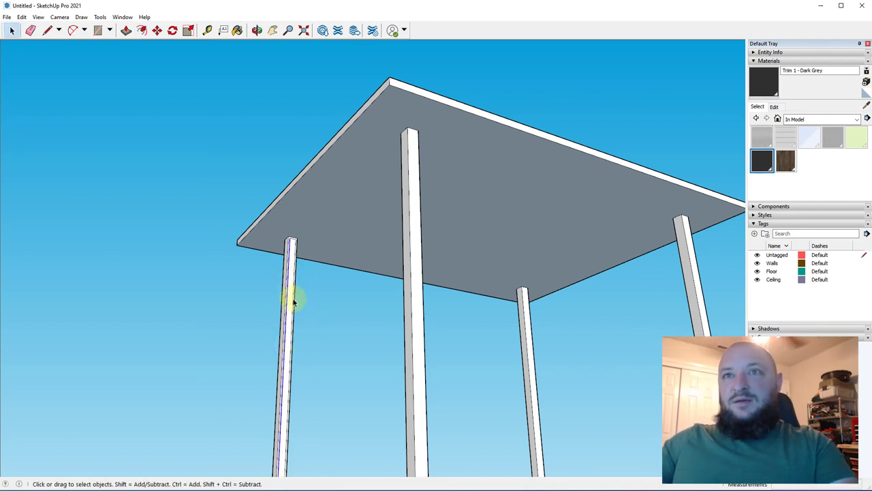
pyautogui.tripleClick(289, 320)
pyautogui.press('s')
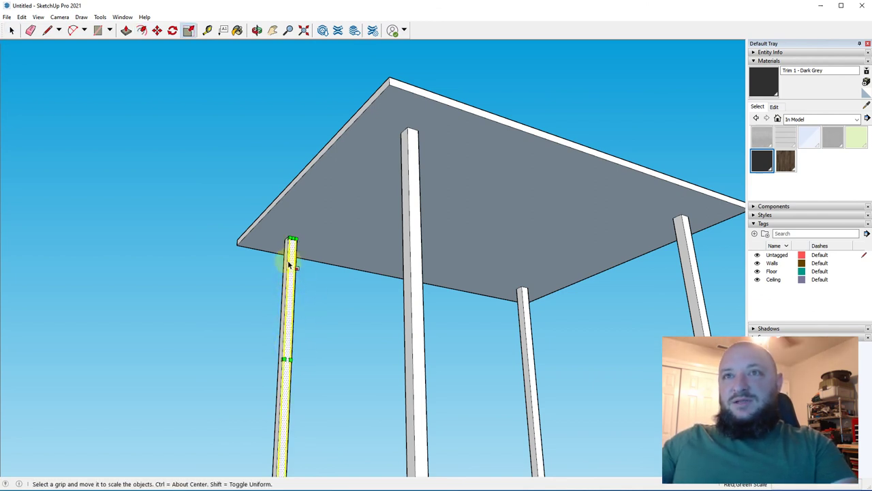
pyautogui.moveTo(290, 239); pyautogui.dragTo(302, 393)
pyautogui.keyDown('shift'); pyautogui.moveTo(259, 397); pyautogui.dragTo(273, 304, button='middle'); pyautogui.keyUp('shift')
pyautogui.scroll(2, 273, 304)
pyautogui.moveTo(272, 296); pyautogui.dragTo(276, 183)
pyautogui.moveTo(276, 183); pyautogui.dragTo(238, 343, button='middle')
pyautogui.press('space')
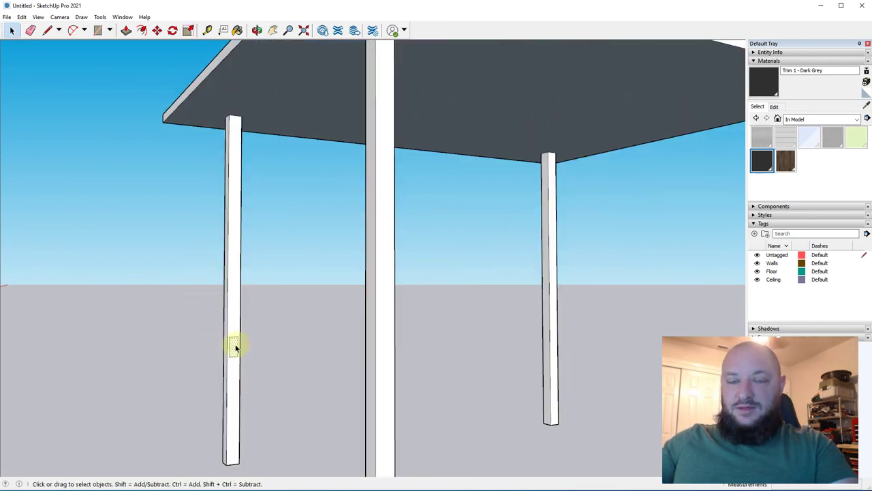
# - Move the crossbar profile straight up the leg to just below the tabletop
pyautogui.press('m')
pyautogui.click(235, 348)
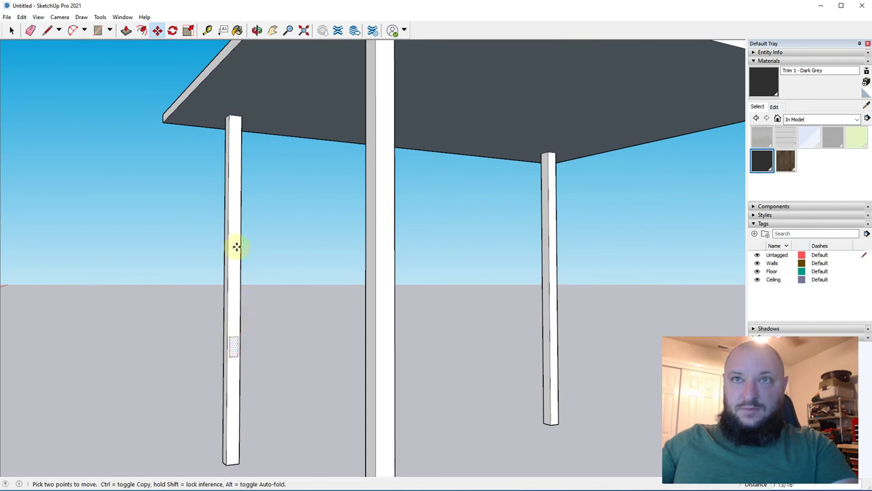
pyautogui.click(235, 195)
# - Push/Pull the crossbar profile across to the facing leg on the table's short side
pyautogui.moveTo(235, 196); pyautogui.dragTo(218, 234, button='middle')
pyautogui.press('p')
pyautogui.click(227, 202)
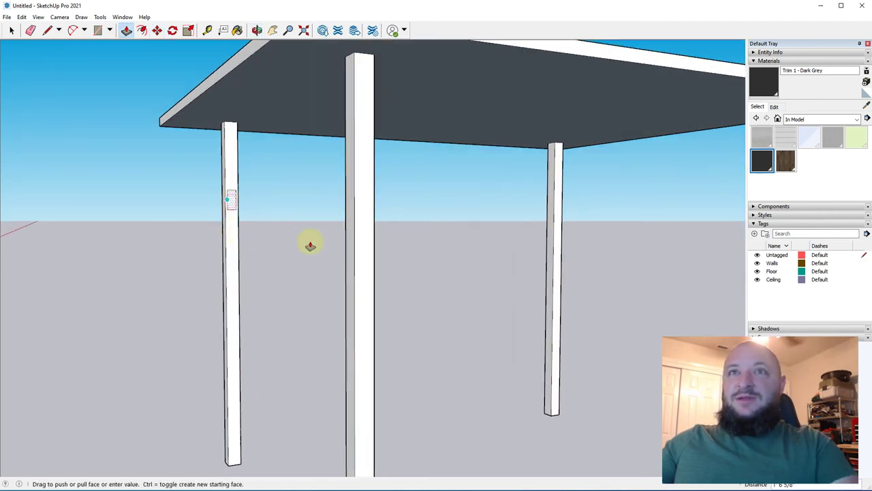
pyautogui.moveTo(294, 236); pyautogui.dragTo(473, 265, button='middle')
pyautogui.click(444, 291)
# - Copy the short crossbar across the table to the opposite pair of legs
pyautogui.moveTo(444, 291); pyautogui.dragTo(374, 307, button='middle')
pyautogui.press('space')
pyautogui.click(304, 203)
pyautogui.moveTo(304, 203); pyautogui.dragTo(161, 237, button='middle')
pyautogui.click(157, 235)
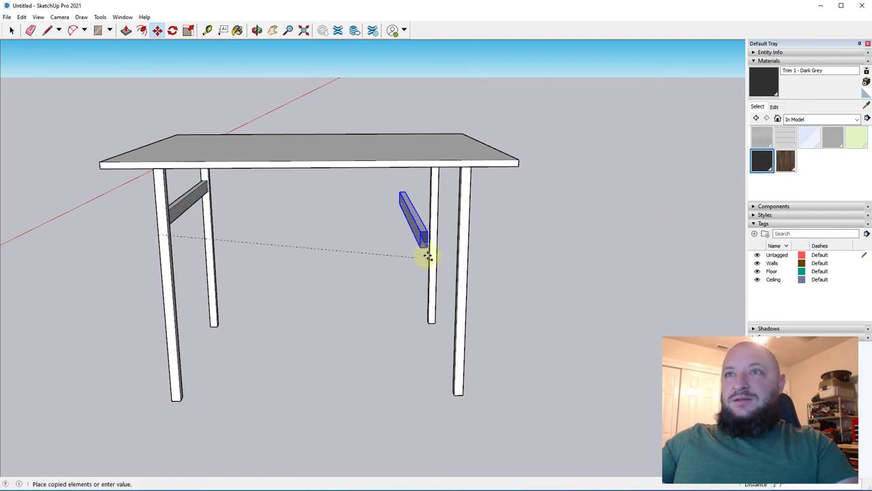
pyautogui.click(458, 235)
# - Rotate a copy of the crossbar about the base of the corner leg to run along the table's long side
pyautogui.moveTo(268, 263); pyautogui.dragTo(364, 241, button='middle')
pyautogui.press('q')
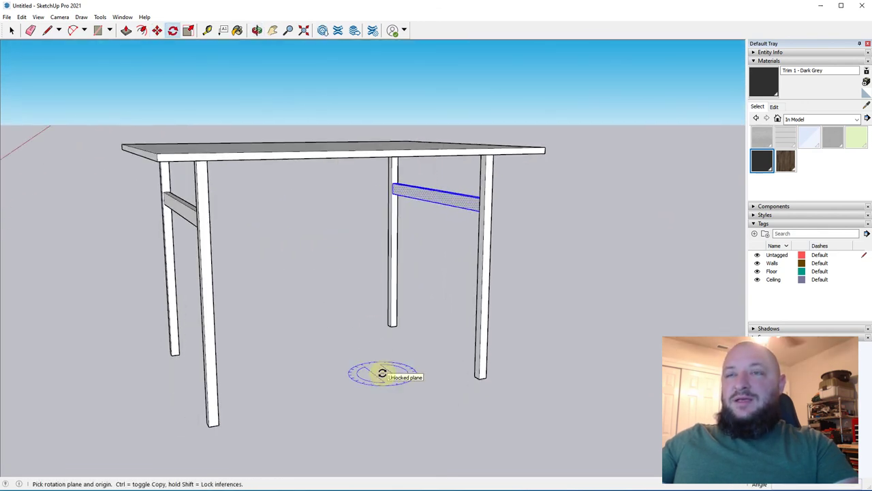
pyautogui.moveTo(368, 384); pyautogui.dragTo(447, 420, button='middle')
pyautogui.moveTo(410, 418); pyautogui.dragTo(421, 413)
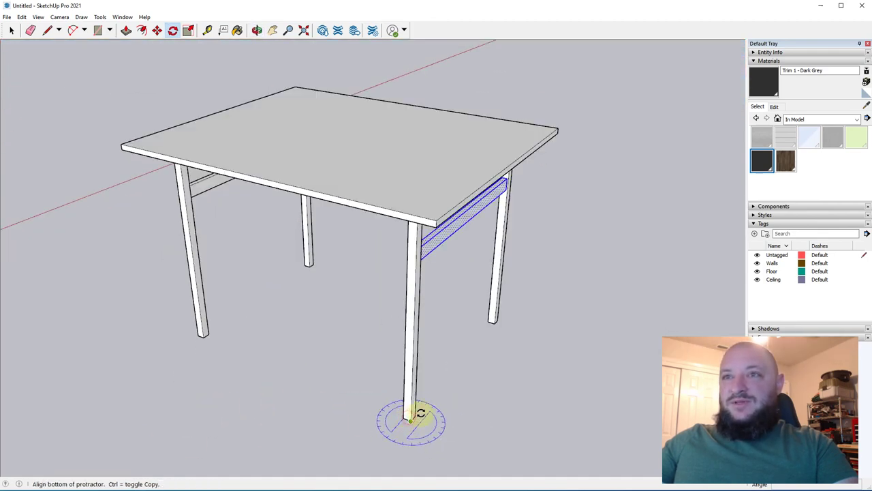
pyautogui.click(416, 416)
pyautogui.press('ctrl')
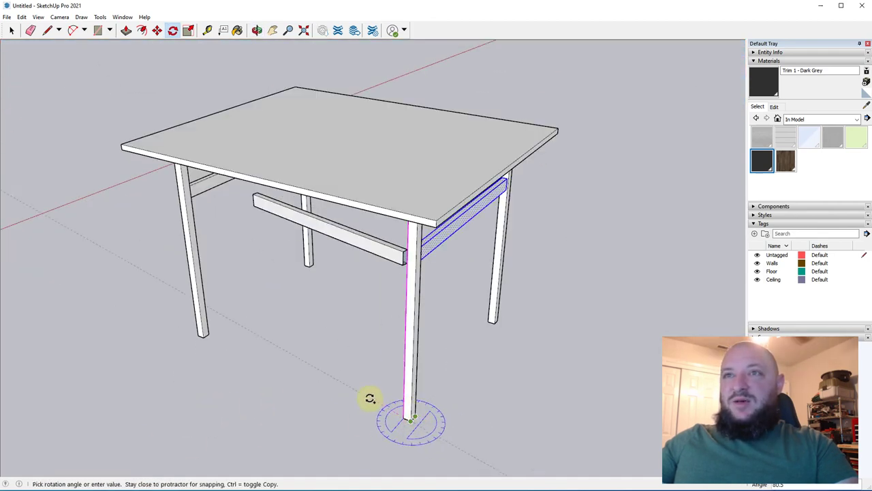
pyautogui.click(366, 407)
# - Move the rotated crossbar copy sideways to line up with the midpoint of the leg's width
pyautogui.moveTo(366, 407); pyautogui.dragTo(529, 422, button='middle')
pyautogui.scroll(3, 364, 259)
pyautogui.moveTo(512, 229); pyautogui.dragTo(677, 257, button='middle')
pyautogui.scroll(3, 613, 133)
pyautogui.moveTo(538, 184); pyautogui.dragTo(699, 71, button='middle')
pyautogui.keyDown('shift'); pyautogui.moveTo(551, 162); pyautogui.dragTo(411, 268, button='middle'); pyautogui.keyUp('shift')
pyautogui.press('m')
pyautogui.click(395, 264)
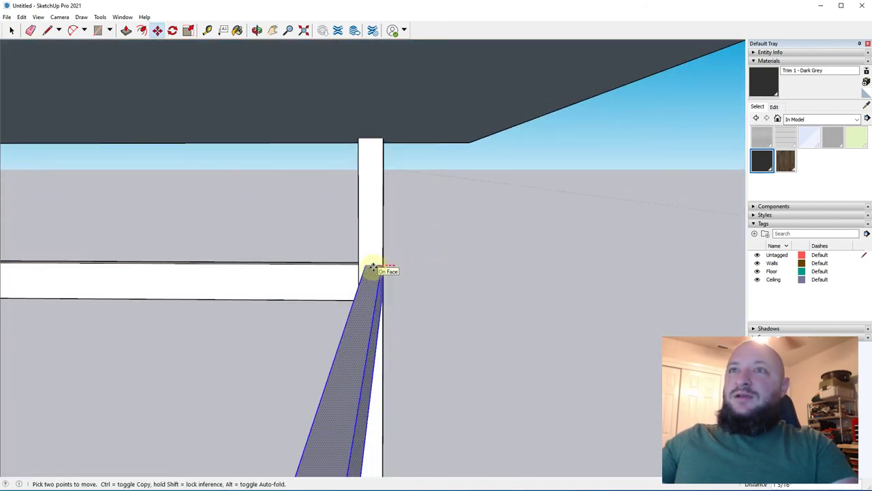
pyautogui.click(369, 136)
# - Stretch the long-side crossbar by moving its free end face to the far leg
pyautogui.moveTo(368, 137); pyautogui.dragTo(138, 292, button='middle')
pyautogui.press('space')
pyautogui.click(188, 228)
pyautogui.press('m')
pyautogui.click(164, 262)
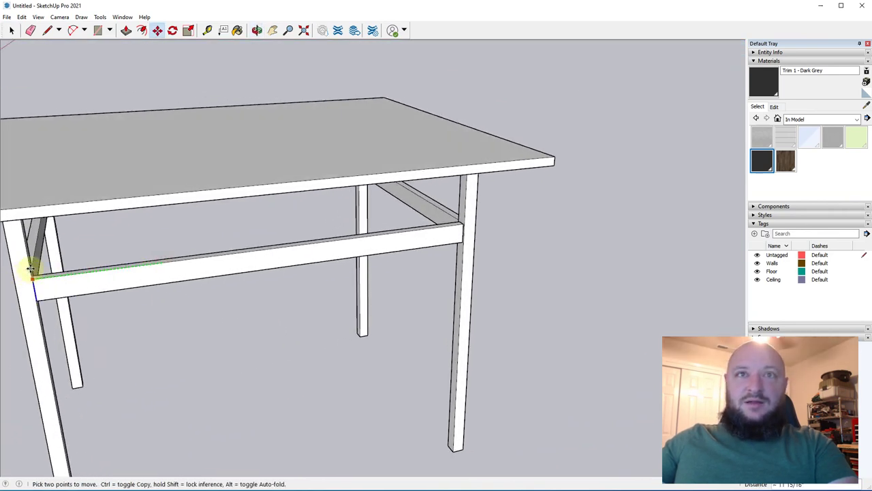
pyautogui.click(30, 268)
# - Raise the long-side crossbar about 4 7/8 inches along the blue axis, closer to the tabletop
pyautogui.press('space')
pyautogui.moveTo(271, 292); pyautogui.dragTo(274, 308, button='middle')
pyautogui.click(218, 232)
pyautogui.press('m')
pyautogui.click(216, 242)
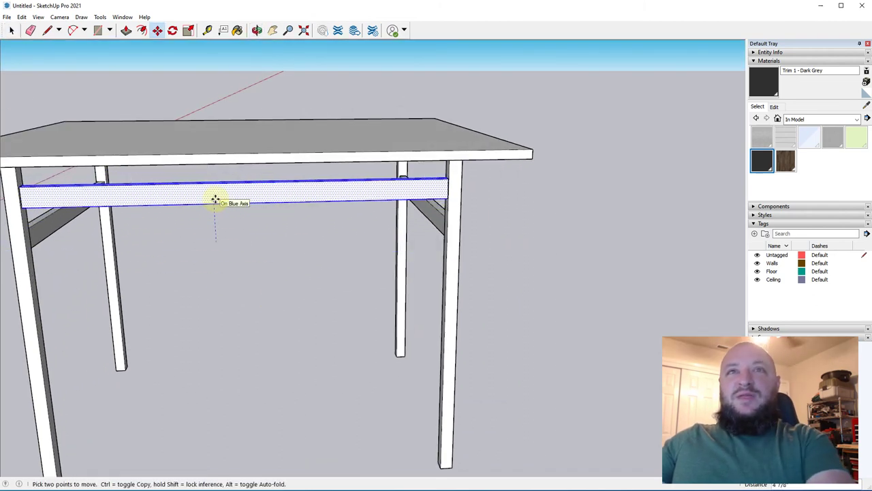
pyautogui.click(215, 199)
# - Copy the raised long crossbar across to the legs on the table's opposite long side
pyautogui.moveTo(221, 213); pyautogui.dragTo(584, 220, button='middle')
pyautogui.press('ctrl')
pyautogui.click(572, 225)
pyautogui.click(121, 220)
pyautogui.moveTo(121, 221); pyautogui.dragTo(319, 347, button='middle')
pyautogui.click(319, 347)
# - Inspect the table from several angles, along with the small building's sliding window and paneled door
pyautogui.scroll(-3, 363, 382)
pyautogui.moveTo(362, 381); pyautogui.dragTo(279, 385, button='middle')
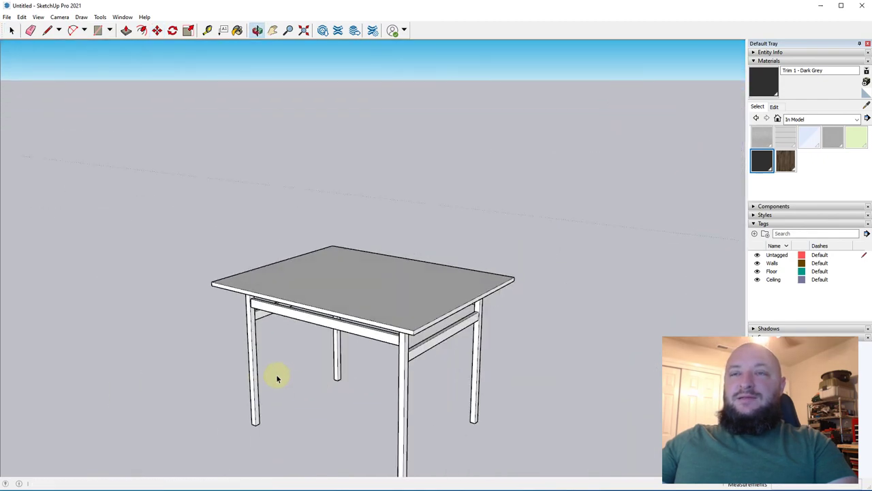
pyautogui.moveTo(346, 337); pyautogui.dragTo(511, 417, button='middle')
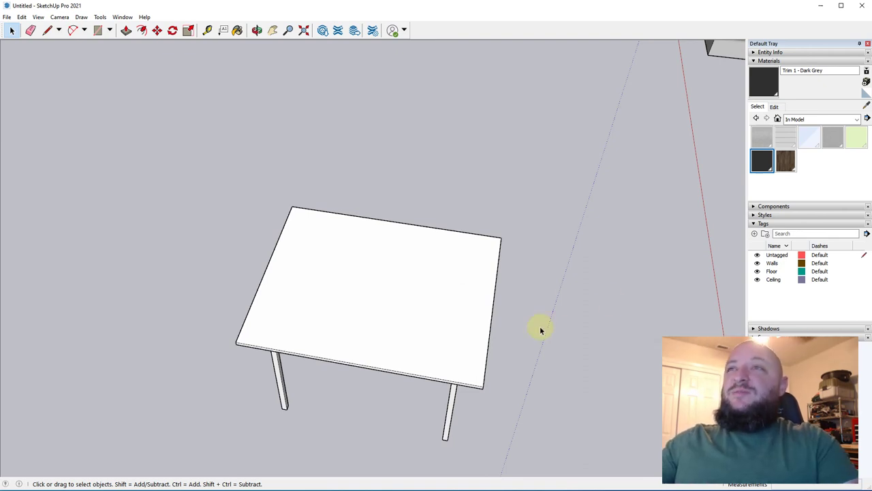
pyautogui.scroll(-3, 539, 327)
pyautogui.keyDown('shift'); pyautogui.moveTo(666, 132); pyautogui.dragTo(333, 240, button='middle'); pyautogui.keyUp('shift')
pyautogui.scroll(3, 337, 321)
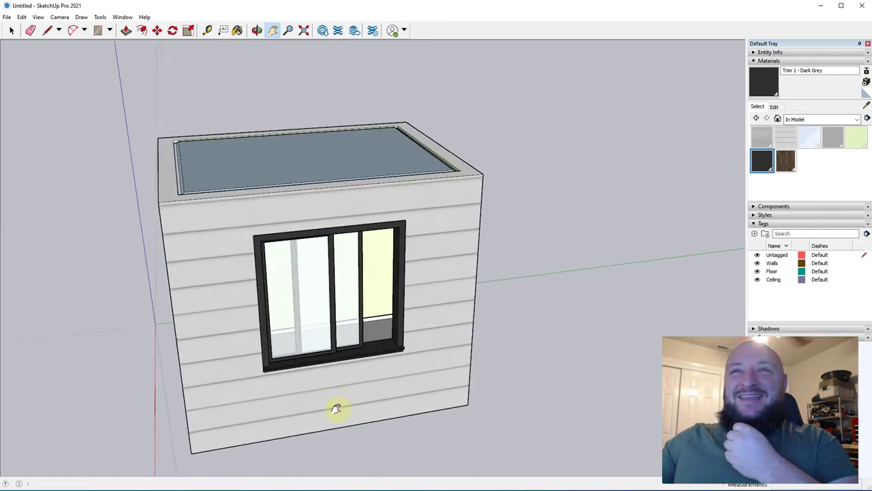
pyautogui.moveTo(337, 409); pyautogui.dragTo(509, 332, button='middle')
pyautogui.scroll(3, 508, 333)
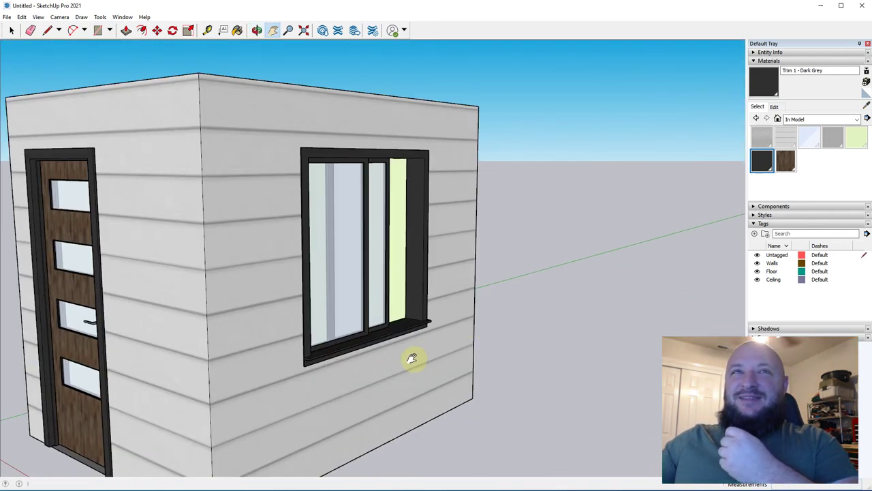
pyautogui.moveTo(82, 229); pyautogui.dragTo(280, 253, button='middle')
pyautogui.scroll(3, 280, 252)
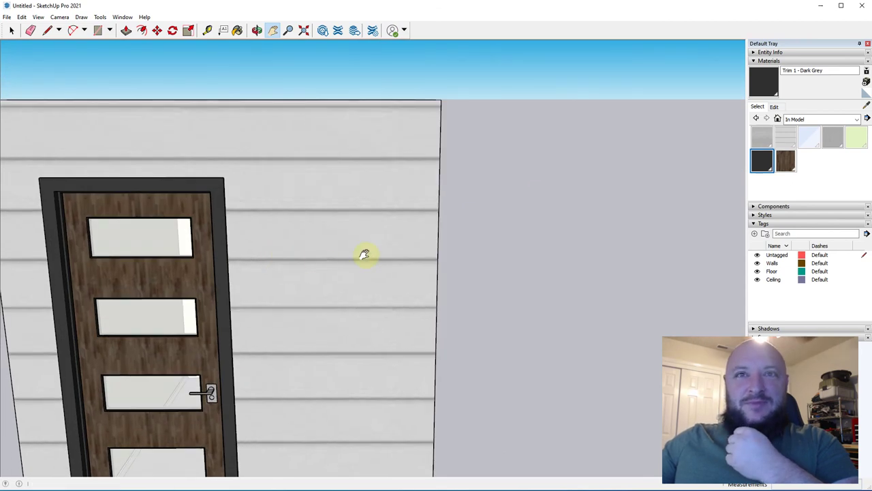
pyautogui.moveTo(364, 255); pyautogui.dragTo(45, 327, button='middle')
pyautogui.scroll(-3, 45, 327)
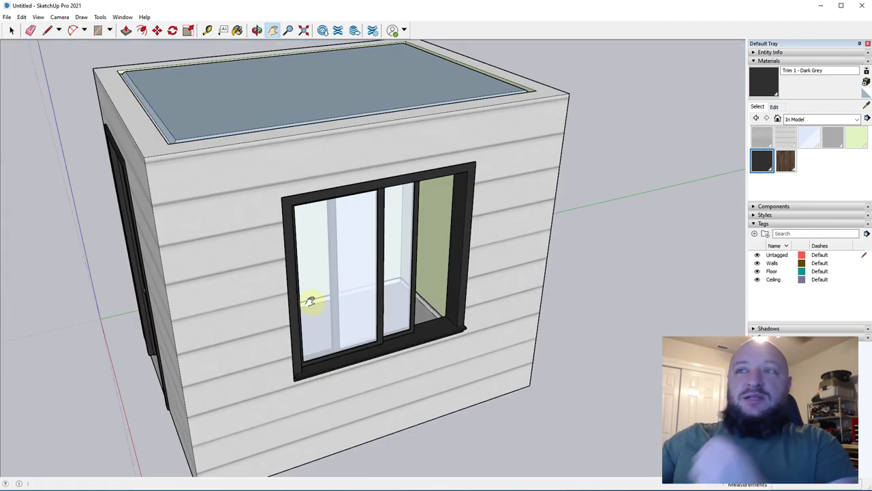